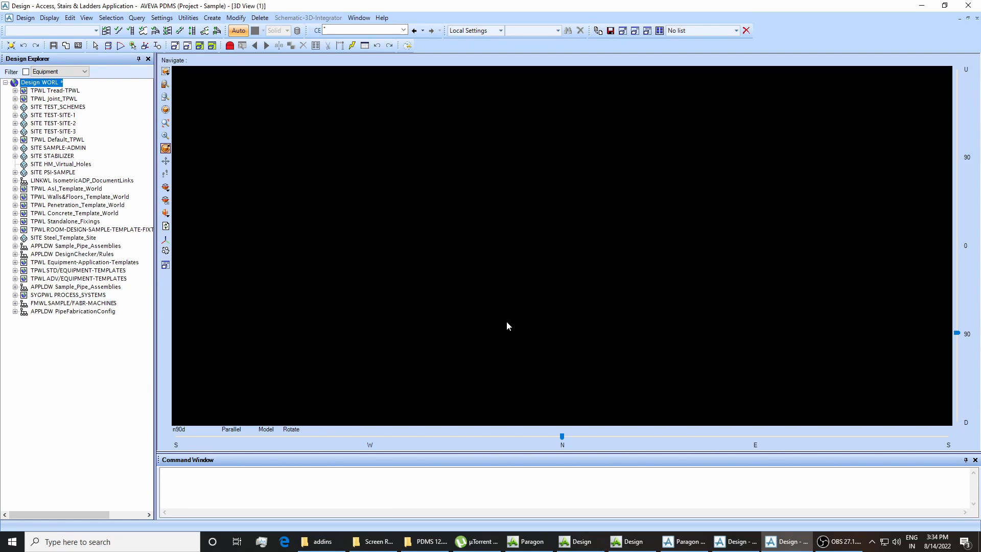
# Check the addins folder, then look for Access, Stairs & Ladders among the Structures applications in PDMS Design
pyautogui.click(318, 542)
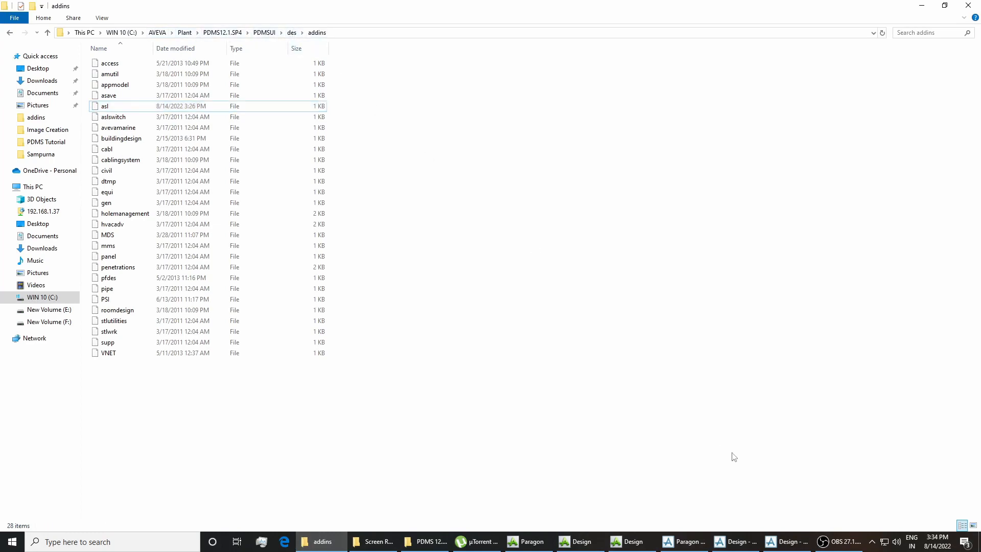
pyautogui.click(787, 542)
pyautogui.click(24, 18)
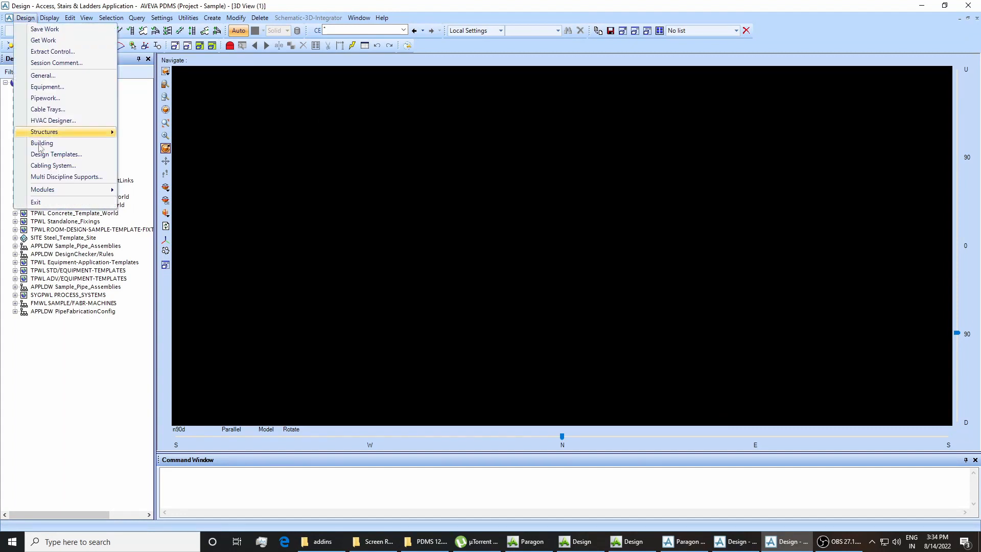
pyautogui.moveTo(46, 133)
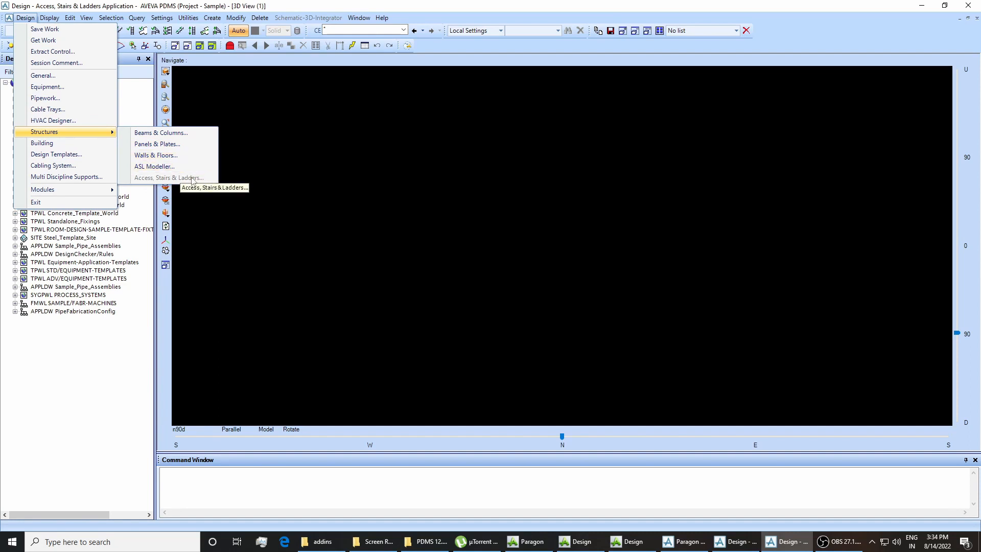
pyautogui.click(249, 199)
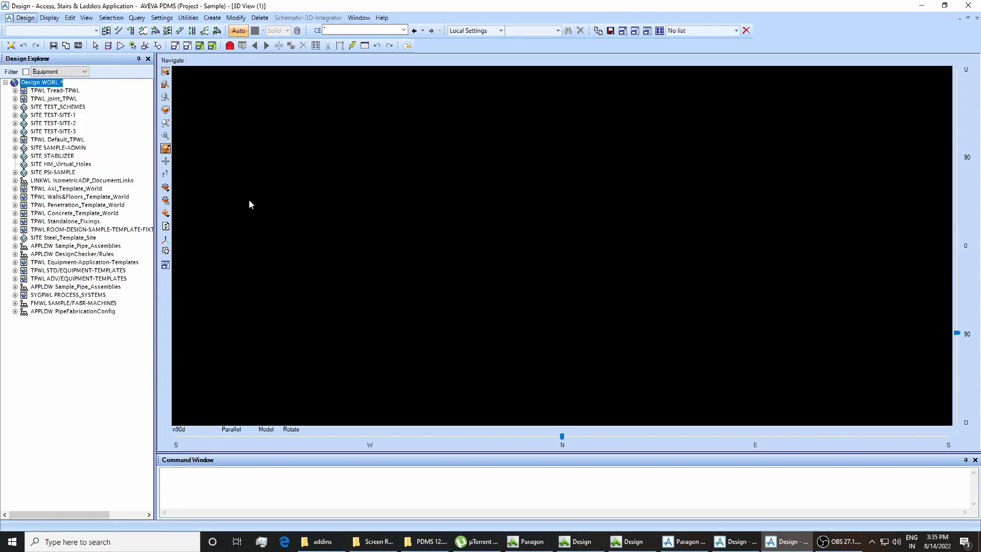
# Switch to the addins folder and open the asl add-in definition file in Notepad
pyautogui.click(320, 543)
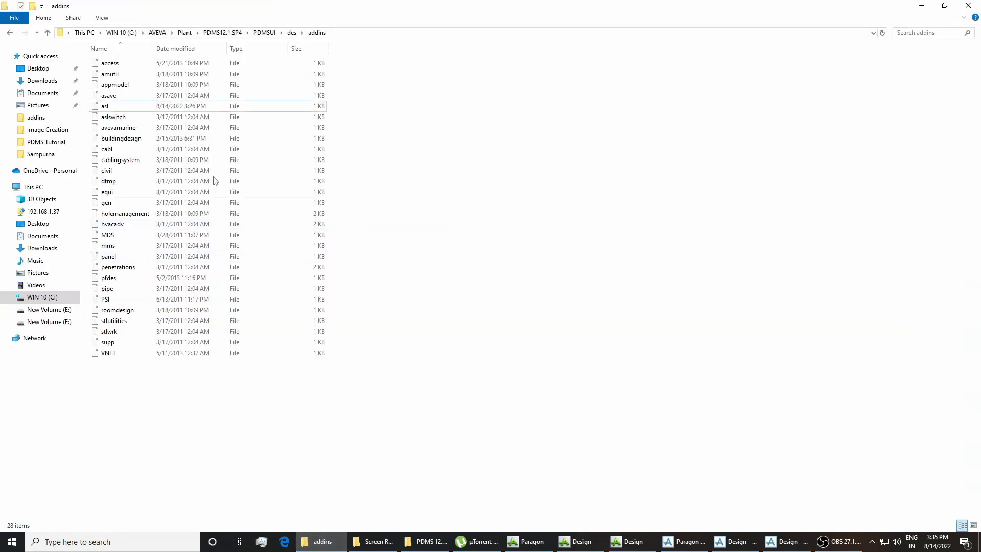
pyautogui.click(108, 108)
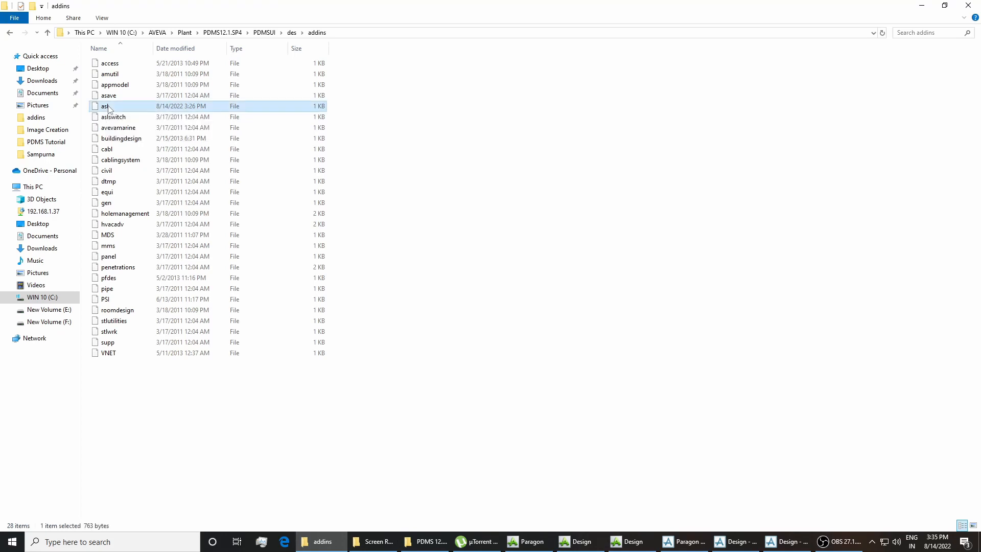
pyautogui.rightClick(107, 104)
pyautogui.click(130, 112)
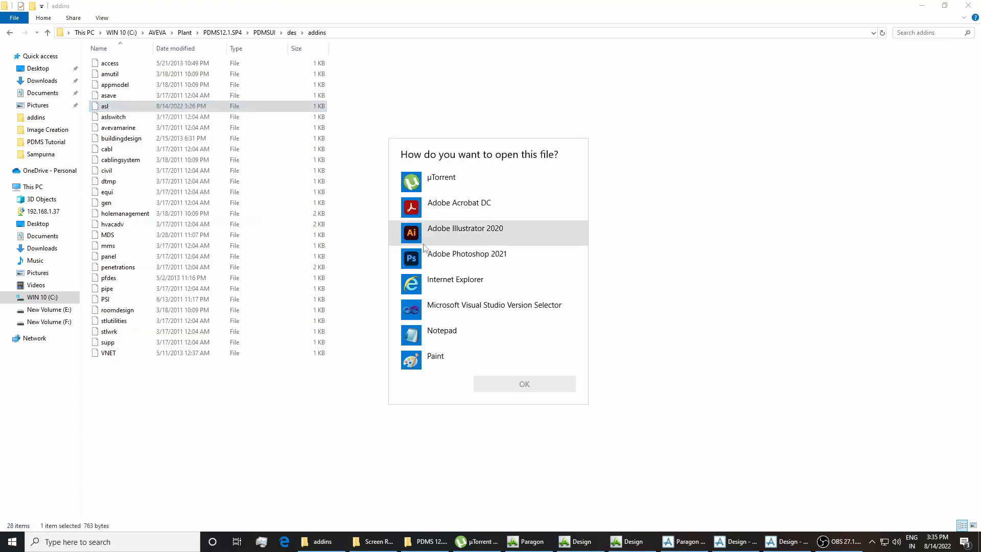
pyautogui.click(449, 306)
pyautogui.click(442, 331)
pyautogui.click(524, 383)
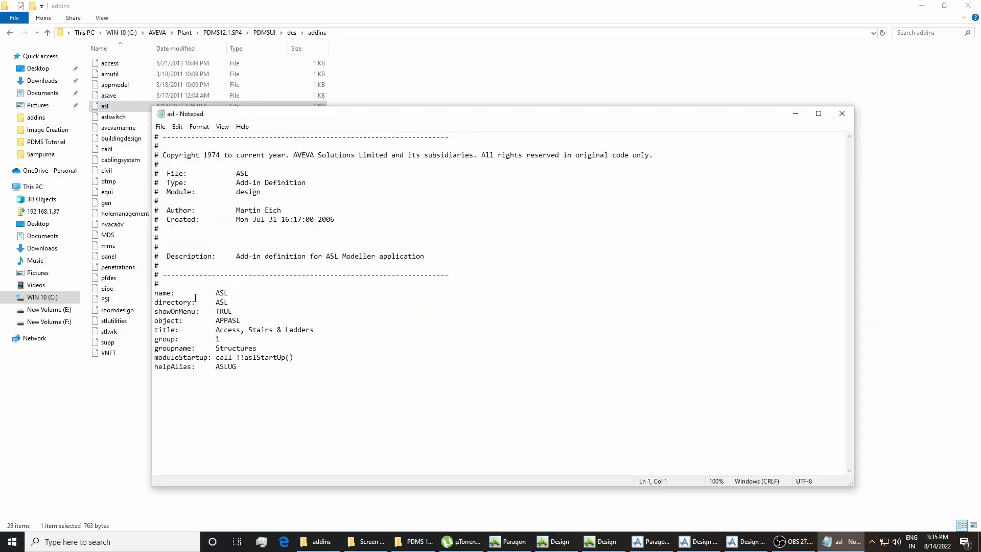
# Review the asl add-in definition lines from name to helpAlias, including the Access, Stairs & Ladders title
pyautogui.click(155, 295)
pyautogui.click(155, 330)
pyautogui.click(746, 541)
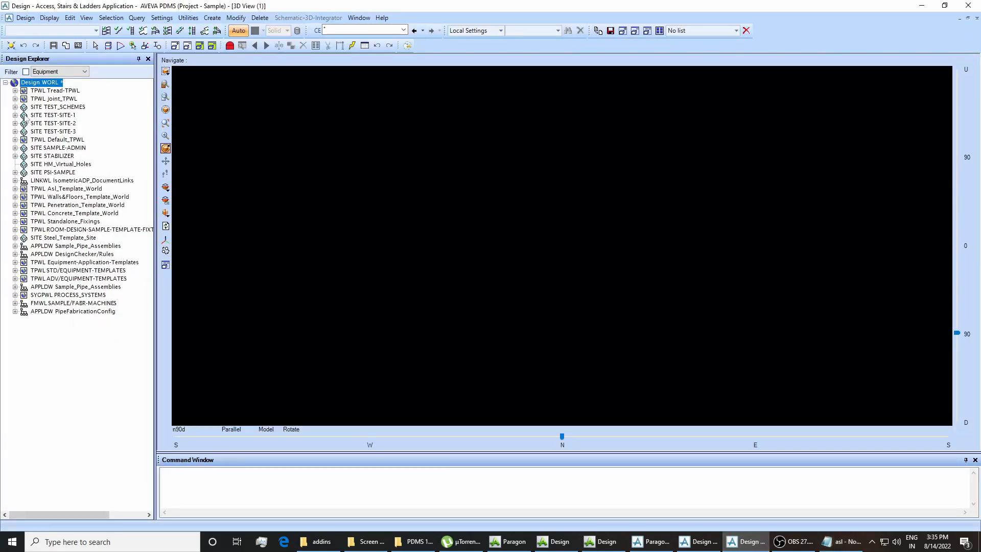
pyautogui.click(841, 542)
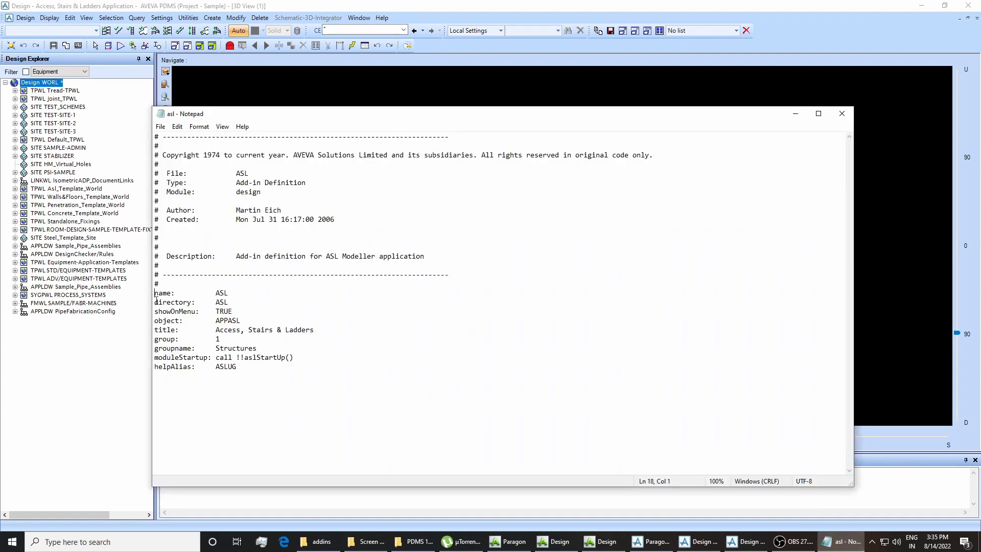
pyautogui.click(156, 302)
pyautogui.moveTo(155, 302)
pyautogui.mouseDown()
pyautogui.moveTo(314, 331)
pyautogui.moveTo(257, 368)
pyautogui.moveTo(155, 293)
pyautogui.mouseUp()
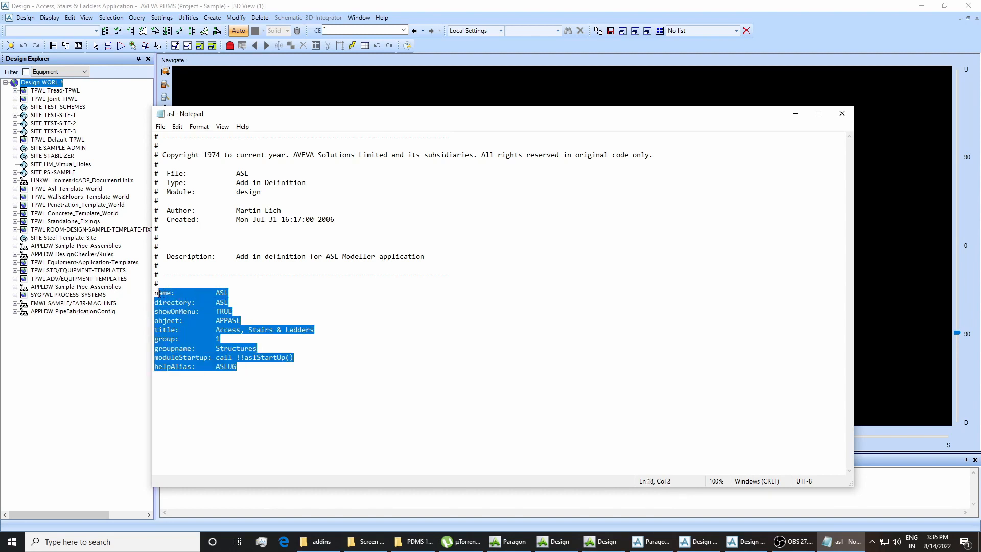
# Save and close the asl file, and check the Structures applications list in PDMS Design again
pyautogui.click(161, 127)
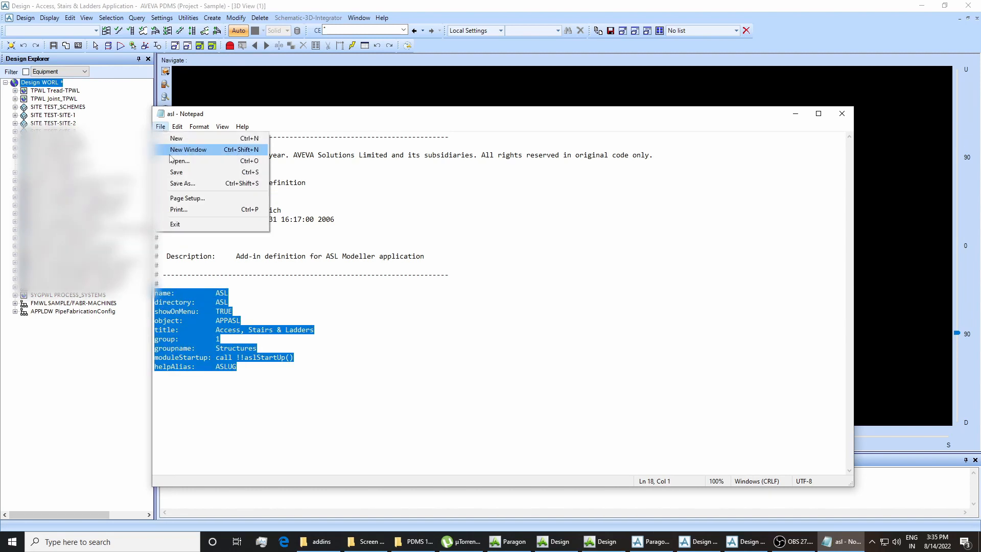
pyautogui.click(179, 173)
pyautogui.hotkey('alt', 'F4')
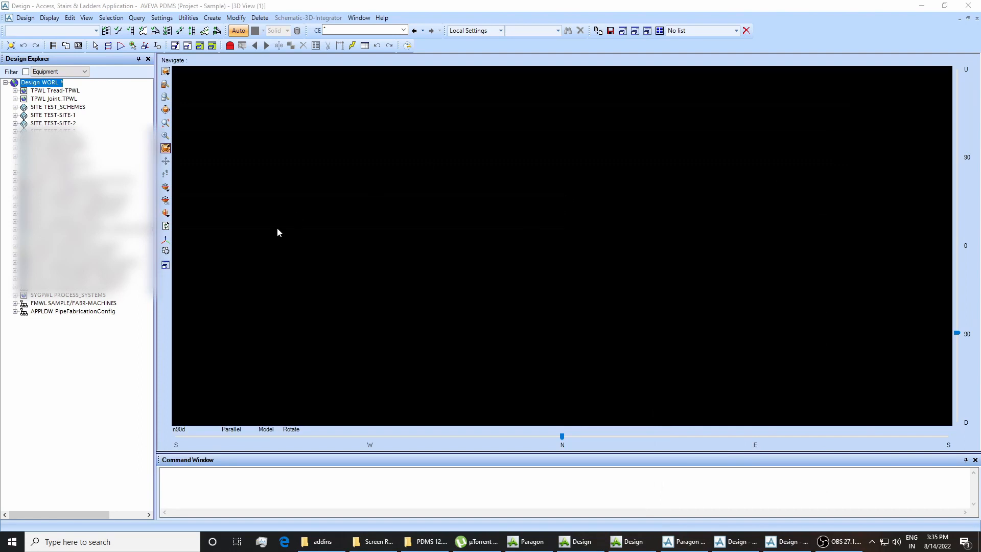
pyautogui.click(25, 17)
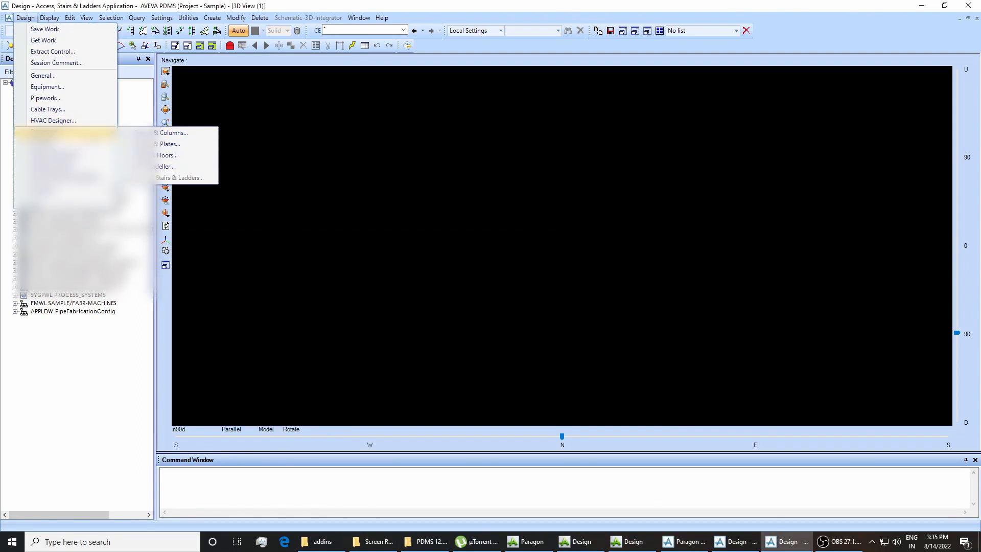
pyautogui.click(354, 190)
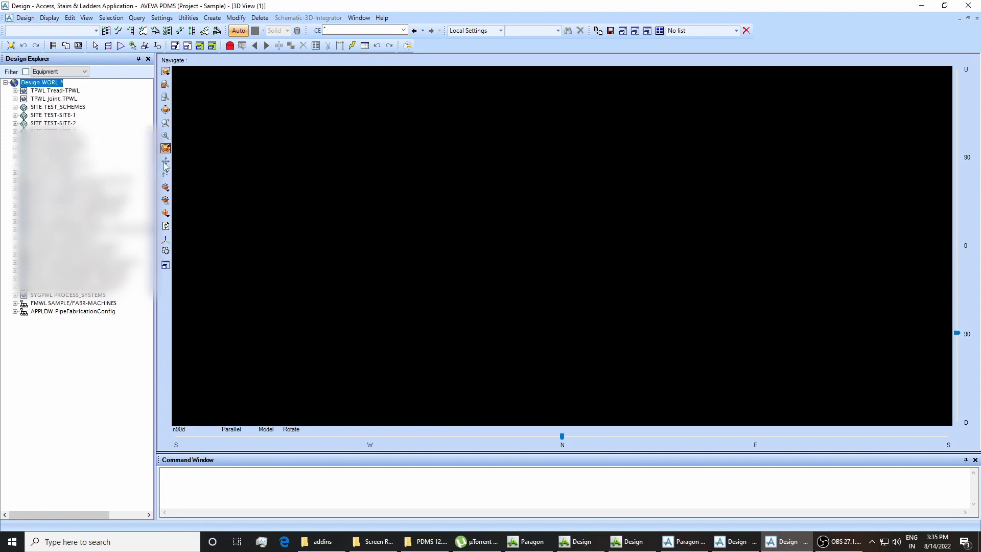
# Try to create a stair flight in STRU 1 under ZONE 1 of SITE TEST_SCHEMES
pyautogui.doubleClick(64, 108)
pyautogui.click(50, 115)
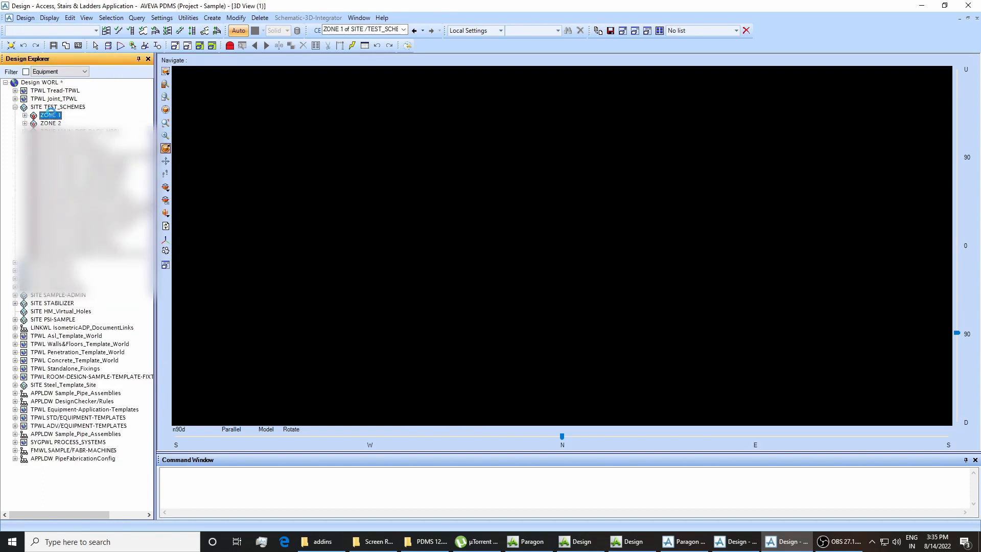
pyautogui.doubleClick(49, 114)
pyautogui.click(59, 123)
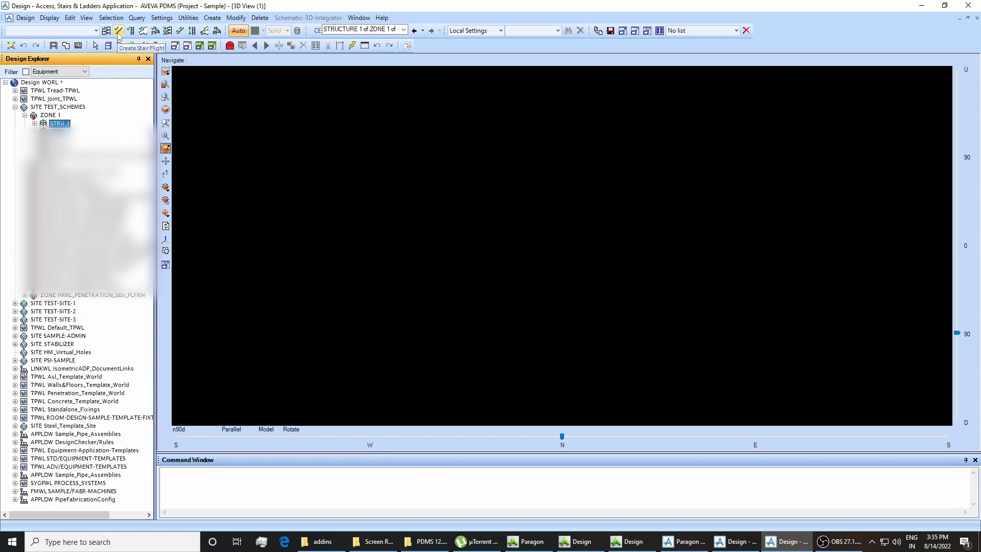
pyautogui.click(214, 19)
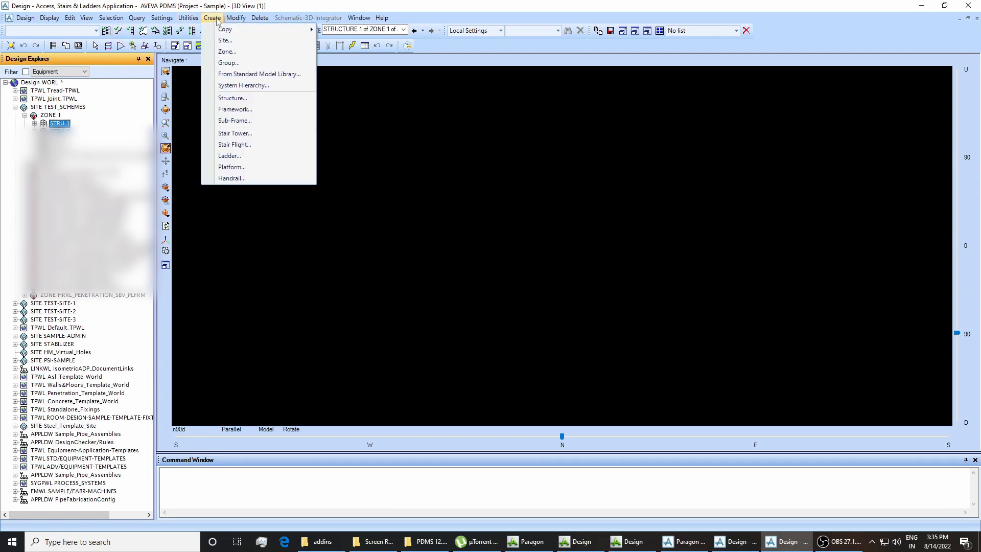
pyautogui.click(235, 146)
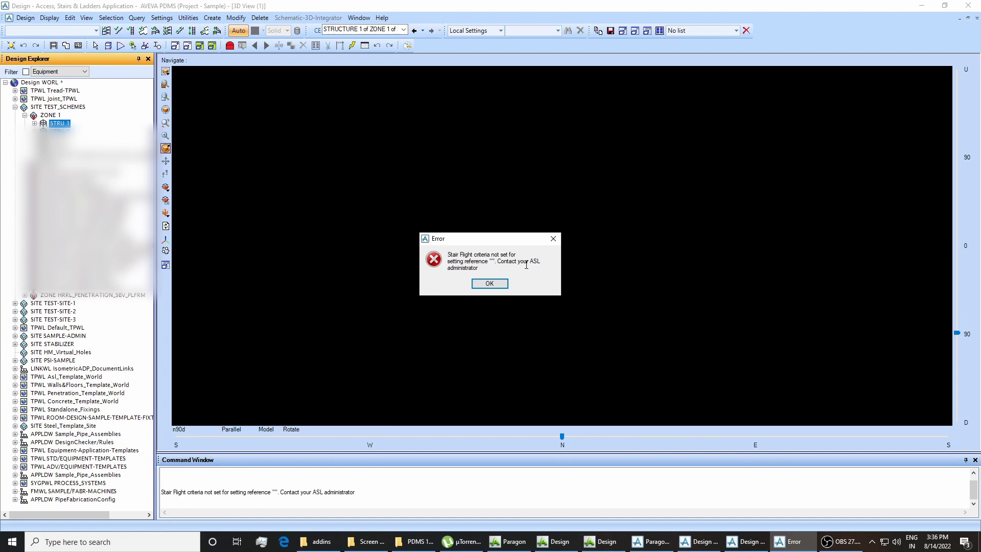
pyautogui.click(553, 239)
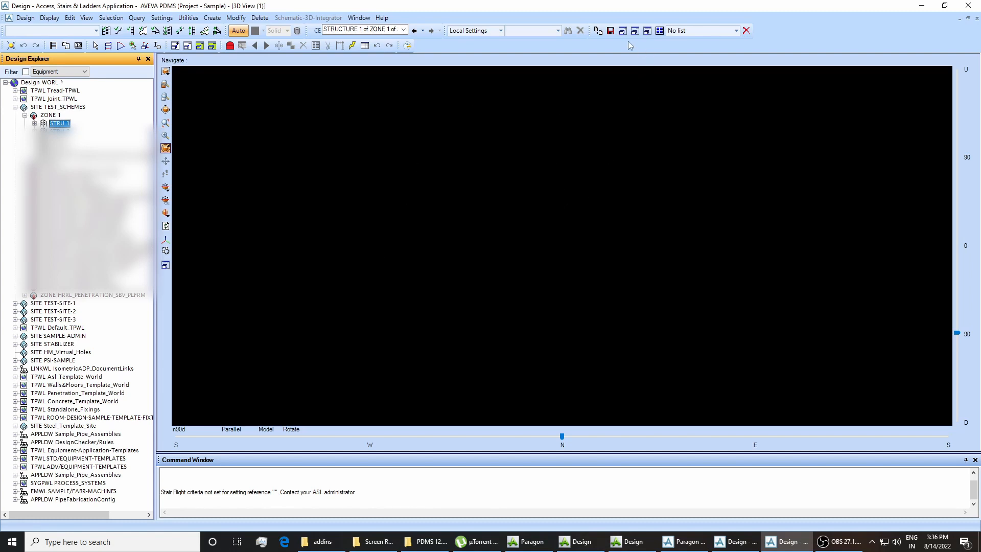
# Save the design work and exit the Design module
pyautogui.click(610, 30)
pyautogui.click(471, 285)
pyautogui.click(968, 7)
pyautogui.click(470, 284)
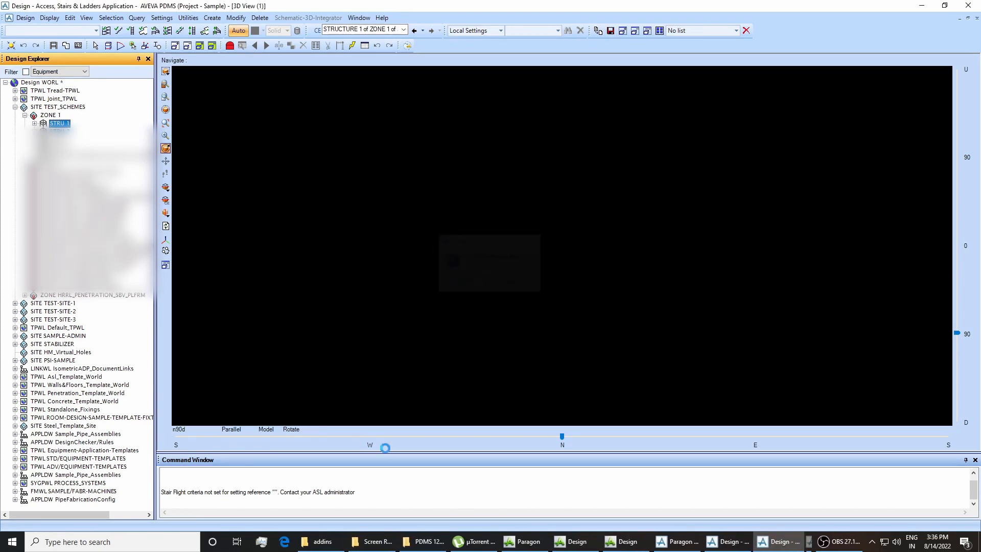
# Launch the Admin module from the PDMS 12.1.SP4 folder and log in to the Sample project as SYSTEM, entering the account password
pyautogui.rightClick(358, 255)
pyautogui.click(377, 296)
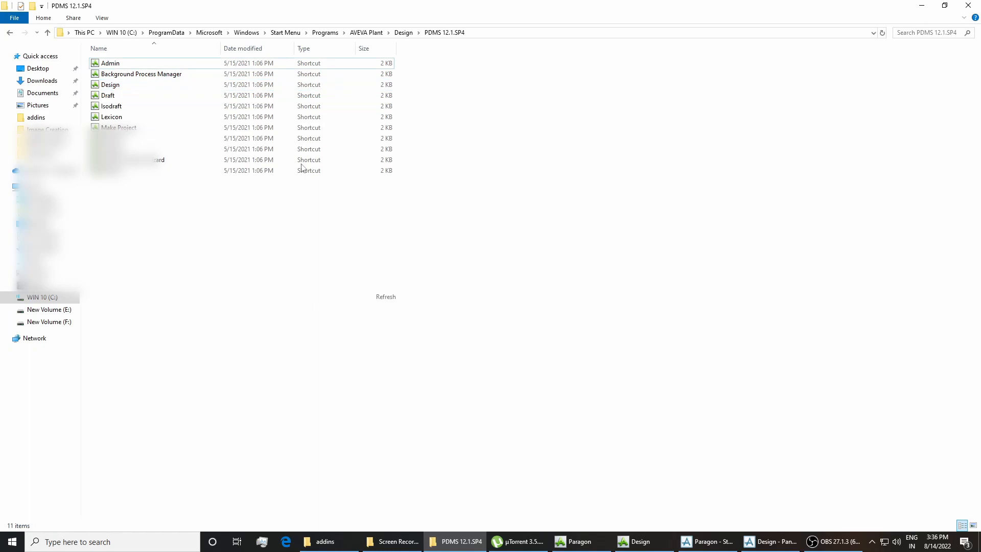
pyautogui.doubleClick(122, 66)
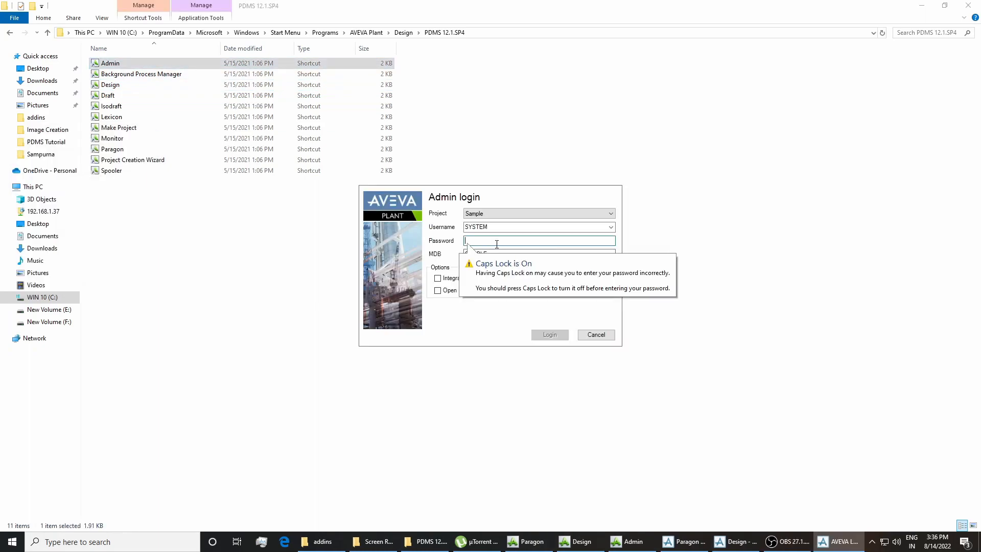
pyautogui.write('X')
pyautogui.press('Return')
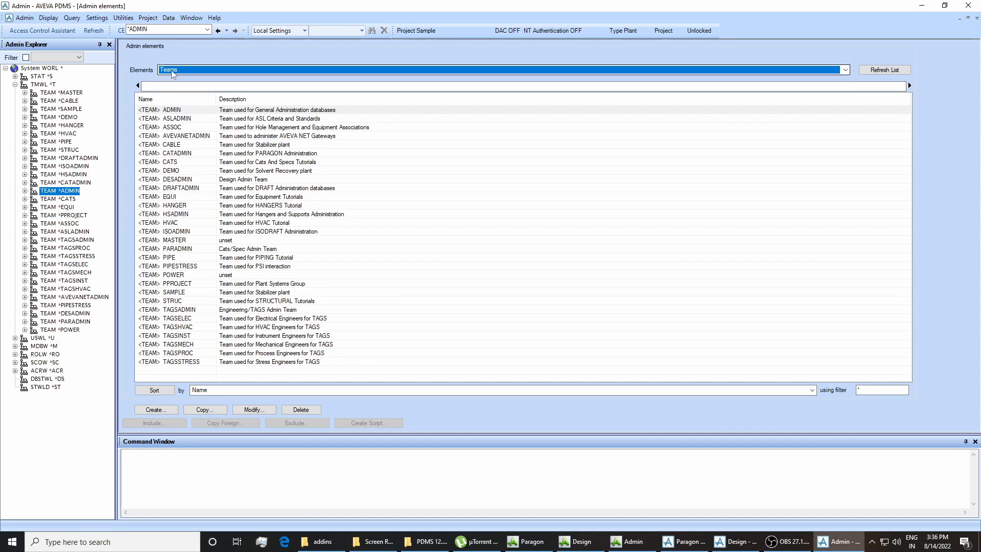
# List the project's MDBs and open the SAMPLE MDB for modification
pyautogui.click(172, 70)
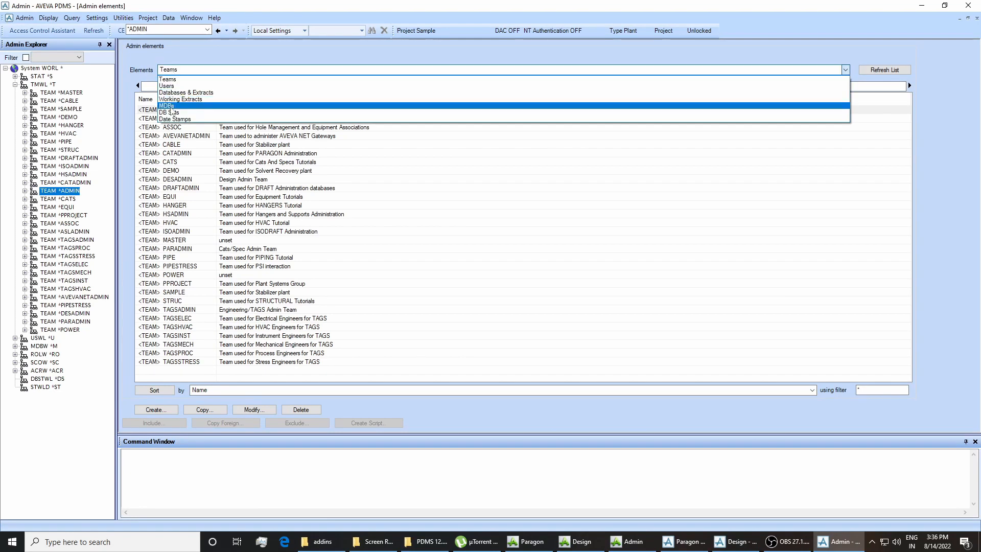
pyautogui.click(172, 106)
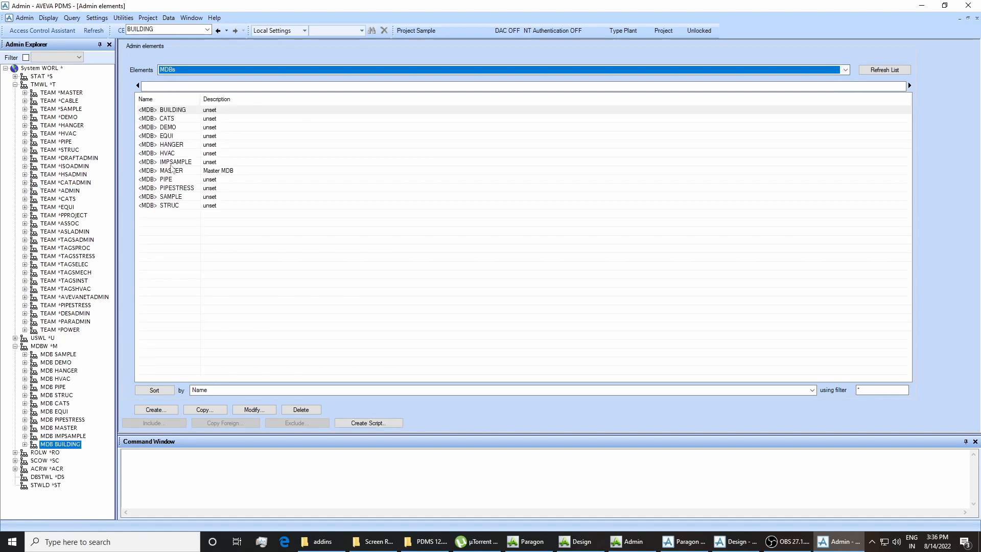
pyautogui.click(180, 197)
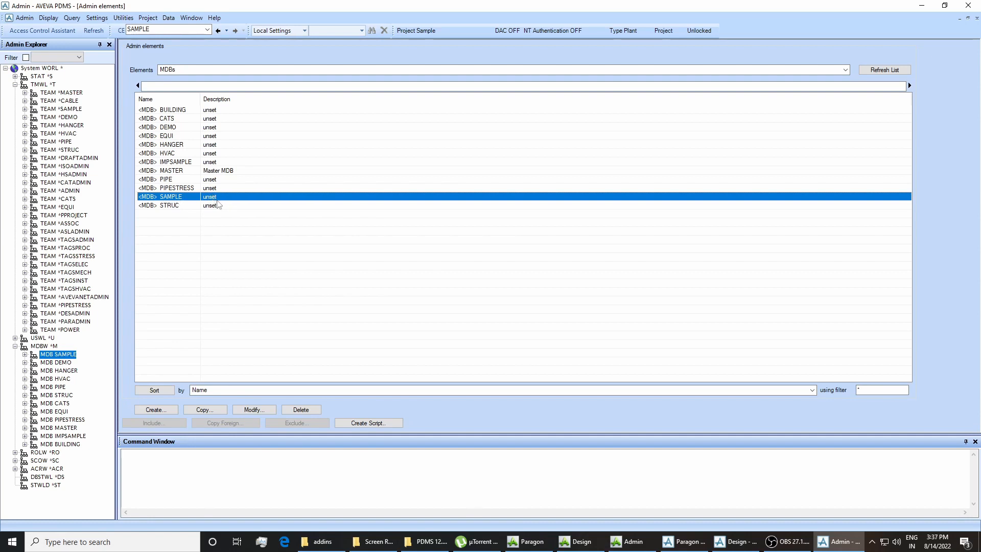
pyautogui.click(246, 410)
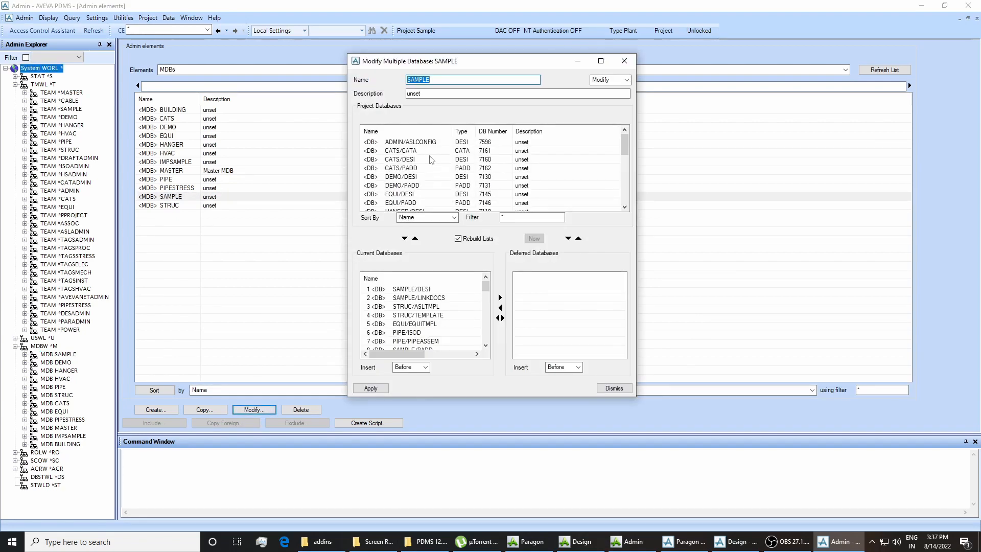
# Add the ADMIN/ASLCONFIG database to the current databases of the SAMPLE MDB before SAMPLE/DESI, and apply the change
pyautogui.click(407, 144)
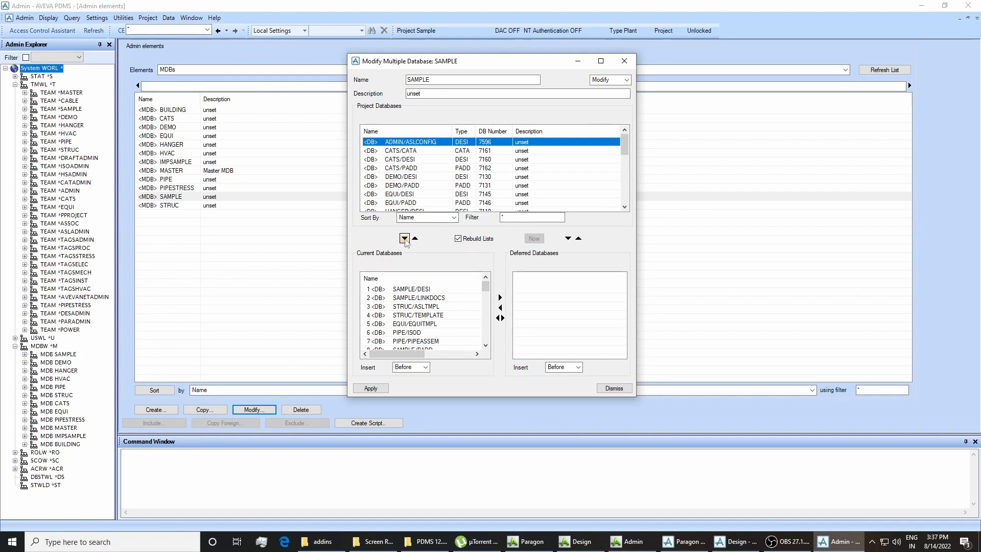
pyautogui.click(404, 238)
pyautogui.click(408, 290)
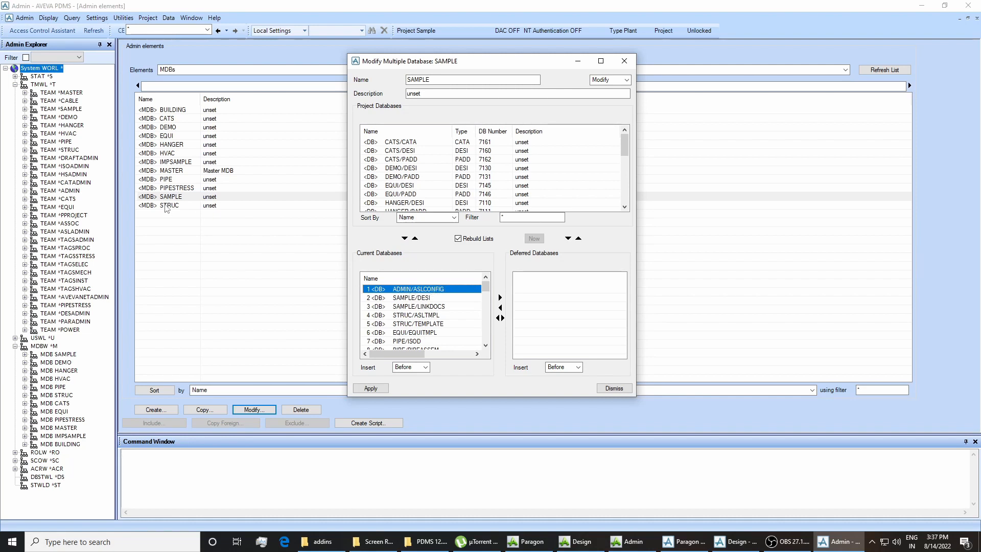
pyautogui.click(371, 390)
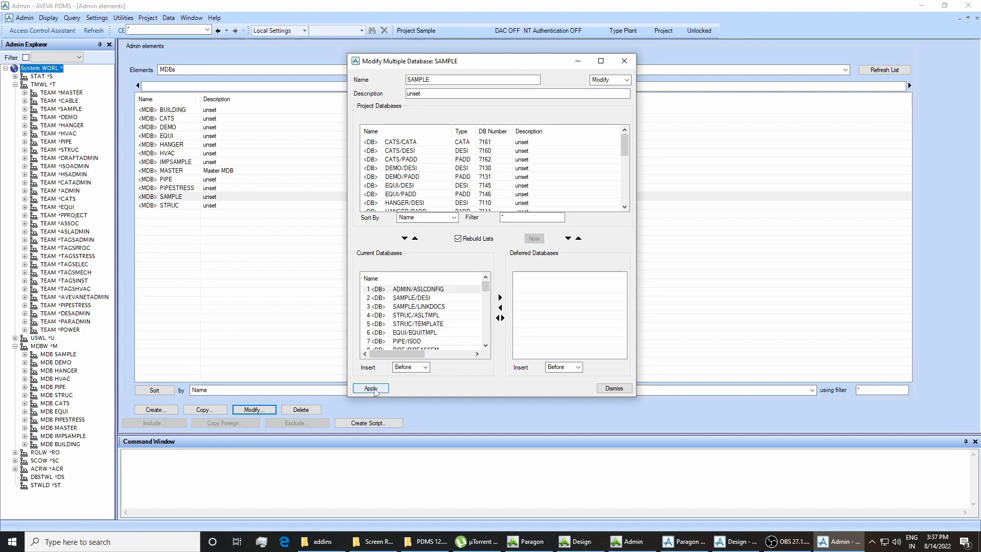
pyautogui.click(614, 388)
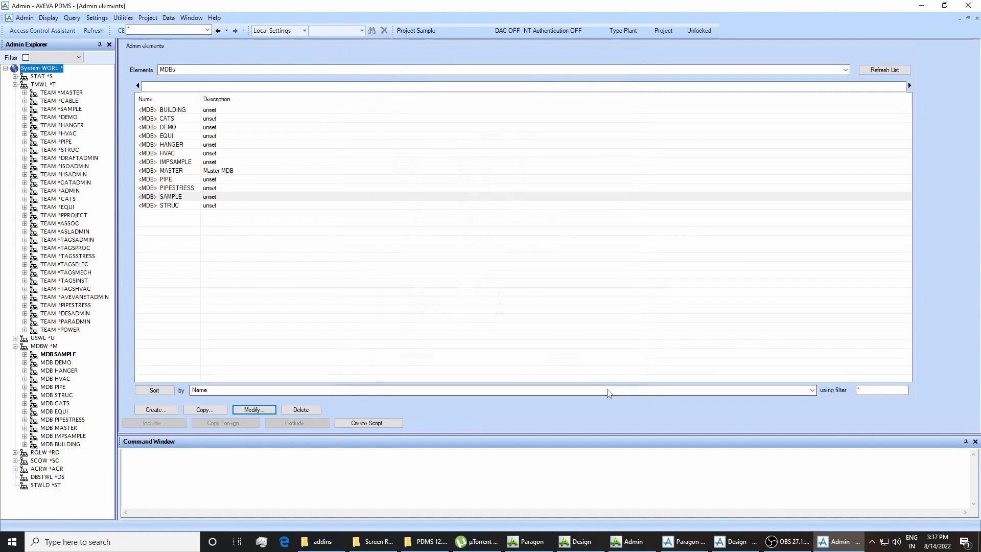
# Save the Admin work and select MDB SAMPLE in the explorer
pyautogui.click(28, 19)
pyautogui.click(41, 29)
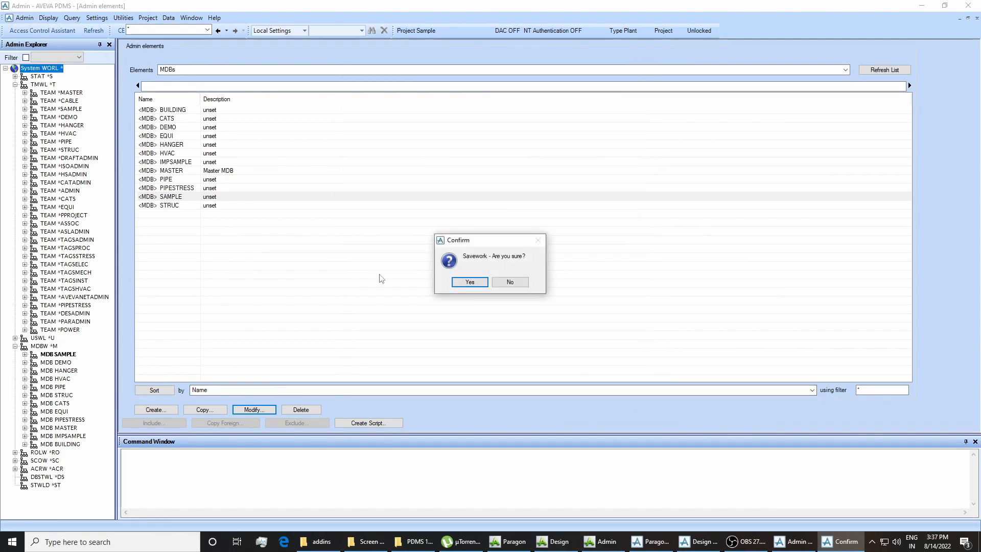
pyautogui.click(467, 283)
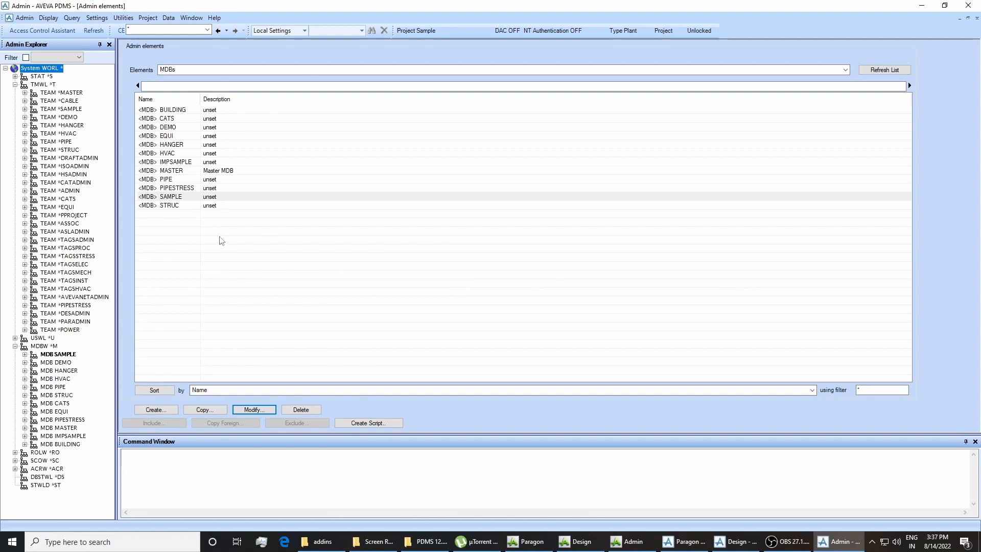
pyautogui.click(62, 355)
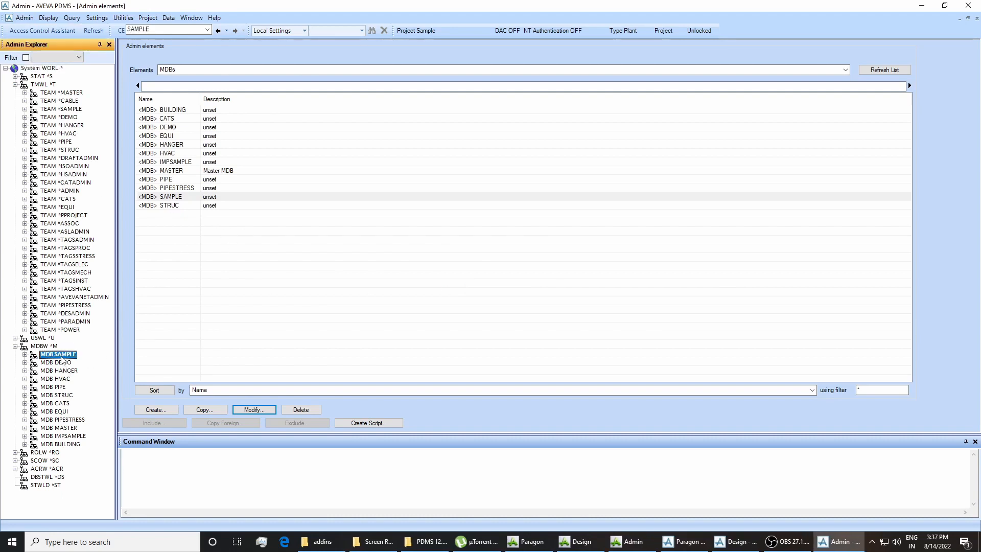
# Expand MDB SAMPLE, select its ADMIN/ASLCONFIG database, and exit the Admin module
pyautogui.doubleClick(61, 356)
pyautogui.click(75, 363)
pyautogui.click(968, 5)
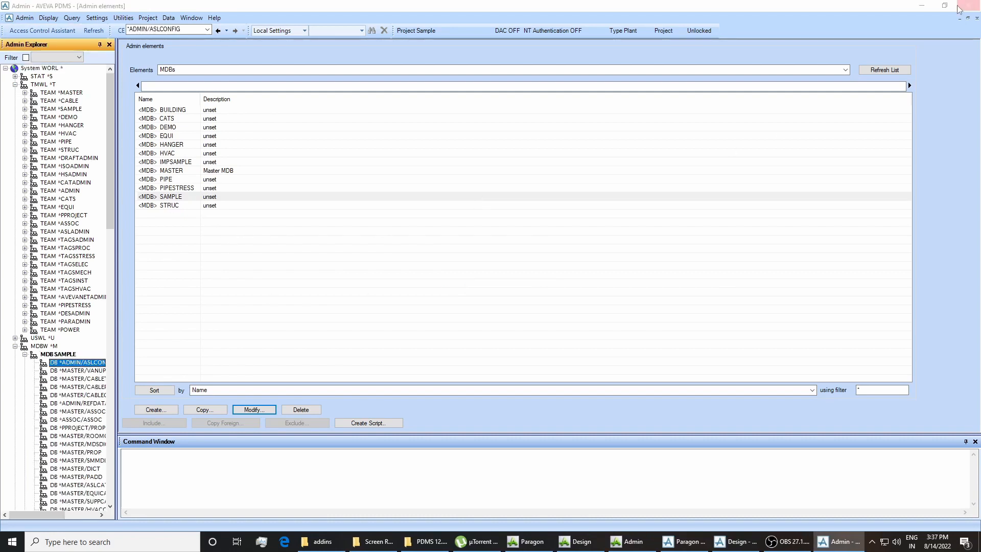
pyautogui.click(471, 281)
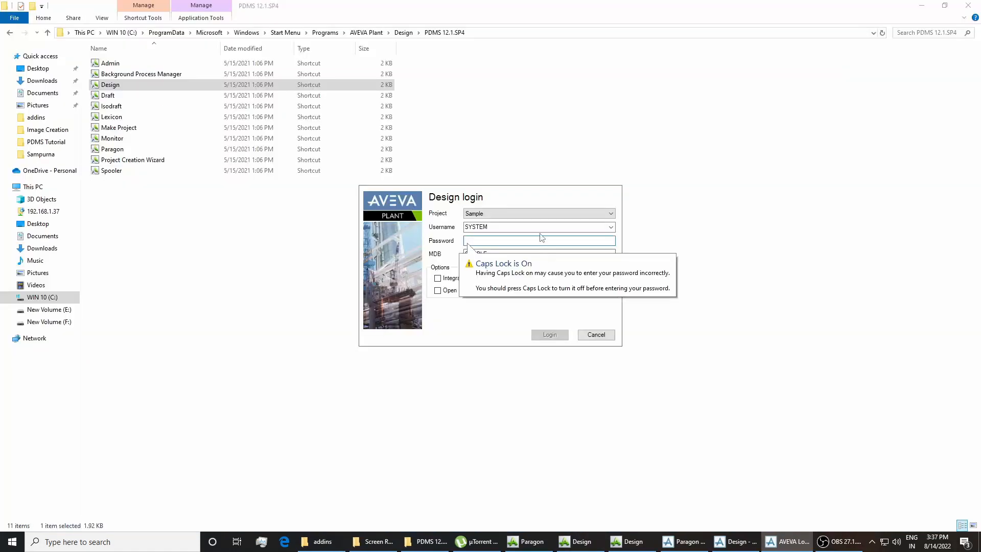
# Log in to the Design module for project Sample as SYSTEM with MDB SAMPLE, entering the account password
pyautogui.write('X')
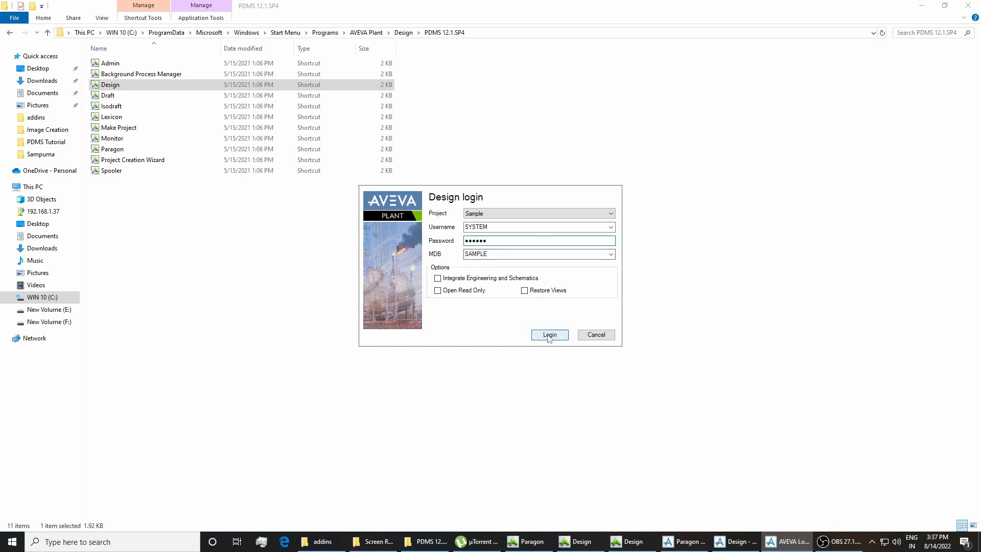
pyautogui.click(549, 335)
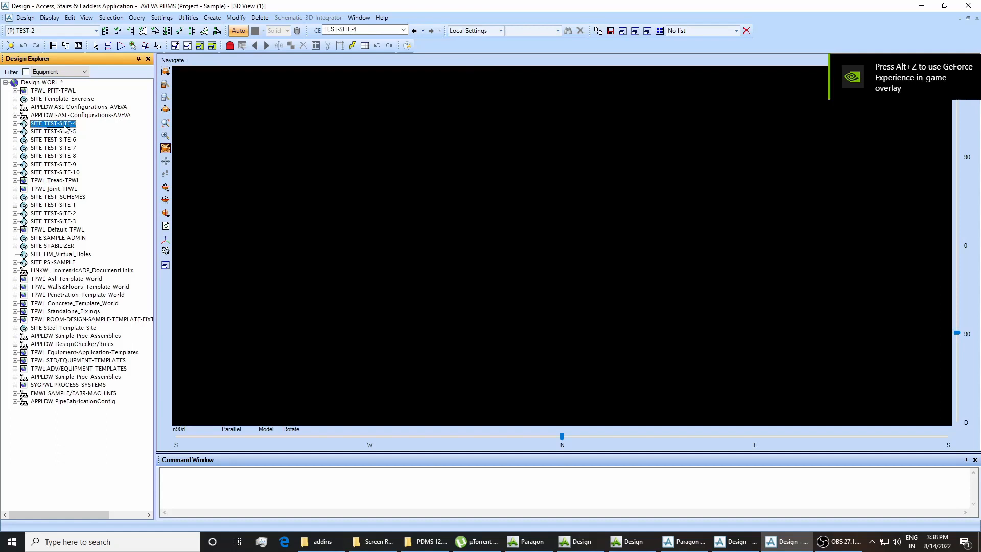
# Inspect the ASL-Configurations-AVEVA and I-ASL-Configurations-AVEVA worlds and check the availability of the structural applications
pyautogui.click(54, 109)
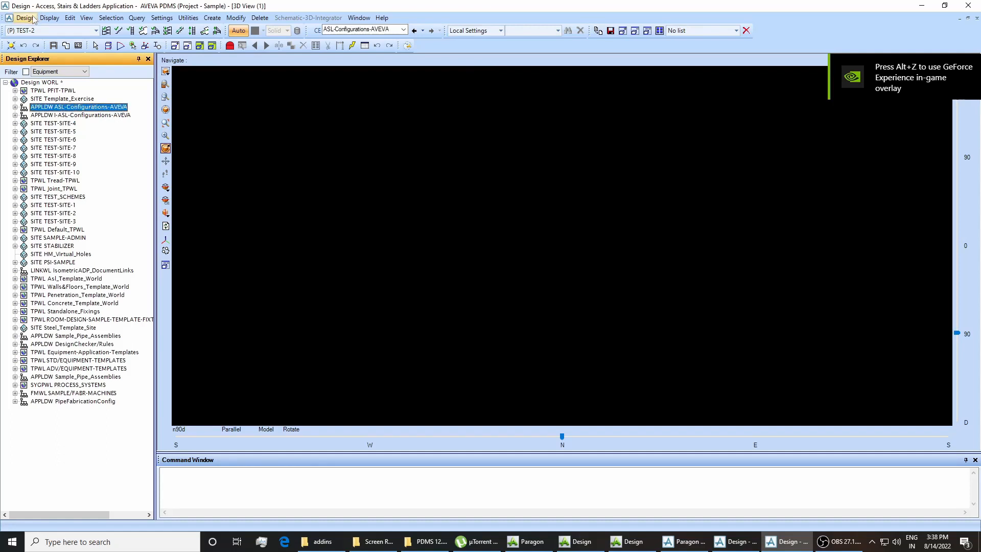
pyautogui.click(45, 116)
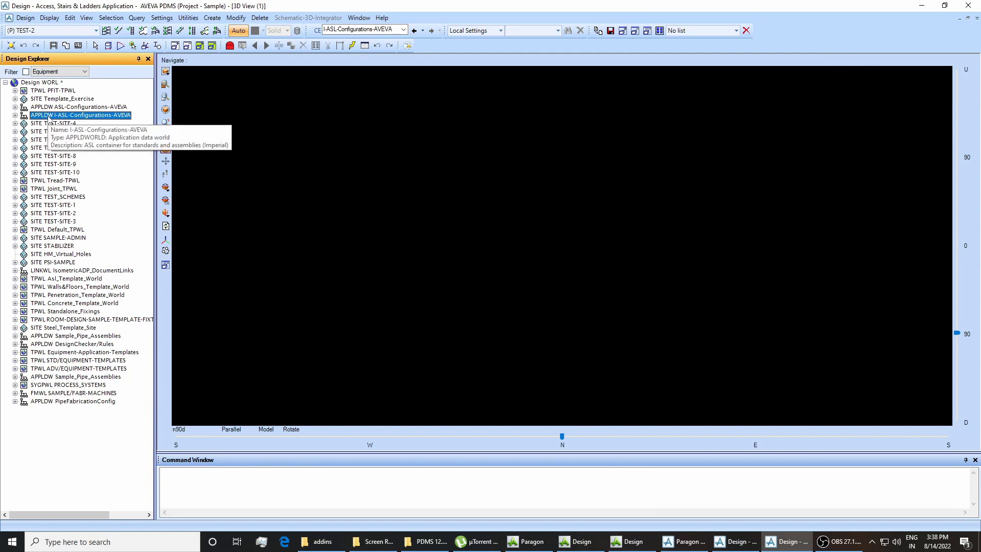
pyautogui.click(24, 18)
pyautogui.moveTo(91, 132)
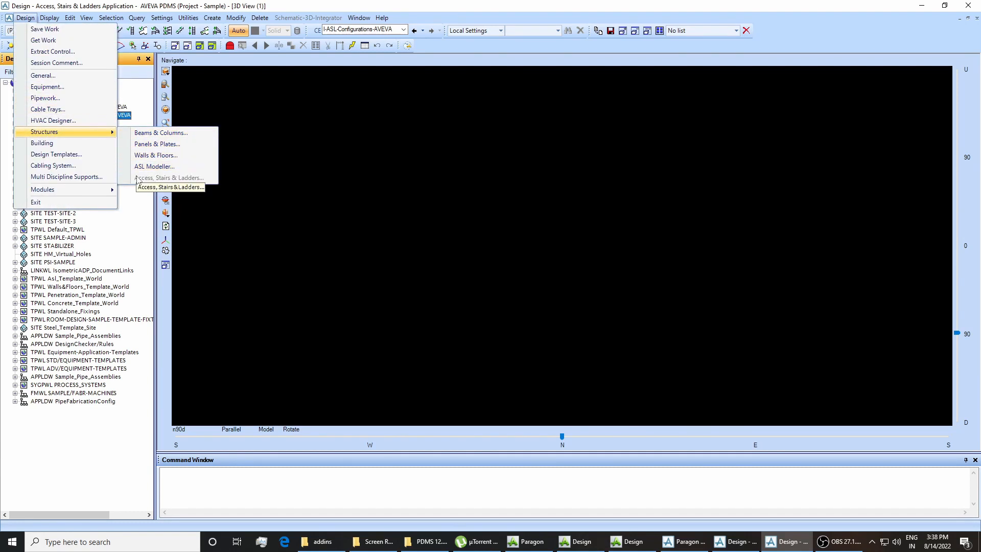
pyautogui.click(368, 212)
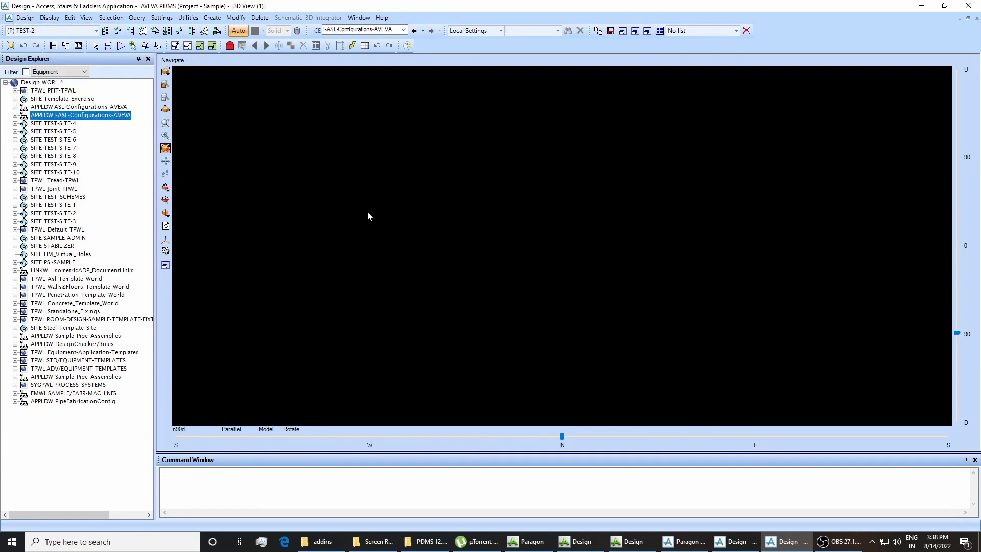
# Make ASL-Configurations-AVEVA the current element and open the ASL Storage Area form over the 3D view
pyautogui.click(98, 109)
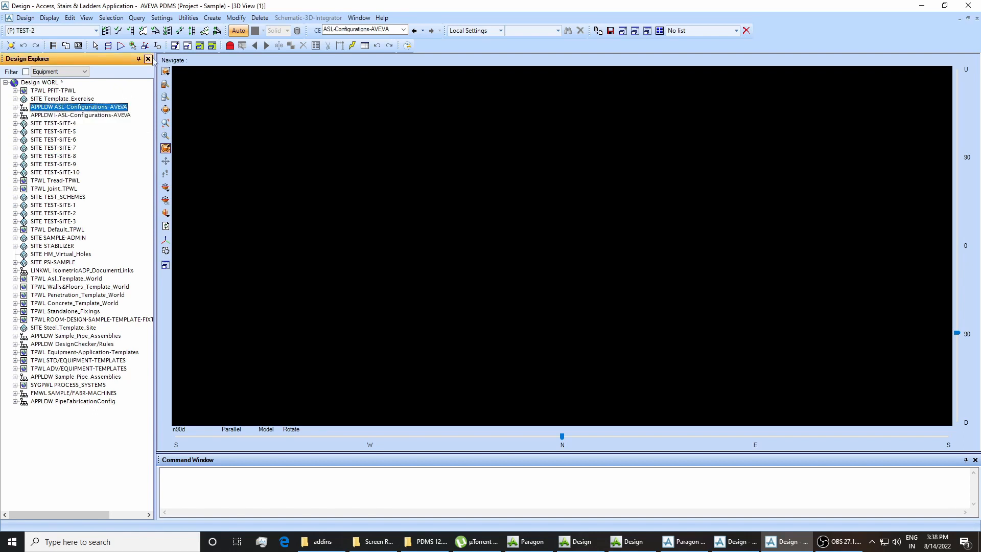
pyautogui.click(162, 18)
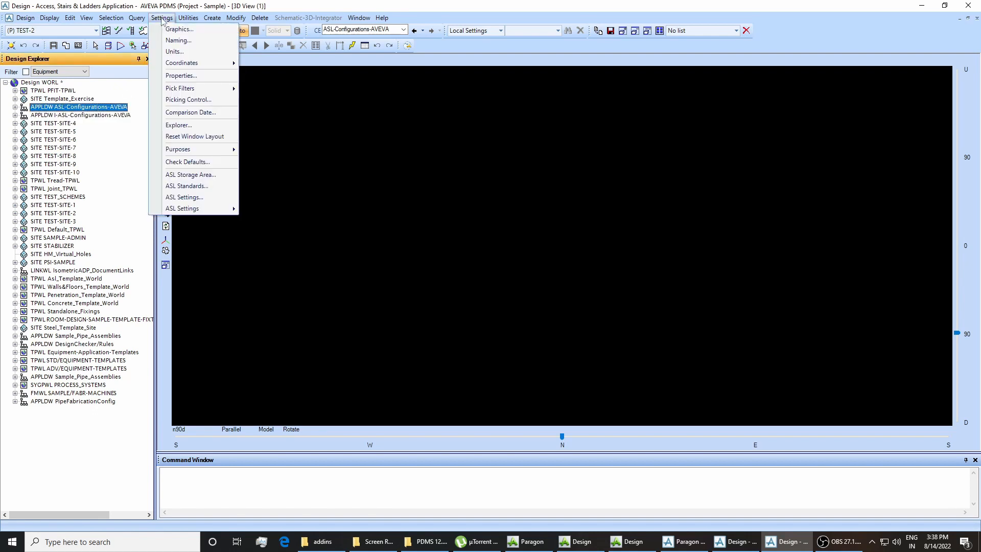
pyautogui.click(187, 175)
pyautogui.moveTo(96, 11); pyautogui.dragTo(447, 130)
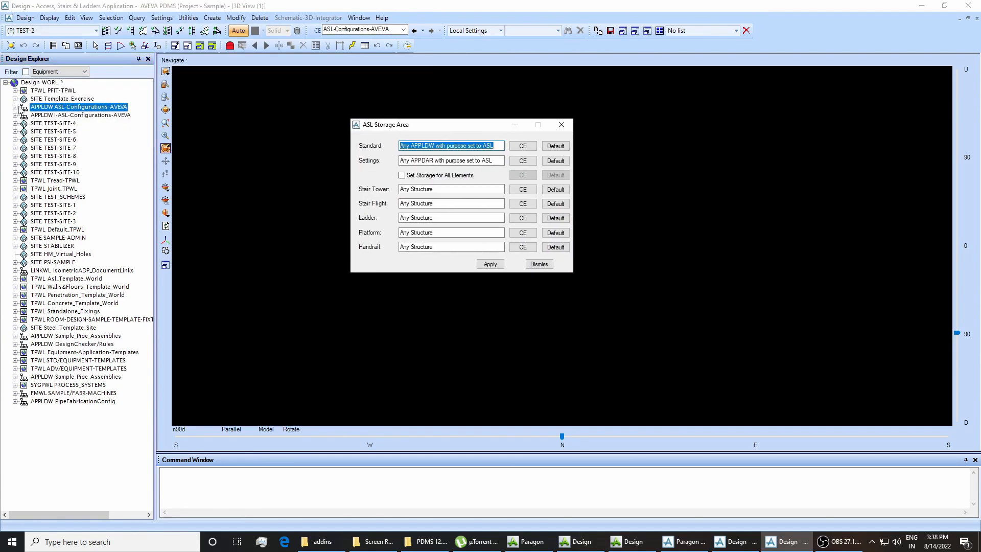
# Look through the data areas under ASL-Configurations-AVEVA and set that world as the Standard storage area
pyautogui.click(16, 107)
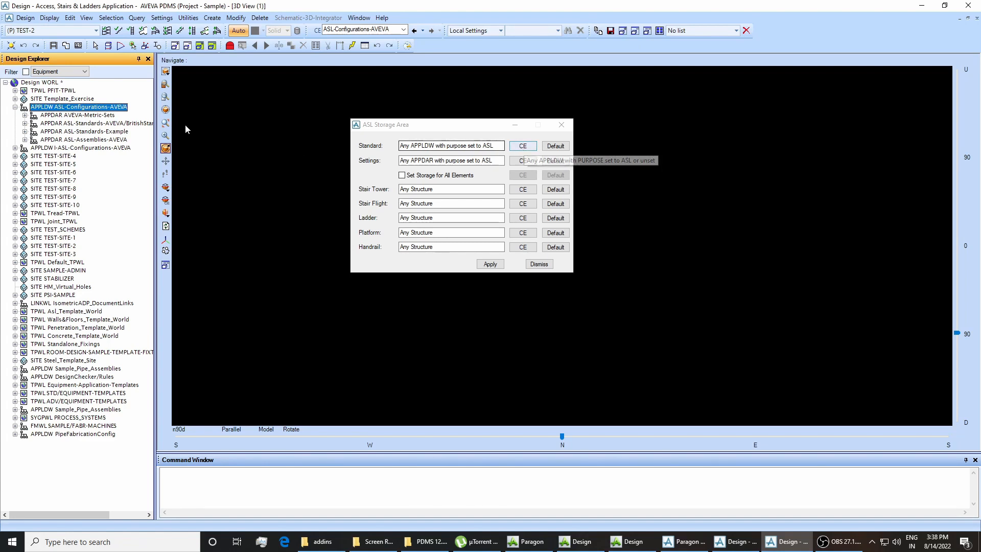
pyautogui.click(98, 115)
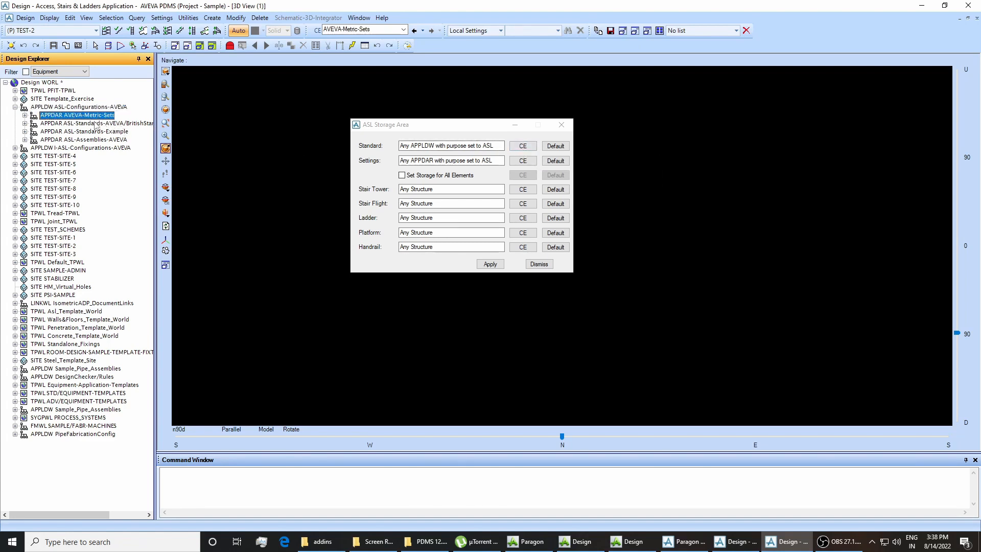
pyautogui.click(97, 125)
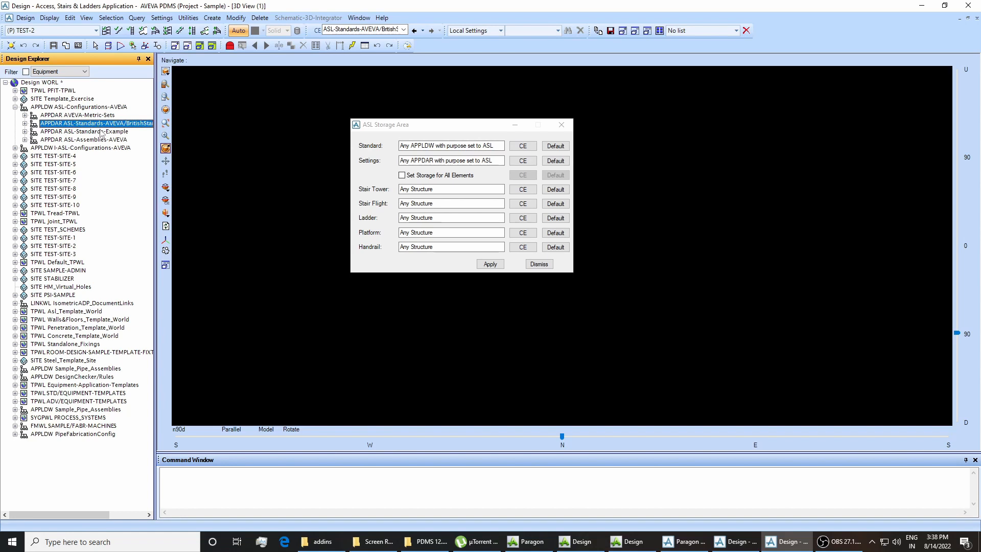
pyautogui.click(103, 134)
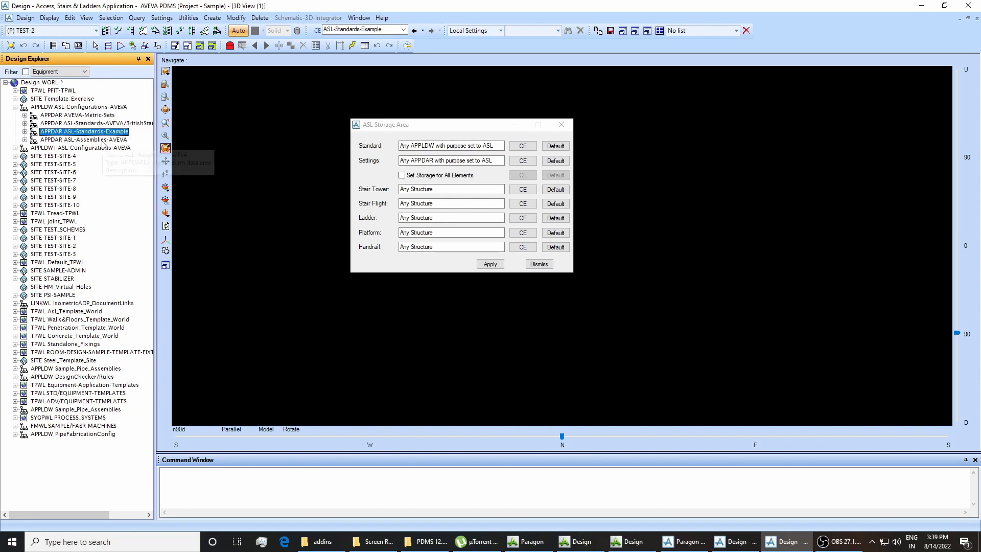
pyautogui.click(103, 140)
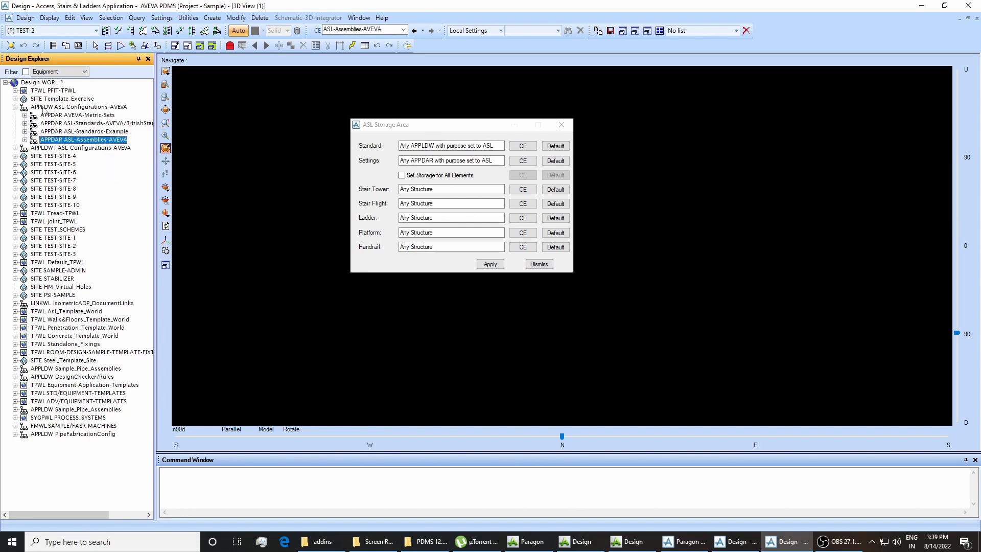
pyautogui.click(60, 116)
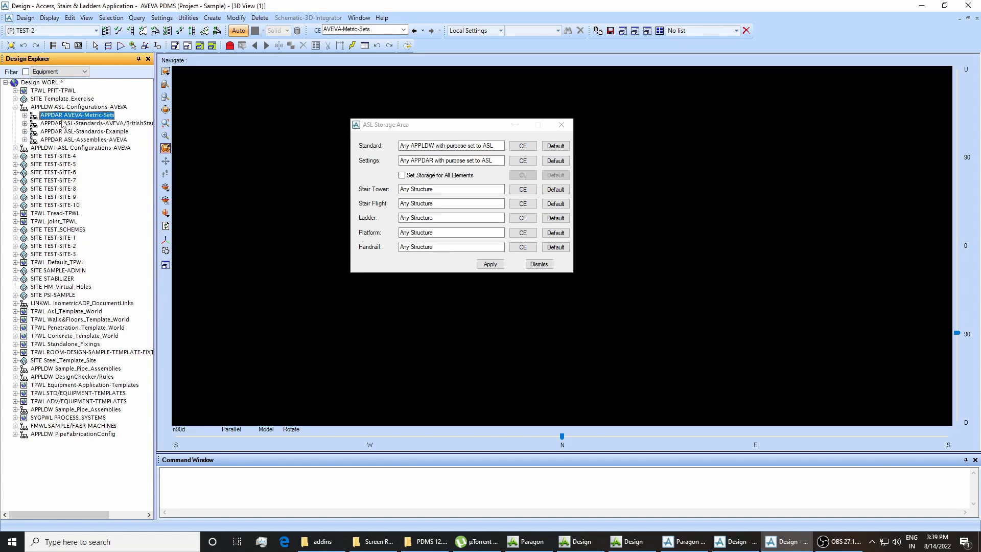
pyautogui.click(65, 124)
pyautogui.click(52, 109)
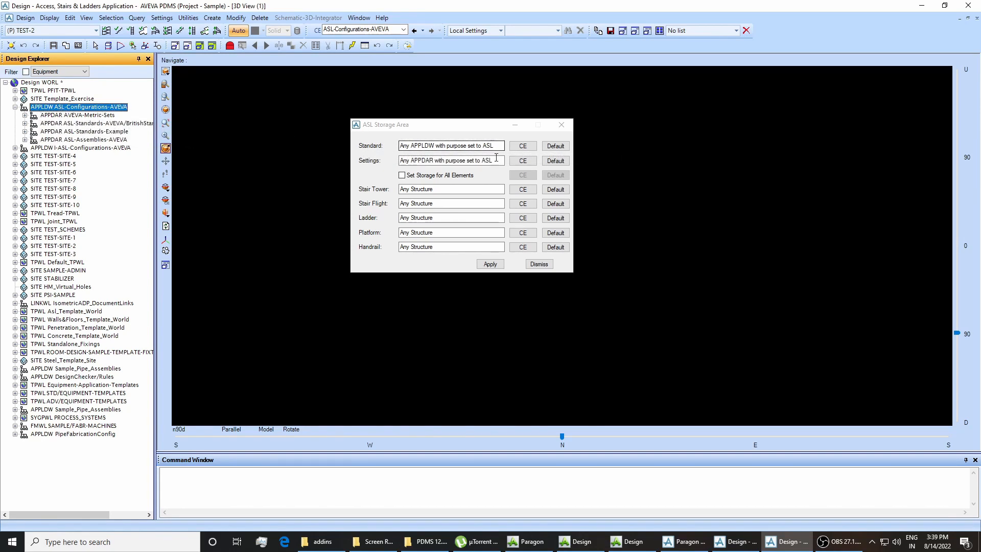
pyautogui.click(523, 146)
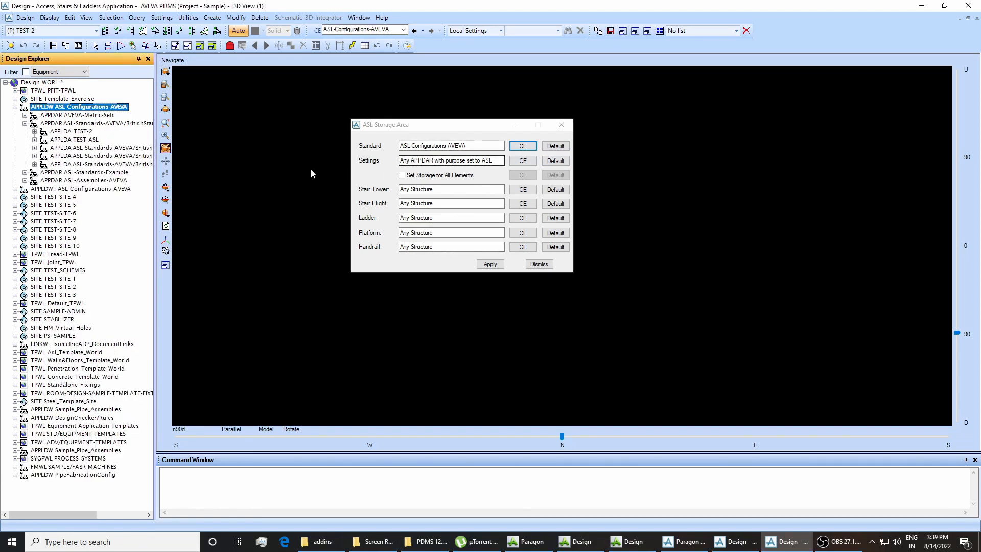
# Examine the TEST-2, TEST-ASL, Public, Semi-Public and Private data elements under ASL-Standards-AVEVA/BritishStandard
pyautogui.moveTo(156, 172); pyautogui.dragTo(230, 172)
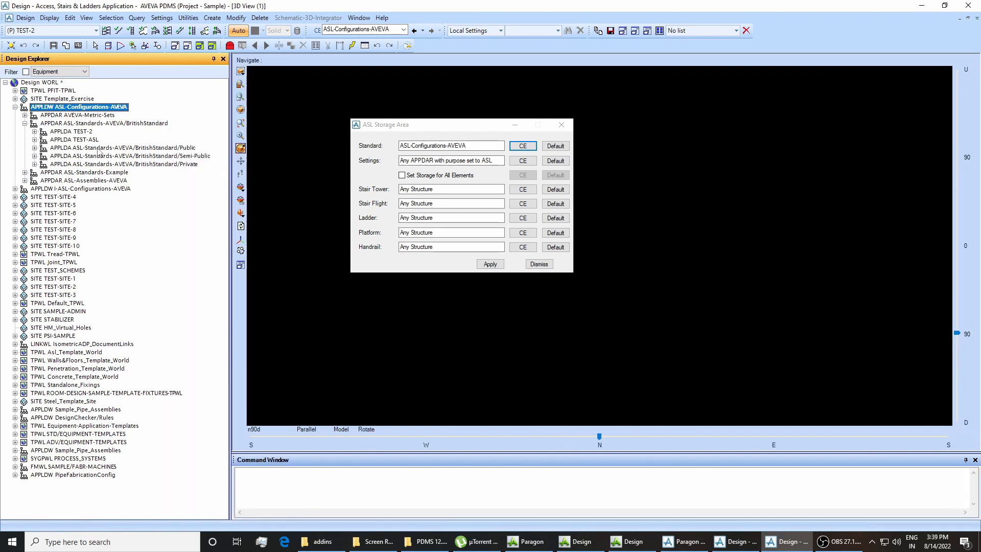
pyautogui.click(90, 134)
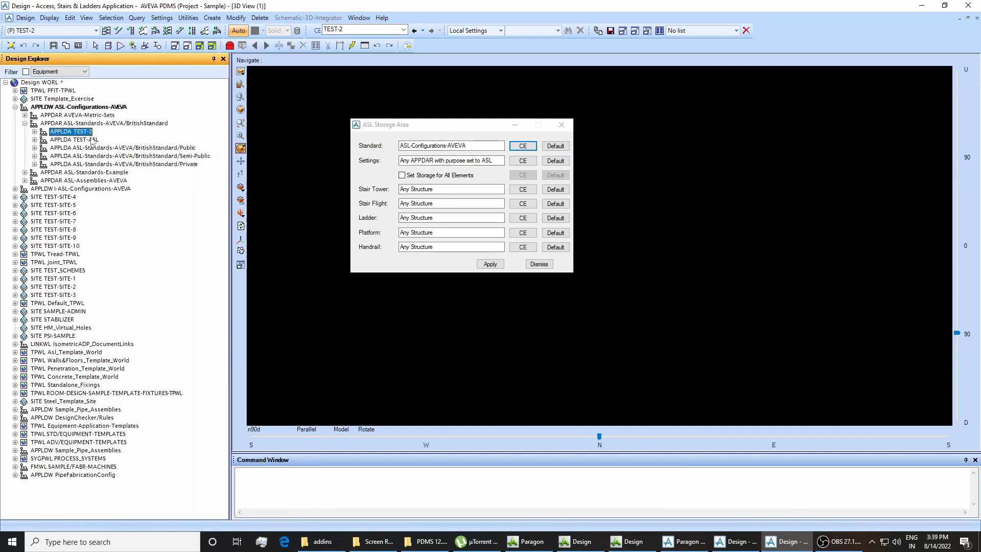
pyautogui.click(94, 141)
pyautogui.click(100, 148)
pyautogui.click(102, 157)
pyautogui.click(104, 164)
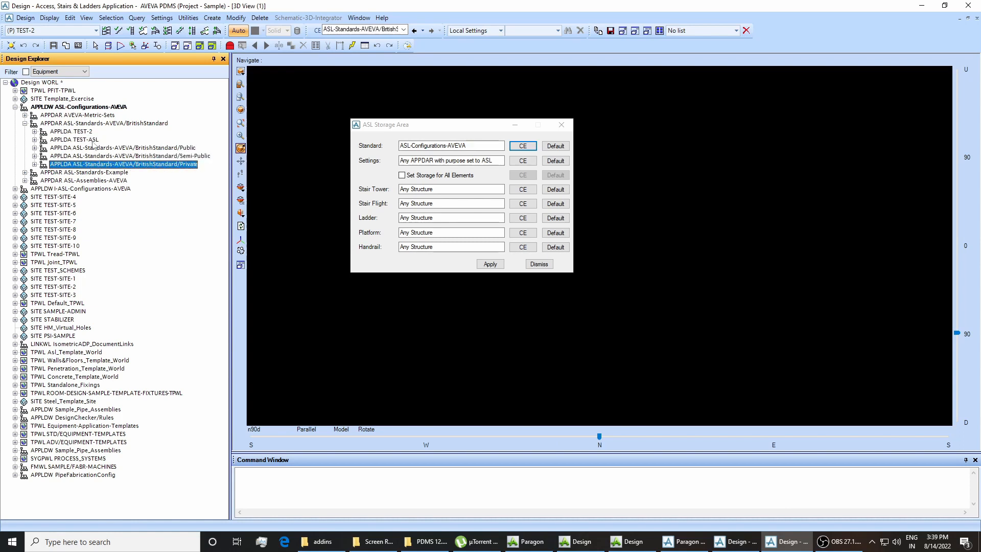
pyautogui.click(90, 133)
pyautogui.click(94, 140)
pyautogui.click(106, 149)
pyautogui.click(109, 157)
pyautogui.click(112, 165)
pyautogui.click(110, 157)
pyautogui.click(109, 149)
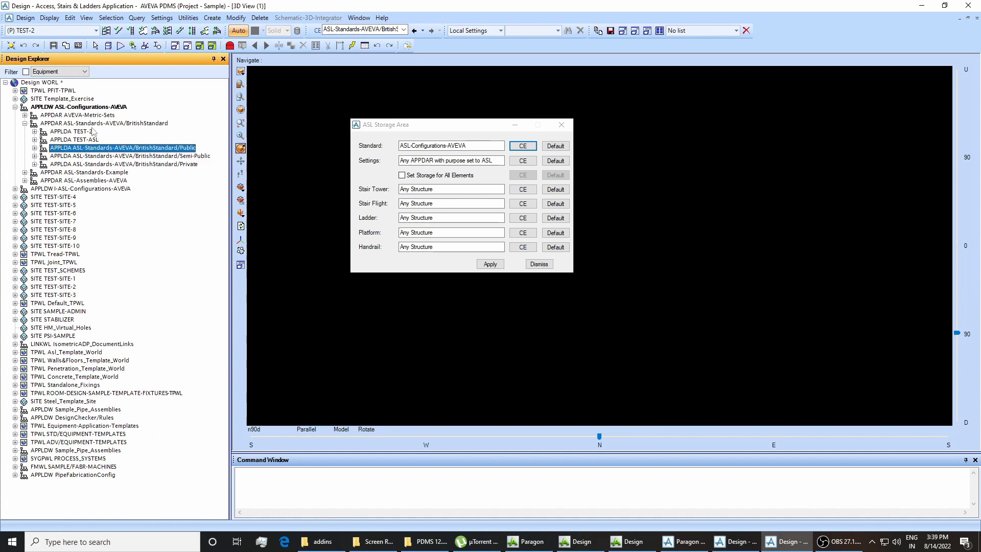
pyautogui.click(85, 133)
pyautogui.click(109, 149)
# Set the Settings storage area to ASL-Standards-AVEVA/BritishStandard
pyautogui.click(83, 125)
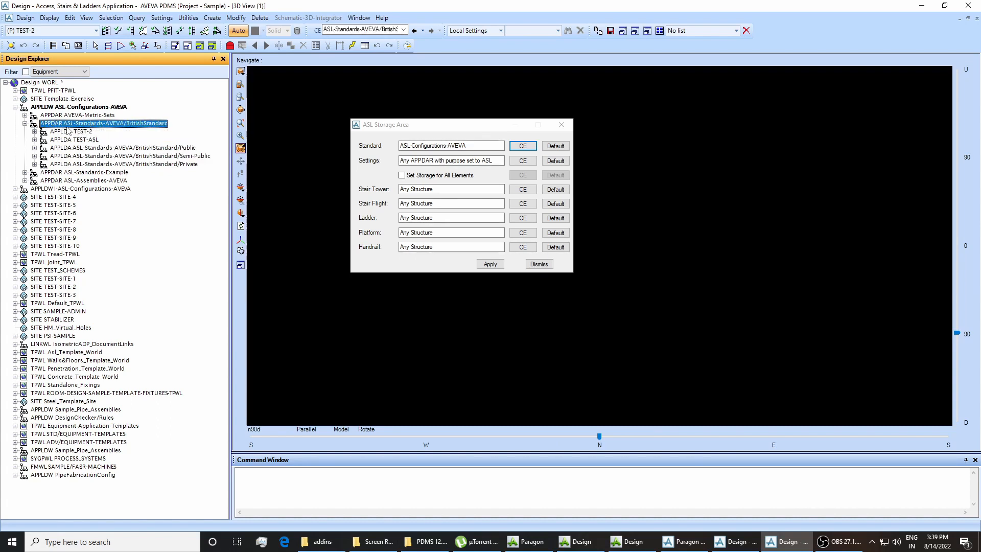
pyautogui.click(70, 132)
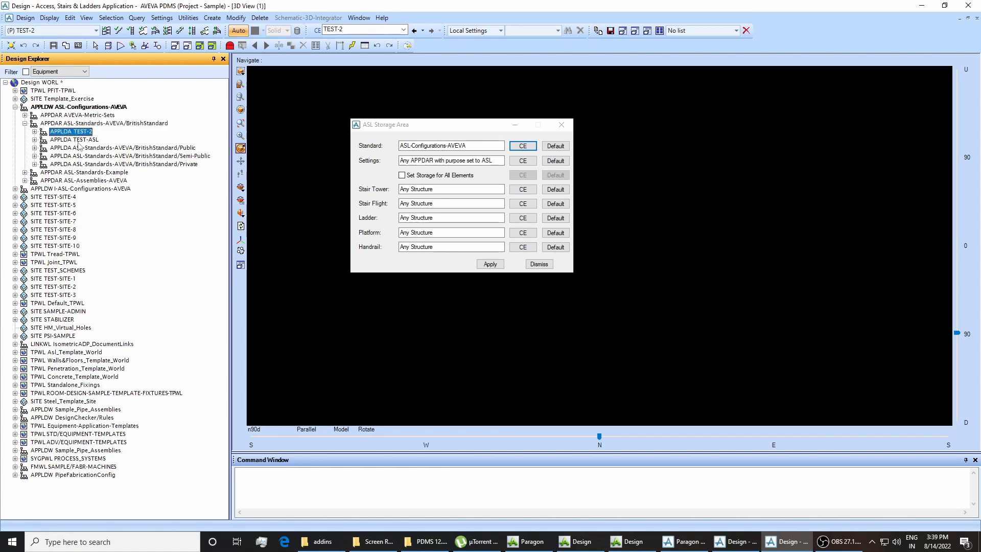
pyautogui.click(59, 124)
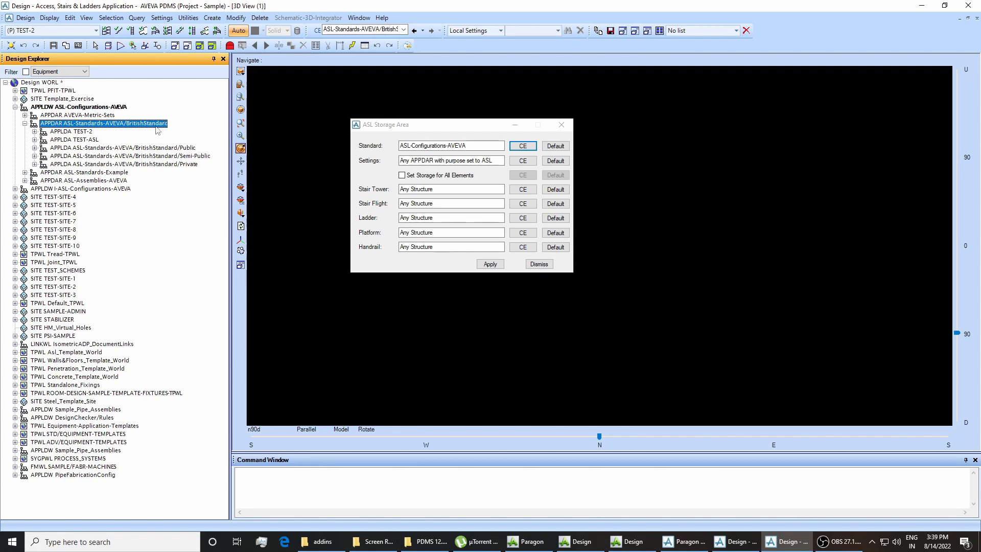
pyautogui.click(523, 160)
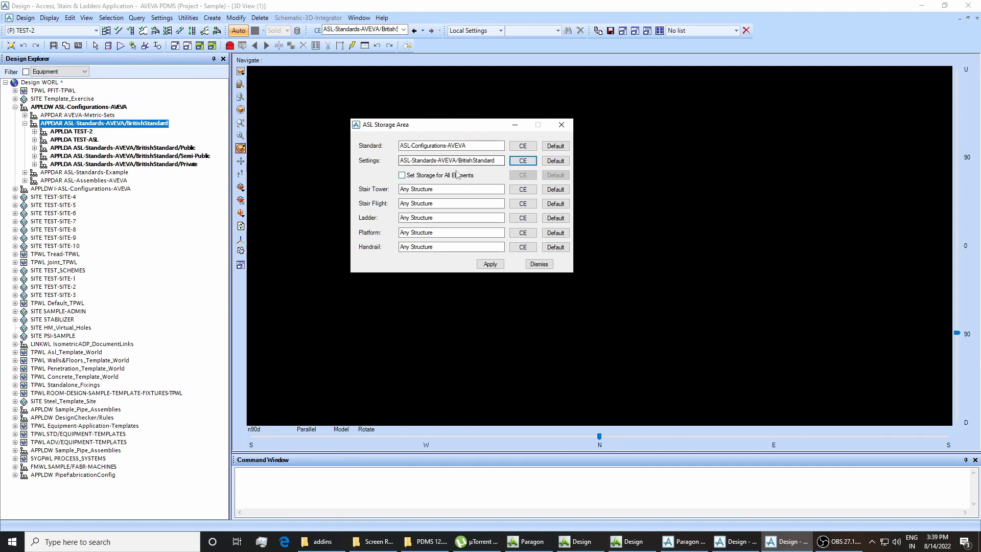
# Set storage for all elements to STRU 1 of ZONE 1 in site Template_Exercise, then apply and close the storage form
pyautogui.click(402, 175)
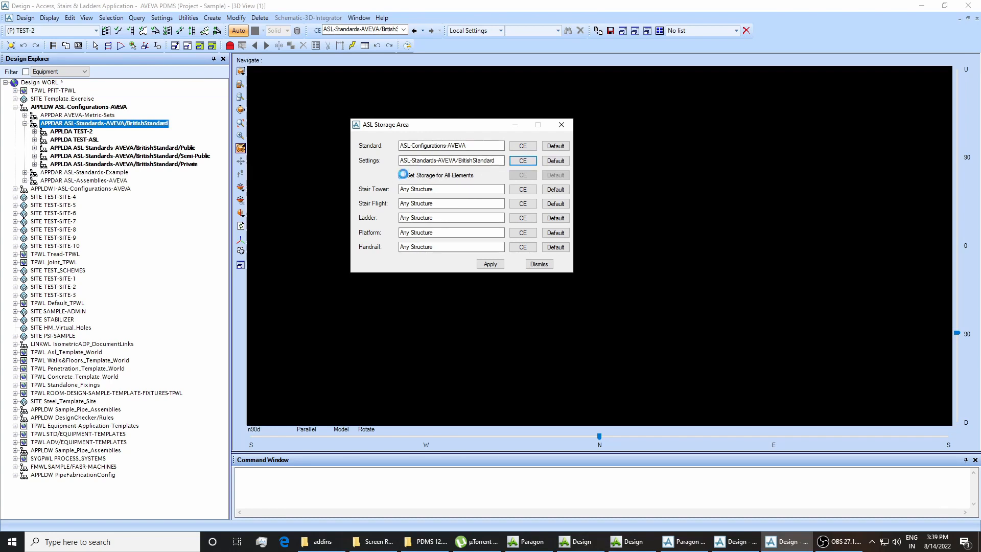
pyautogui.click(15, 99)
pyautogui.click(24, 106)
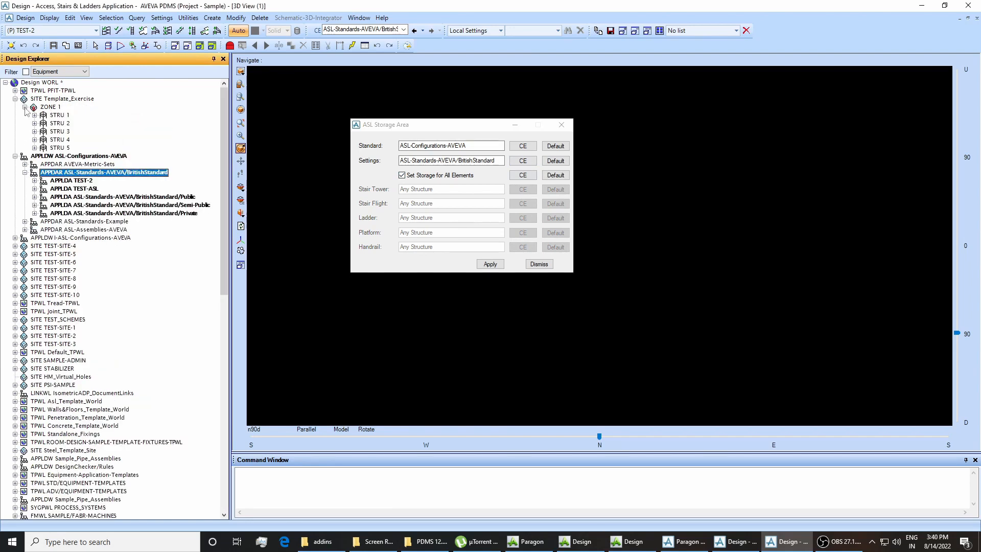
pyautogui.click(63, 116)
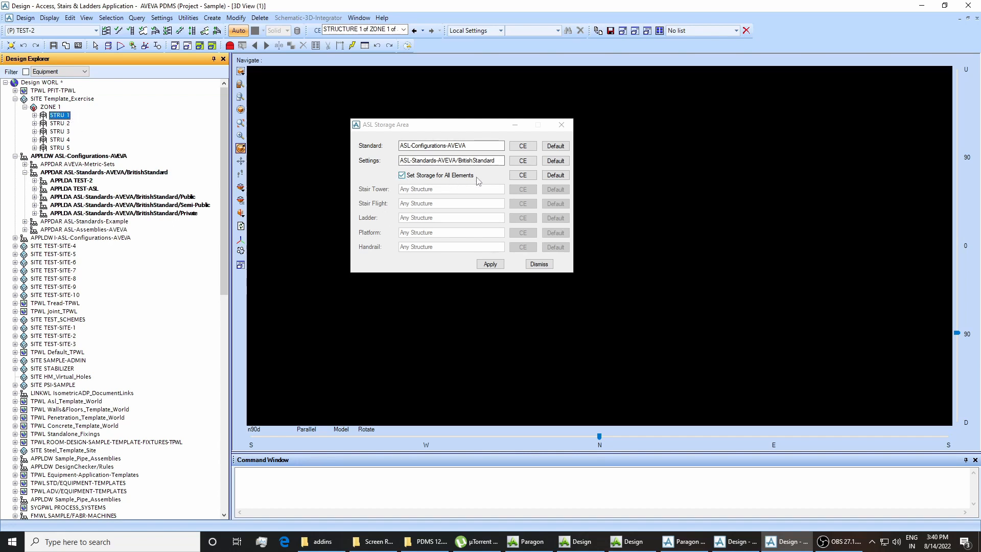
pyautogui.click(522, 176)
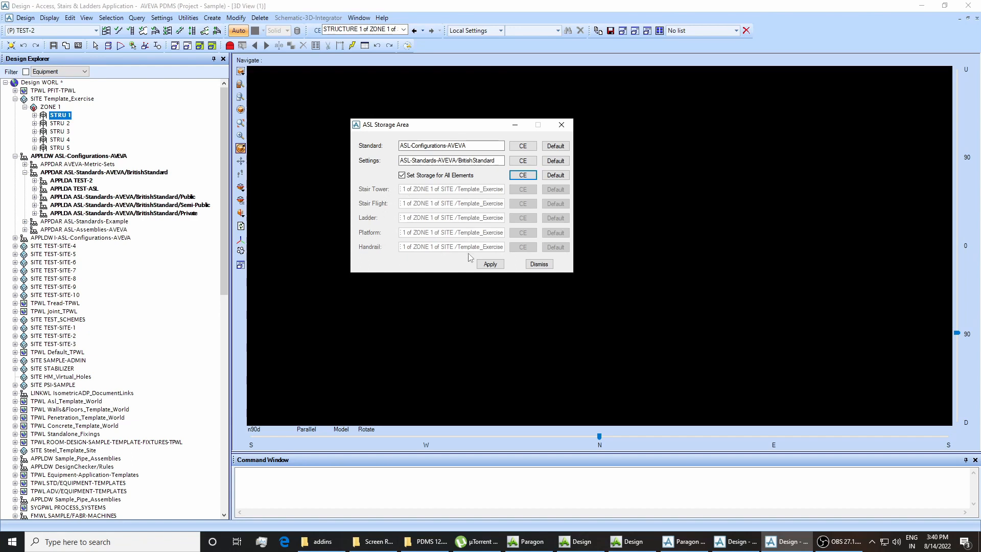
pyautogui.click(489, 264)
pyautogui.click(533, 265)
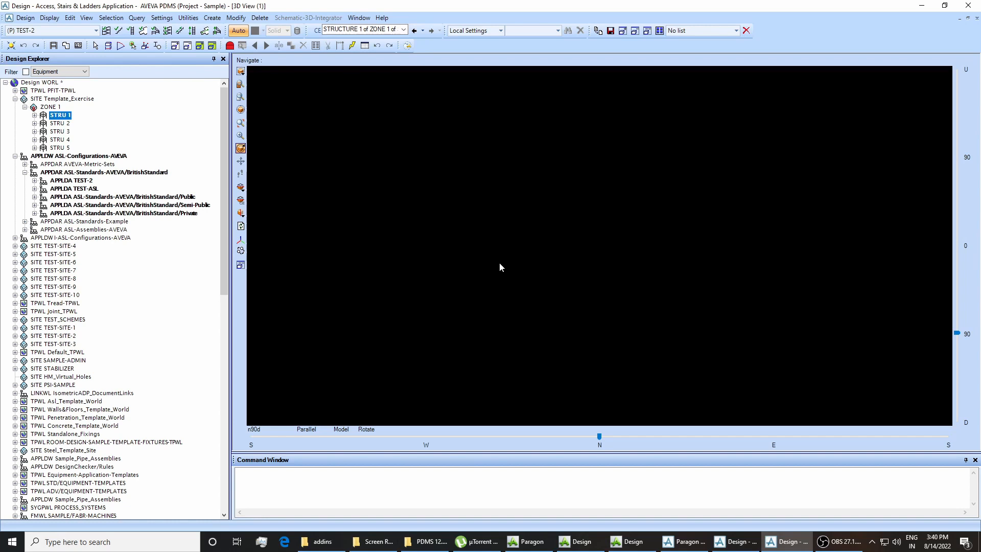
# Open the ASL assembly settings and review the Aveva metric, TEST-ASL and TEST-2 entries in the settings list
pyautogui.click(155, 19)
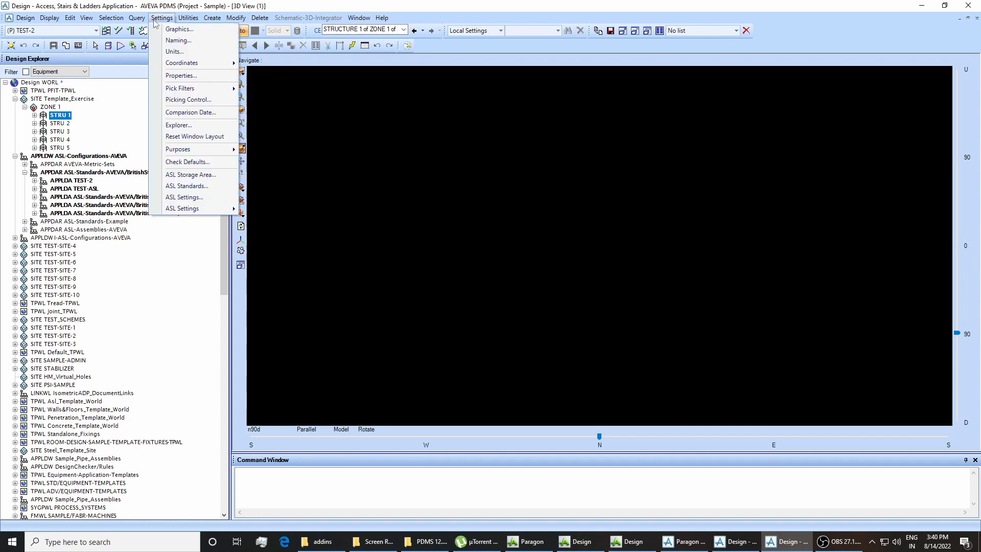
pyautogui.click(181, 198)
pyautogui.click(812, 148)
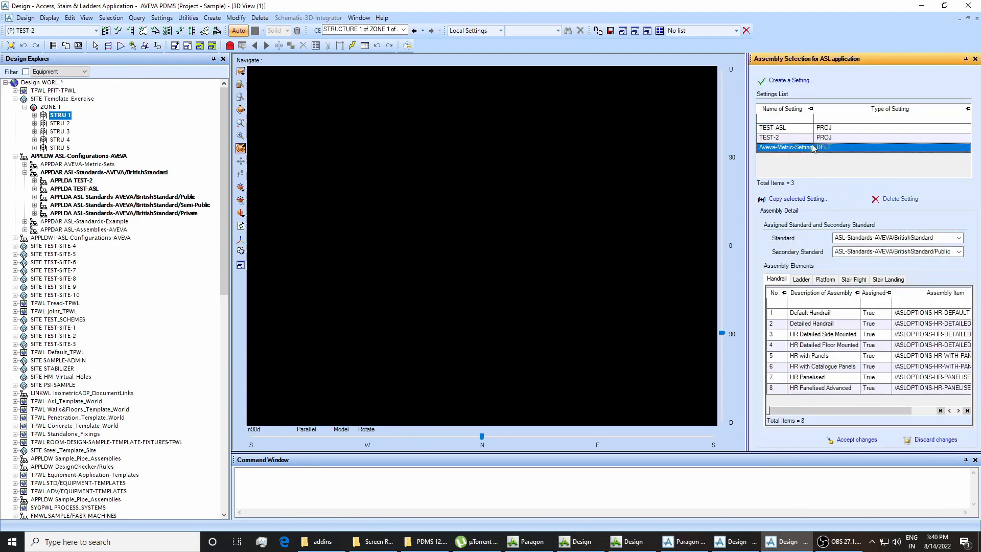
pyautogui.click(817, 131)
pyautogui.click(816, 137)
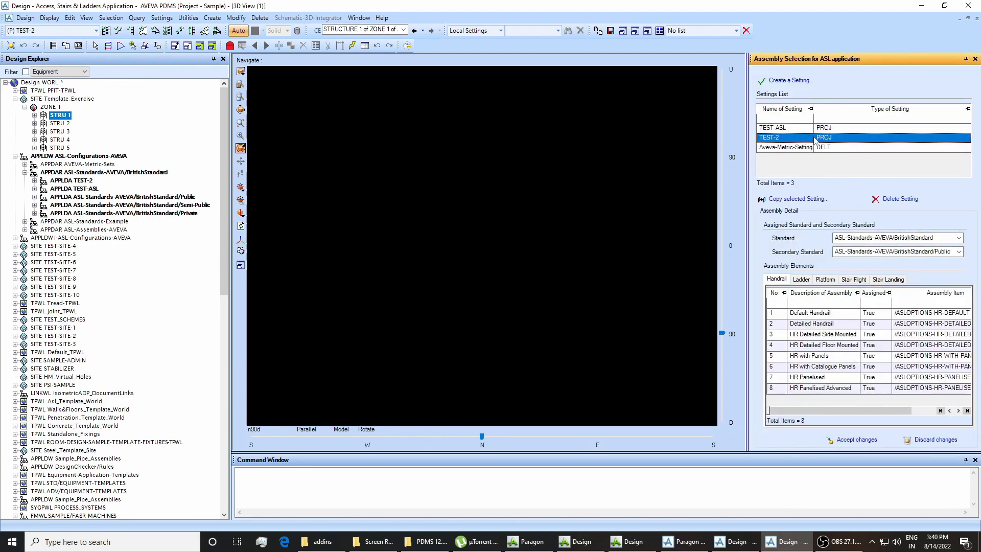
# Review the TEST-ASL, TEST-2 and Aveva-Metric-Setting entries in the settings list and look at the form for creating a setting
pyautogui.click(813, 147)
pyautogui.click(798, 129)
pyautogui.click(795, 137)
pyautogui.click(794, 147)
pyautogui.click(792, 128)
pyautogui.click(794, 138)
pyautogui.click(795, 149)
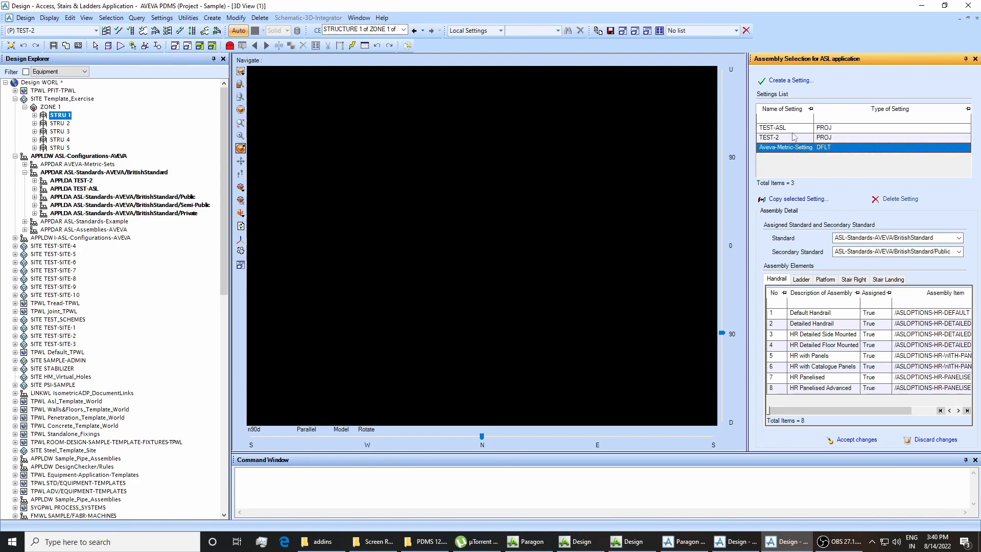
pyautogui.click(794, 128)
pyautogui.click(794, 137)
pyautogui.click(786, 82)
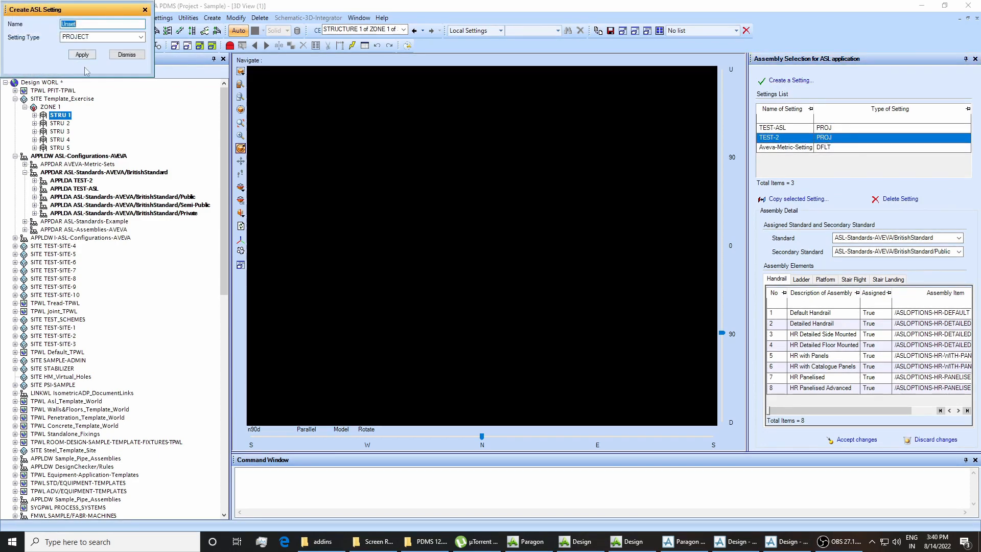
pyautogui.click(125, 55)
pyautogui.click(786, 148)
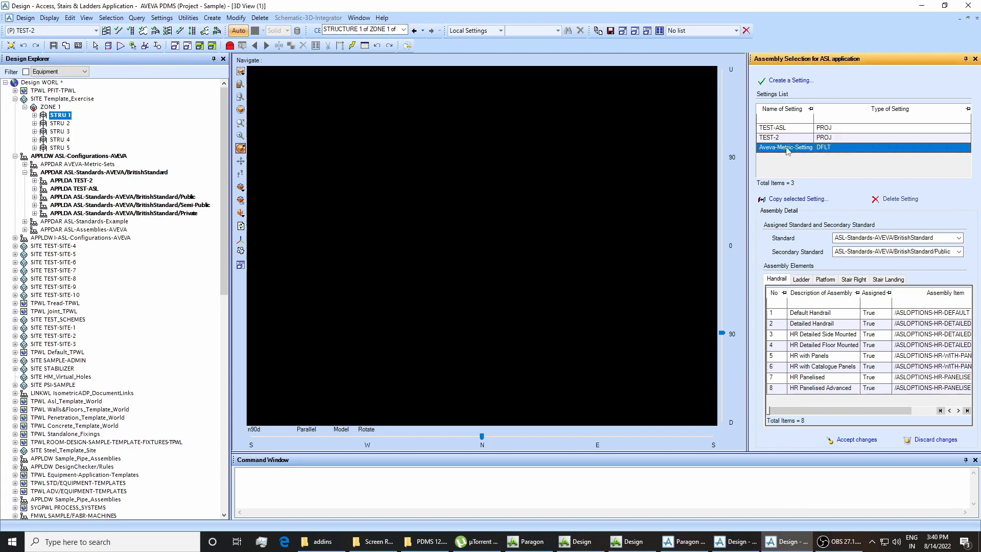
pyautogui.click(794, 137)
pyautogui.click(794, 129)
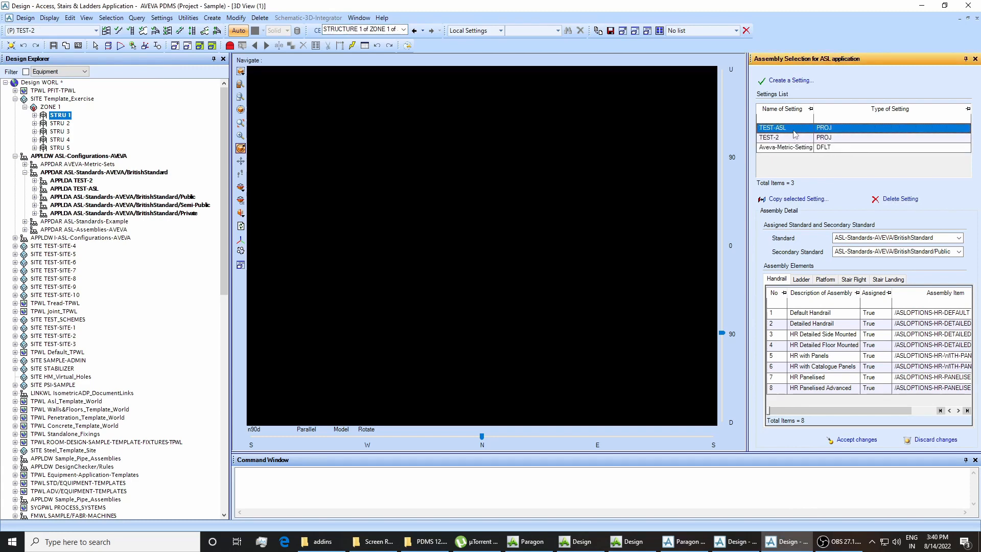
pyautogui.click(796, 138)
pyautogui.click(798, 148)
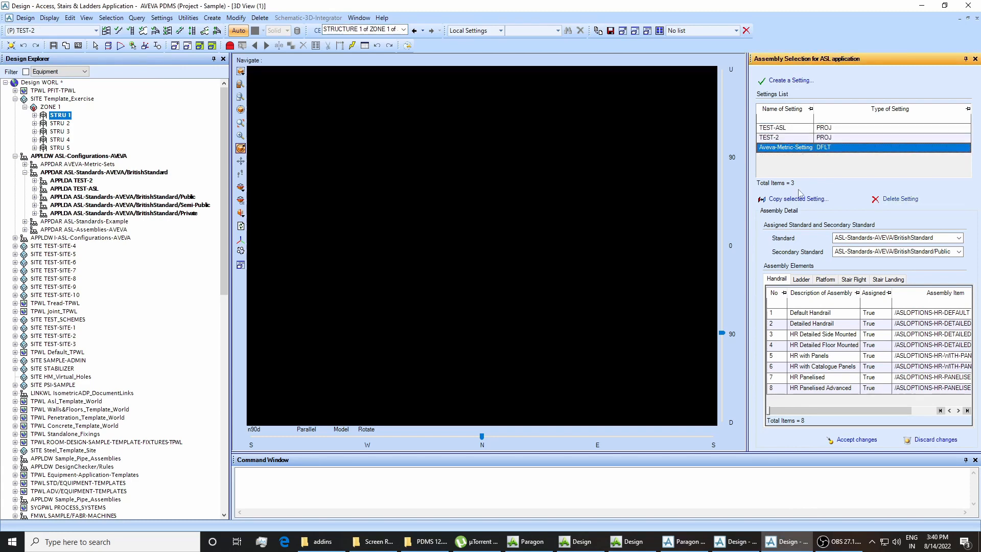
# Select the TEST-2 setting and choose standard ASL-Standards-AVEVA/BritishStandard with secondary standard ASL-Standards-AVEVA/BritishStandard/Public
pyautogui.click(786, 138)
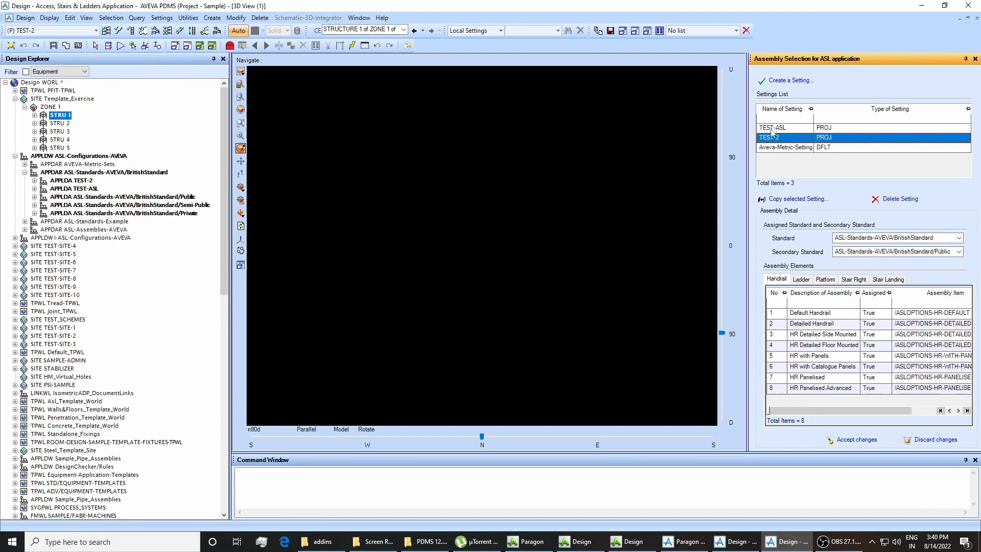
pyautogui.click(852, 238)
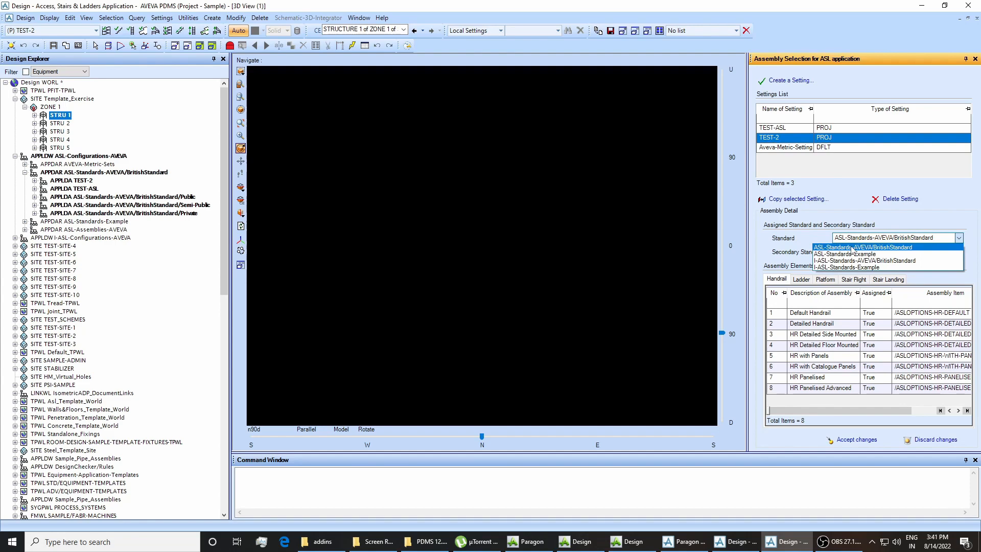
pyautogui.click(852, 248)
pyautogui.click(849, 239)
pyautogui.click(835, 248)
pyautogui.click(850, 251)
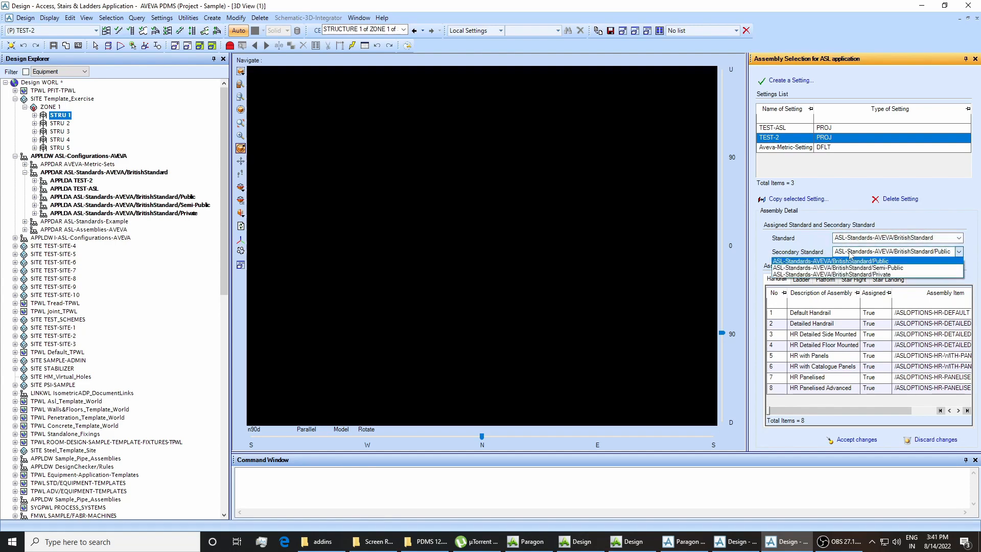
pyautogui.click(846, 261)
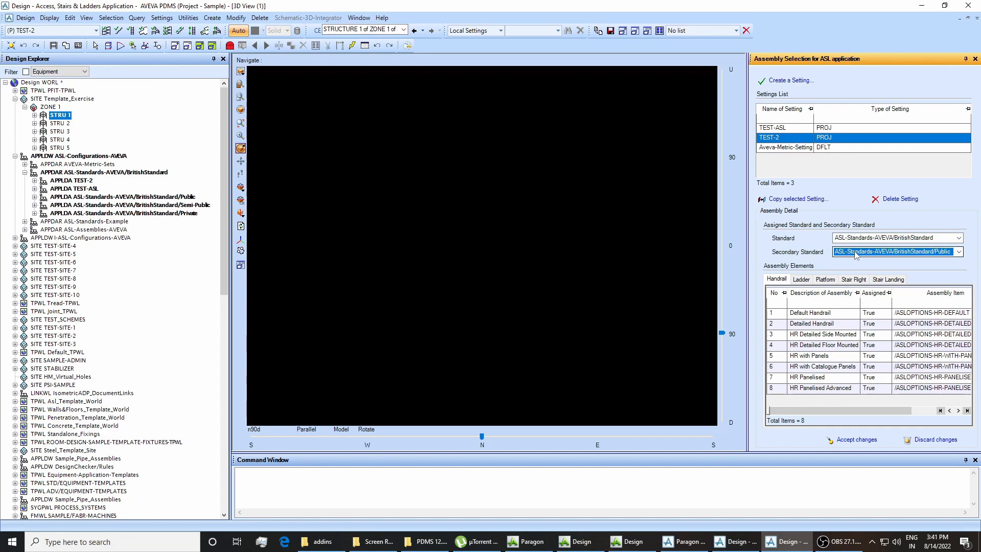
# Open the ASL standards form and choose ASL-Standards-AVEVA/BritishStandard as the standard
pyautogui.click(162, 17)
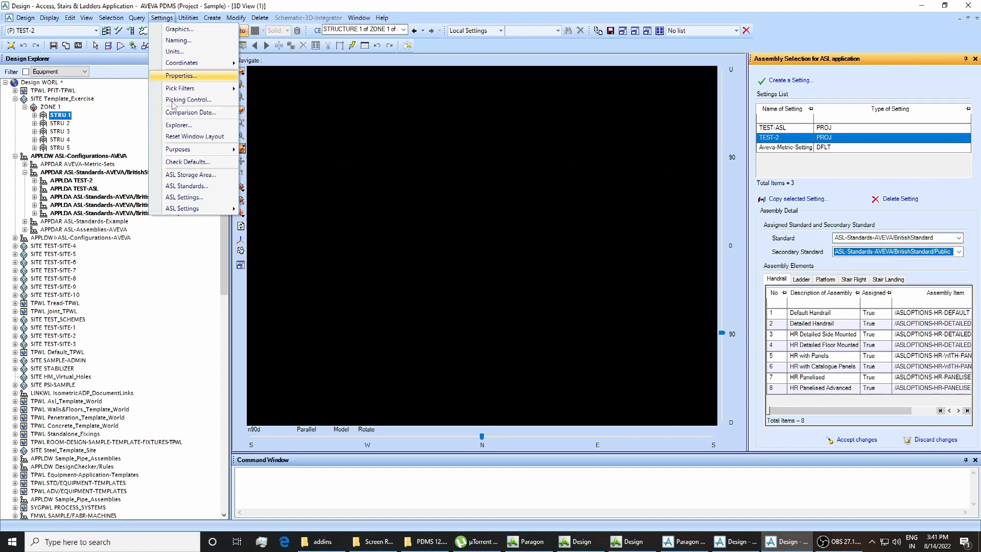
pyautogui.click(186, 186)
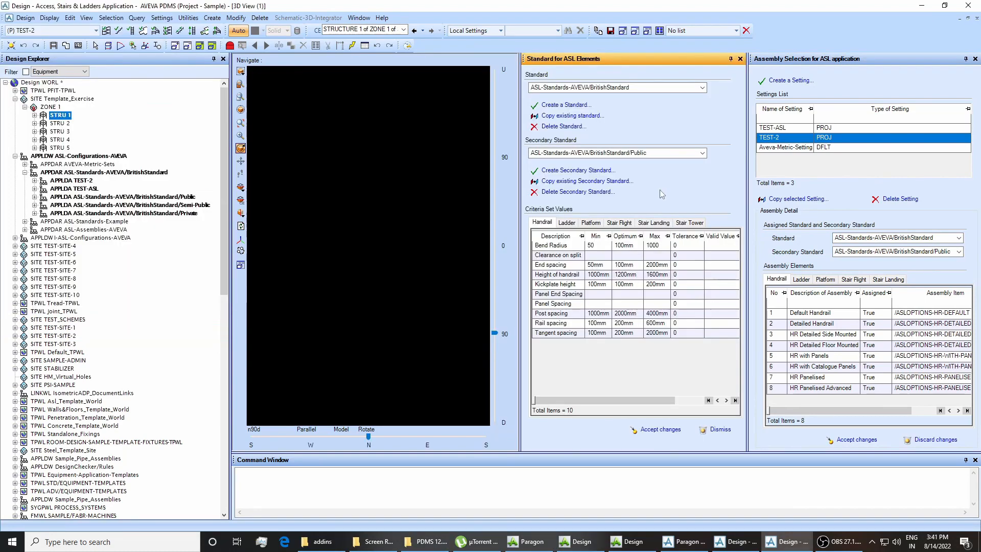
pyautogui.click(627, 87)
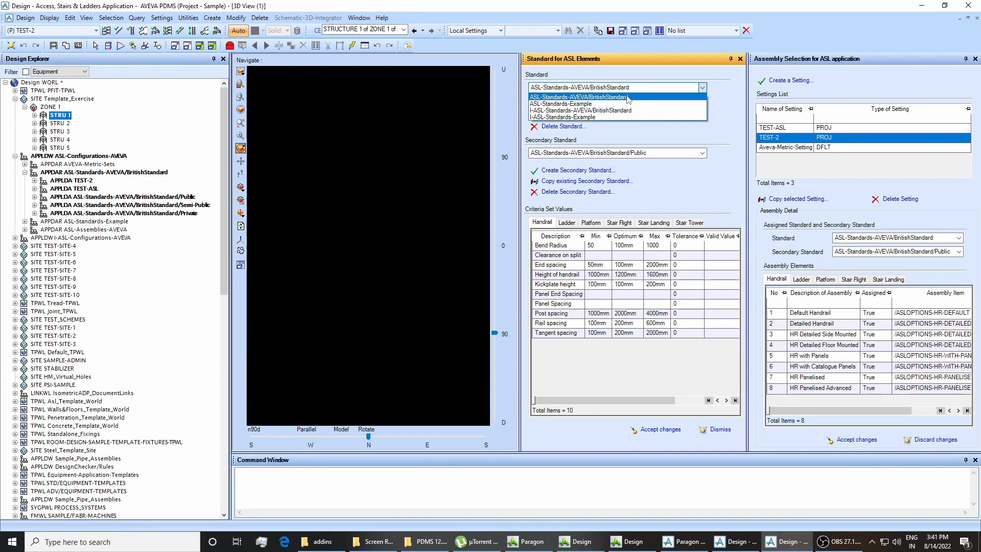
pyautogui.click(628, 98)
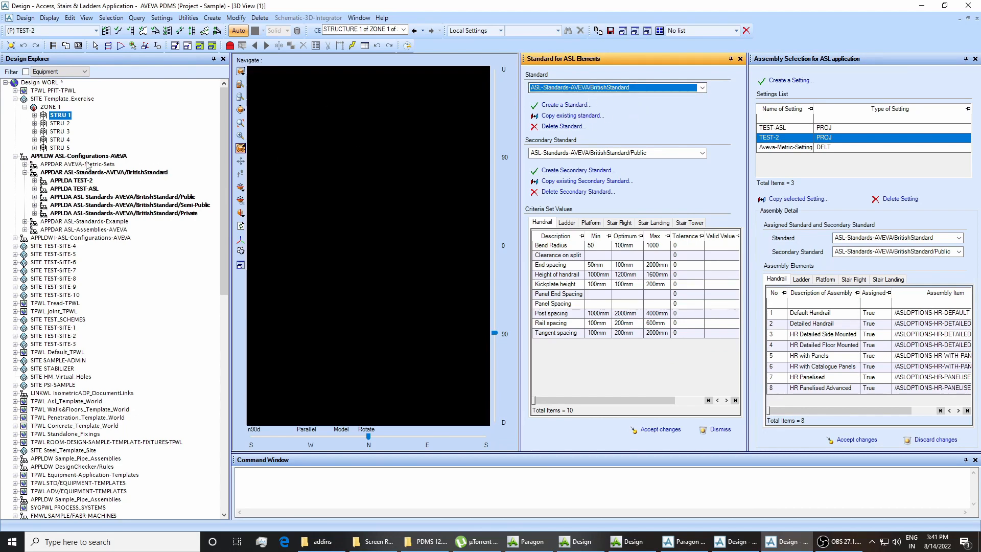
# Compare the available standards with the elements under ASL-Configurations-AVEVA and I-ASL-Configurations-AVEVA in the design hierarchy
pyautogui.click(84, 157)
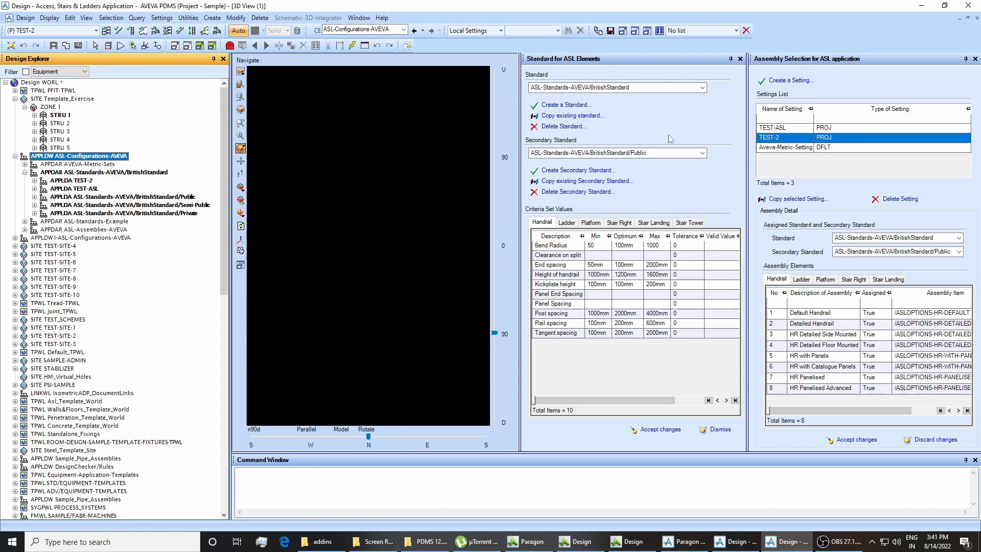
pyautogui.click(611, 91)
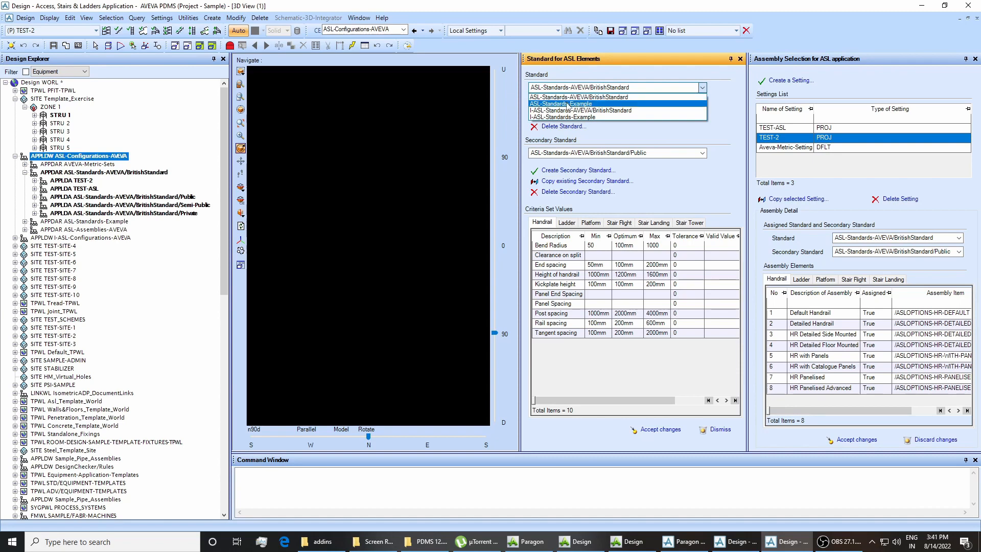
pyautogui.click(623, 143)
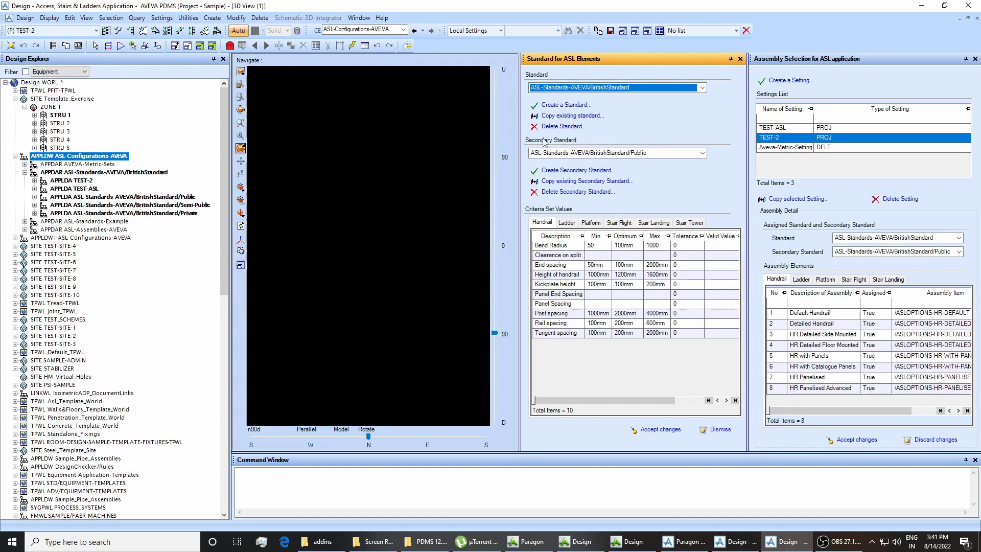
pyautogui.click(130, 173)
pyautogui.click(112, 223)
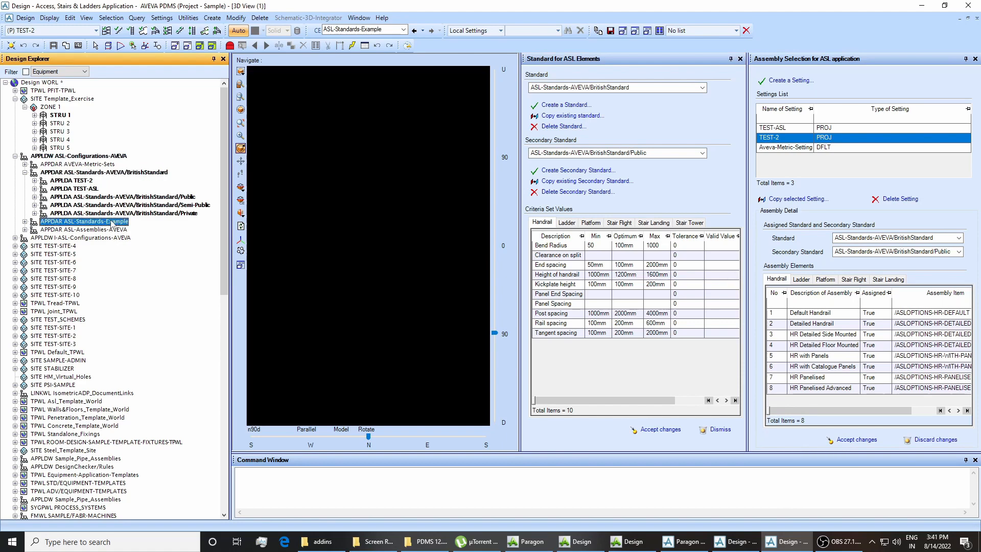
pyautogui.click(15, 238)
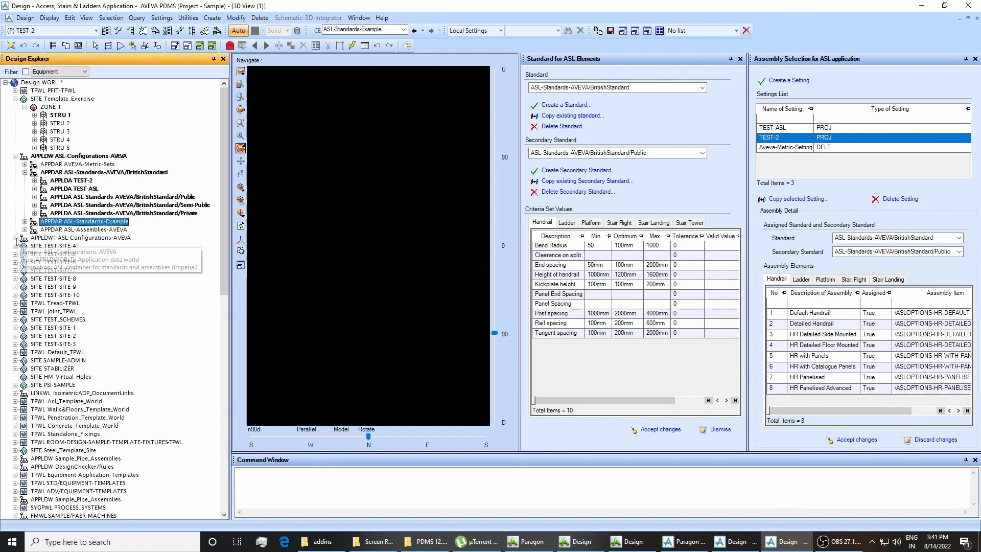
pyautogui.click(112, 238)
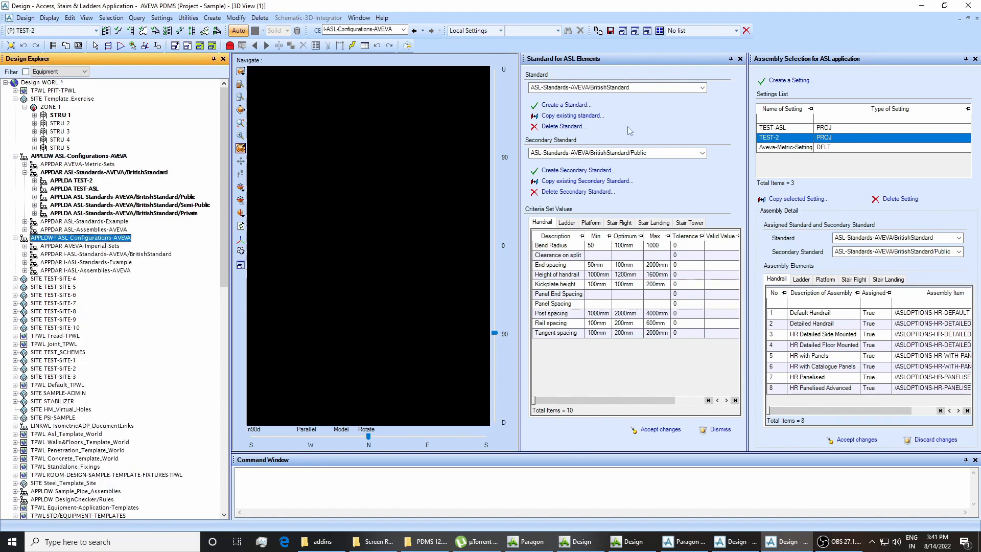
pyautogui.click(605, 88)
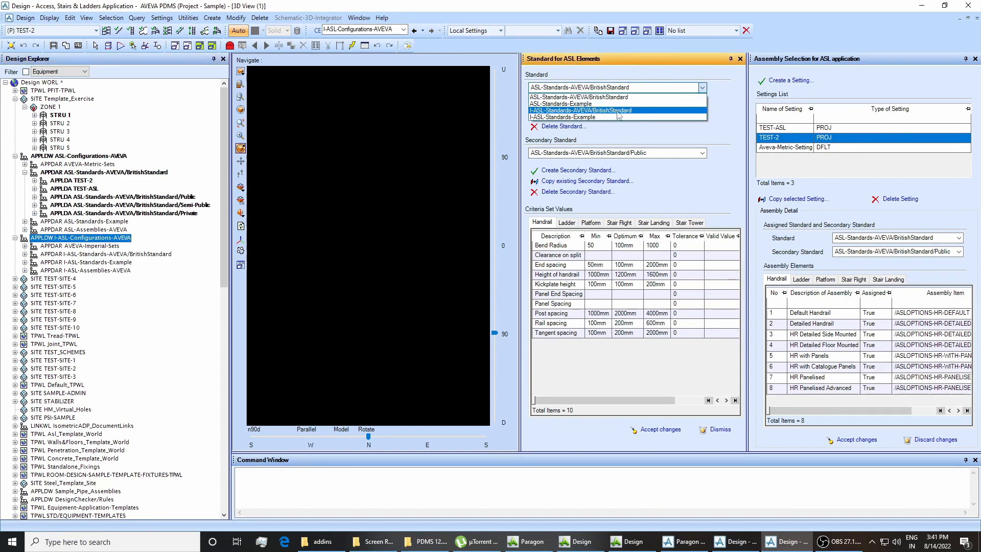
pyautogui.click(648, 124)
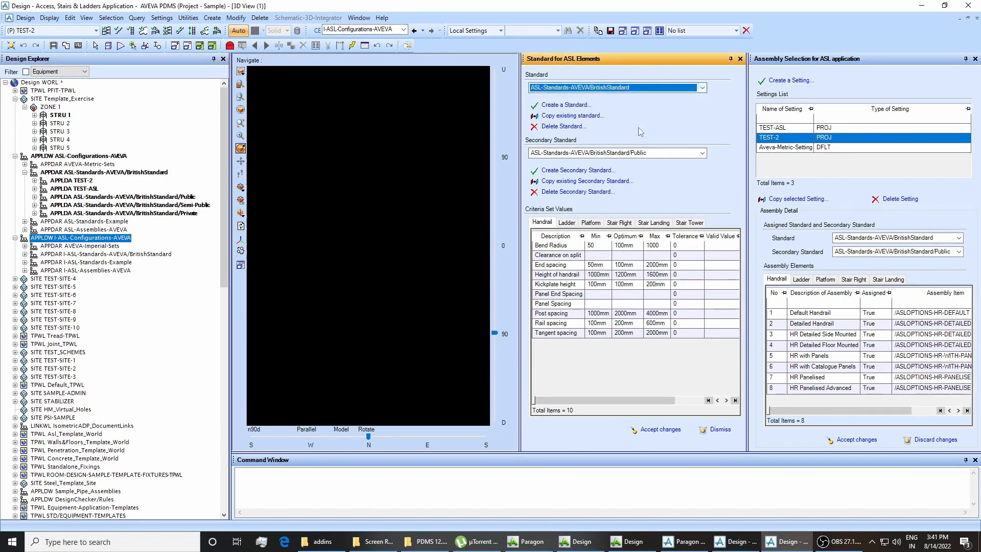
pyautogui.click(112, 253)
pyautogui.press('Left')
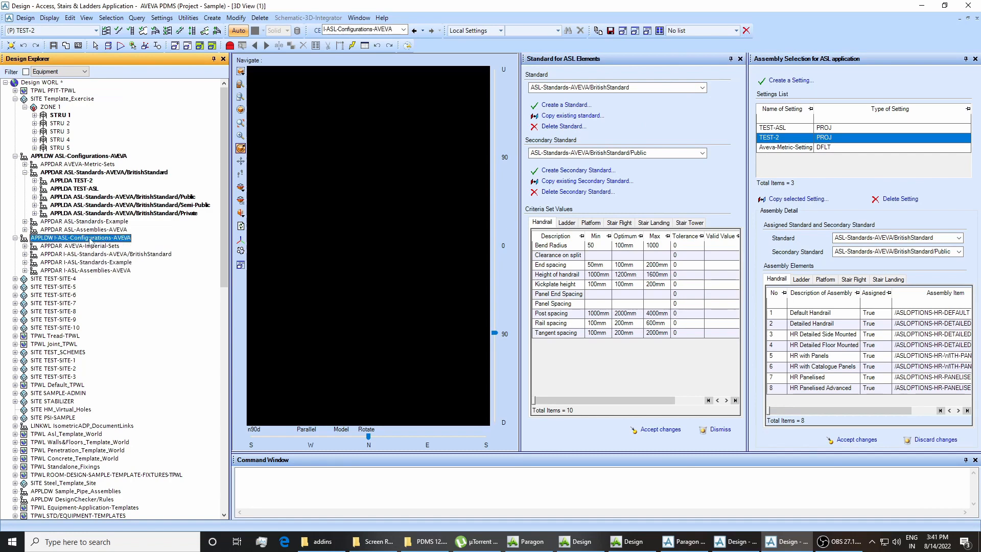
pyautogui.press('Left')
# Check the standard choices and select ASL-Standards-AVEVA/BritishStandard/Public as the secondary standard for ASL elements
pyautogui.click(595, 88)
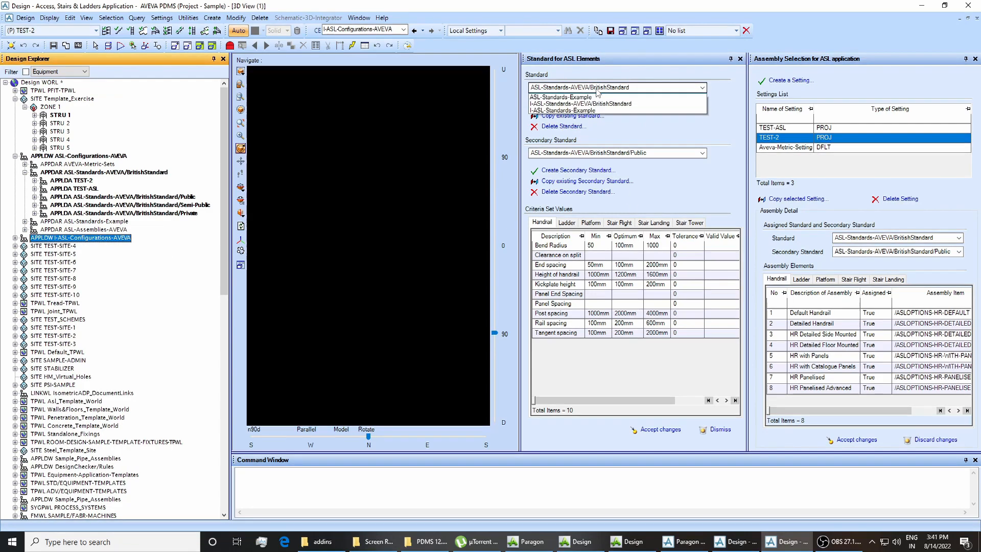
pyautogui.click(594, 102)
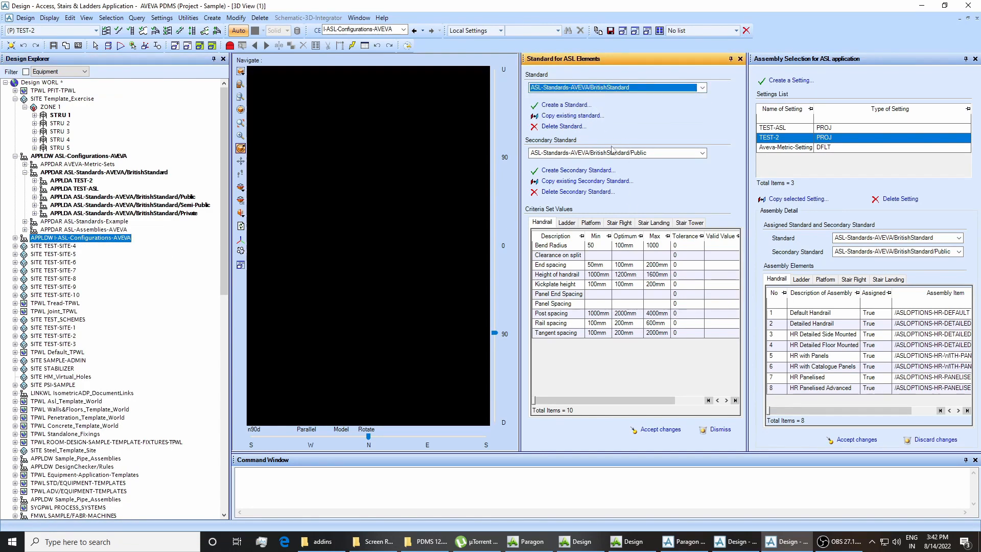
pyautogui.click(593, 153)
pyautogui.click(593, 162)
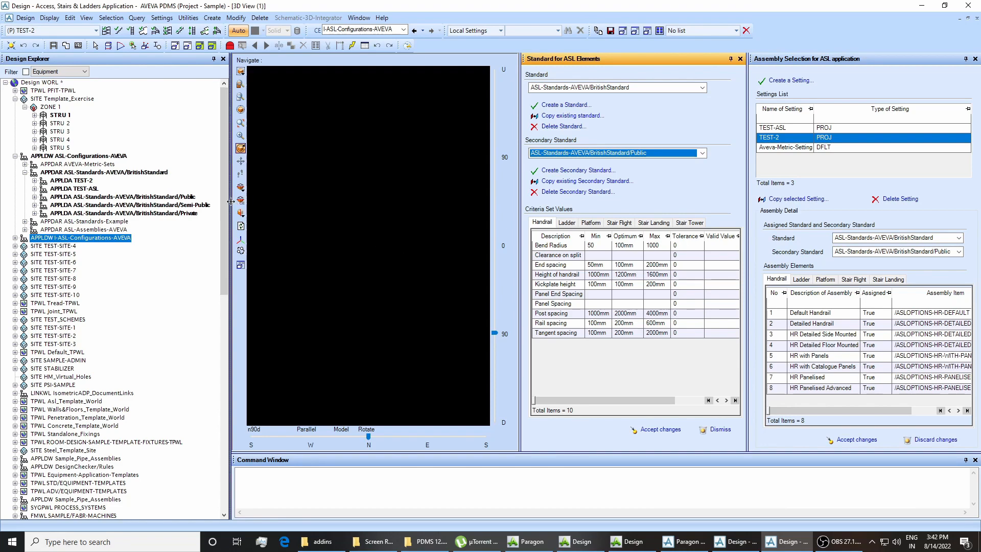
# Narrow the Design Explorer and add stair tower STRTWR 1 under STRU 1 to the 3D view
pyautogui.moveTo(231, 201); pyautogui.dragTo(177, 202)
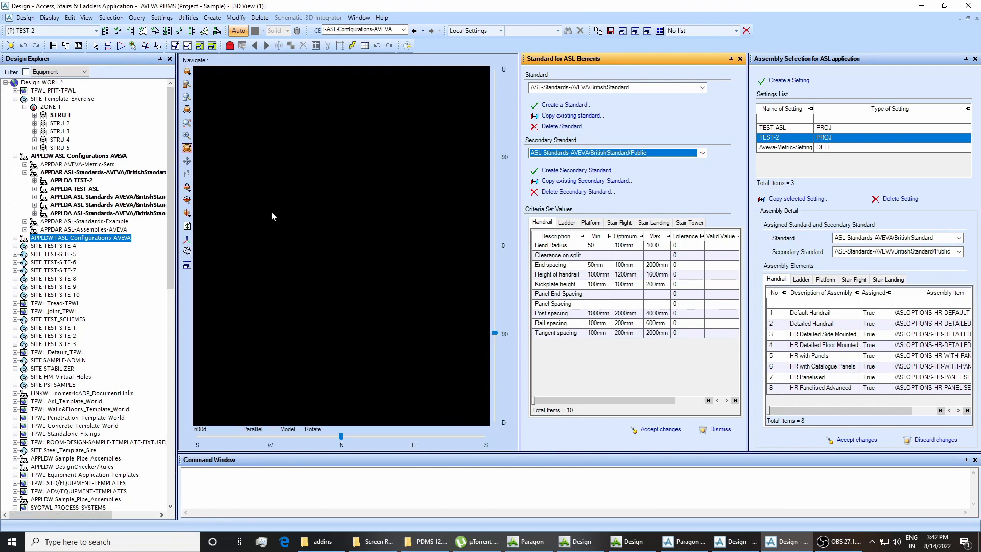
pyautogui.doubleClick(58, 115)
pyautogui.click(66, 124)
pyautogui.rightClick(66, 124)
pyautogui.moveTo(92, 125)
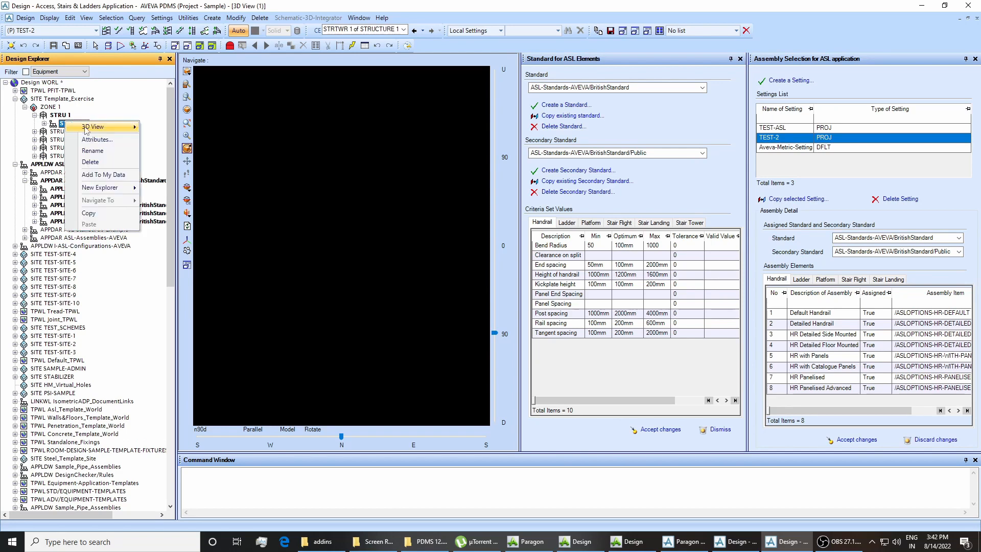
pyautogui.click(153, 125)
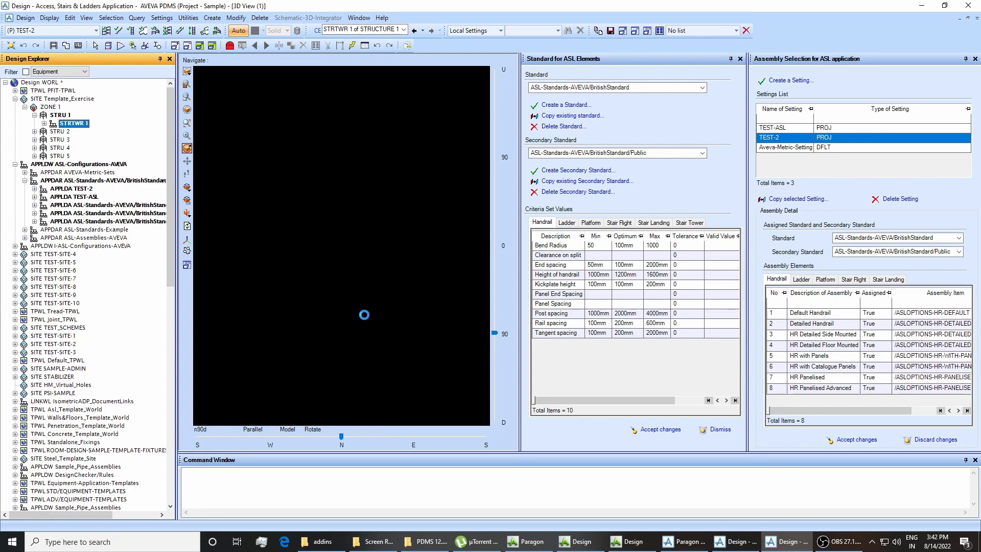
# Examine the stair tower's flights, platforms and handrails in the 3D view from several angles
pyautogui.moveTo(359, 298); pyautogui.dragTo(344, 256, button='middle')
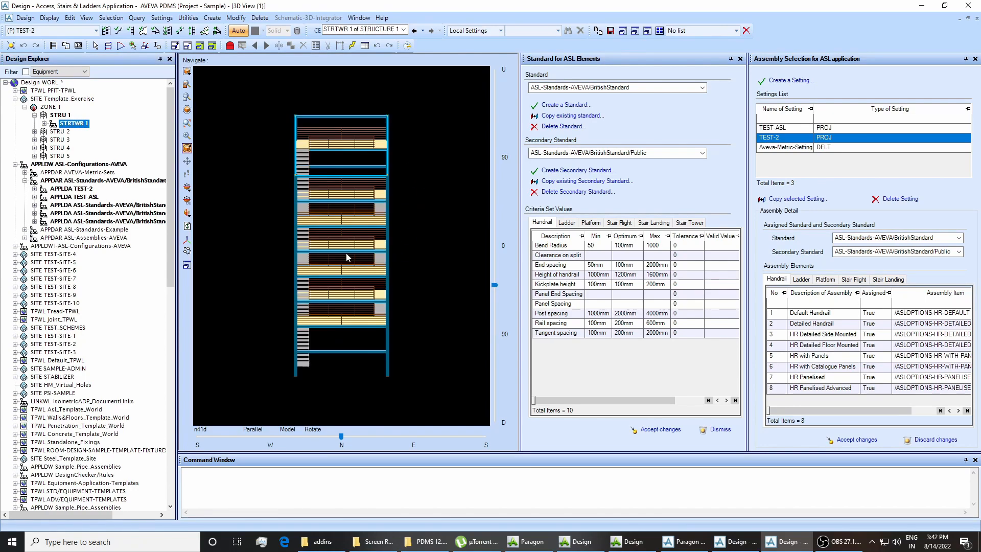
pyautogui.scroll(-3, 342, 263)
pyautogui.moveTo(332, 339); pyautogui.dragTo(364, 330, button='middle')
pyautogui.scroll(3, 363, 330)
pyautogui.middleClick(364, 330)
pyautogui.scroll(3, 340, 263)
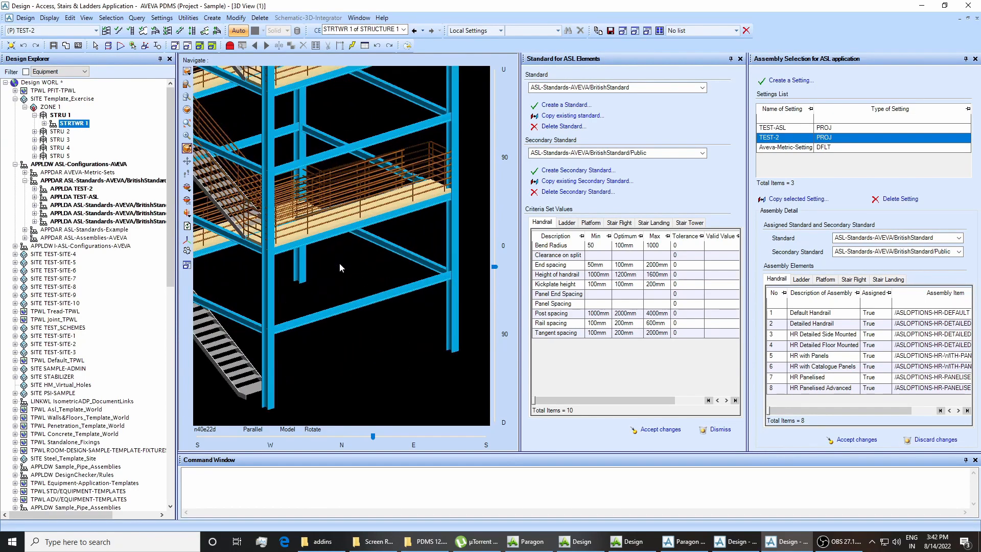
pyautogui.scroll(-2, 327, 278)
pyautogui.moveTo(326, 279); pyautogui.dragTo(330, 258, button='middle')
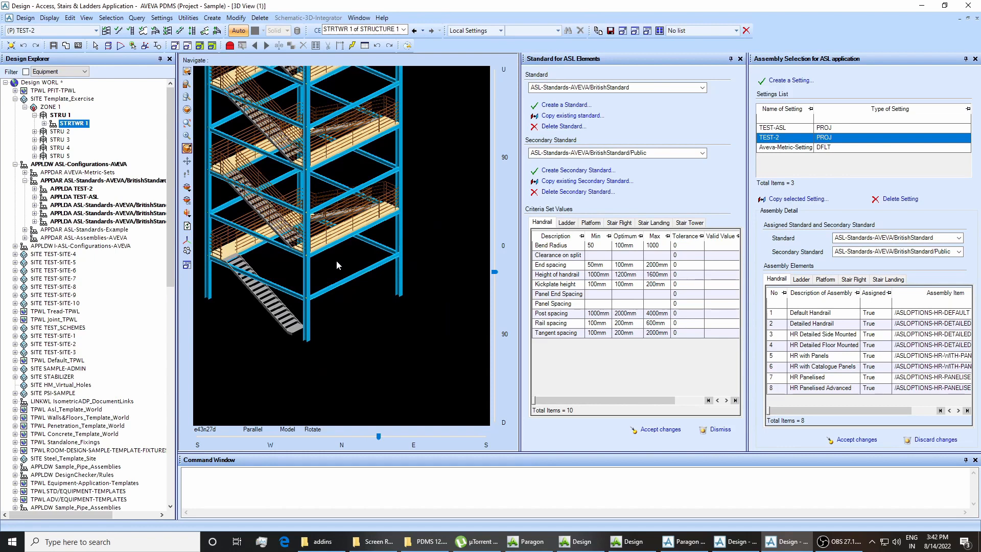
# Make STRU 1 the current element, close the standards and assembly forms, and open the form for creating a stair flight
pyautogui.click(63, 116)
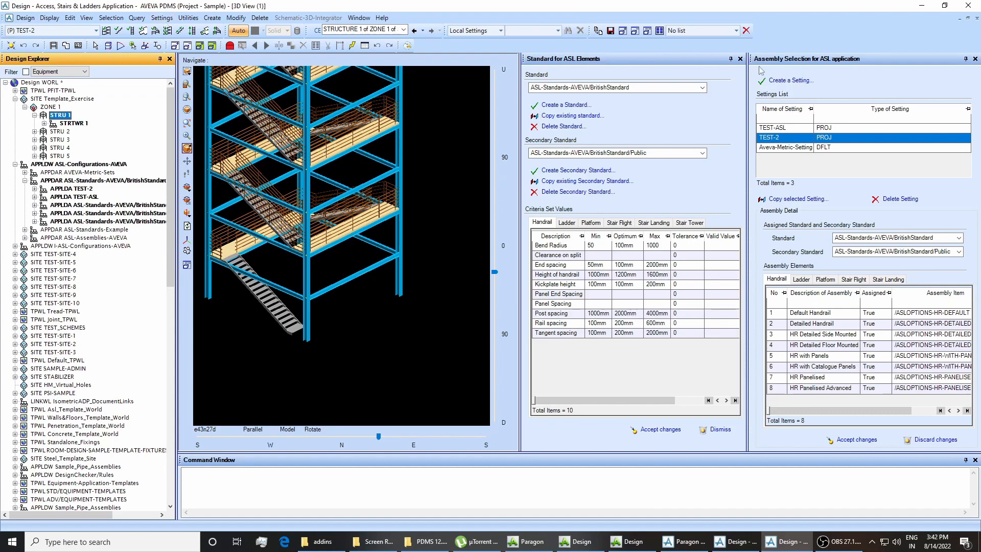
pyautogui.click(739, 59)
pyautogui.click(975, 59)
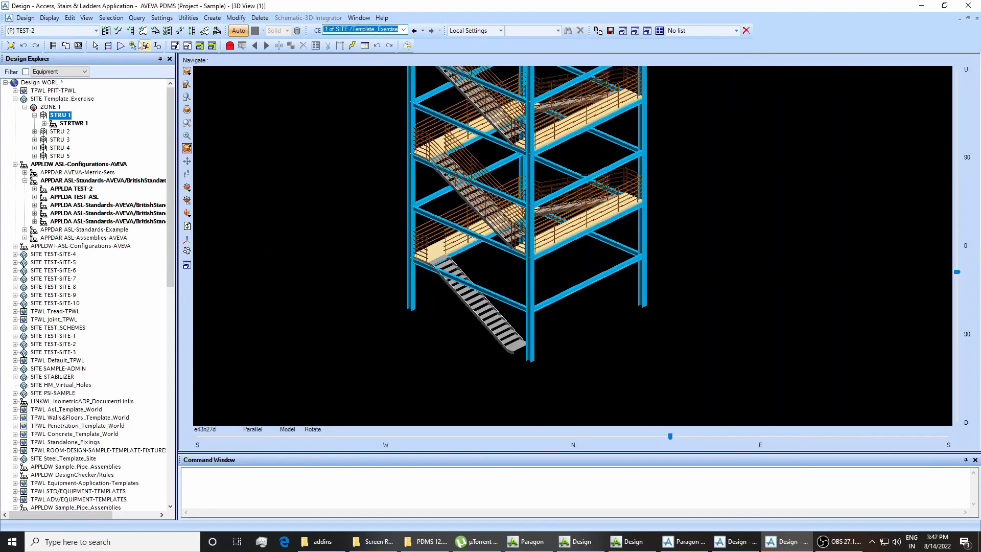
pyautogui.click(212, 18)
pyautogui.click(225, 122)
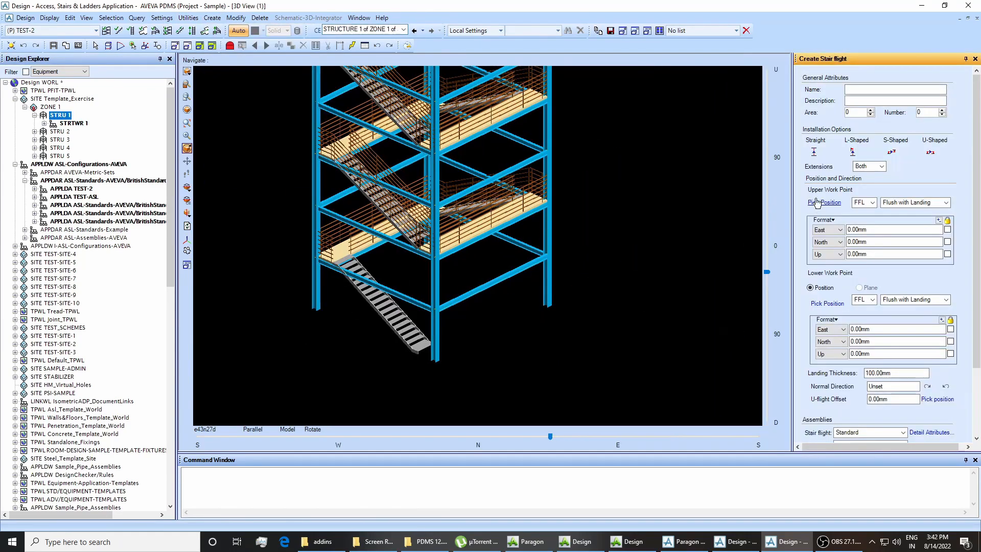
# Choose the TEST-2 settings, set the flight type to straight, and pick its upper and lower work points on the tower's steel beams
pyautogui.click(51, 30)
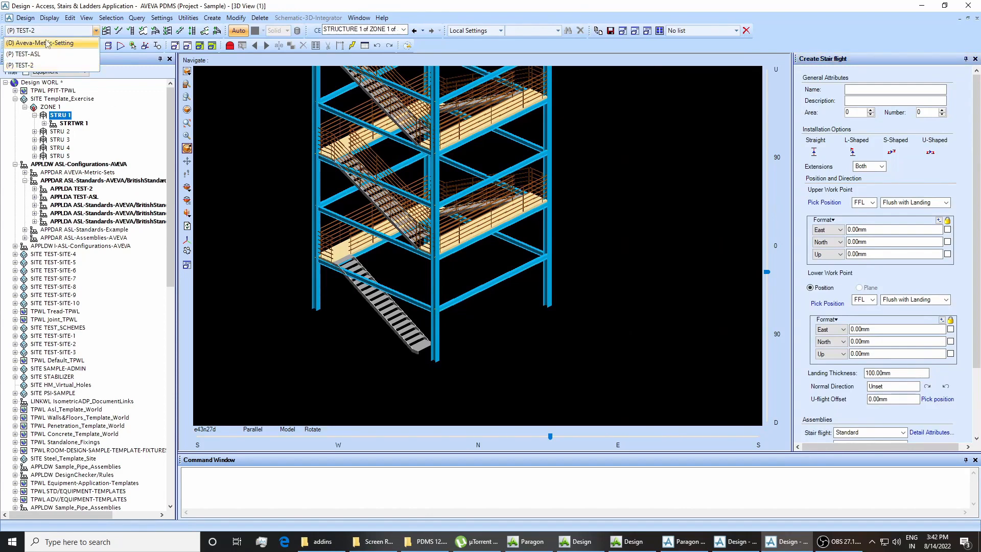
pyautogui.click(36, 65)
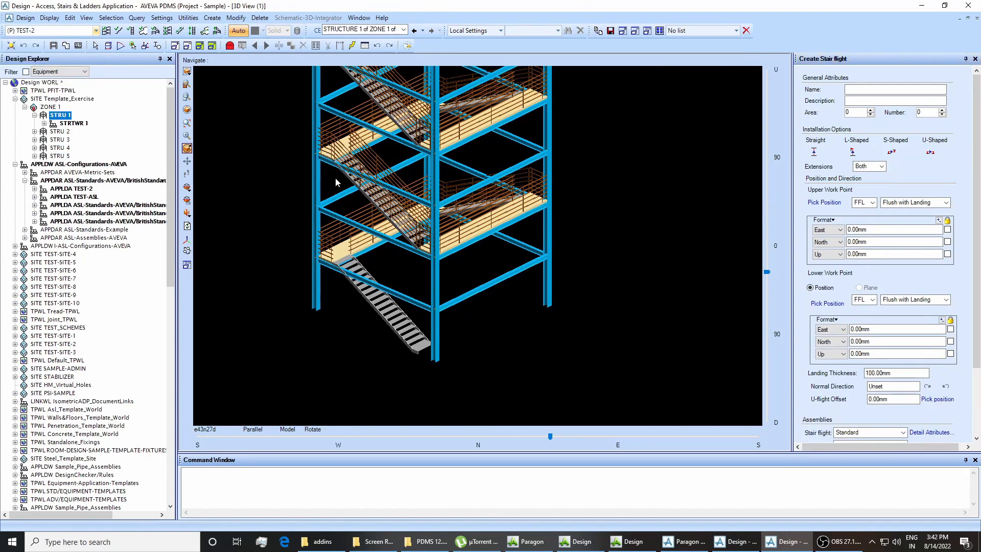
pyautogui.click(813, 152)
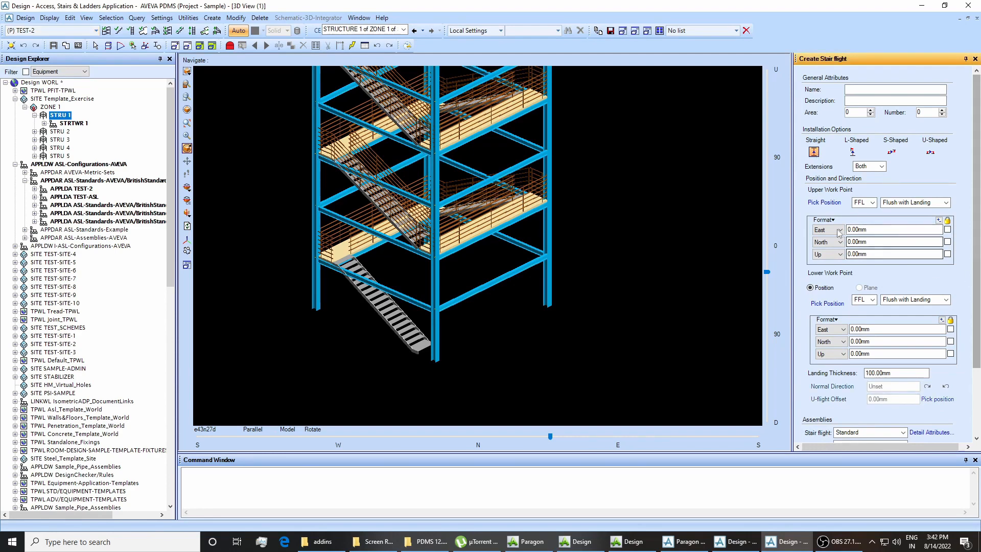
pyautogui.click(812, 202)
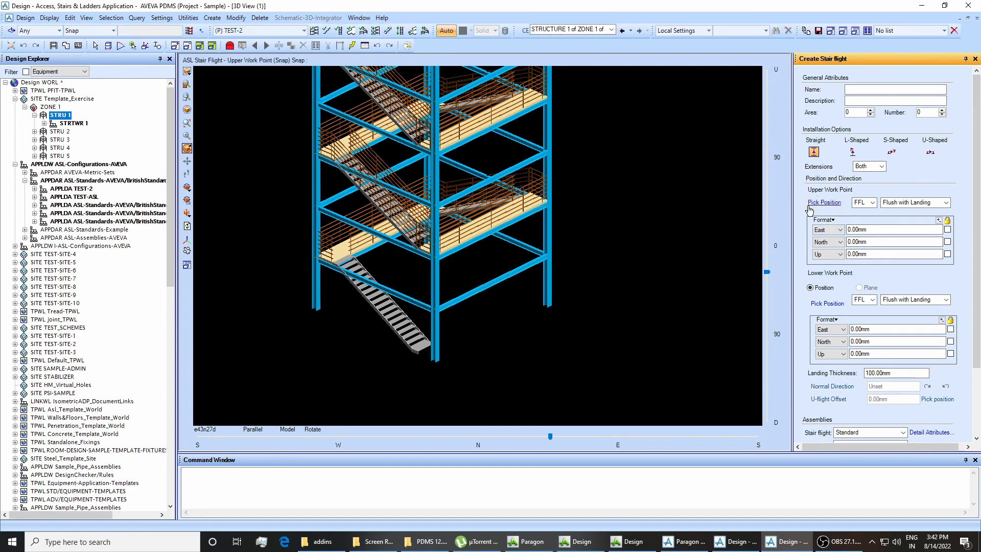
pyautogui.click(479, 177)
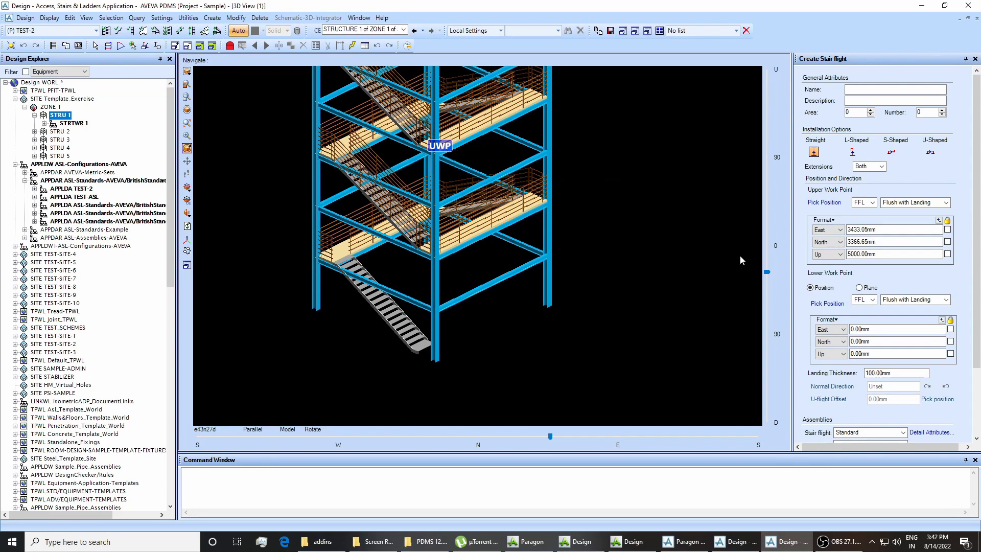
pyautogui.click(827, 303)
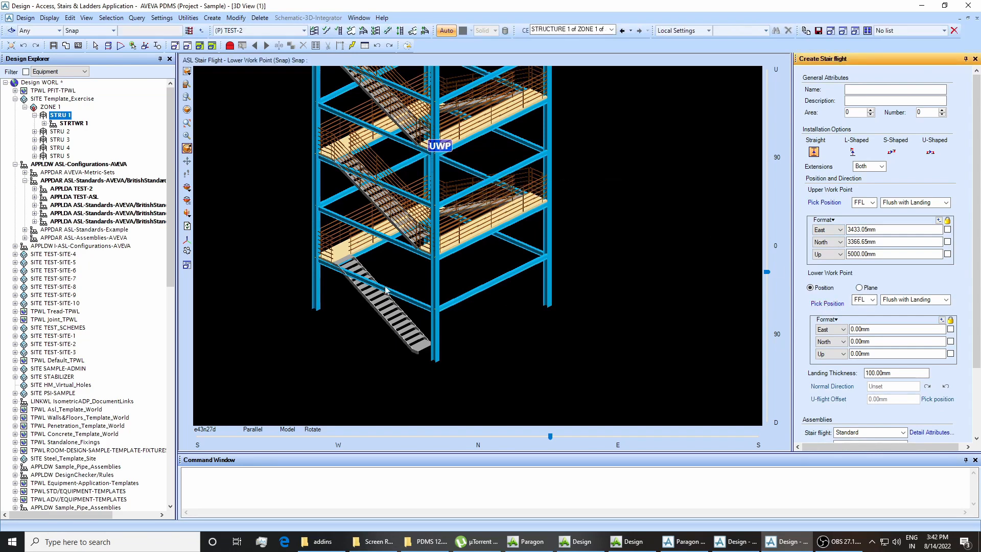
pyautogui.click(328, 274)
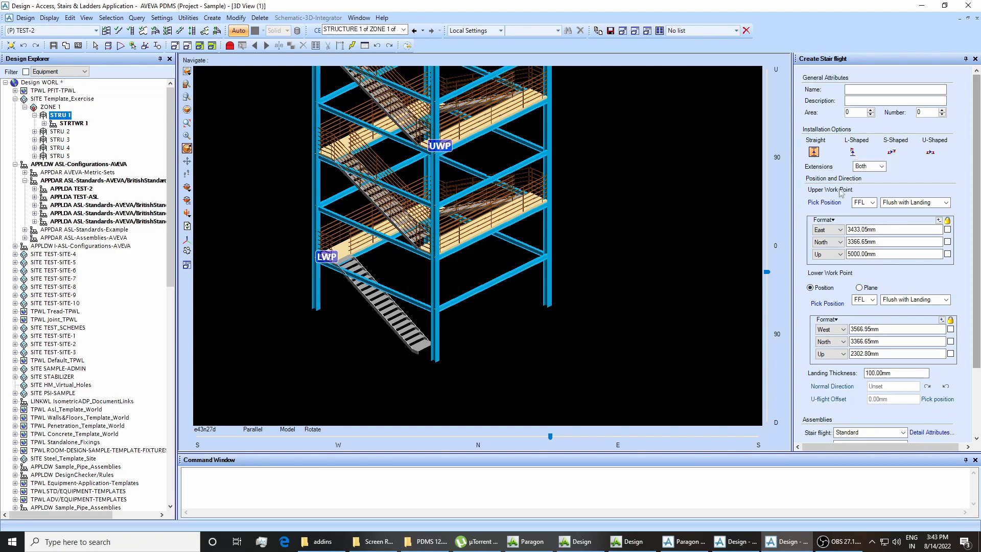
# Evaluate the straight stair flight and inspect its preview between the two work points from several angles
pyautogui.moveTo(980, 187); pyautogui.dragTo(980, 252)
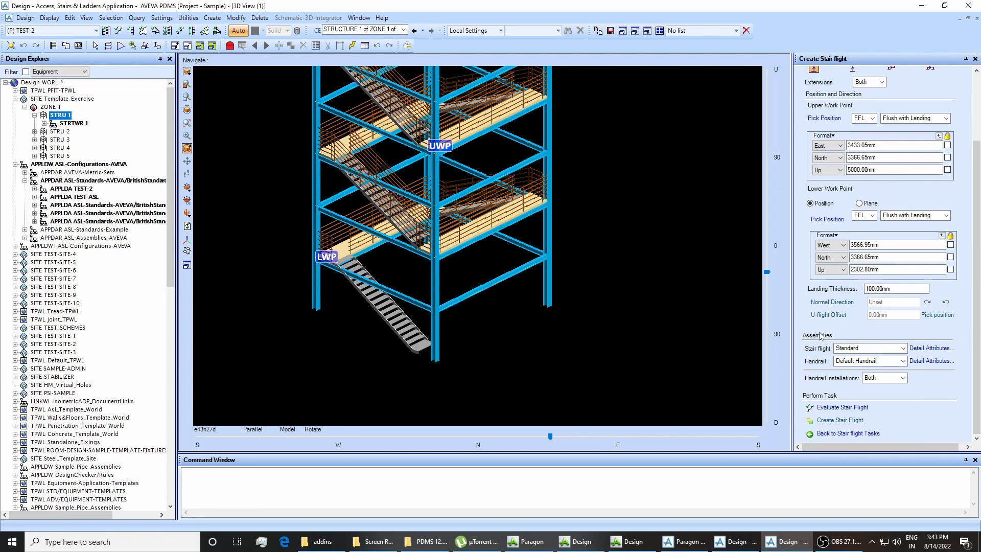
pyautogui.click(842, 409)
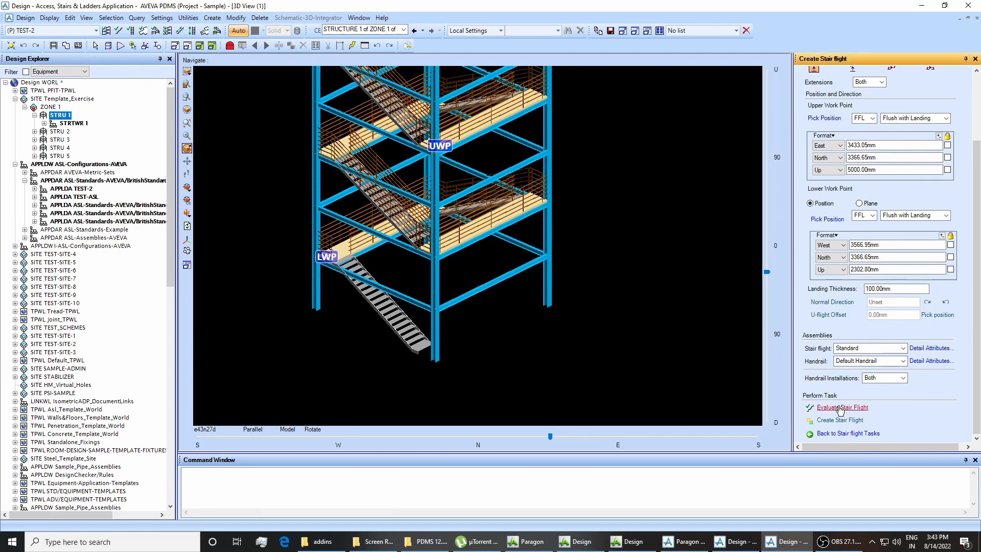
pyautogui.scroll(2, 366, 205)
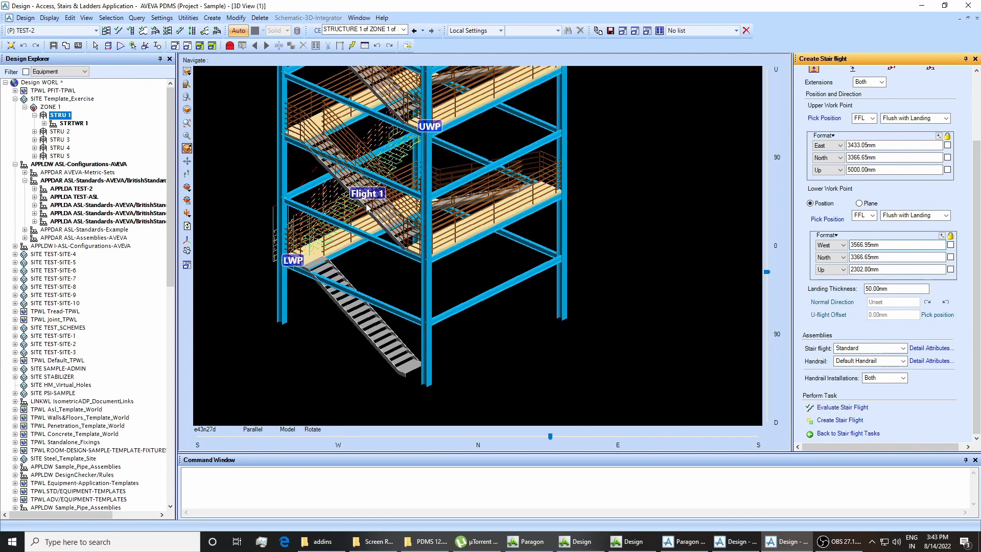
pyautogui.moveTo(292, 225); pyautogui.dragTo(335, 226, button='middle')
pyautogui.moveTo(295, 267); pyautogui.dragTo(329, 248, button='middle')
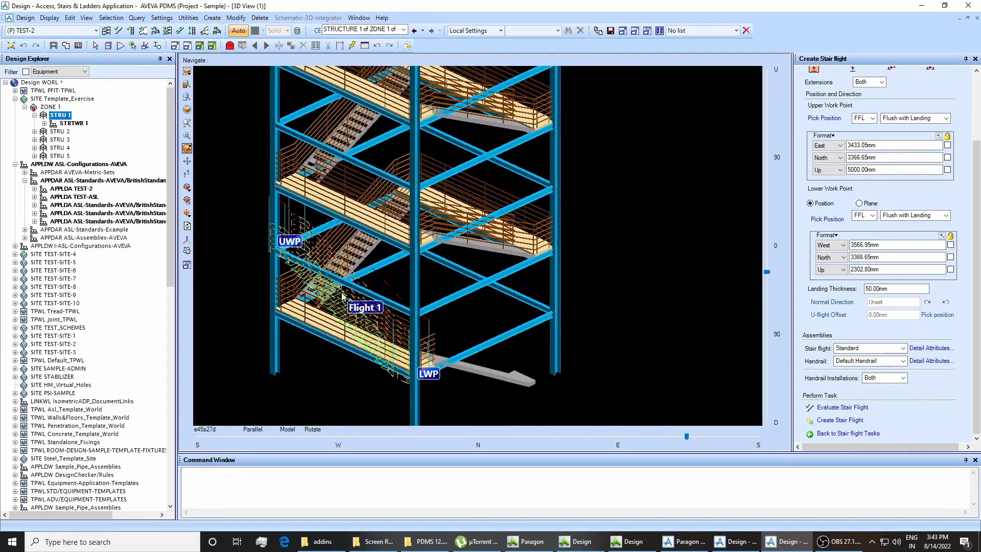
pyautogui.moveTo(341, 294); pyautogui.dragTo(344, 276, button='middle')
pyautogui.scroll(3, 338, 296)
pyautogui.scroll(-4, 323, 298)
pyautogui.middleClick(322, 298)
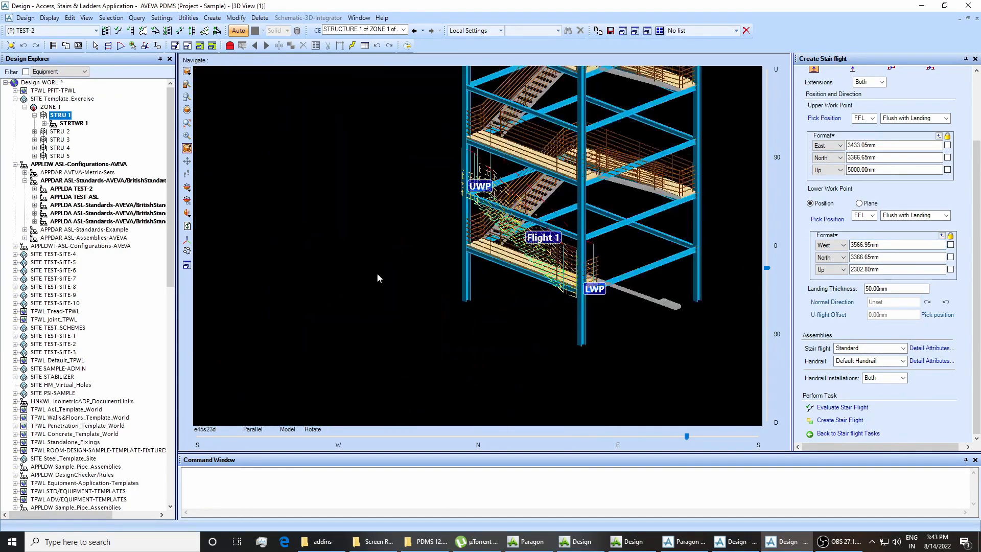
pyautogui.moveTo(527, 246); pyautogui.dragTo(511, 244, button='middle')
# Set the handrail installations to None, evaluate the flight again and create it under STRU 1
pyautogui.click(884, 379)
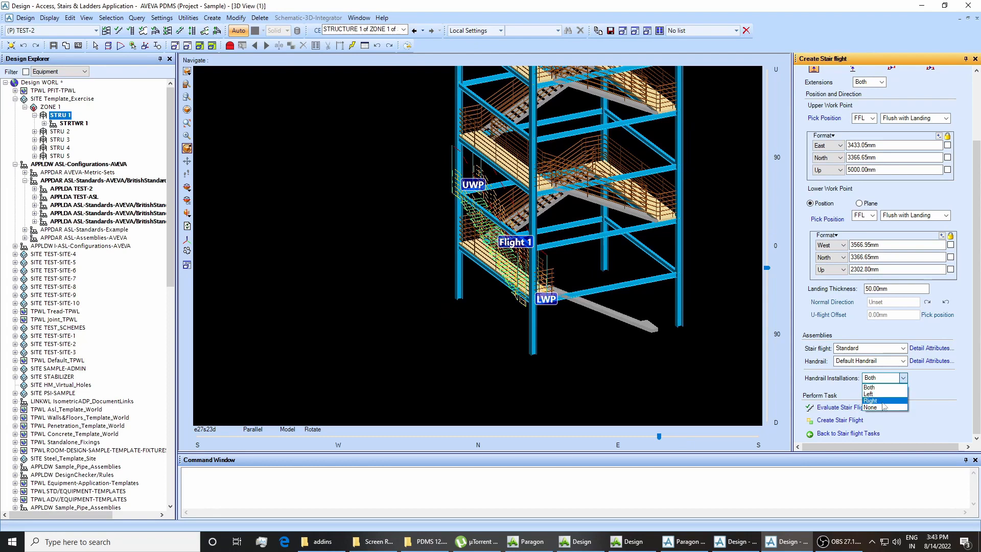
pyautogui.click(874, 408)
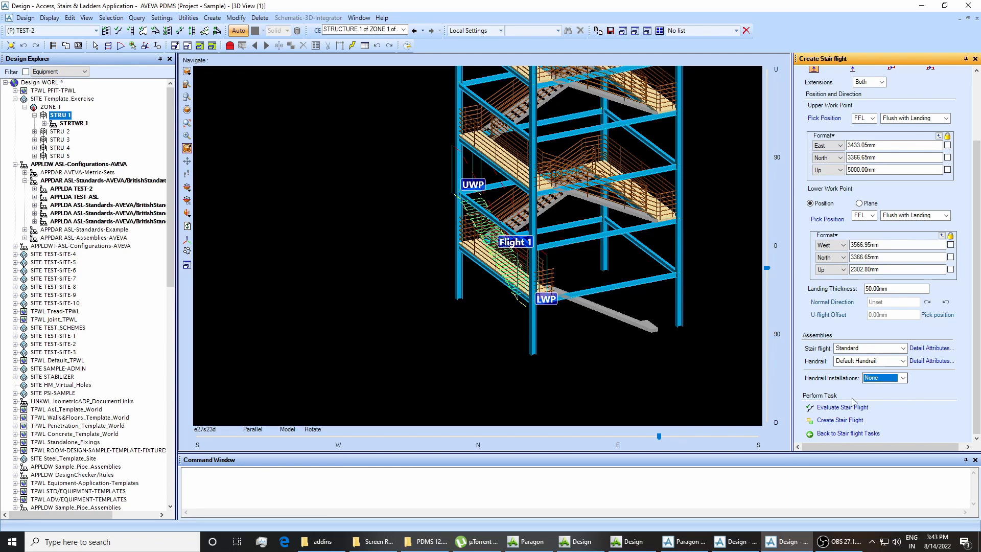
pyautogui.click(846, 409)
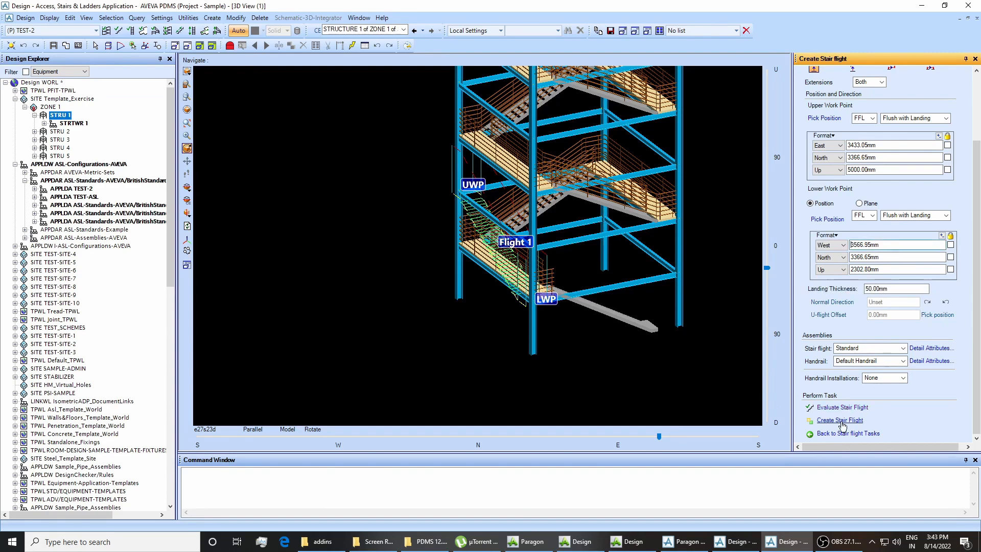
pyautogui.click(840, 420)
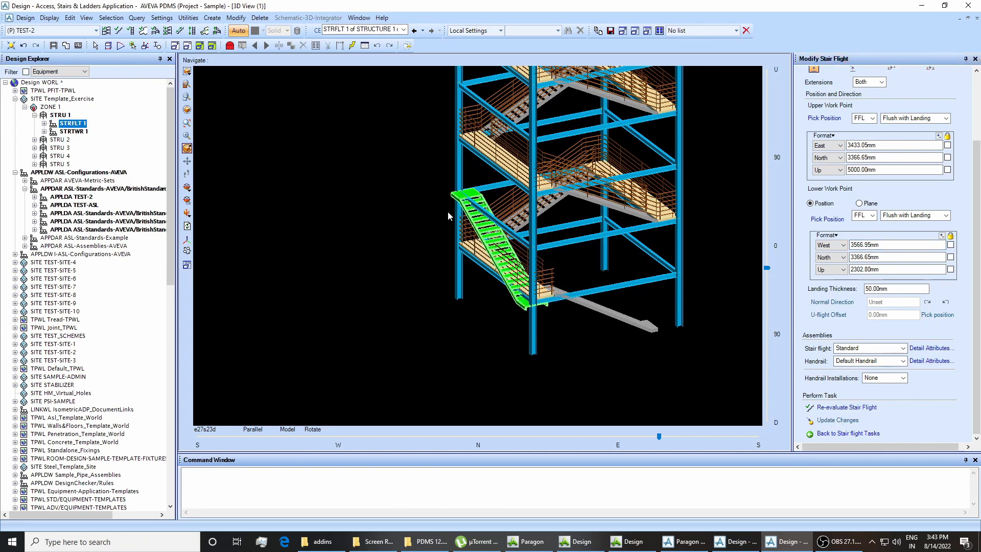
# Remove stair tower STRTWR 1 from the 3D view and view the new flight on its own from the other side
pyautogui.rightClick(66, 132)
pyautogui.moveTo(102, 141)
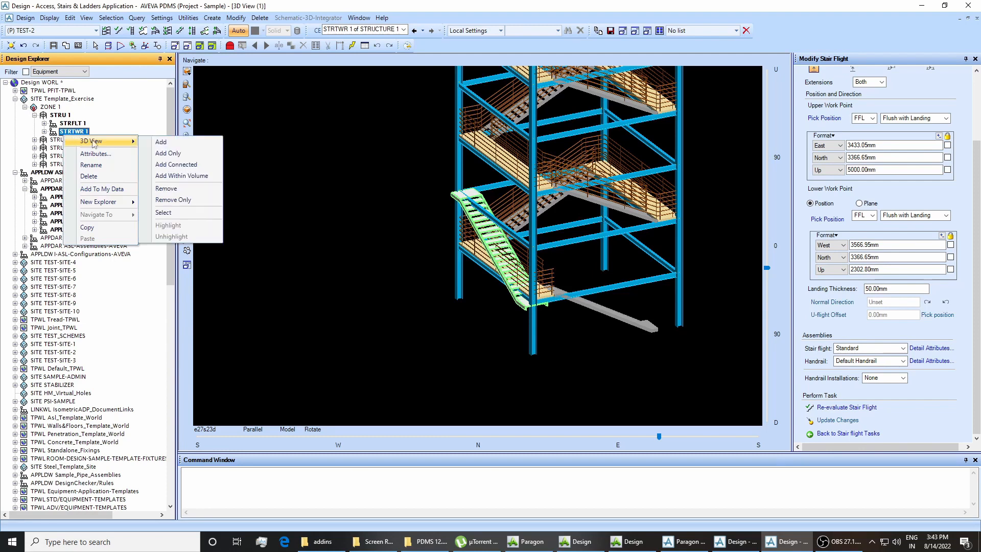
pyautogui.click(157, 188)
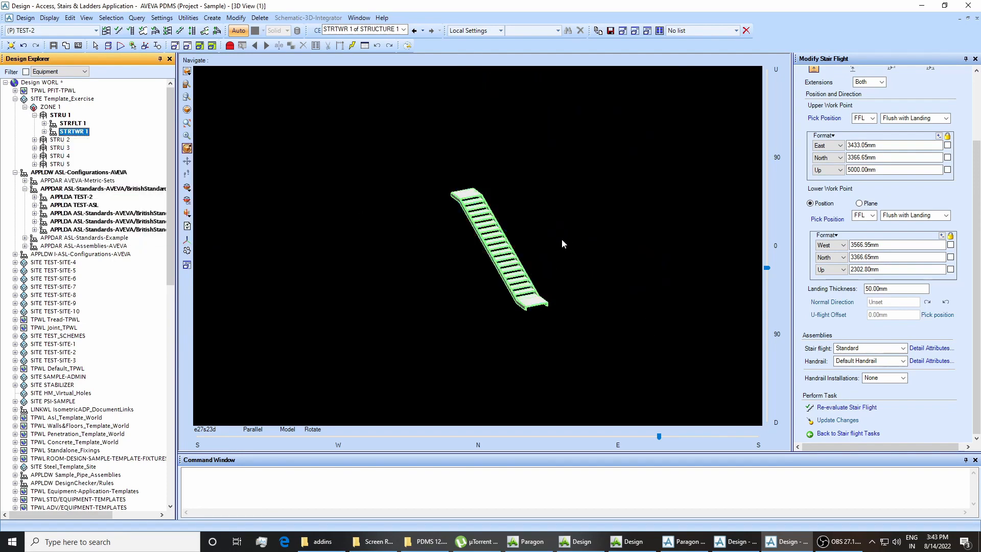
pyautogui.moveTo(378, 276); pyautogui.dragTo(463, 243, button='middle')
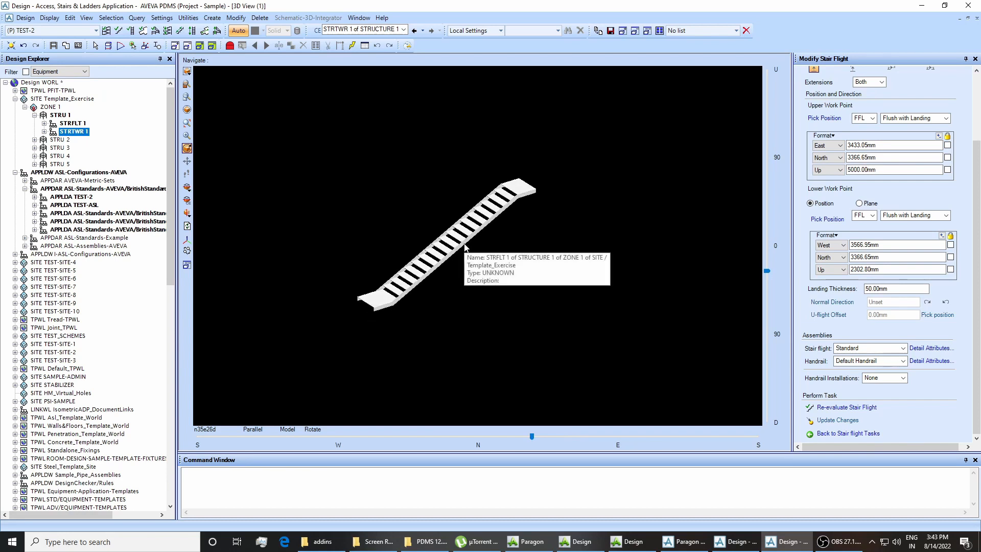
# Make the new stair flight the current element and replace its modification form with the ASL standards form
pyautogui.click(464, 246)
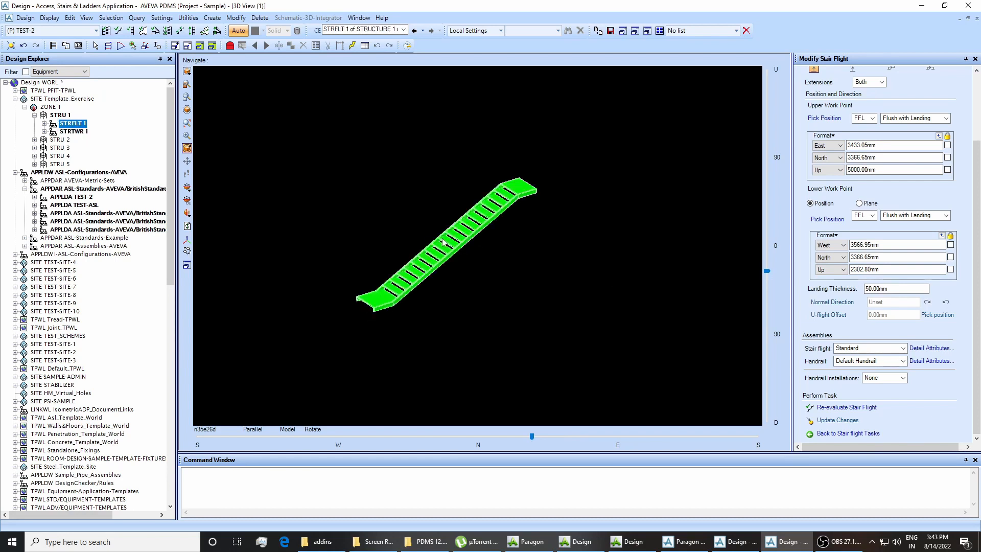
pyautogui.click(974, 58)
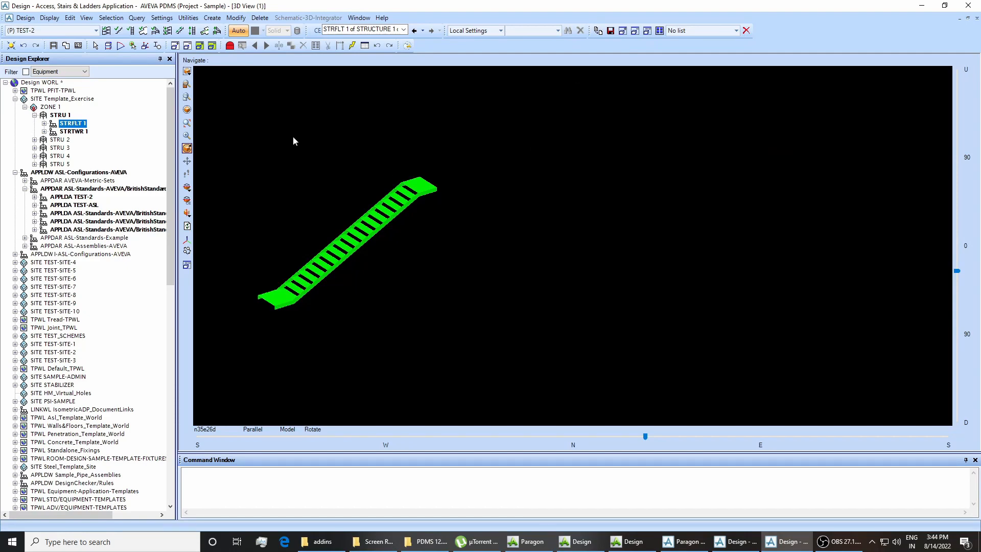
pyautogui.click(161, 18)
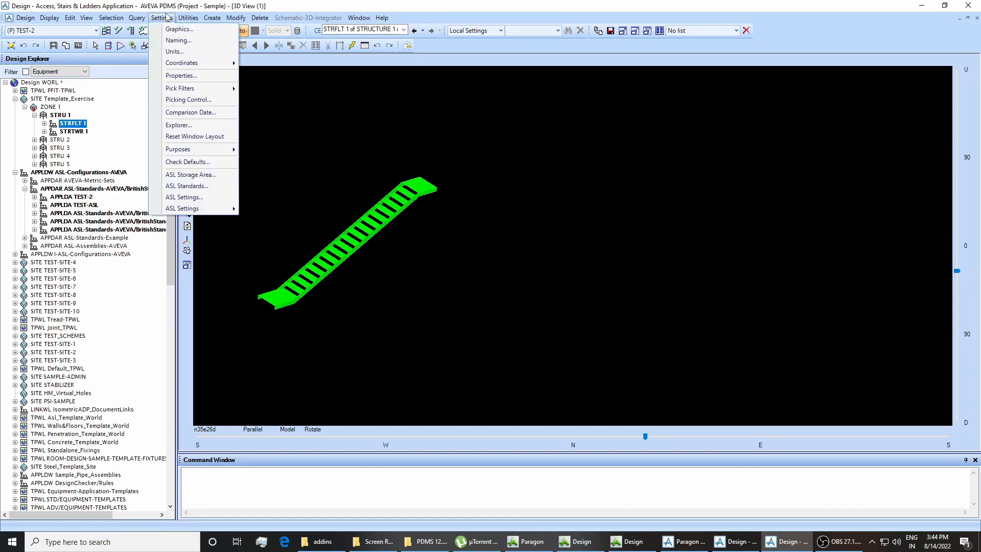
pyautogui.click(184, 186)
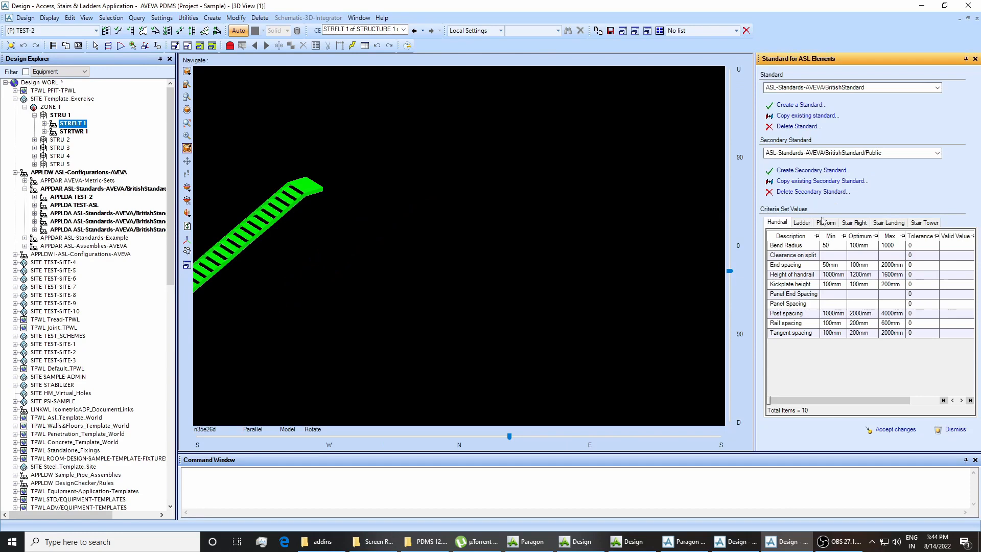
pyautogui.moveTo(271, 240); pyautogui.dragTo(461, 243, button='middle')
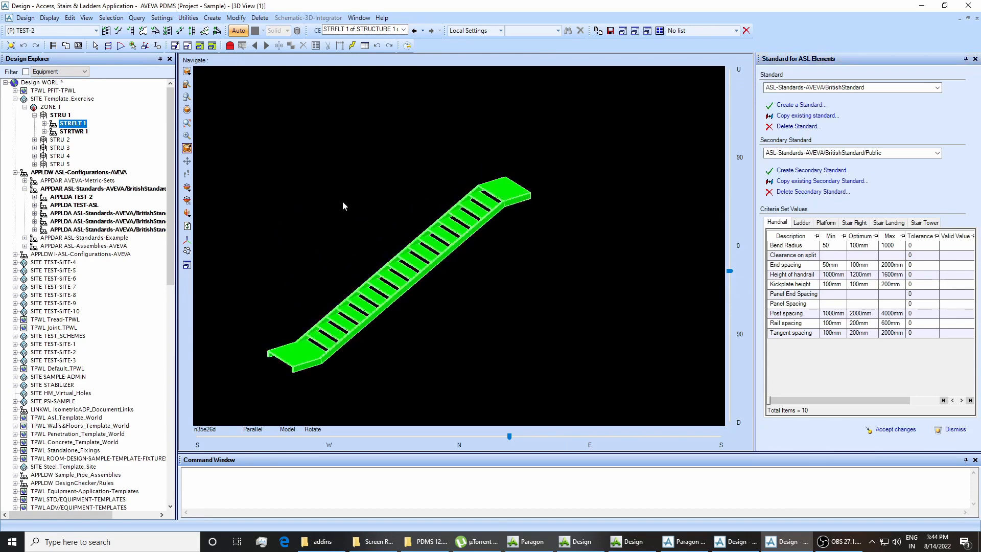
# Open the new stair flight for modification and examine its detail attributes, such as width, head room, rise, going and pitch
pyautogui.click(236, 18)
pyautogui.click(262, 182)
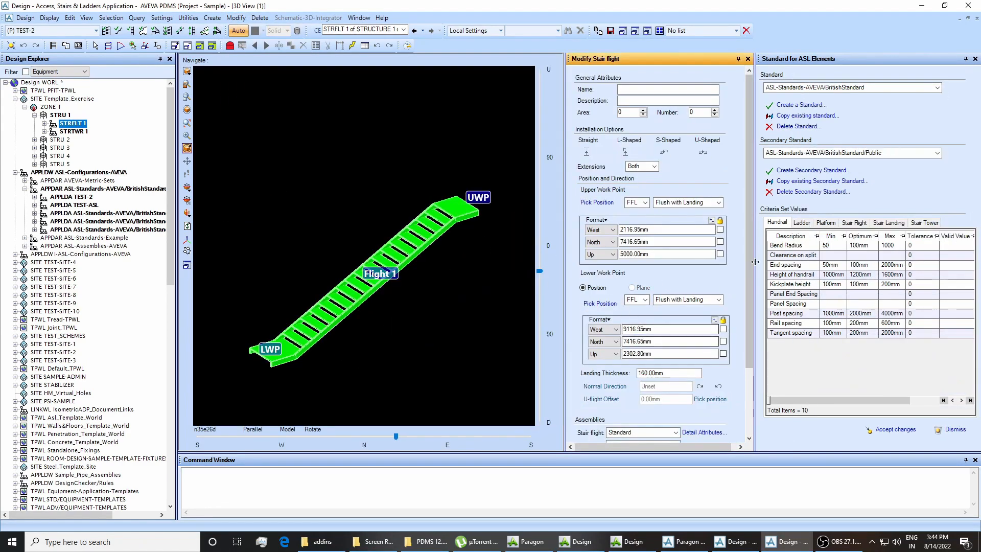
pyautogui.moveTo(749, 267); pyautogui.dragTo(748, 334)
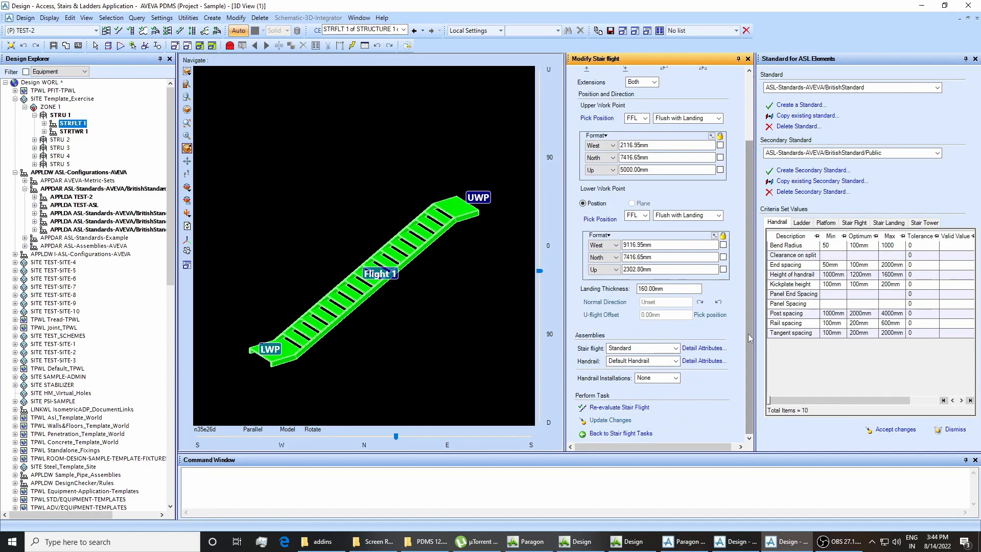
pyautogui.click(703, 347)
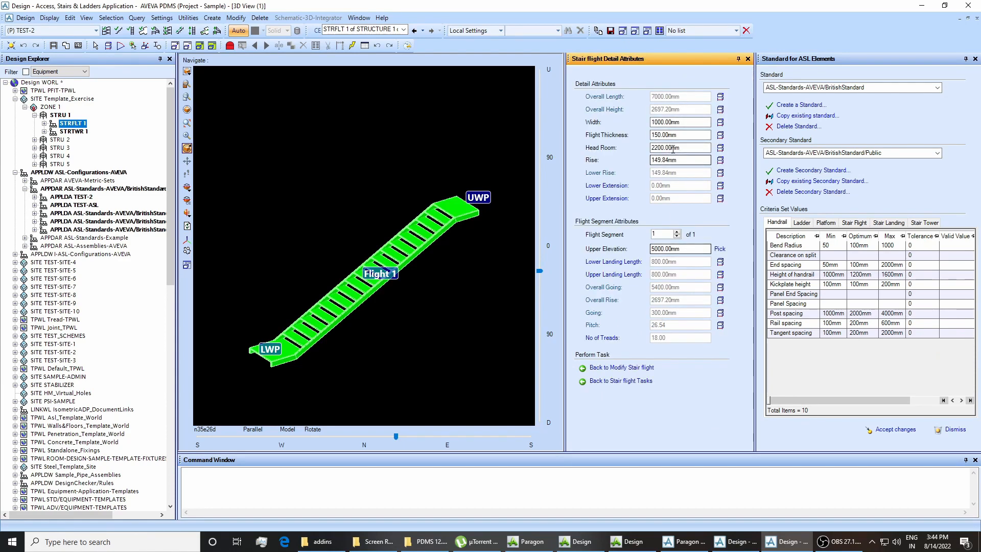
pyautogui.click(613, 369)
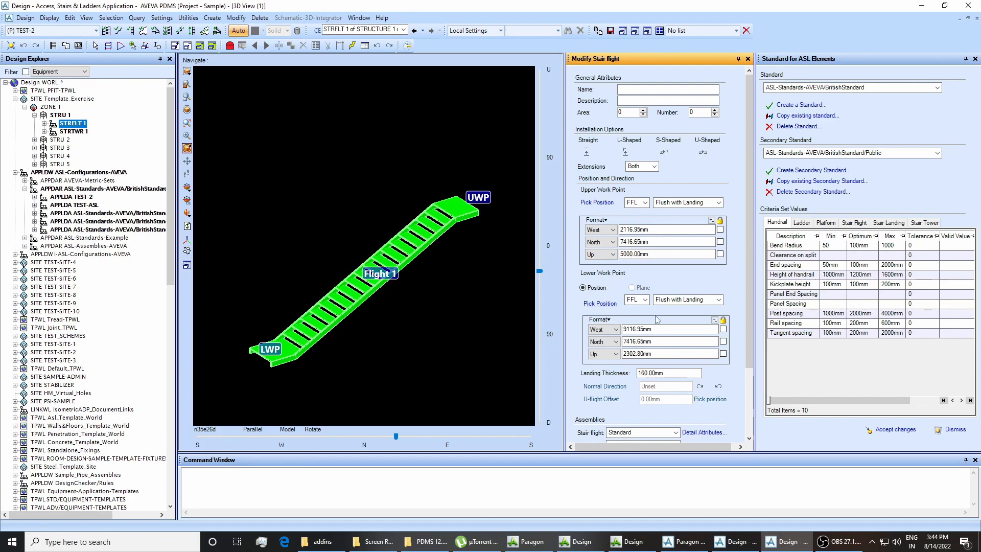
pyautogui.scroll(-3, 715, 348)
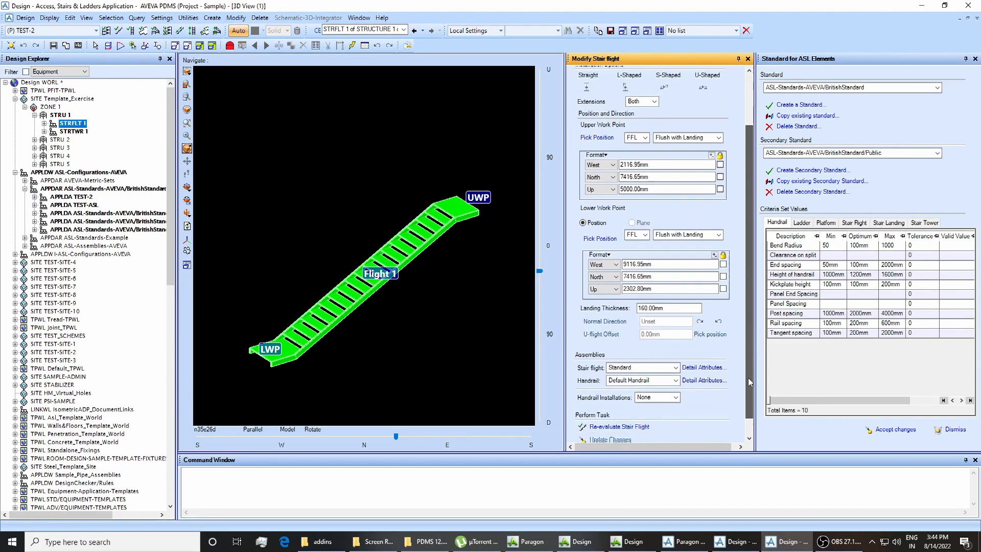
pyautogui.click(710, 348)
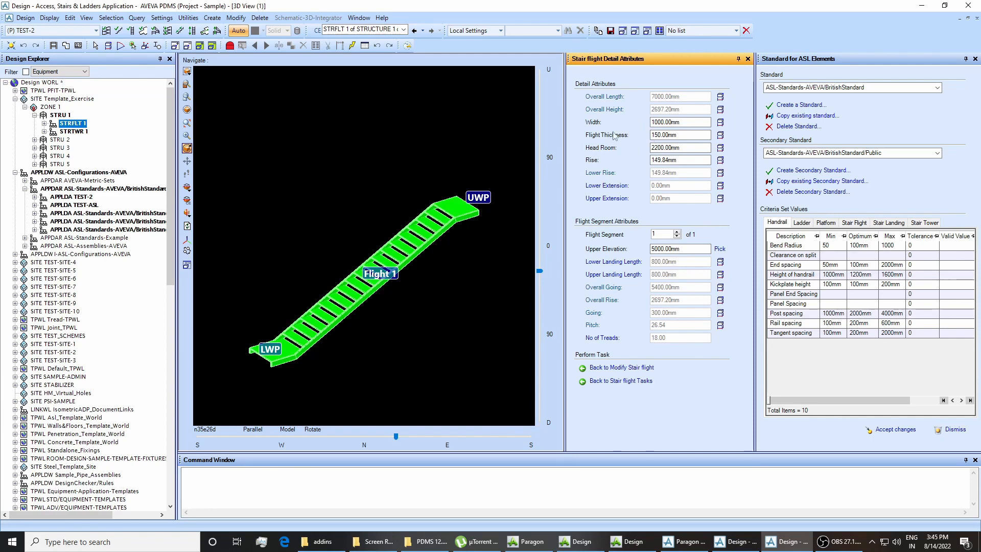
pyautogui.click(620, 367)
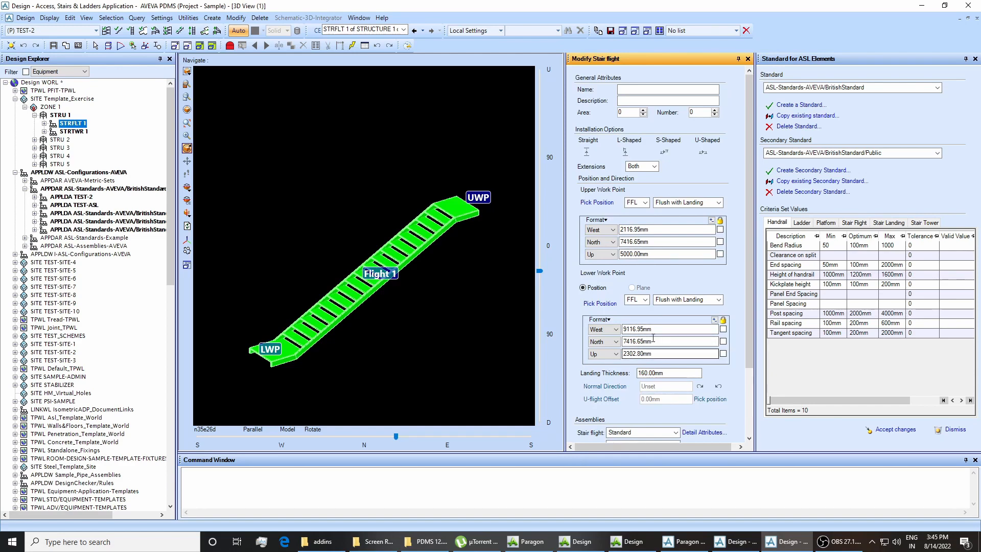
# Compare the West coordinates of the flight's upper and lower work points with its overall dimensions and segment attributes
pyautogui.moveTo(655, 333); pyautogui.dragTo(624, 331)
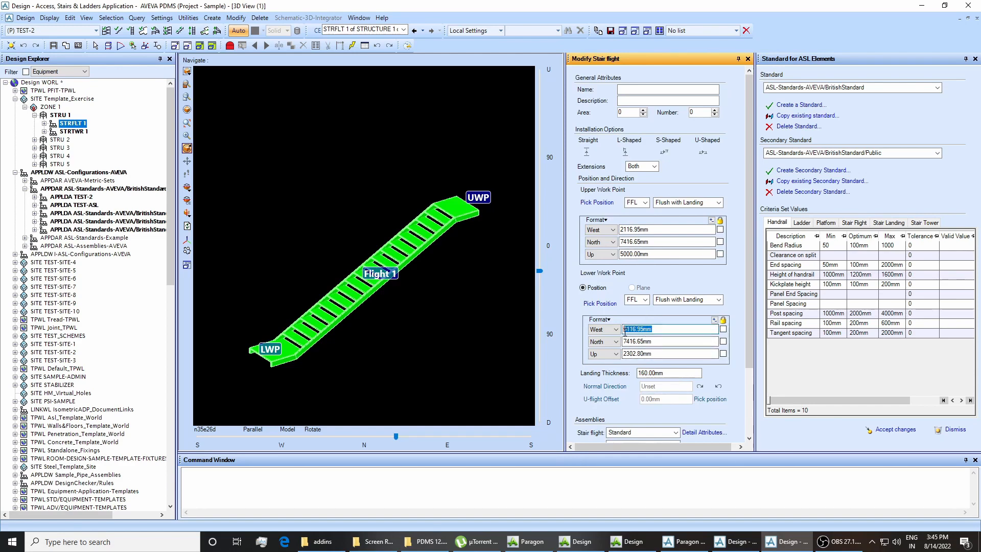
pyautogui.moveTo(652, 230); pyautogui.dragTo(621, 229)
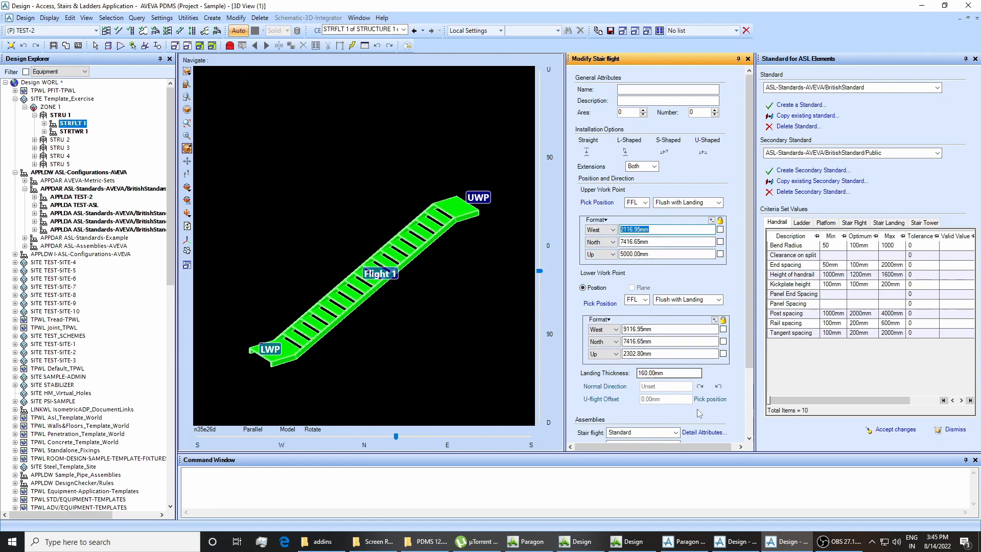
pyautogui.scroll(-5, 699, 413)
pyautogui.click(705, 355)
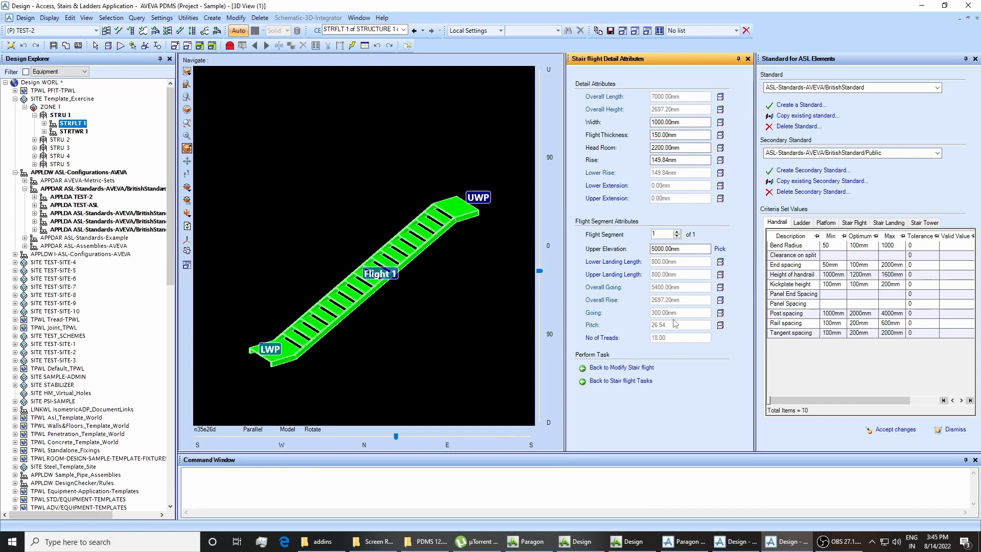
pyautogui.moveTo(684, 124)
pyautogui.click(620, 367)
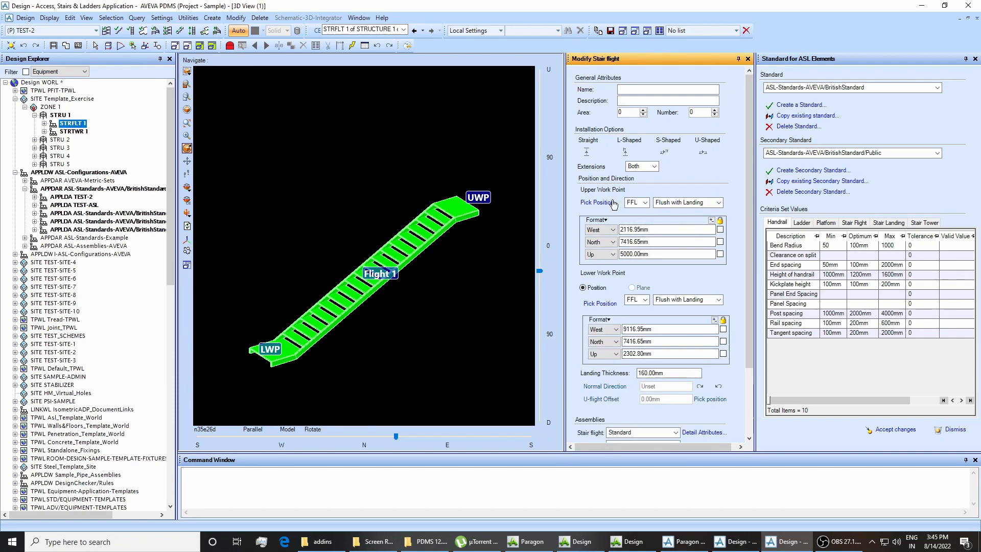
# Open the stair flight's detail attributes, label its width and flight thickness in the 3D view, and examine both dimensions up close
pyautogui.scroll(-3, 743, 342)
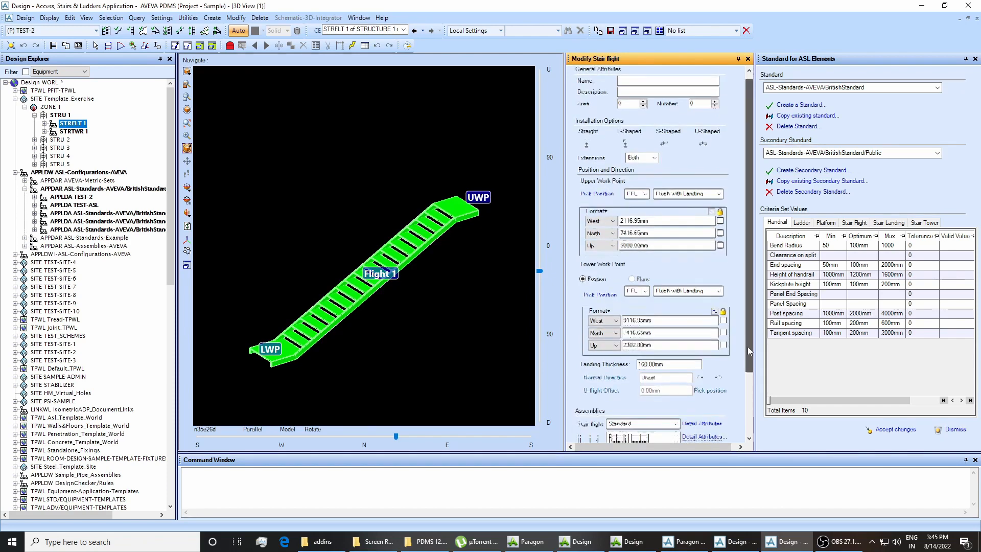
pyautogui.click(705, 386)
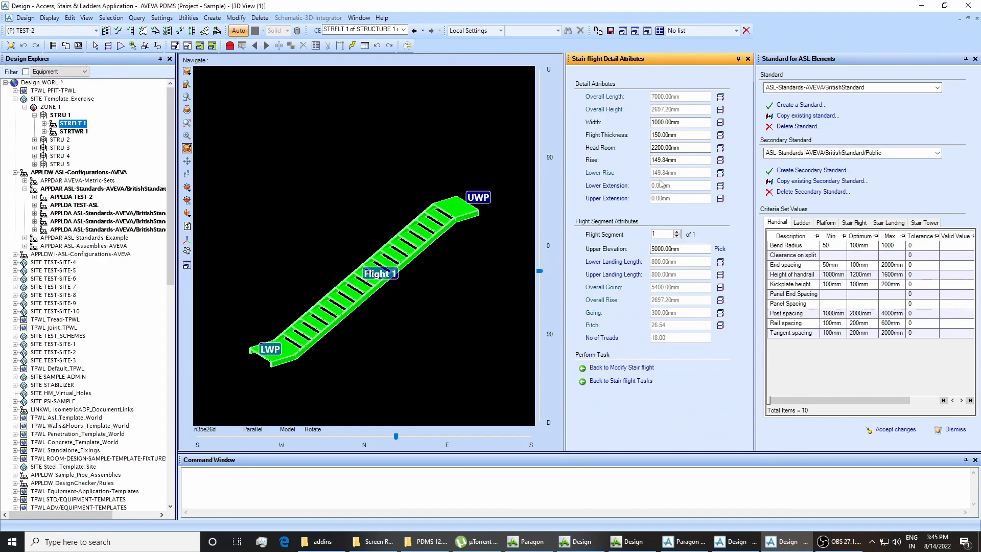
pyautogui.click(721, 122)
pyautogui.scroll(1, 378, 269)
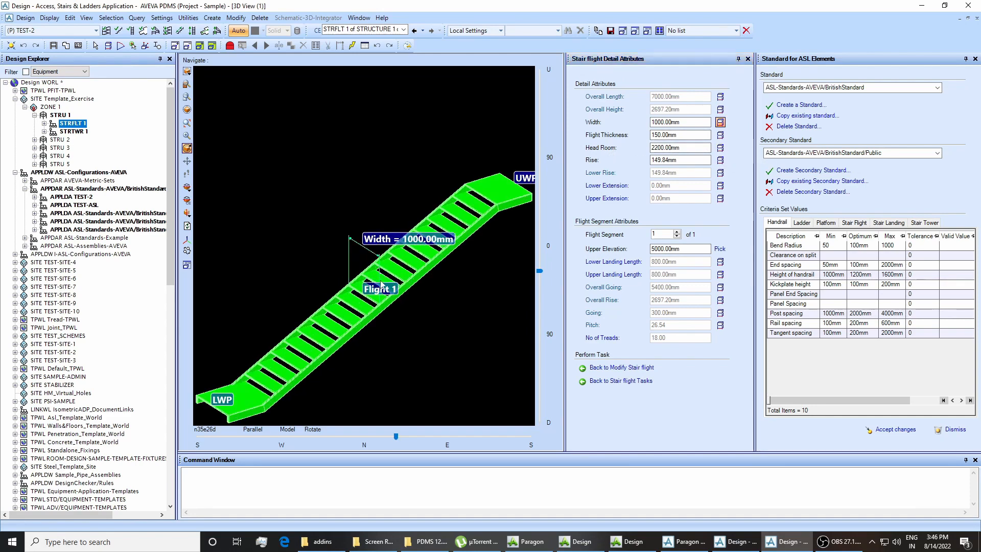
pyautogui.moveTo(380, 285); pyautogui.dragTo(403, 268, button='middle')
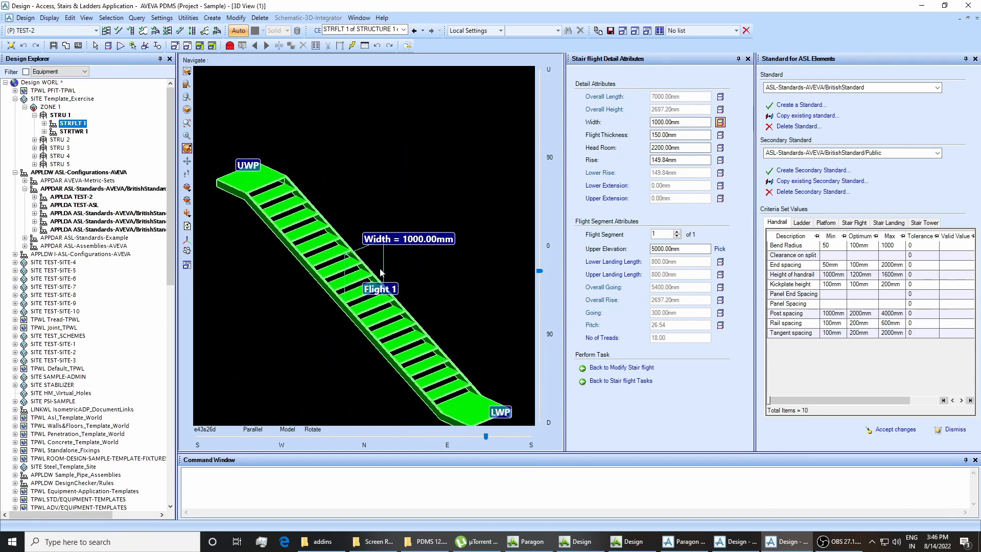
pyautogui.click(720, 135)
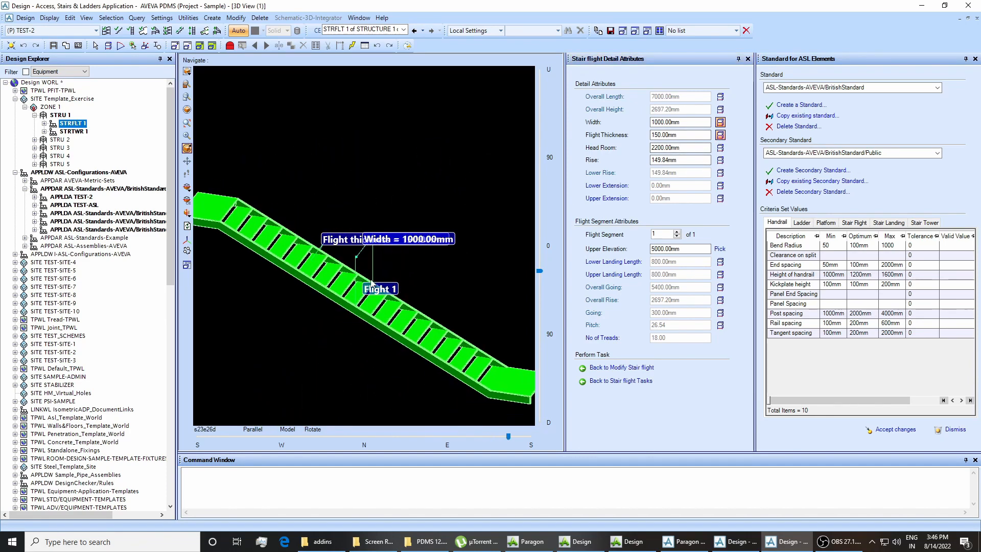
pyautogui.scroll(6, 334, 259)
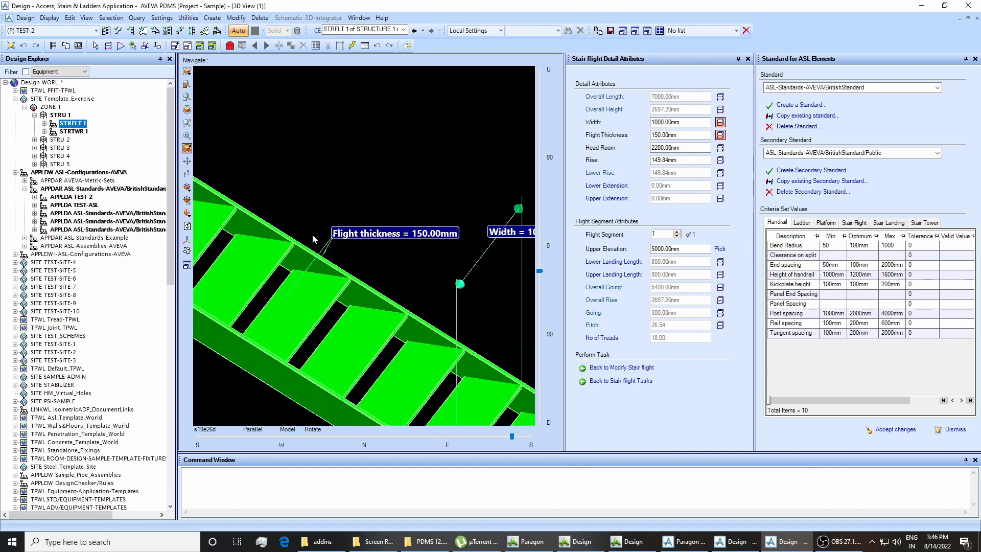
pyautogui.scroll(-4, 327, 253)
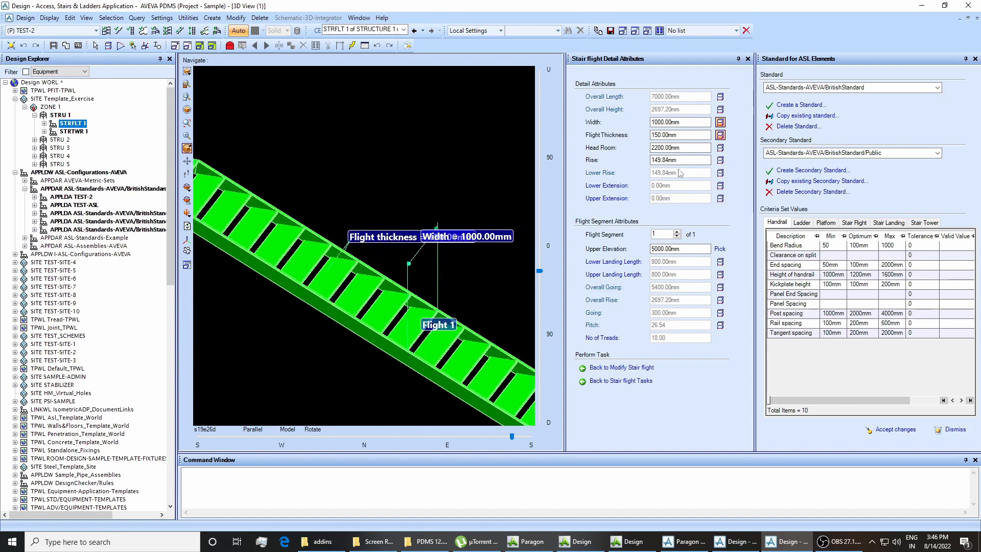
# Label the flight's rise in the 3D view and examine it near the lower landing
pyautogui.click(720, 160)
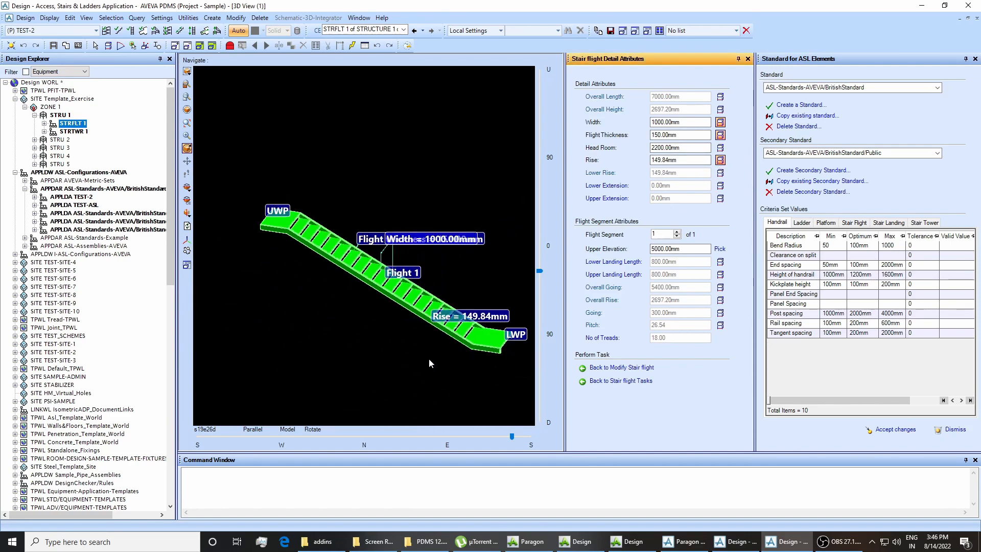
pyautogui.scroll(4, 382, 291)
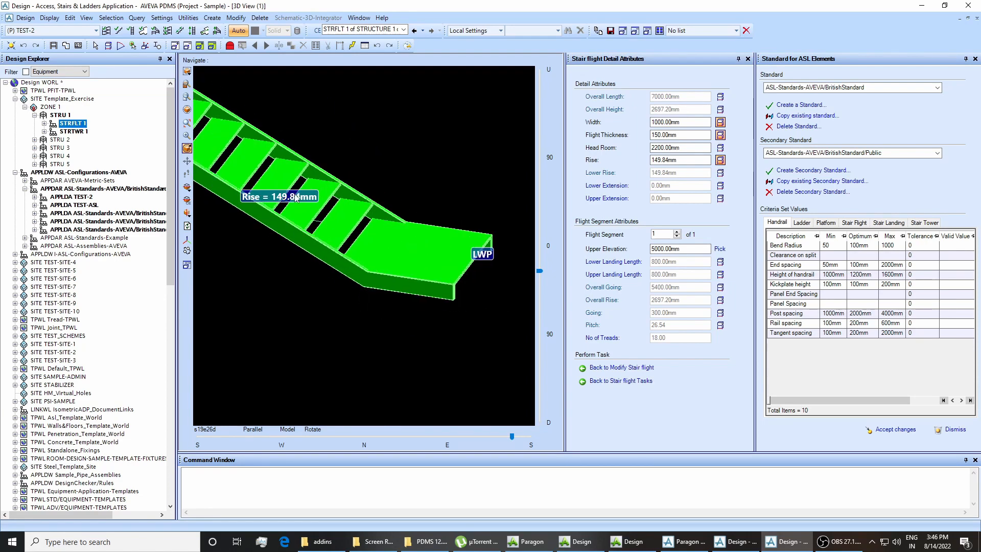
pyautogui.scroll(-5, 294, 199)
pyautogui.moveTo(301, 212); pyautogui.dragTo(275, 215, button='middle')
# Hide the width, flight thickness and rise labels in the 3D view
pyautogui.click(719, 122)
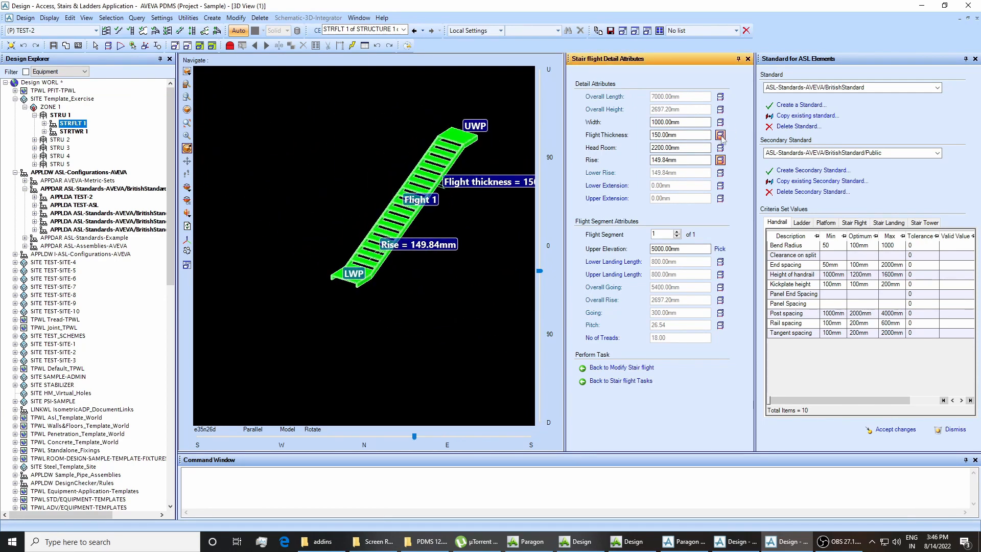
pyautogui.click(720, 135)
pyautogui.click(719, 160)
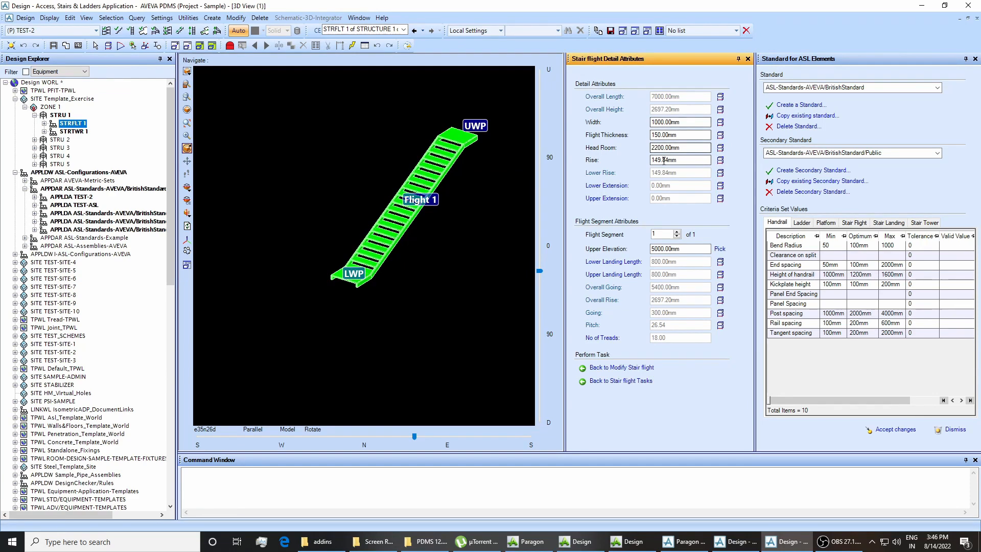
# Review the work points and assembly settings on the flight's modification form, and reopen its detail attributes
pyautogui.click(623, 367)
pyautogui.scroll(-5, 636, 393)
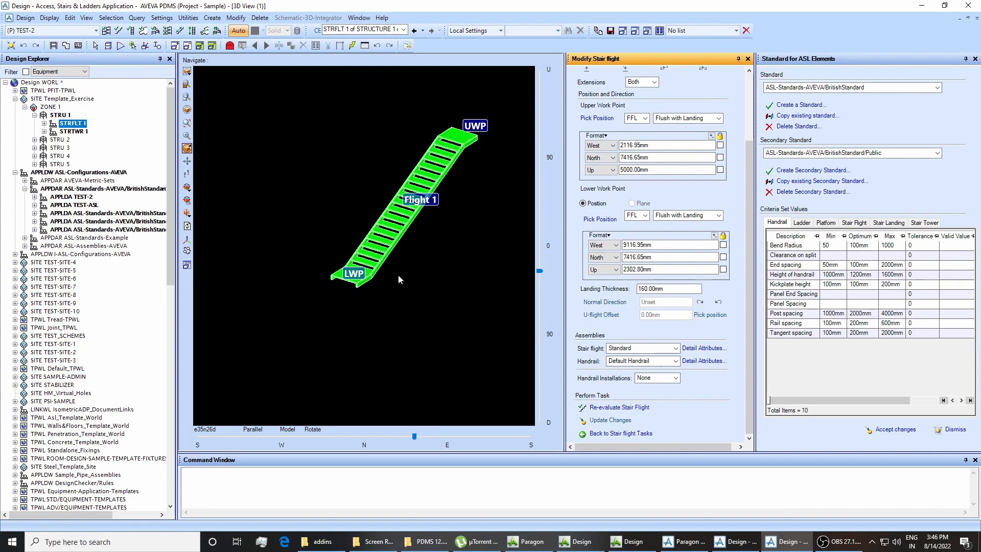
pyautogui.click(703, 348)
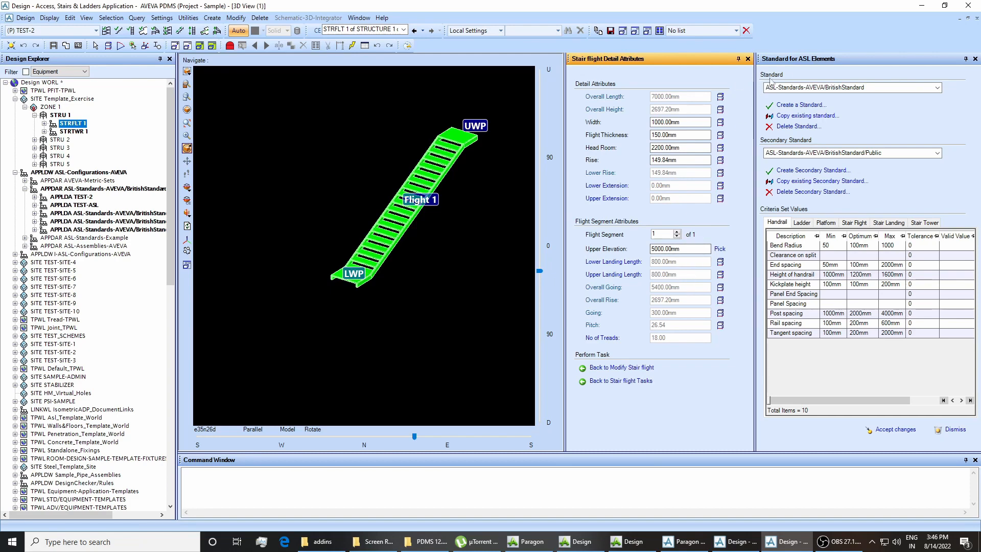
# Select the BritishStandard standard with the Public secondary standard and display its Stair Flight criteria
pyautogui.click(172, 20)
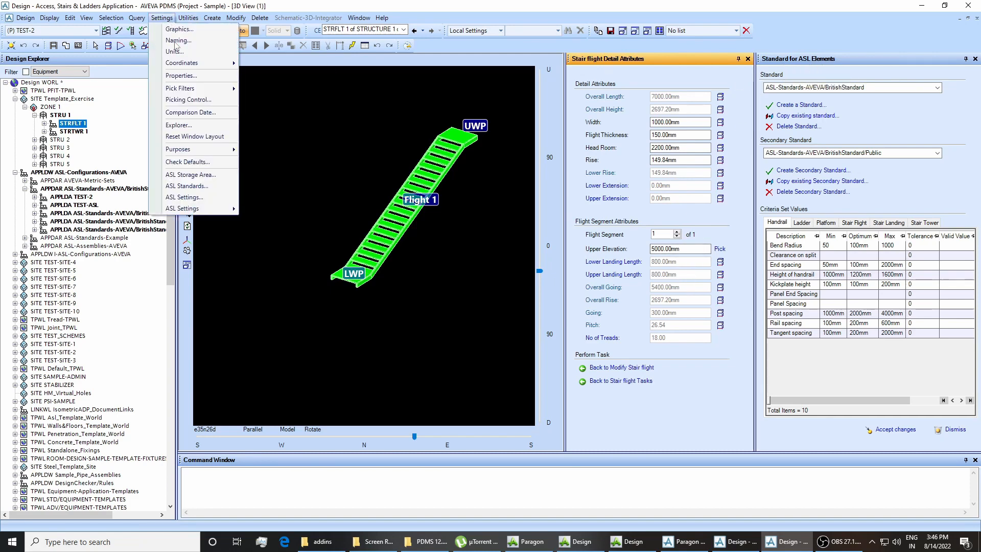
pyautogui.click(887, 127)
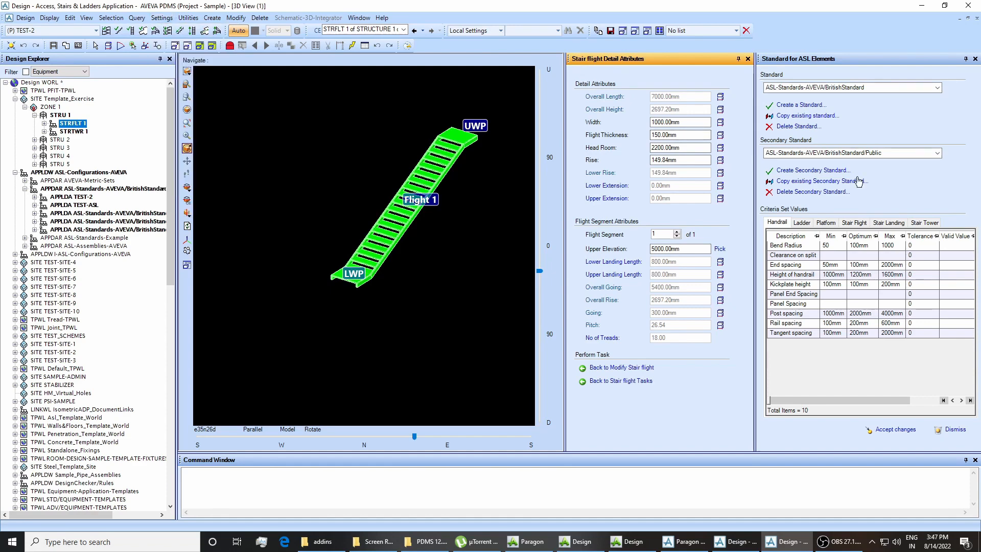
pyautogui.click(824, 87)
pyautogui.click(829, 101)
pyautogui.click(868, 153)
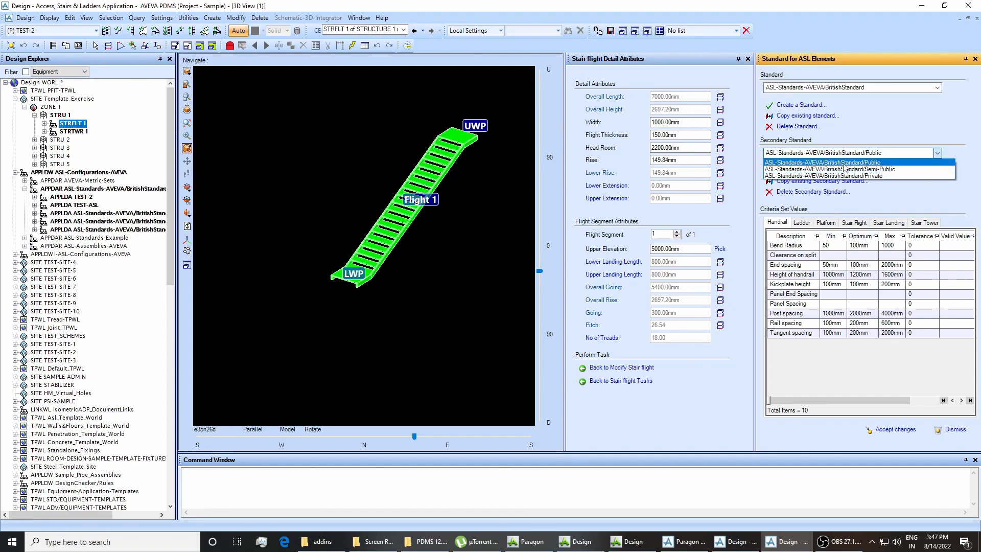
pyautogui.click(857, 162)
pyautogui.click(853, 223)
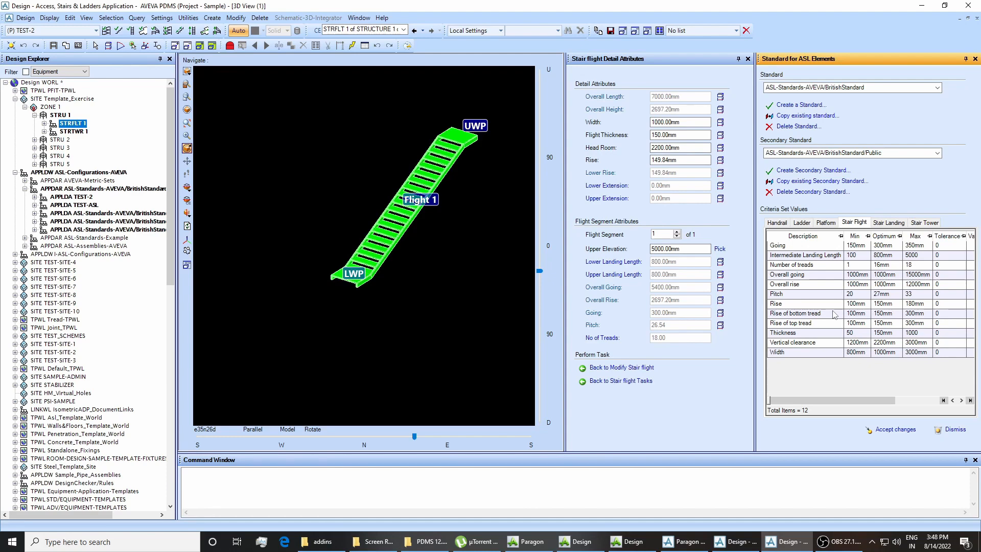
# Expand the BritishStandard/Public standard and its STRFLT data set in the Design Explorer, and make DDAT 1 the current element
pyautogui.click(102, 188)
pyautogui.moveTo(176, 225); pyautogui.dragTo(264, 228)
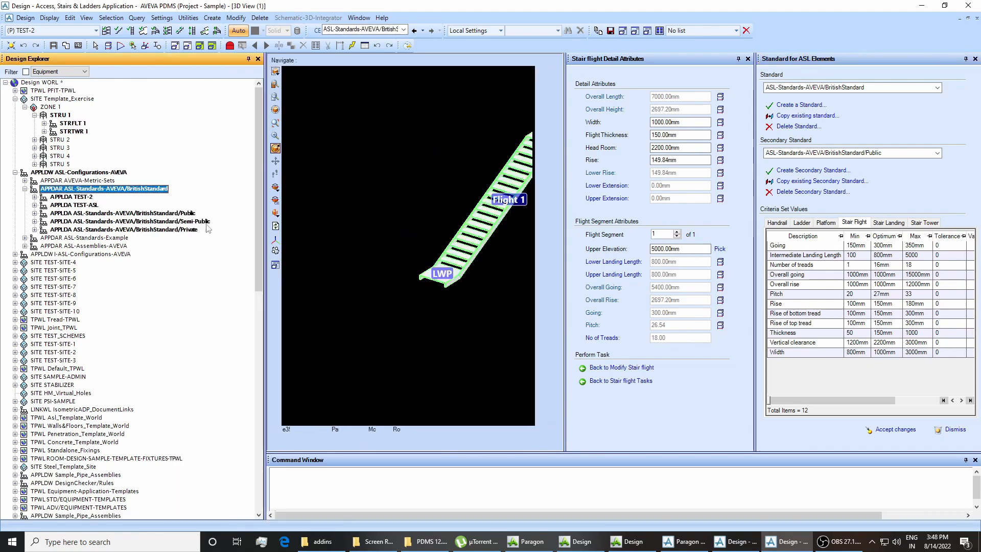
pyautogui.doubleClick(148, 213)
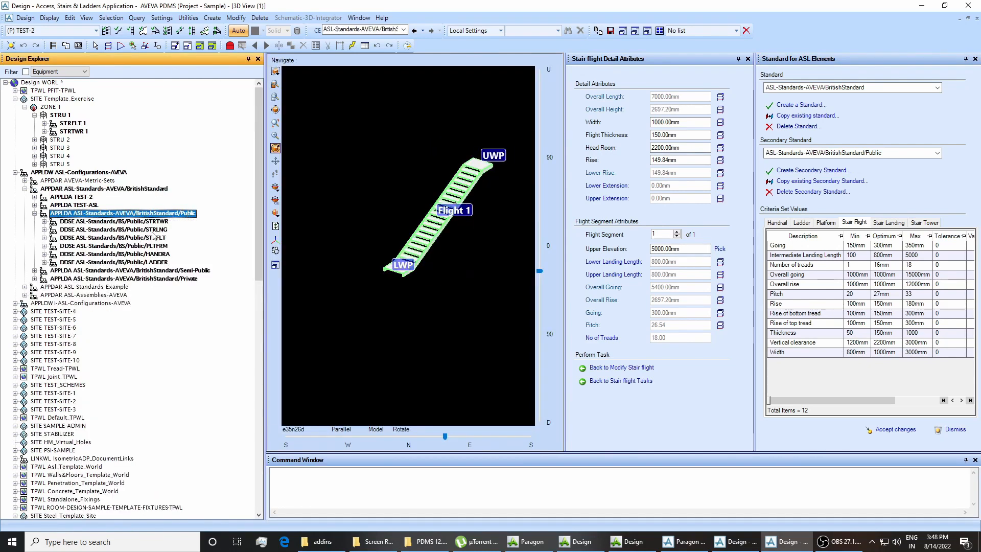
pyautogui.doubleClick(153, 240)
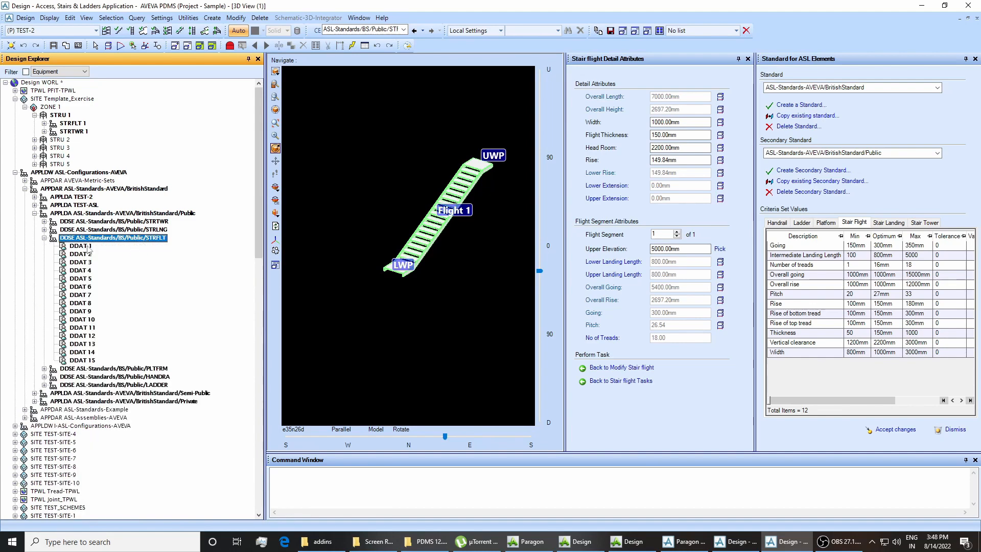
pyautogui.click(81, 246)
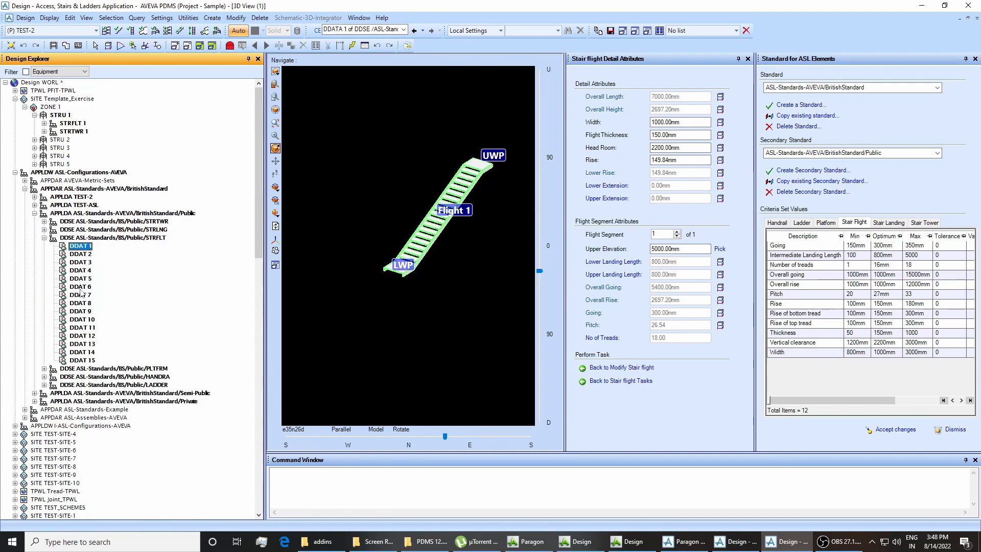
pyautogui.click(67, 239)
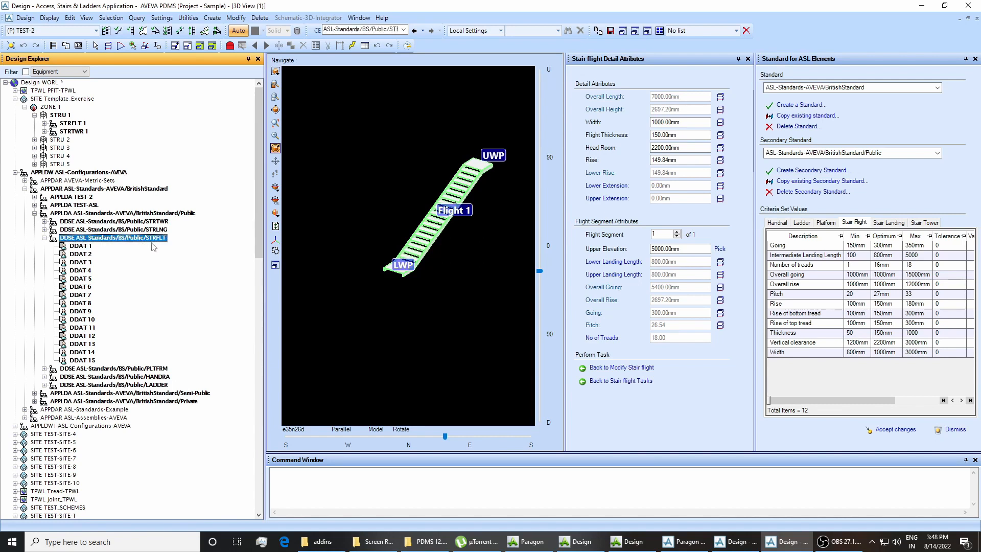
pyautogui.press('Down')
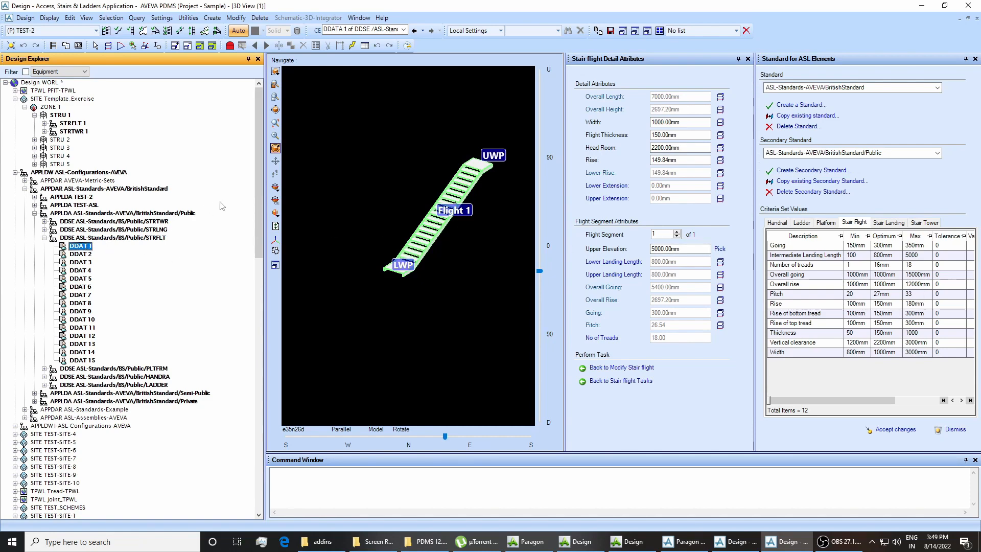
# Narrow the Design Explorer and display the attributes of DDAT 1
pyautogui.moveTo(266, 220); pyautogui.dragTo(185, 224)
pyautogui.rightClick(98, 247)
pyautogui.click(114, 271)
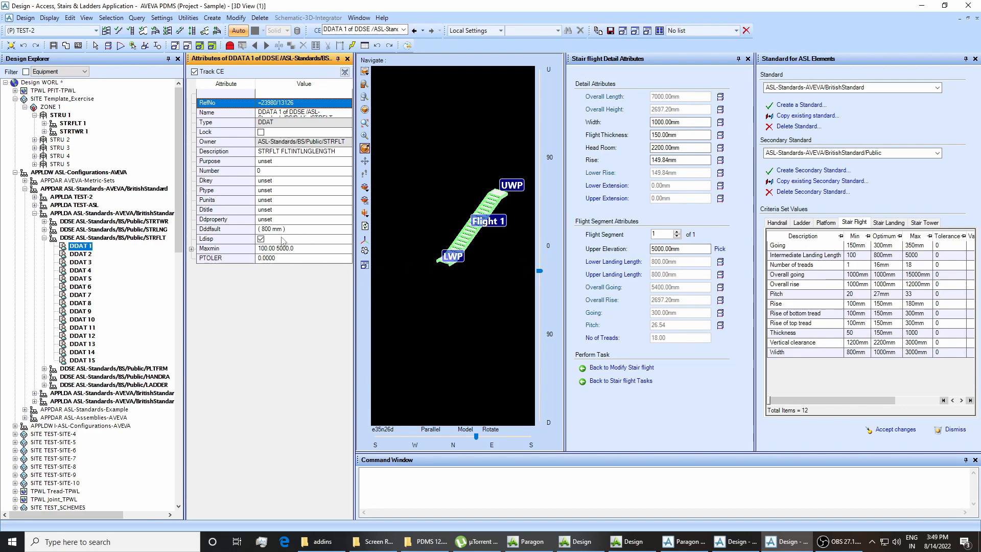
# Compare the description, default and limit attributes of the first few STRFLT data elements with the stair flight criteria
pyautogui.click(82, 254)
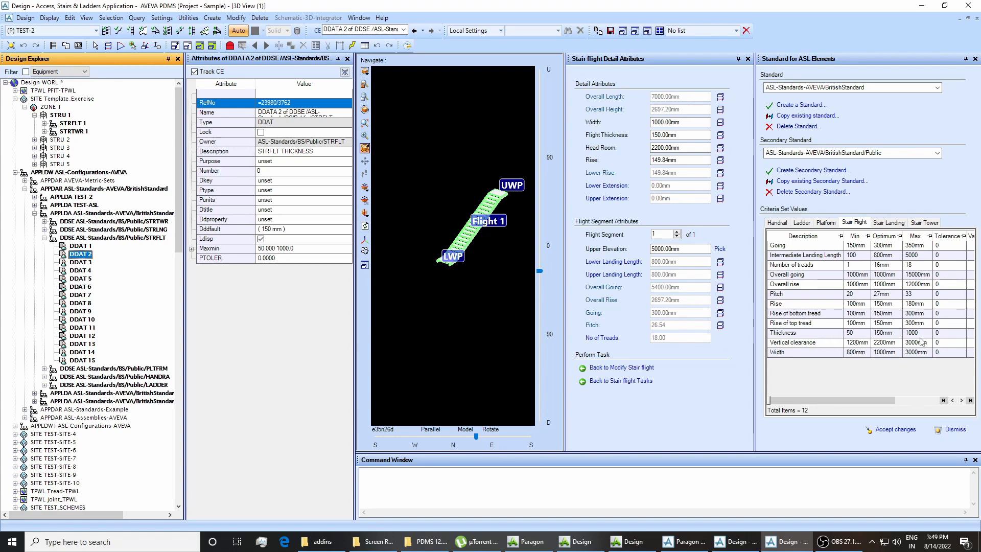
pyautogui.click(81, 279)
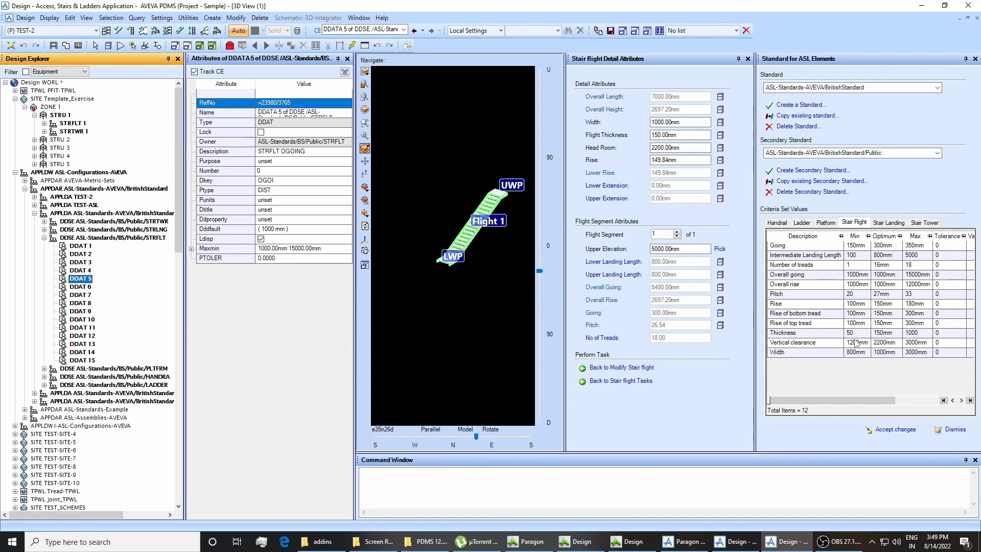
pyautogui.click(89, 238)
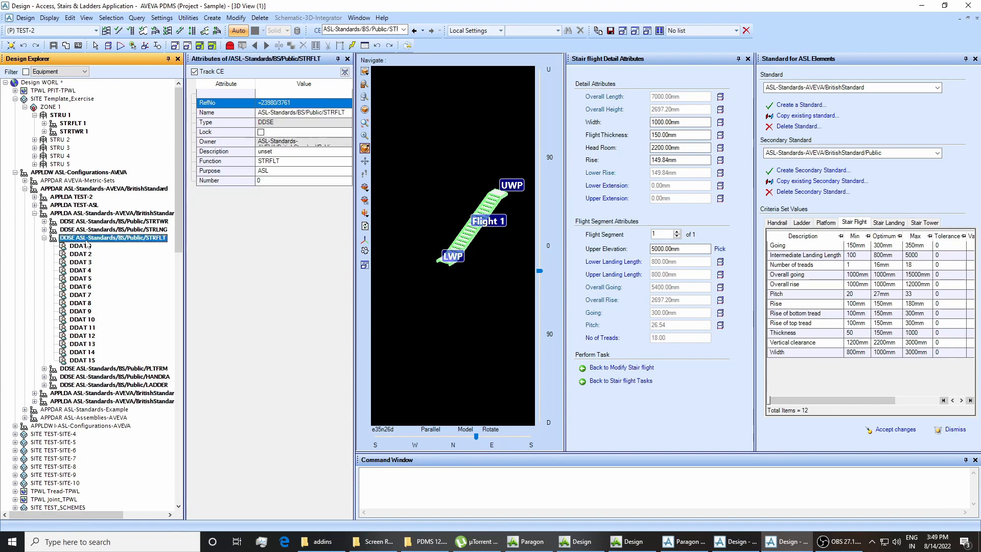
pyautogui.click(84, 247)
pyautogui.click(83, 254)
pyautogui.click(81, 262)
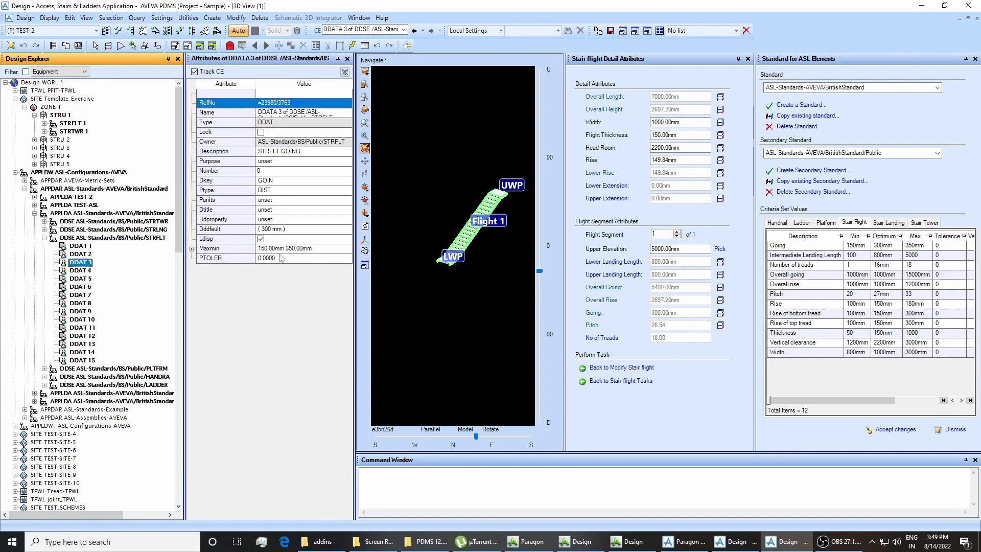
# Set the minimum rise of the top tread in the Stair Flight criteria to 100
pyautogui.doubleClick(864, 323)
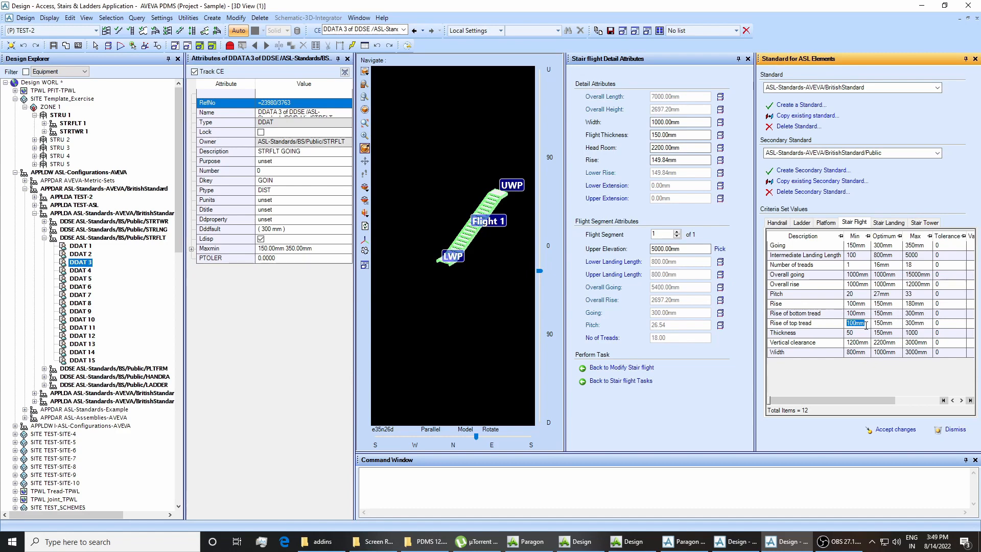
pyautogui.write('10')
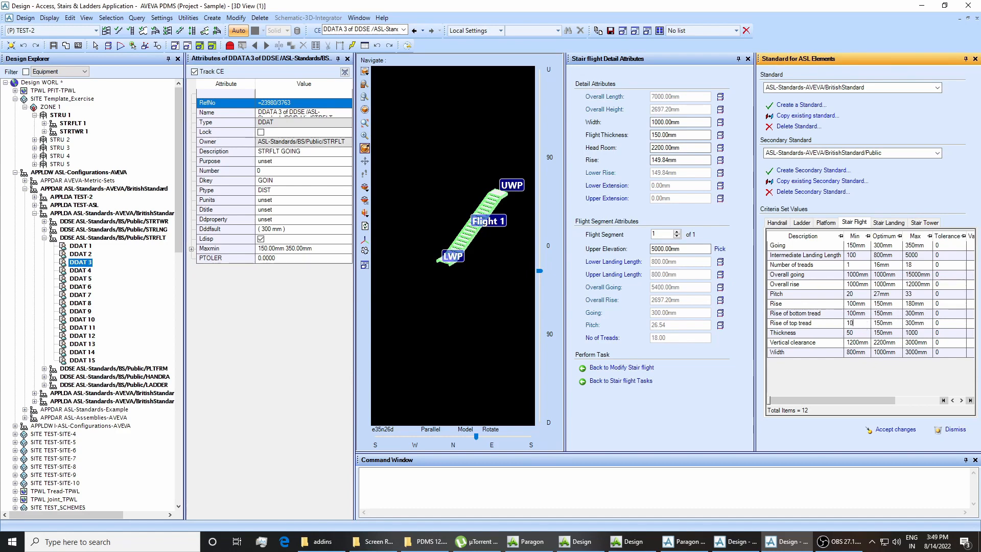
pyautogui.press('Return')
# Set the minimum going in the Stair Flight criteria to 100 and accept the changes
pyautogui.click(862, 246)
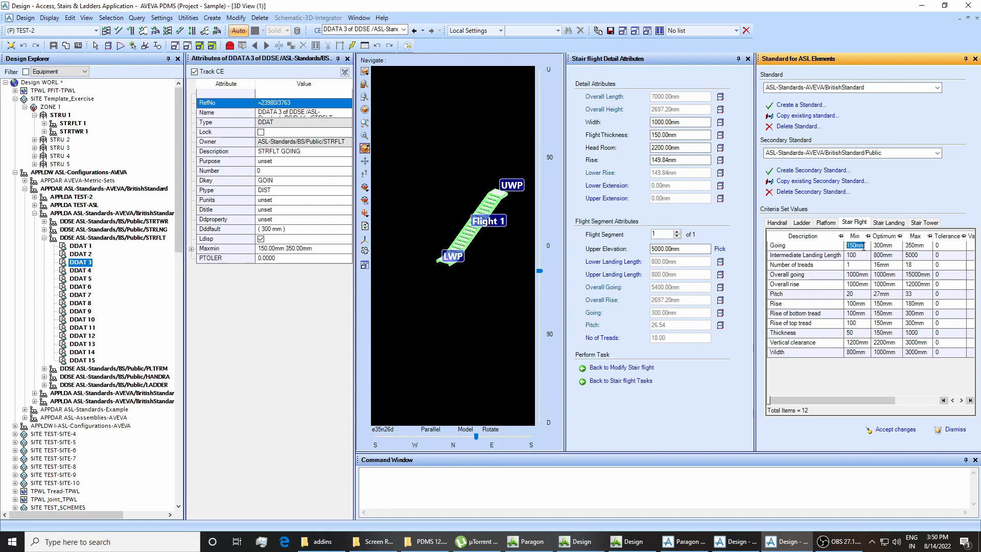
pyautogui.write('100')
pyautogui.press('Return')
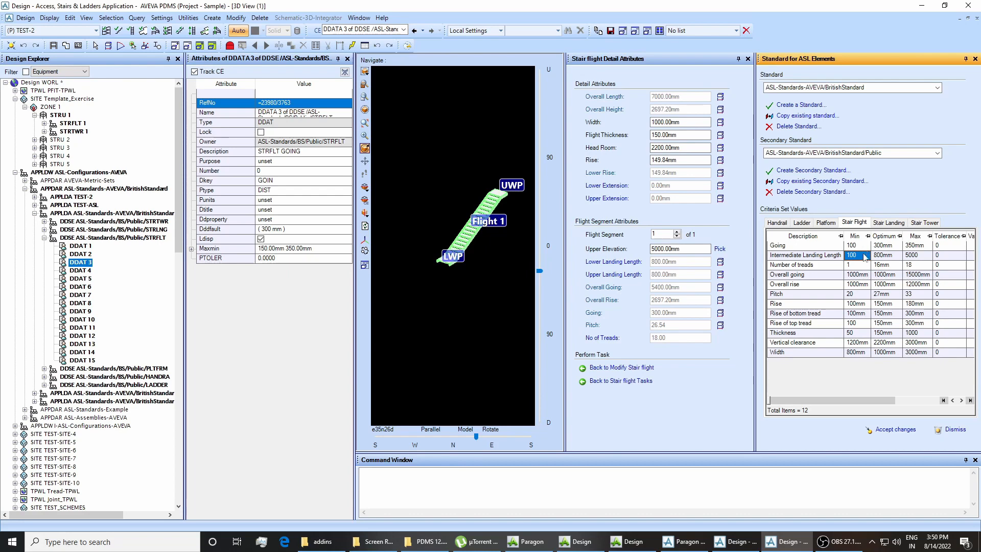
pyautogui.click(886, 428)
# Set the minimum going in the Stair Flight criteria to 150 and accept the changes
pyautogui.click(855, 257)
pyautogui.click(851, 245)
pyautogui.write('150')
pyautogui.click(851, 253)
pyautogui.click(889, 429)
# Examine the attributes of further STRFLT data elements, including DDAT 4, 6, 9 and 14, for the criteria they store
pyautogui.click(80, 271)
pyautogui.click(82, 289)
pyautogui.click(84, 310)
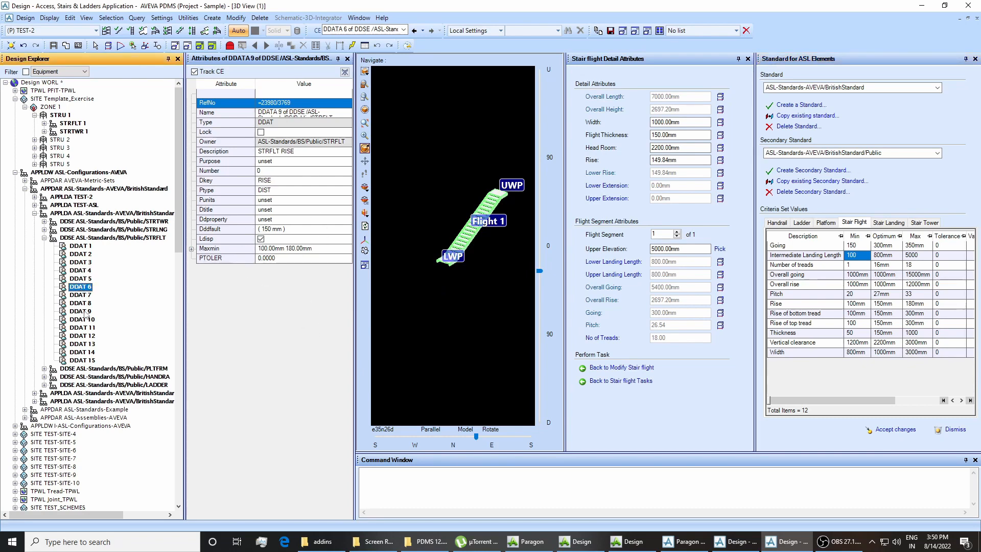
pyautogui.click(80, 245)
pyautogui.click(79, 255)
pyautogui.click(78, 271)
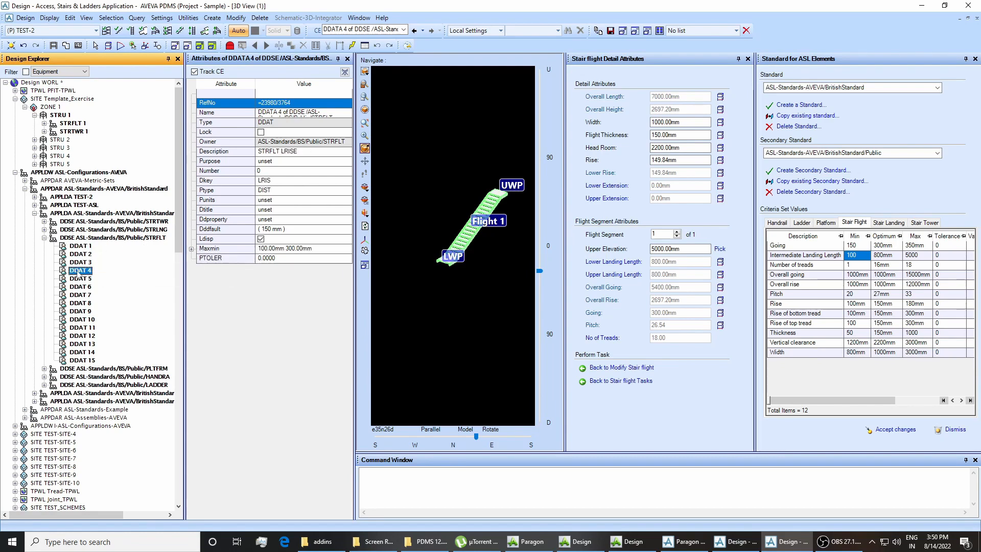
pyautogui.click(79, 287)
pyautogui.click(80, 326)
pyautogui.click(80, 352)
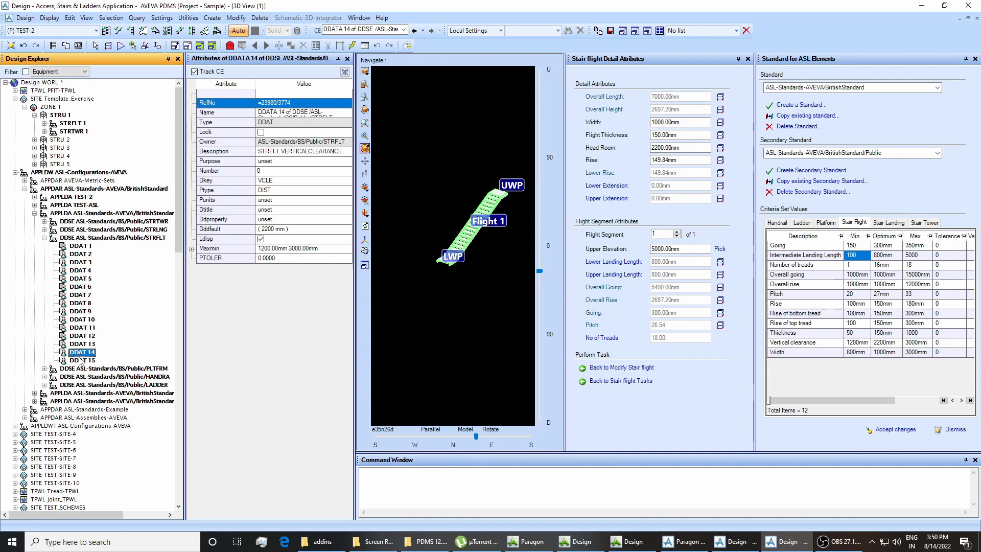
# Examine the attributes of the remaining STRFLT data elements, including DDAT 1, 5, 6, 8 and 12
pyautogui.click(82, 360)
pyautogui.click(81, 345)
pyautogui.click(82, 336)
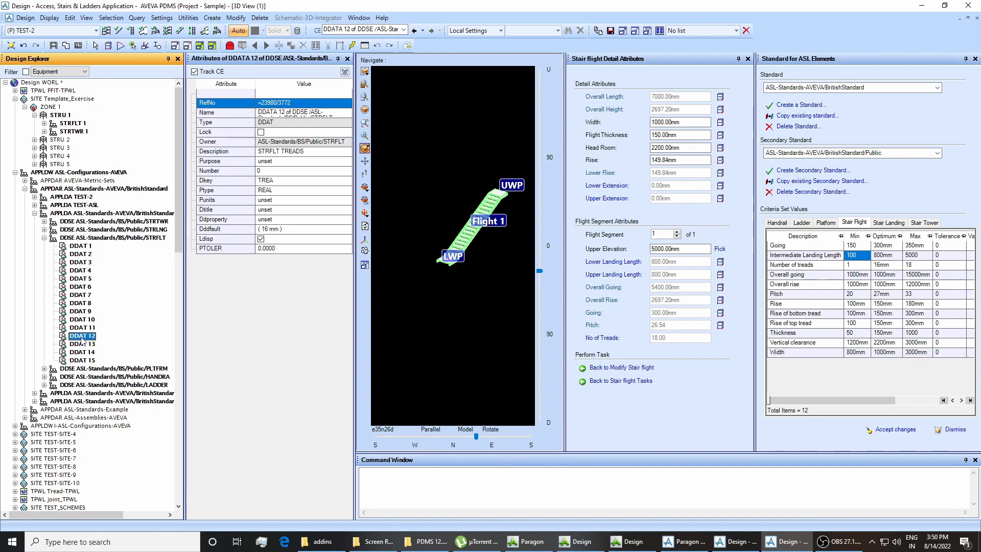
pyautogui.click(81, 247)
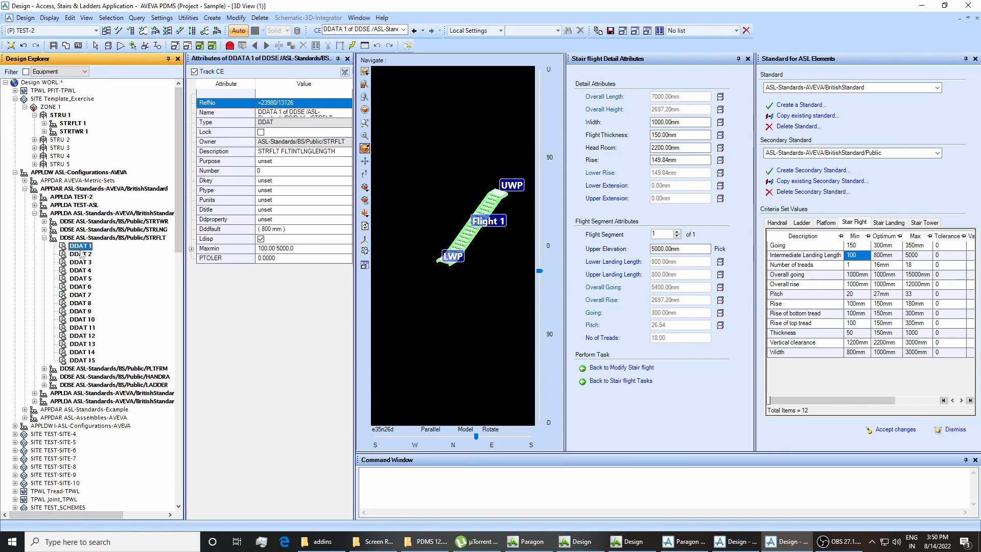
pyautogui.click(82, 256)
pyautogui.click(81, 263)
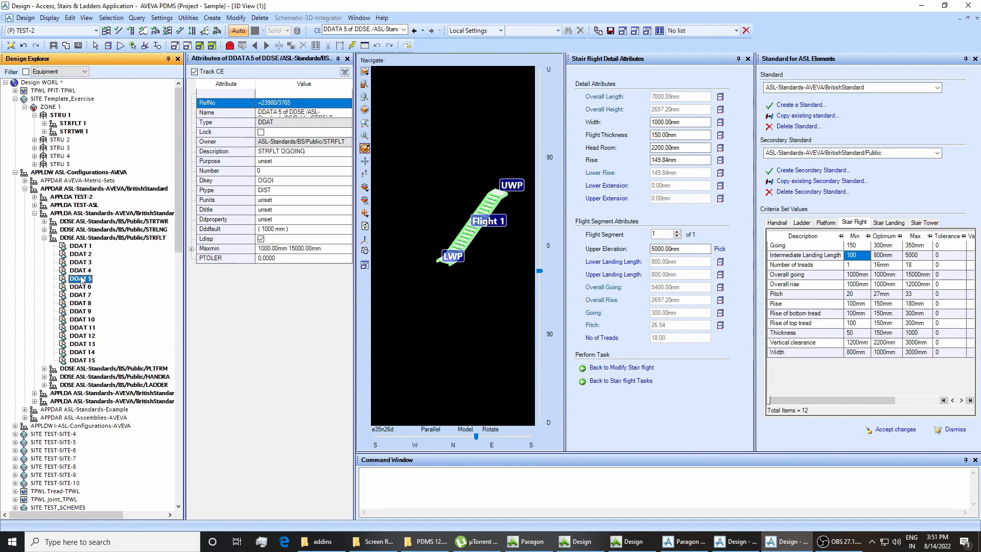
pyautogui.click(81, 270)
pyautogui.click(82, 279)
pyautogui.click(82, 286)
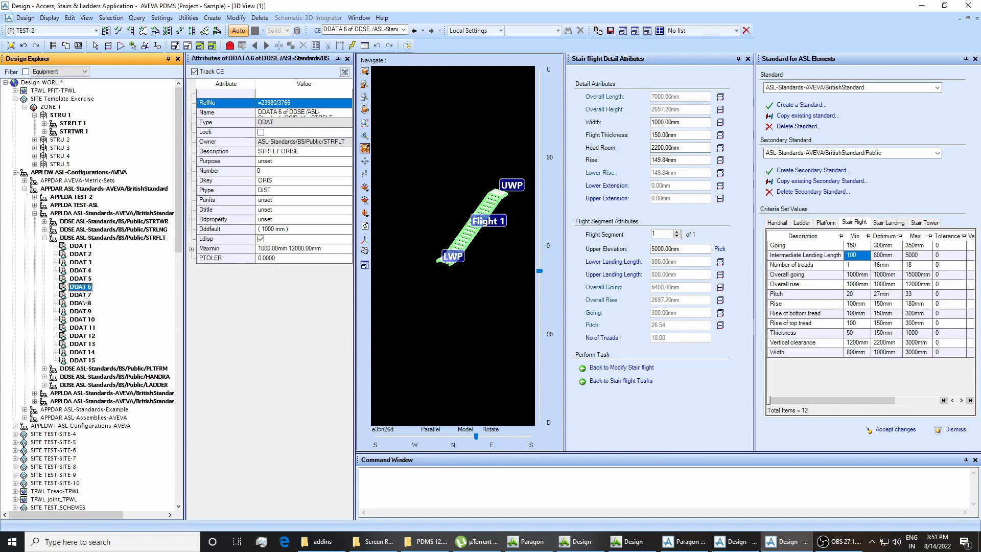
pyautogui.click(83, 295)
pyautogui.click(85, 303)
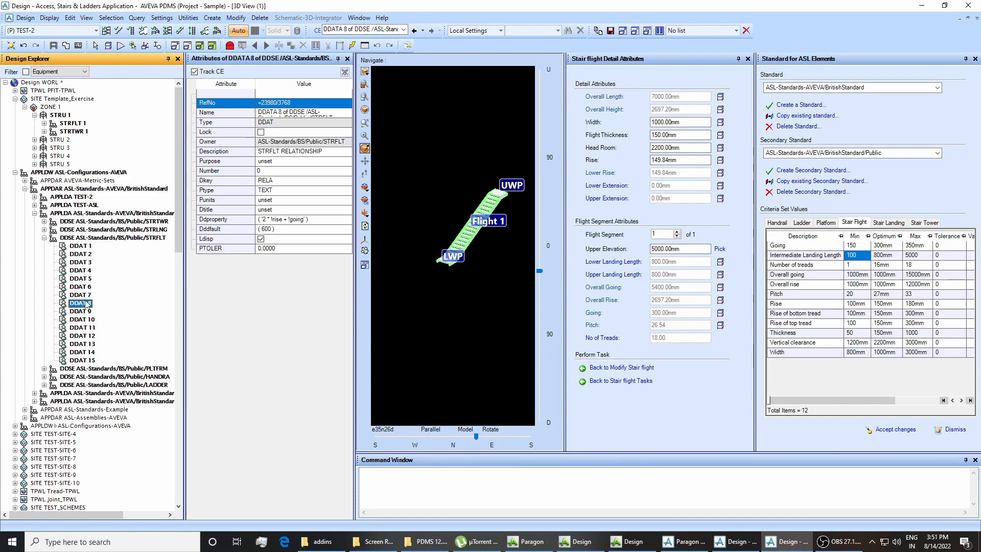
# Inspect the Ddproperty relationship formula and Dstle of DDAT 8, and close its attributes display
pyautogui.click(285, 220)
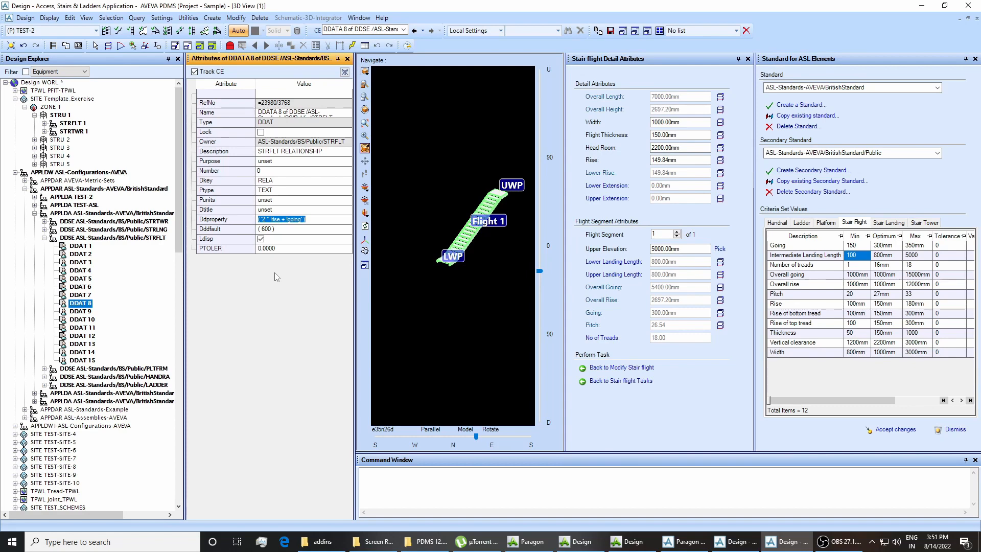
pyautogui.click(286, 211)
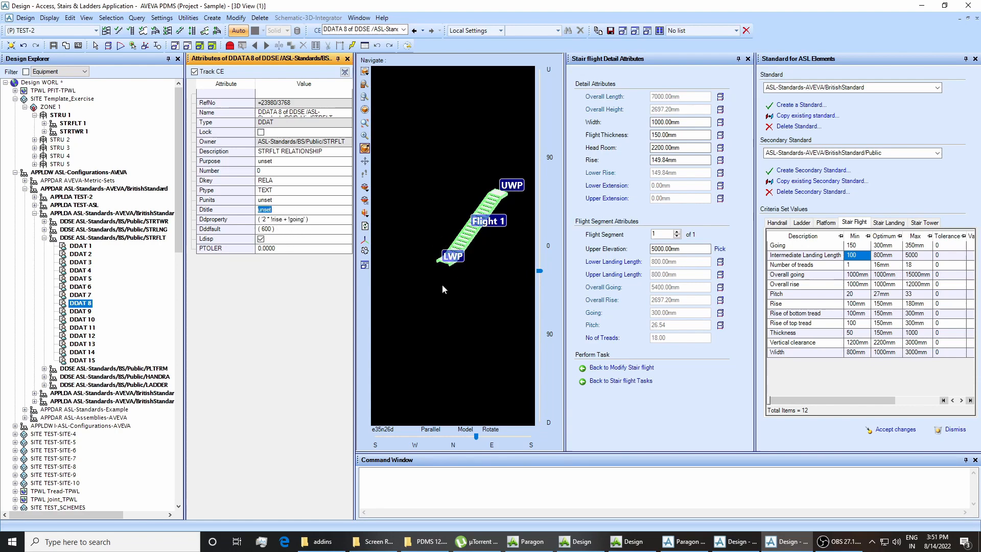
pyautogui.click(474, 276)
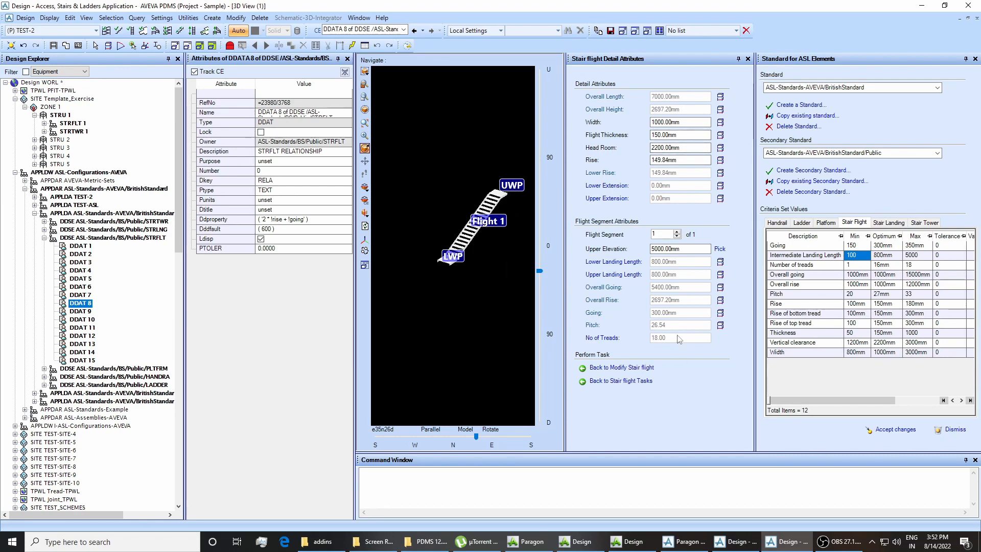
pyautogui.click(348, 59)
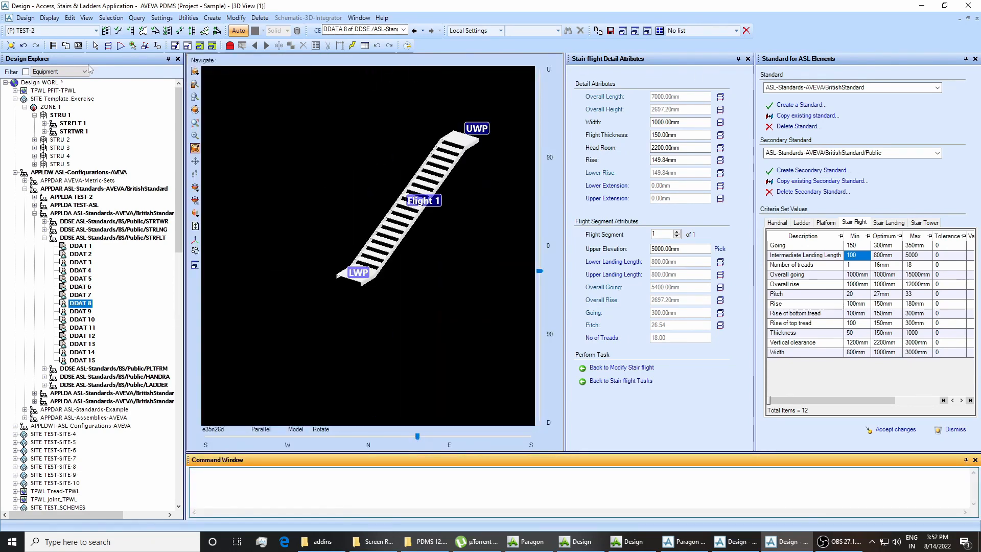
# Open the ASL Settings and compare the stair flight assemblies assigned in TEST-2 and Aveva-Metric-Setting
pyautogui.click(168, 19)
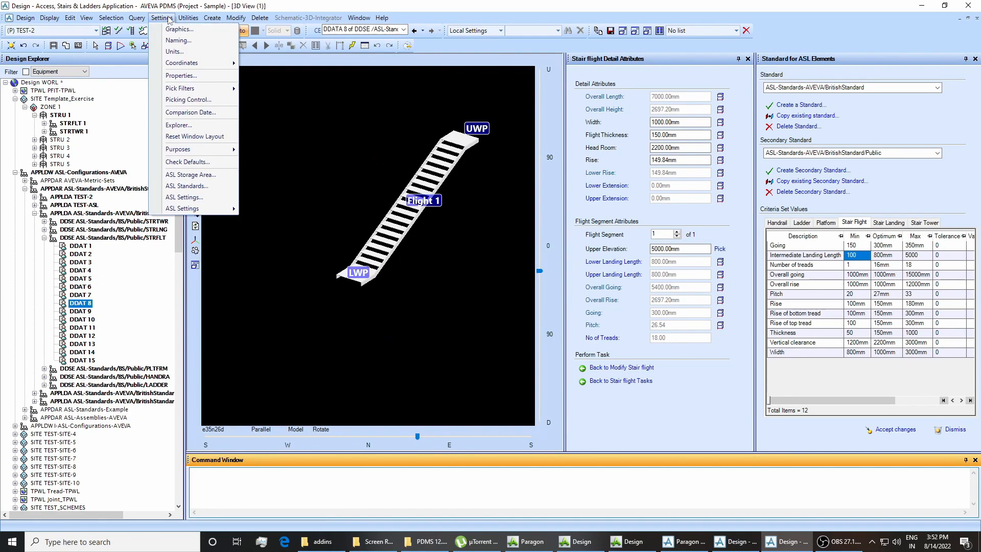
pyautogui.click(182, 197)
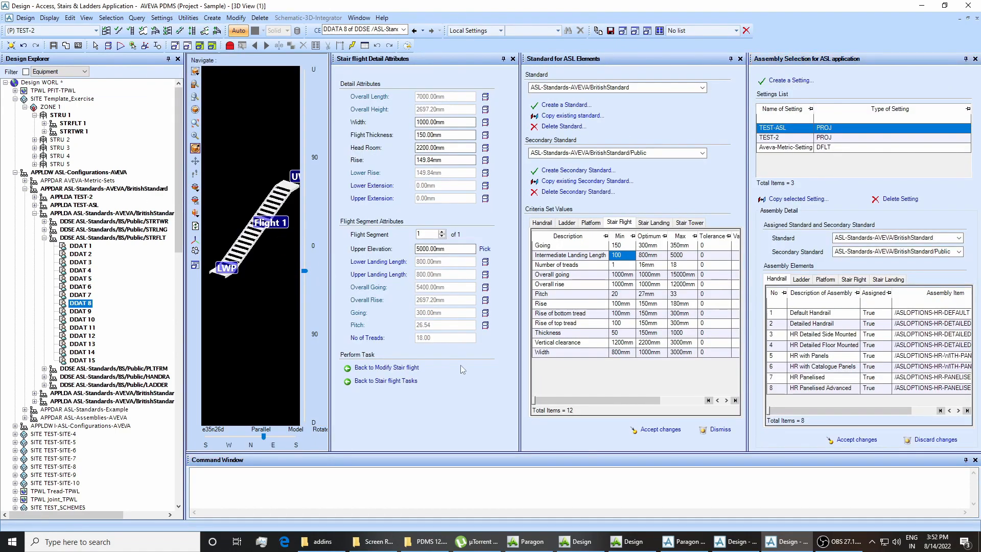
pyautogui.click(856, 75)
pyautogui.click(807, 138)
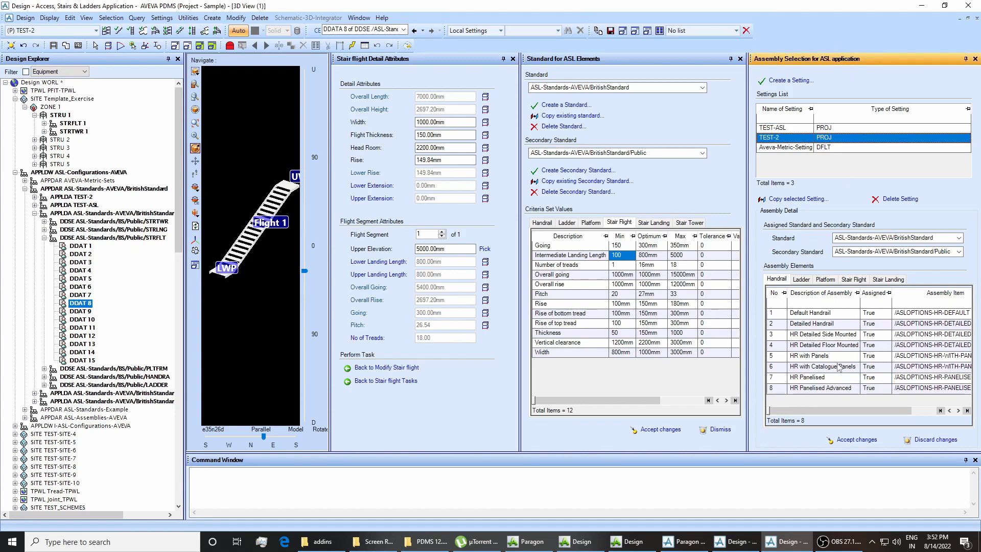
pyautogui.click(846, 279)
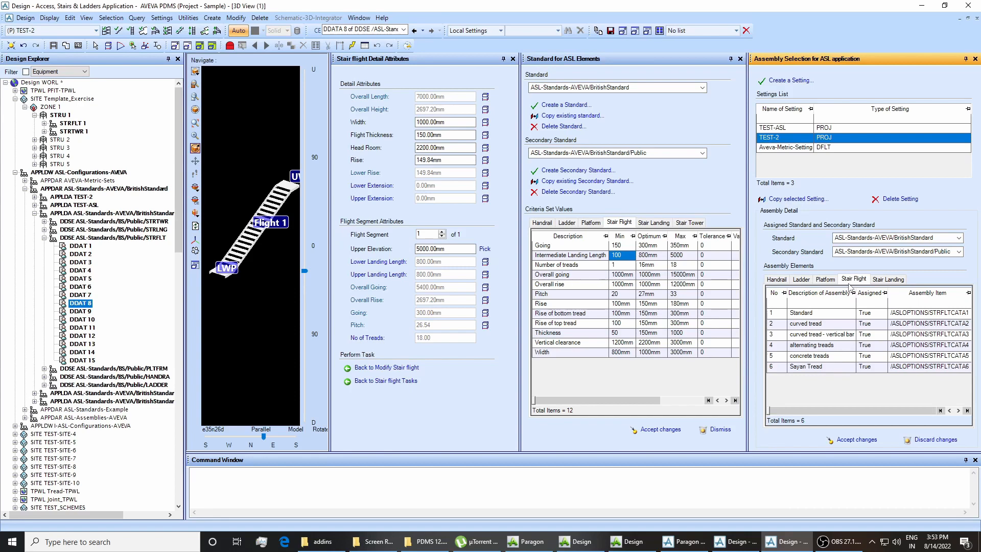
pyautogui.click(811, 148)
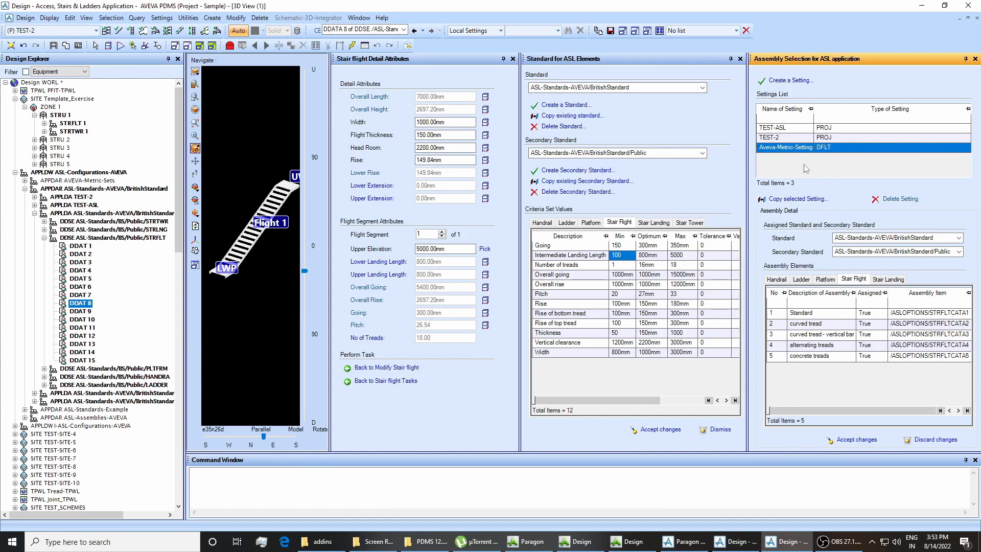
# Collapse the British Standard area and expand ASL-Assemblies-AVEVA down to the stair flight templates in STRU ASLOPTIONS/STRFLT
pyautogui.click(89, 182)
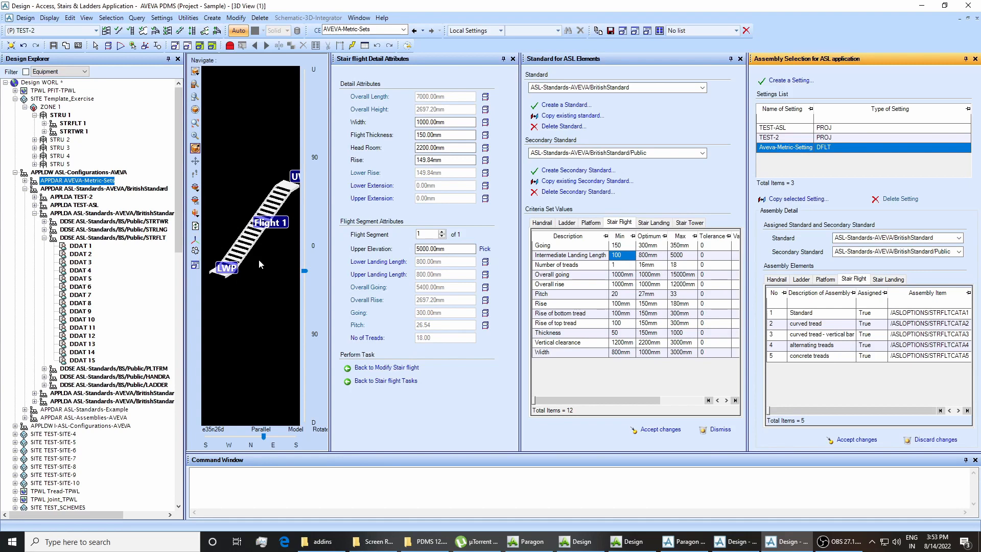
pyautogui.click(24, 189)
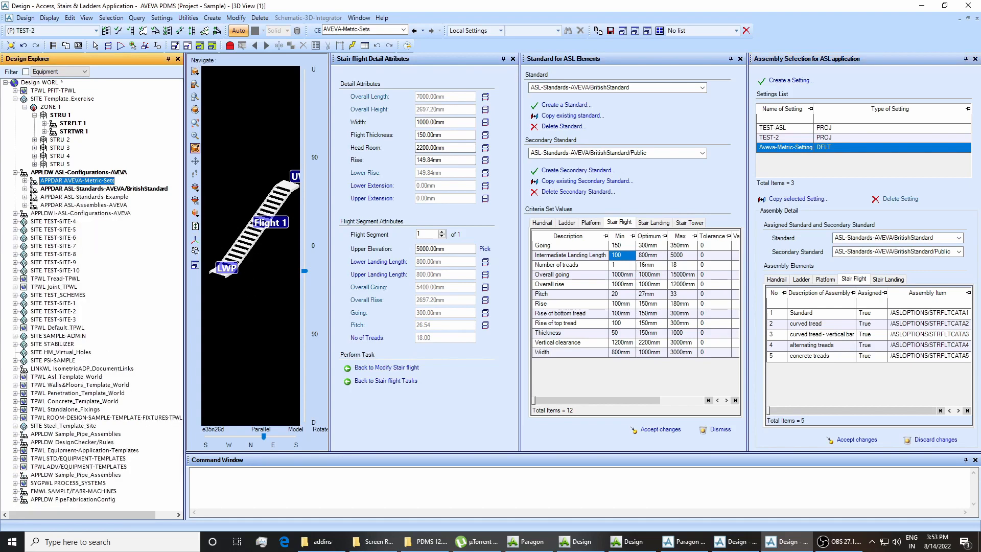
pyautogui.click(65, 205)
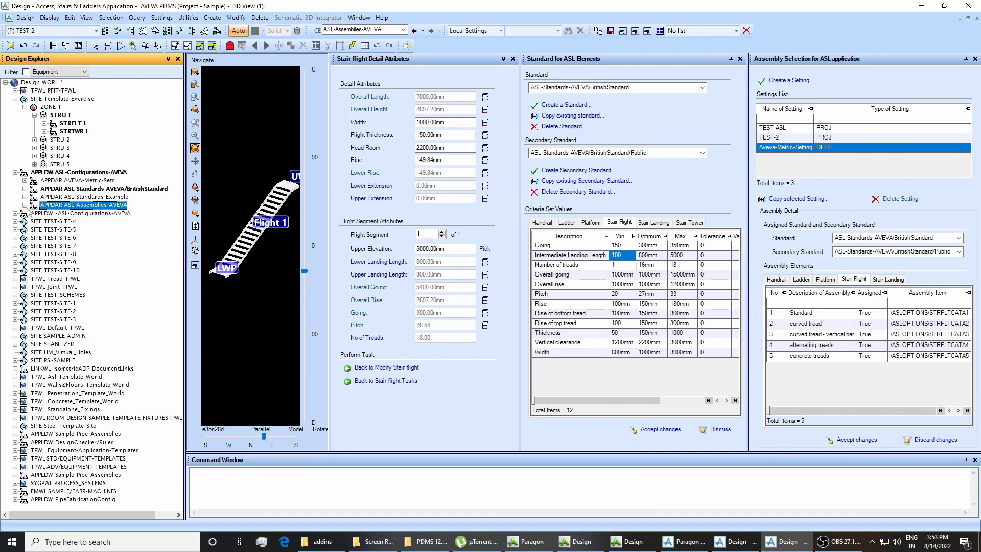
pyautogui.click(24, 205)
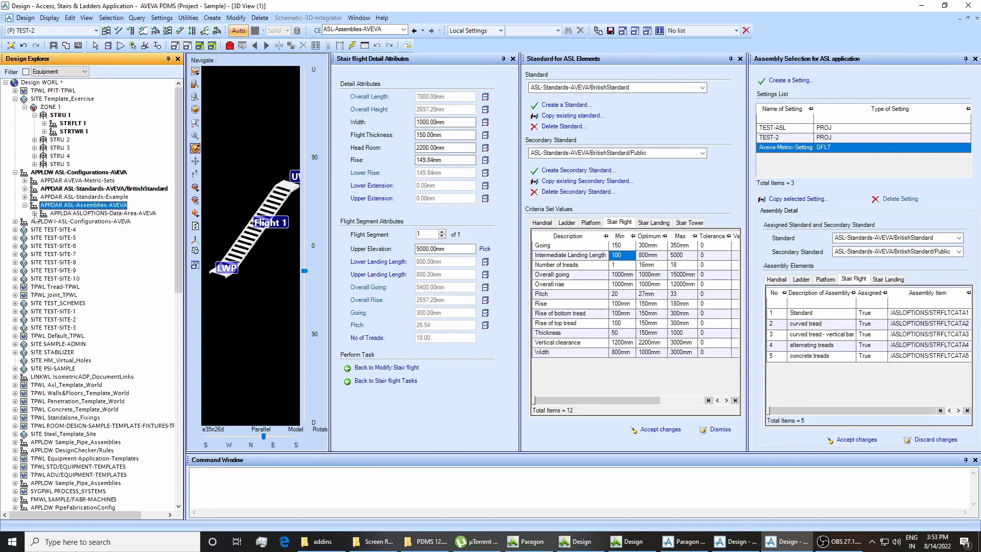
pyautogui.click(34, 213)
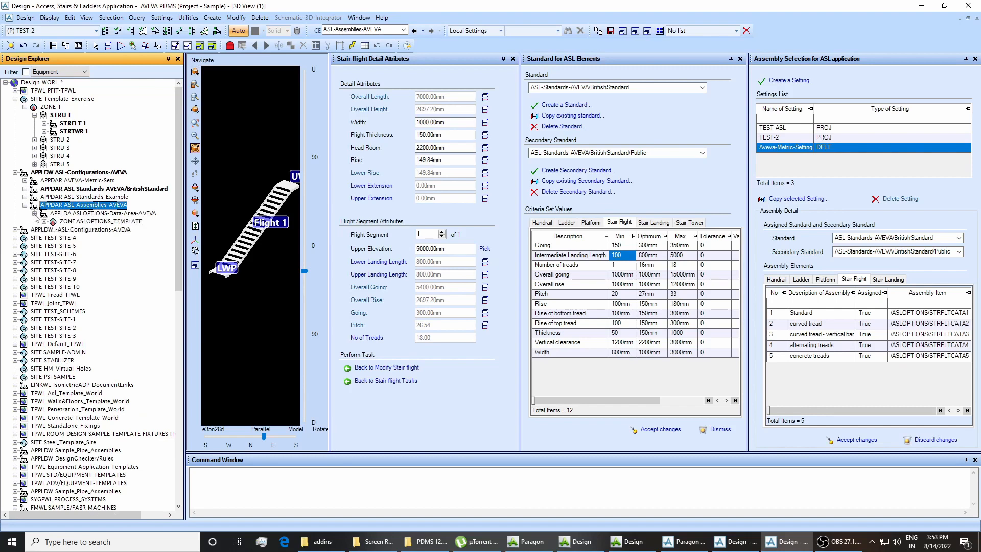
pyautogui.click(44, 221)
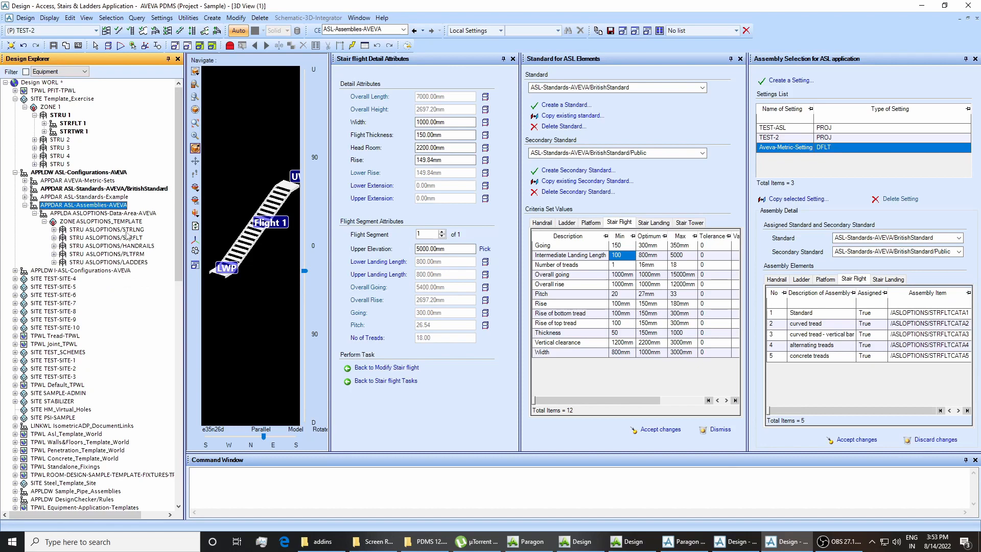
pyautogui.click(53, 237)
pyautogui.click(77, 238)
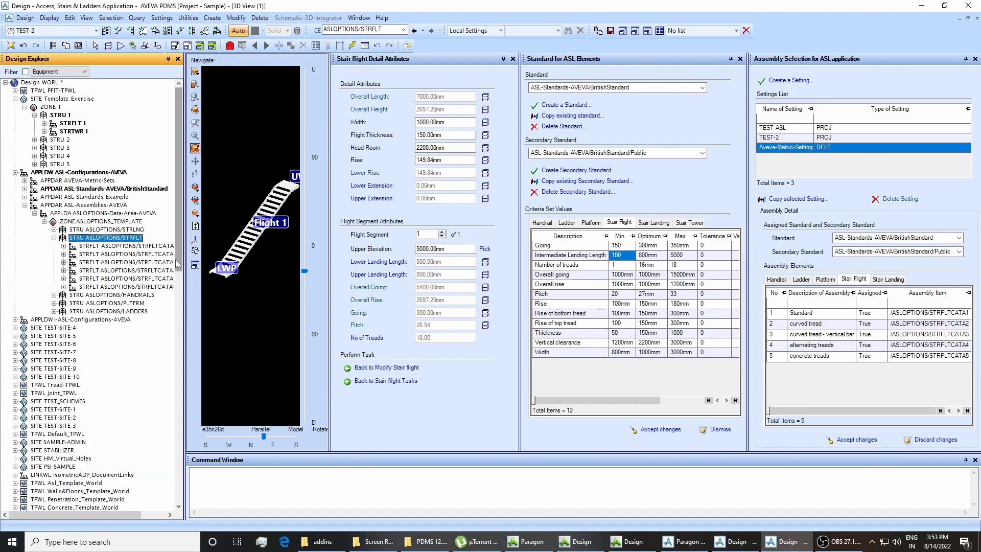
# Widen the explorer, look through the STRFLTCATA templates, and expand STRFLTCATA1 down to its RPATH points
pyautogui.moveTo(185, 266); pyautogui.dragTo(228, 270)
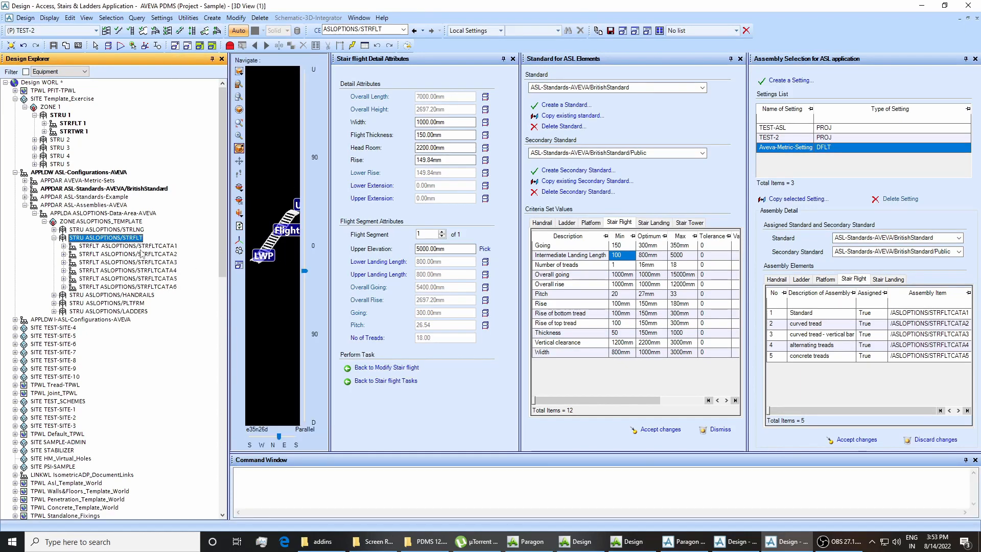
pyautogui.click(142, 270)
pyautogui.click(143, 279)
pyautogui.click(147, 287)
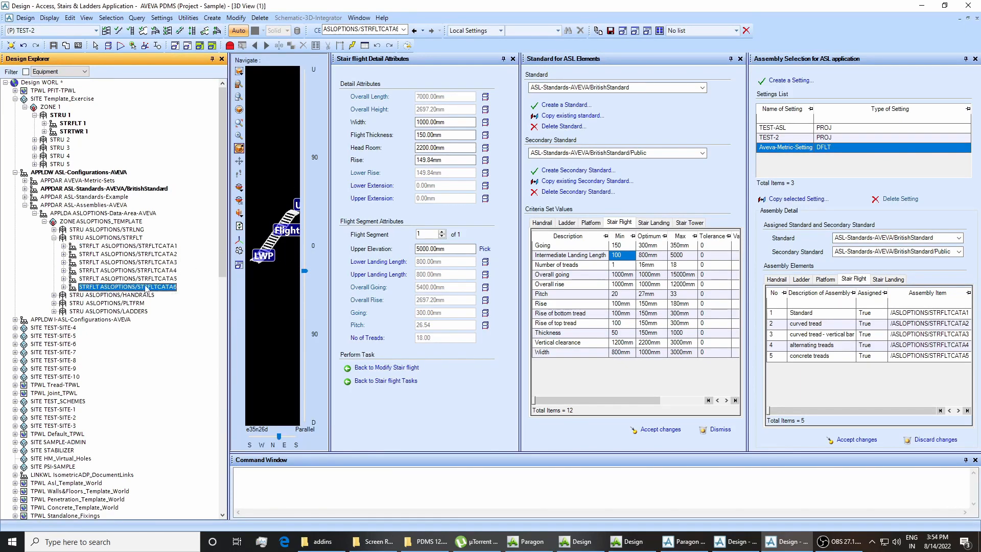
pyautogui.click(64, 246)
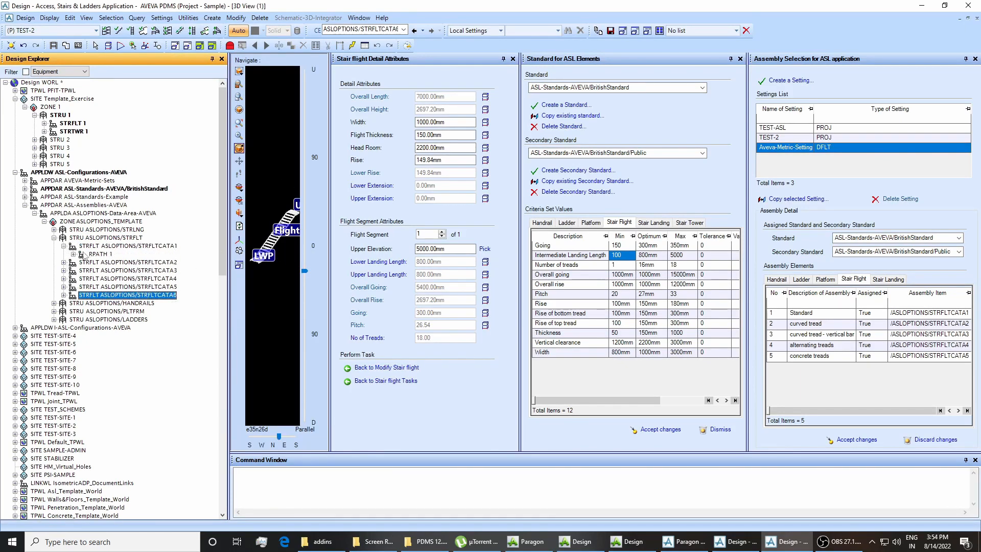
pyautogui.click(73, 254)
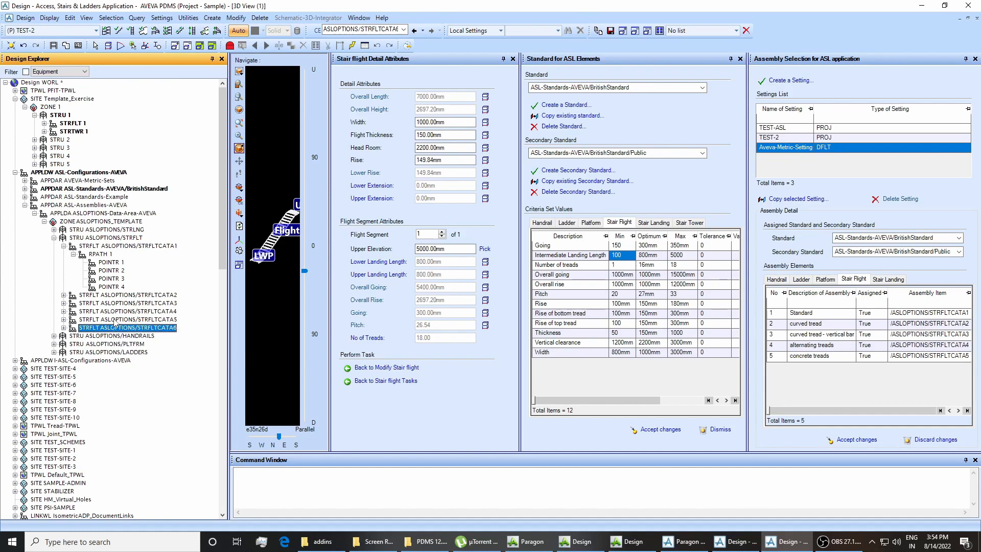
# Close the stair flight detail form and show the attributes of the modelled flight STRFLT 1 beside an enlarged 3D view
pyautogui.click(513, 59)
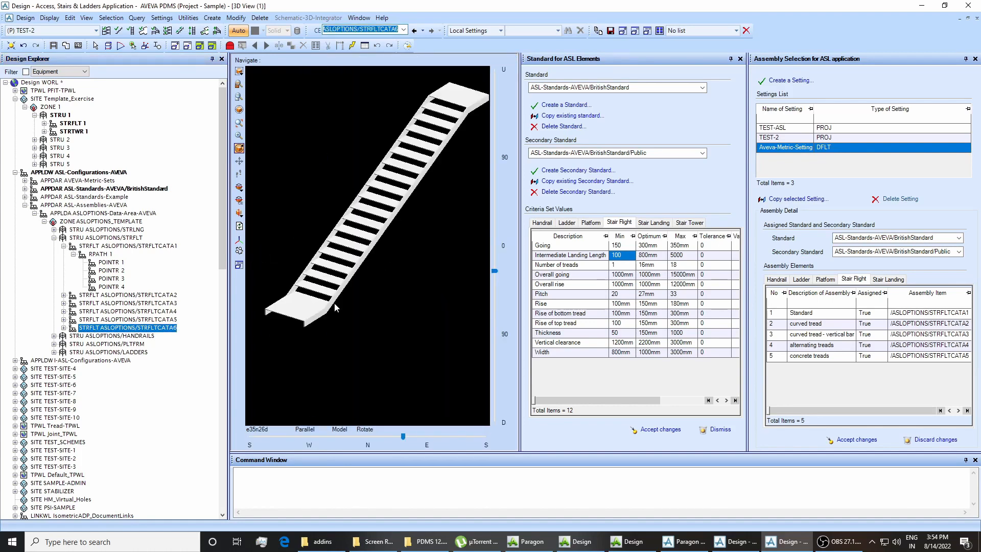
pyautogui.click(331, 299)
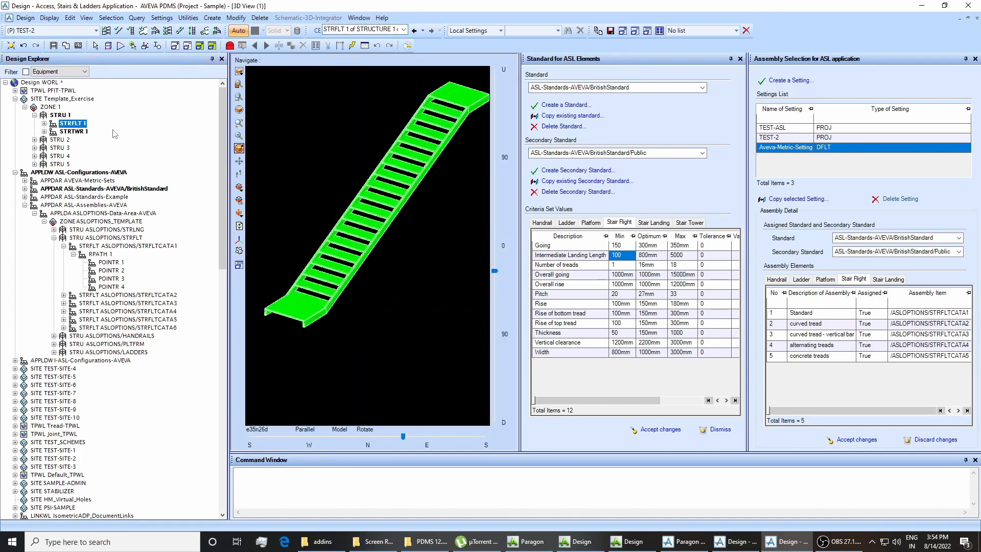
pyautogui.rightClick(82, 123)
pyautogui.click(106, 142)
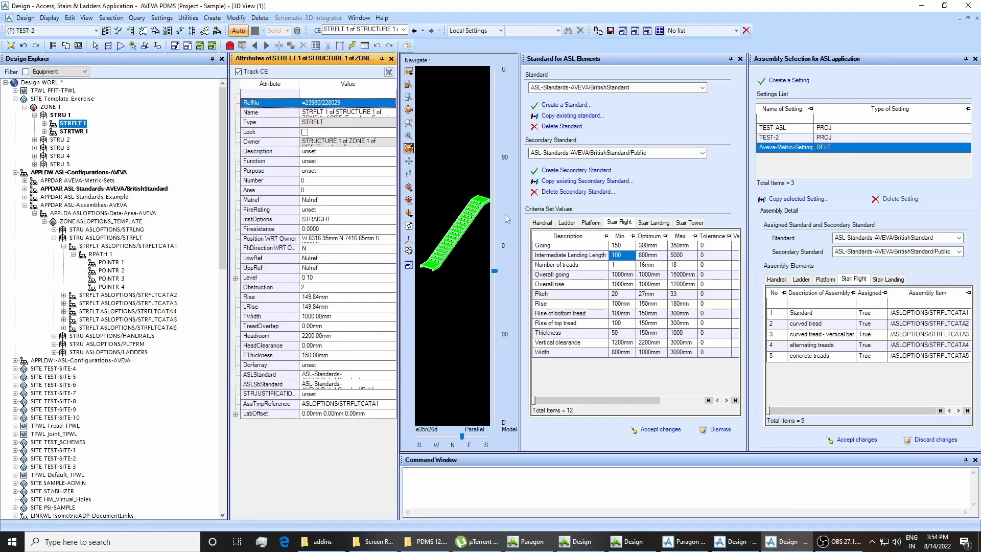
pyautogui.moveTo(519, 237); pyautogui.dragTo(609, 237)
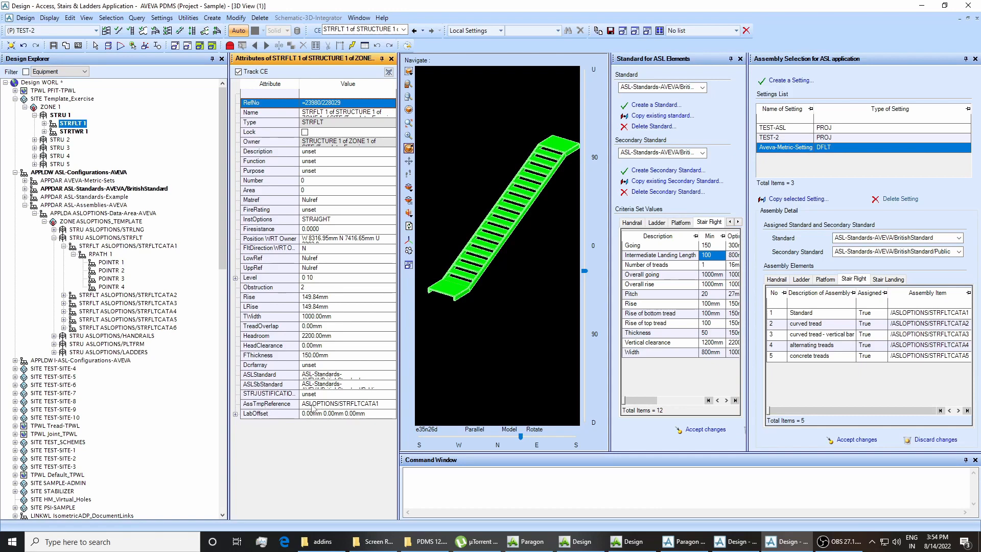
# Navigate to /ASLOPTIONS/STRFLTCATA1 from the flight's AssTmpReference by command, and check it against the Standard stair flight assembly's description and item
pyautogui.click(332, 406)
pyautogui.hotkey('ctrl', 'c')
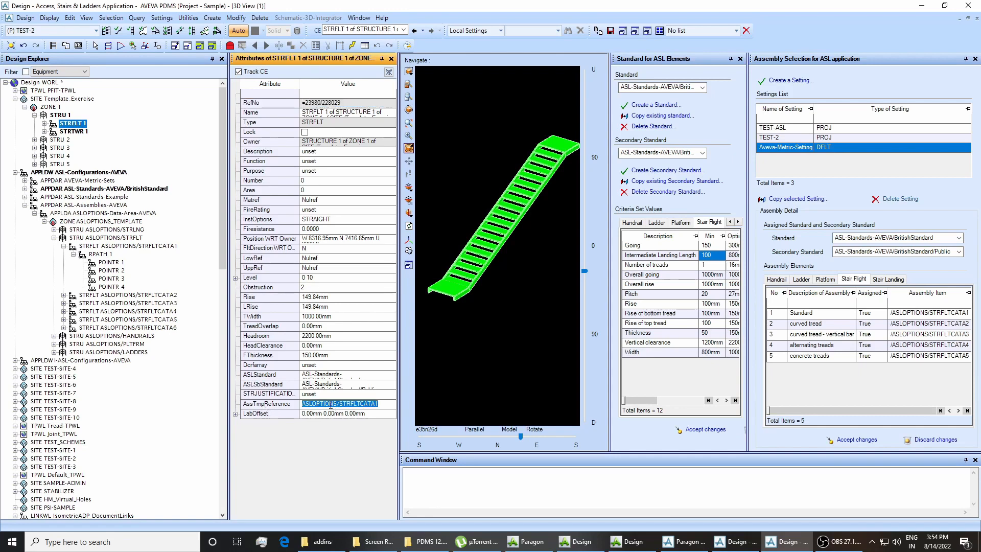
pyautogui.rightClick(331, 405)
pyautogui.click(357, 296)
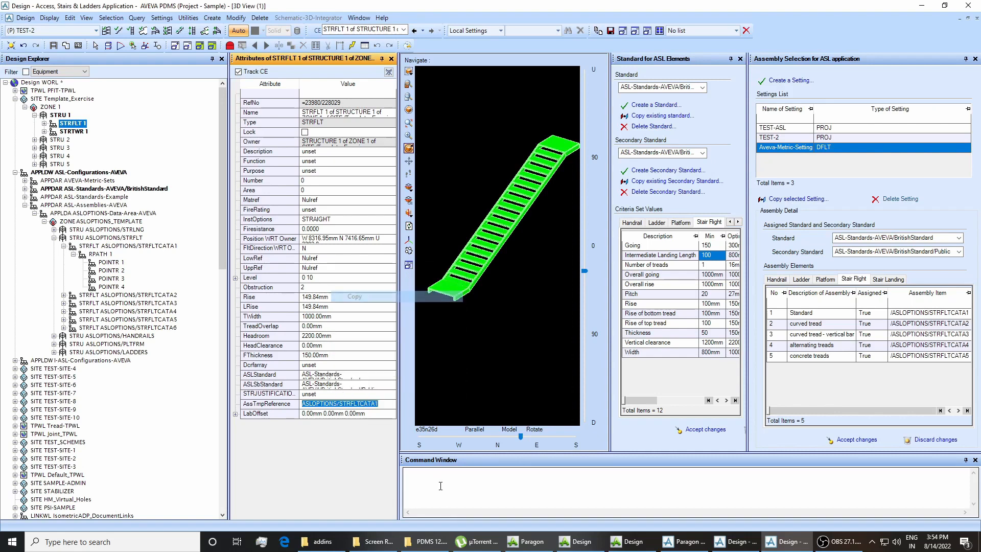
pyautogui.click(410, 503)
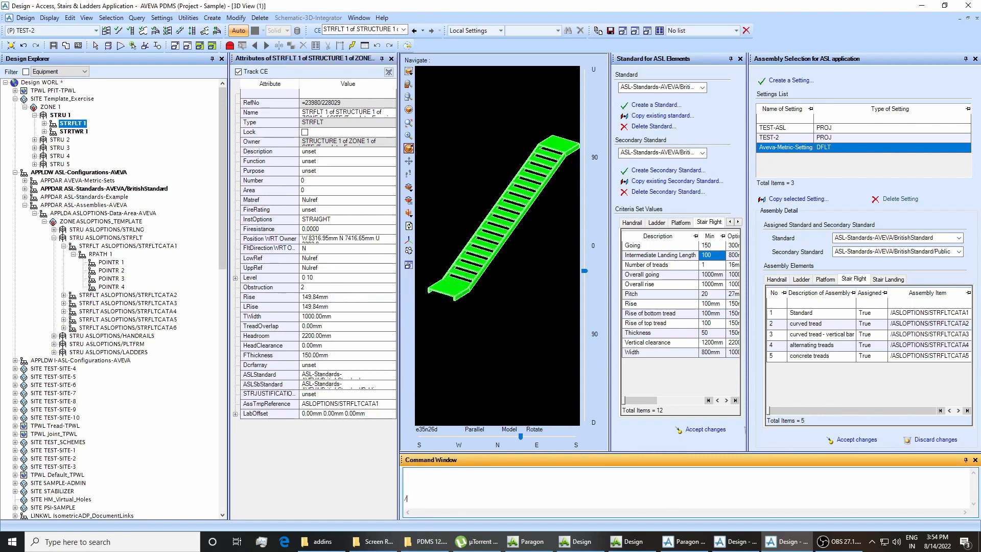
pyautogui.write('/')
pyautogui.hotkey('ctrl', 'v')
pyautogui.press('Return')
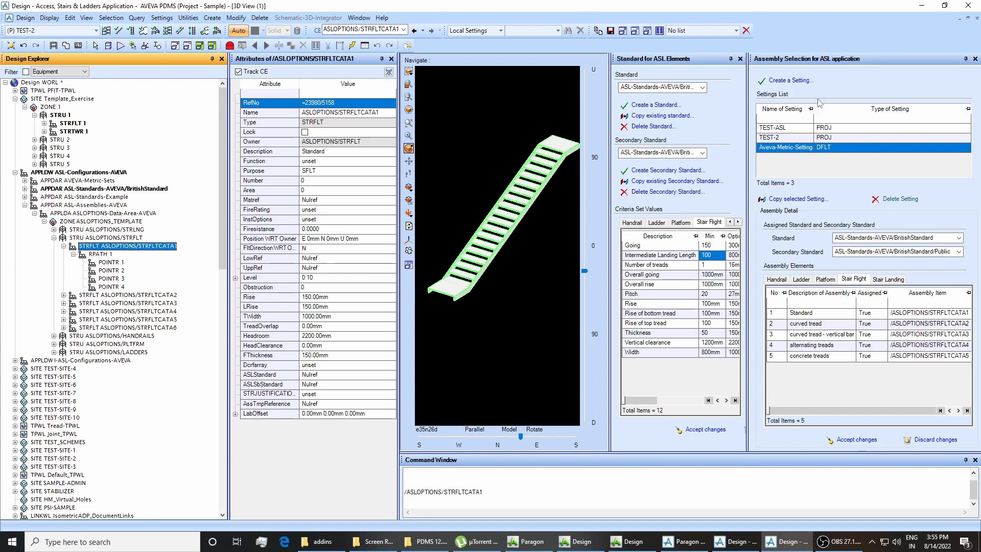
pyautogui.doubleClick(846, 313)
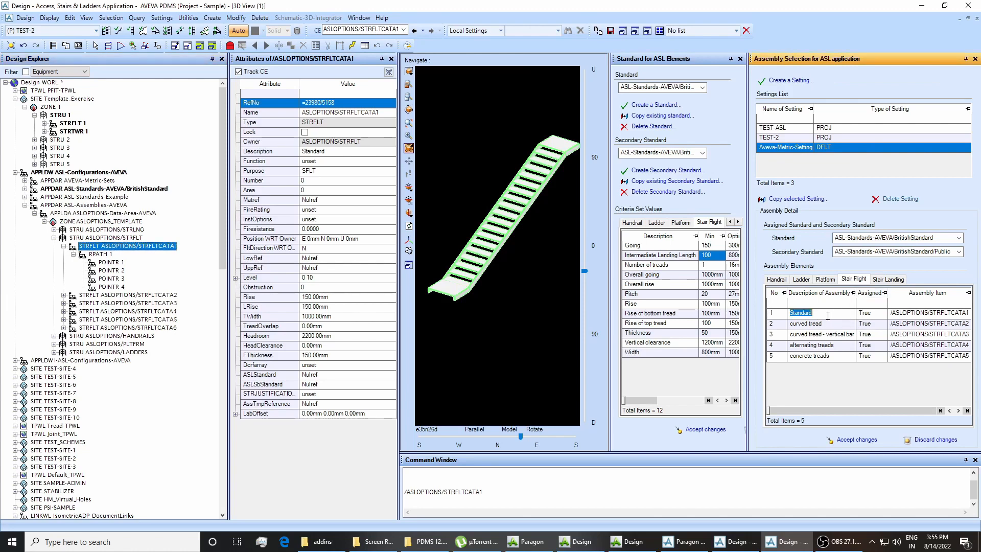
pyautogui.doubleClick(900, 313)
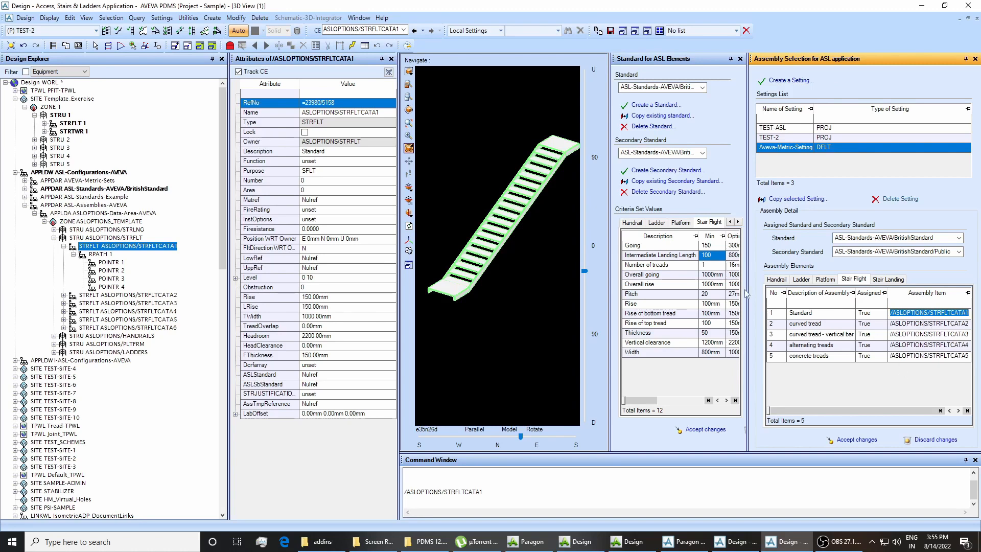
# Collapse STRFLTCATA1 and check the attributes of stair flight templates STRFLTCATA1 to STRFLTCATA5 one after another
pyautogui.doubleClick(85, 246)
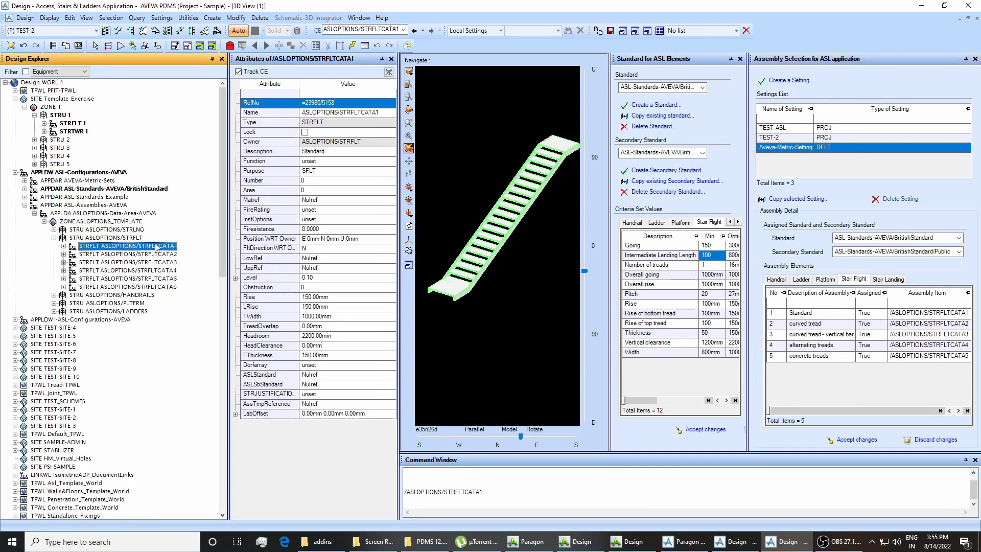
pyautogui.click(170, 289)
pyautogui.click(171, 247)
pyautogui.click(170, 287)
pyautogui.click(174, 254)
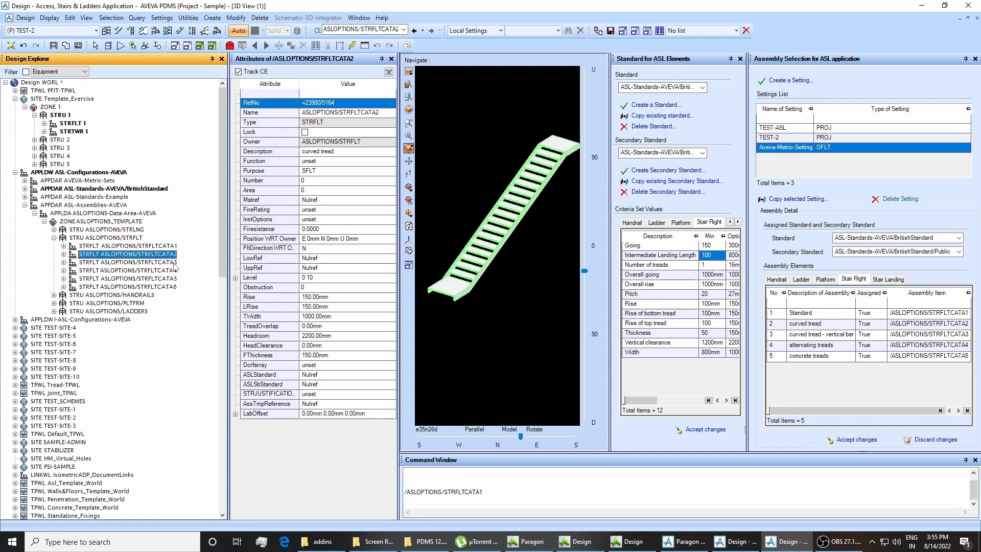
pyautogui.click(174, 262)
pyautogui.click(176, 270)
pyautogui.click(176, 279)
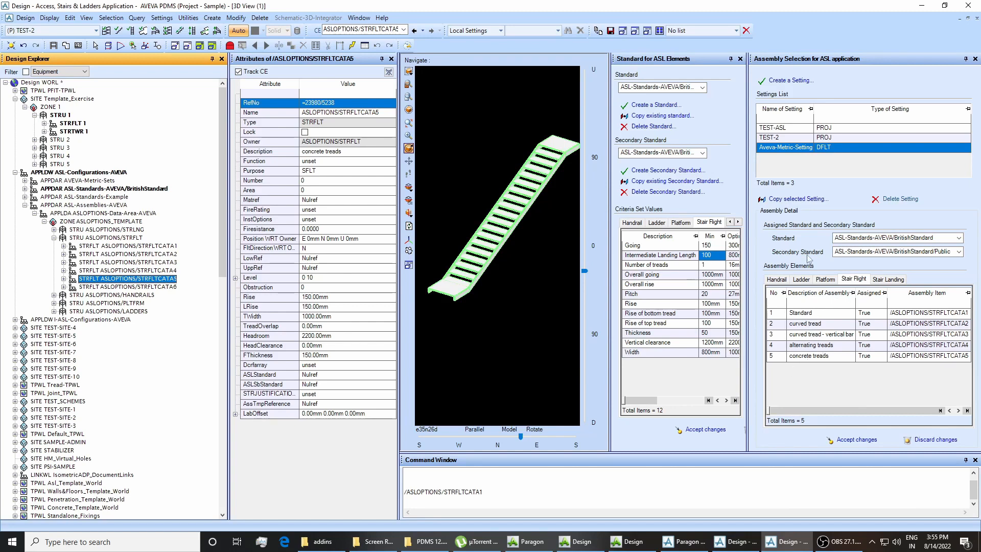
# Compare the stair flight assemblies of settings TEST-2 and Aveva-Metric-Setting, checking the attributes of template STRFLTCATA6
pyautogui.click(783, 139)
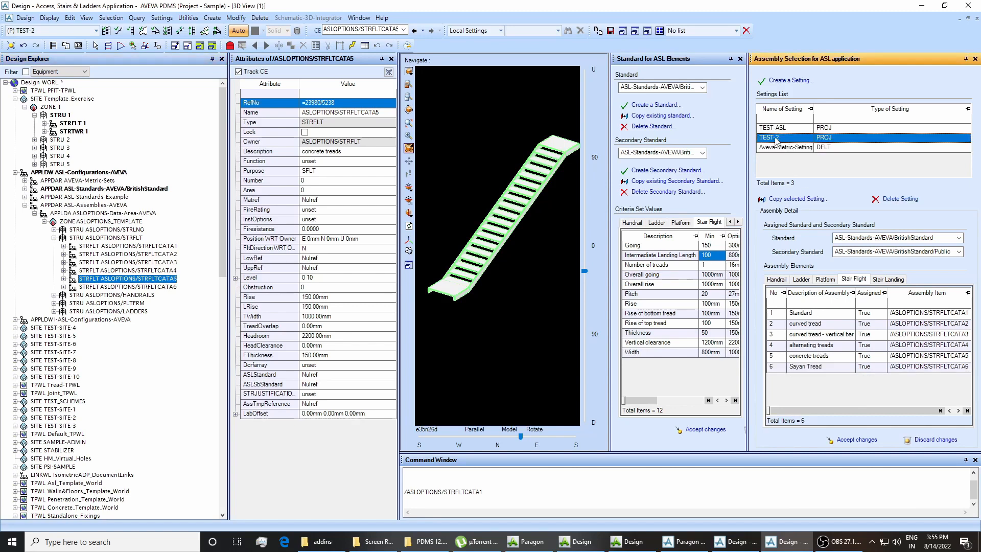
pyautogui.click(806, 148)
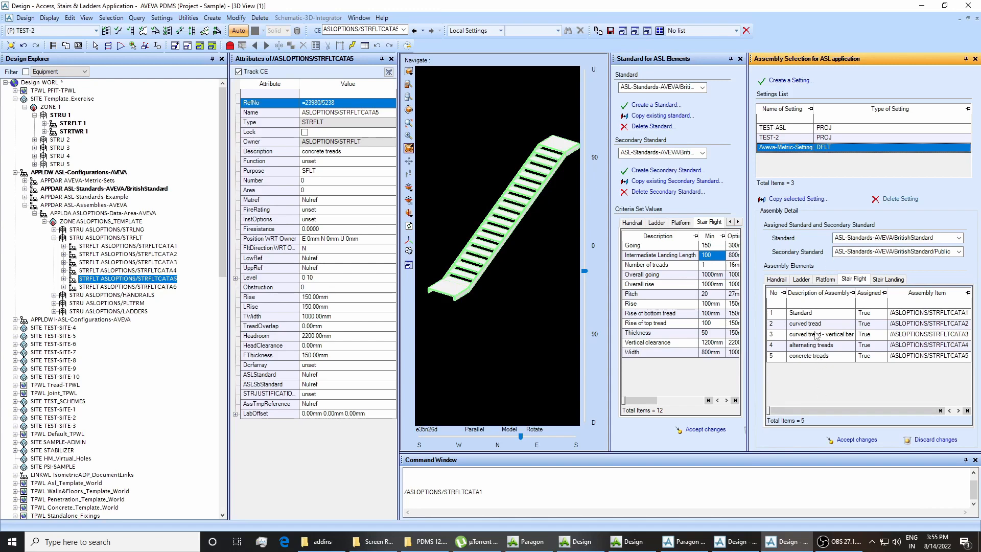
pyautogui.click(94, 287)
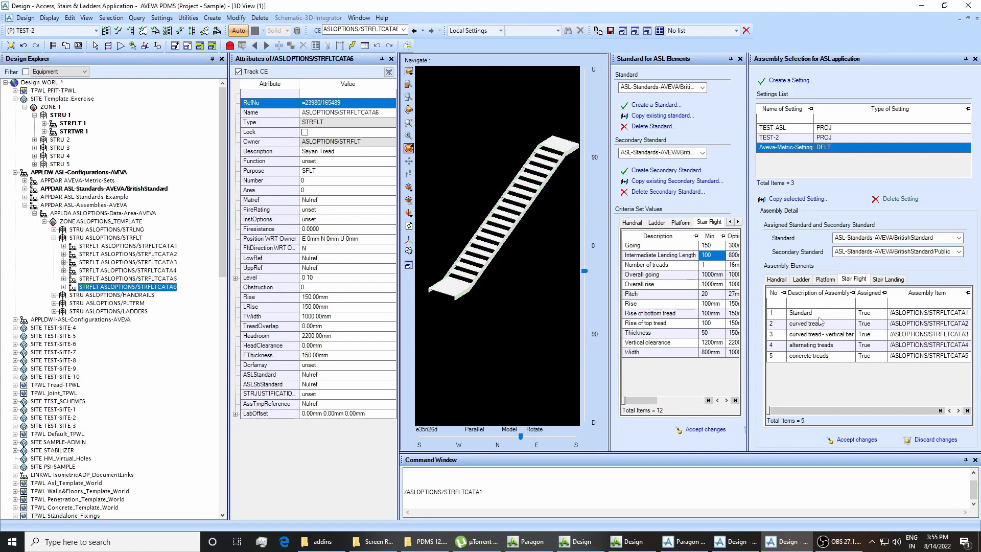
pyautogui.doubleClick(820, 335)
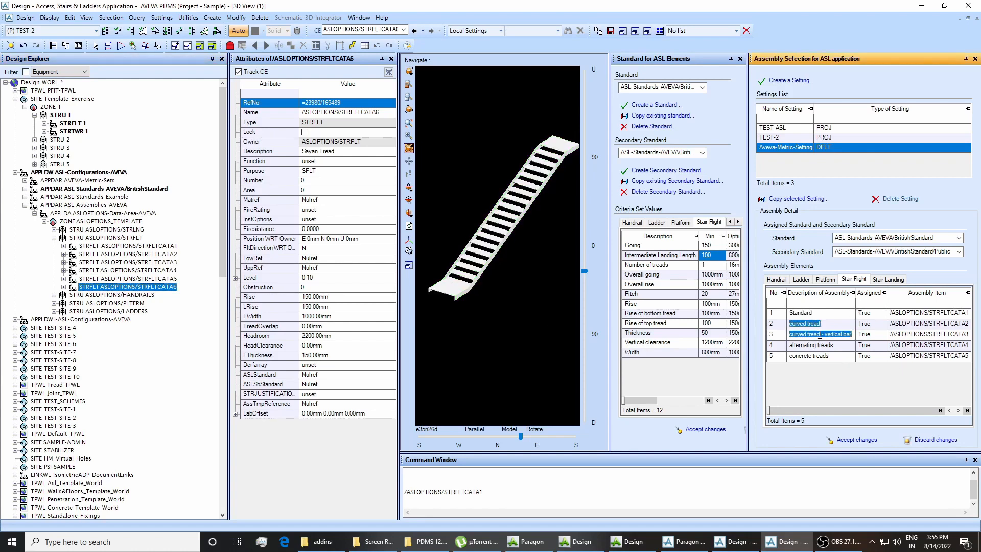
# Check the descriptions of templates STRFLTCATA1 to STRFLTCATA3 against the assembly descriptions and items in the stair flight list
pyautogui.click(113, 244)
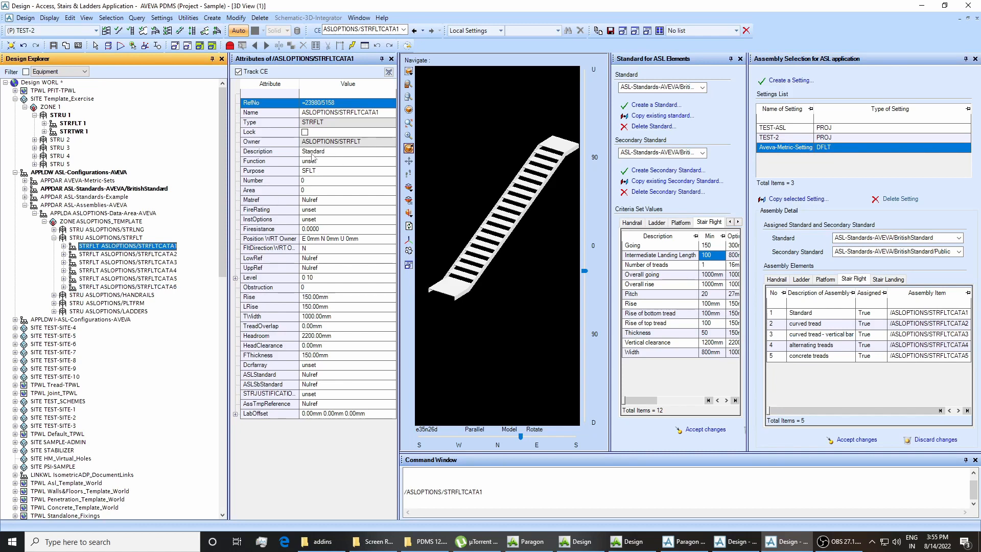
pyautogui.click(122, 255)
pyautogui.click(820, 335)
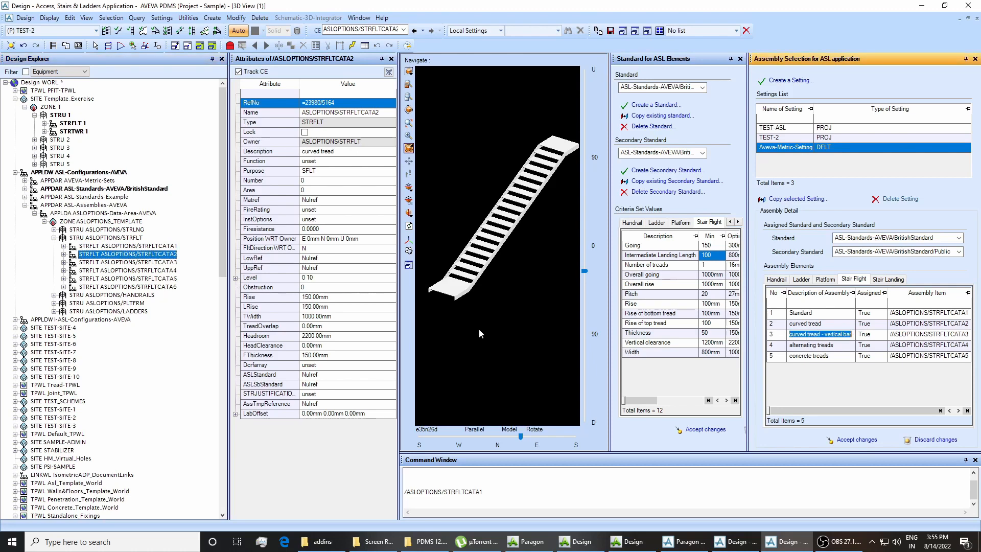
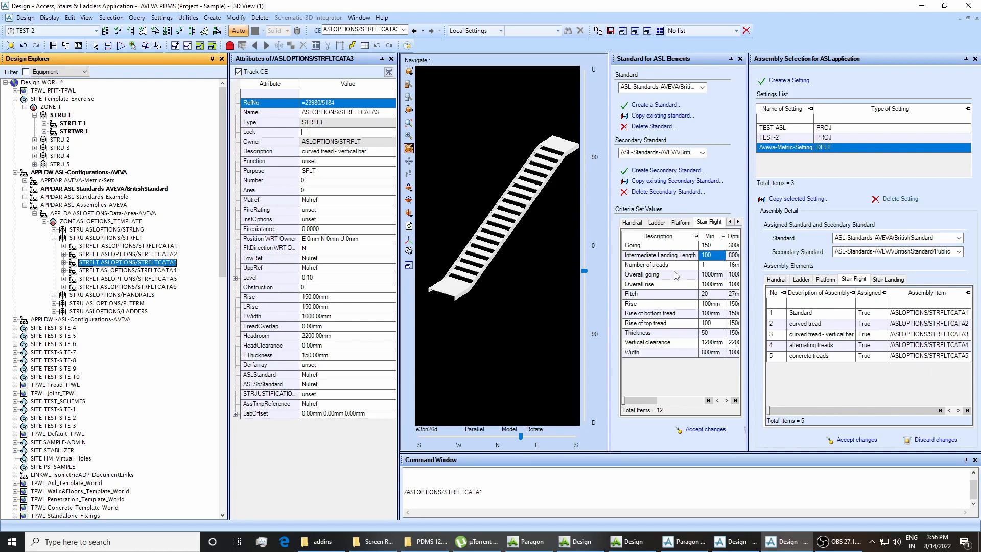
pyautogui.click(903, 314)
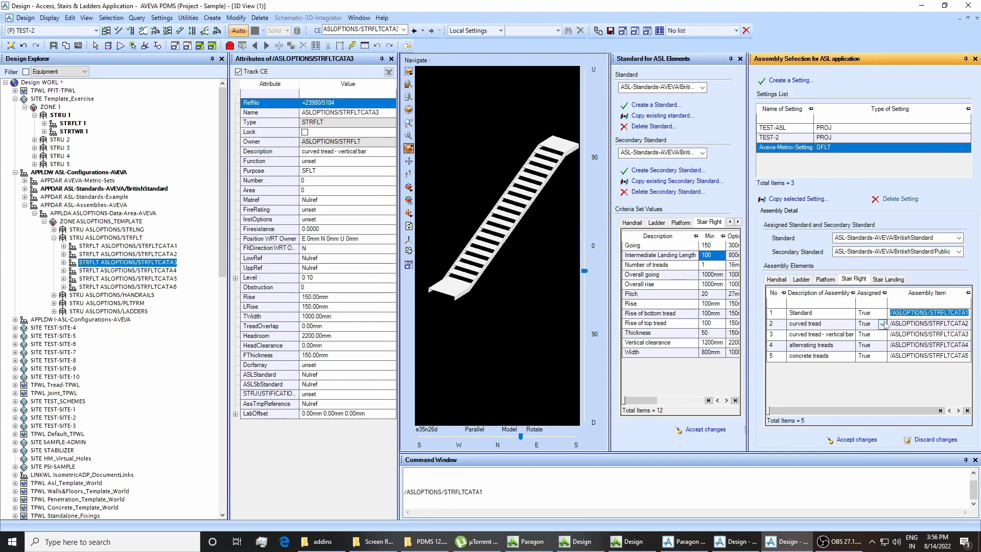
# Close the attributes display, open STRFLT 1 for modification and look through its available stair flight assemblies
pyautogui.click(391, 59)
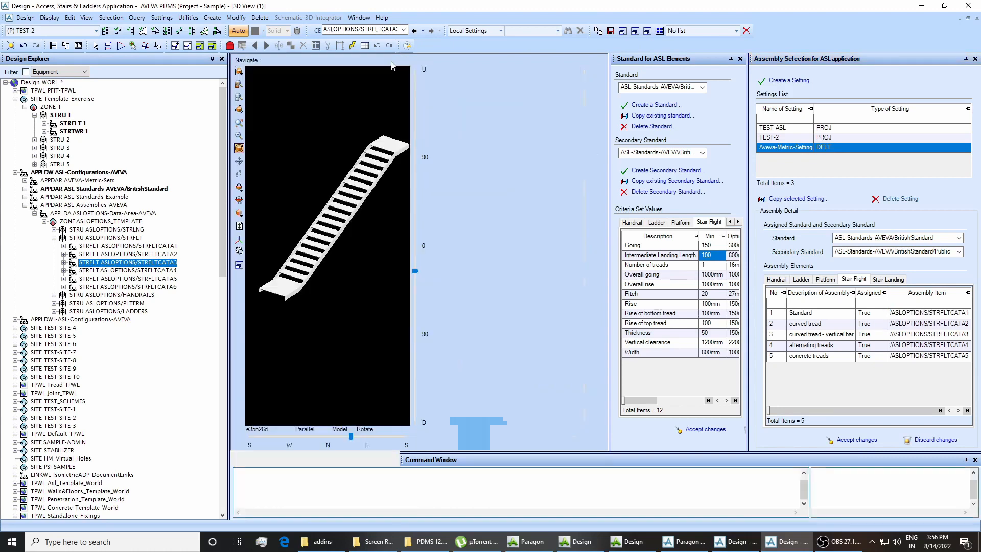
pyautogui.click(409, 188)
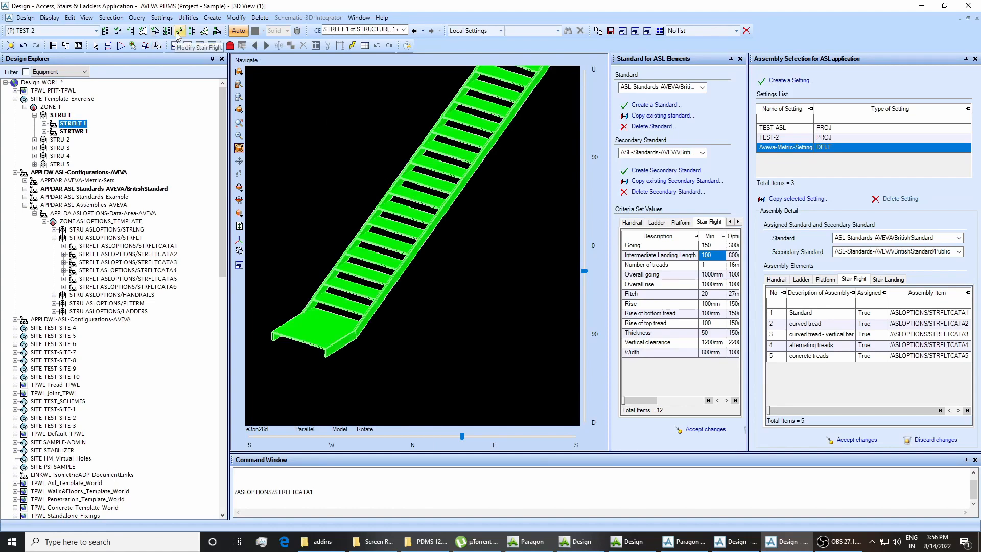
pyautogui.click(156, 45)
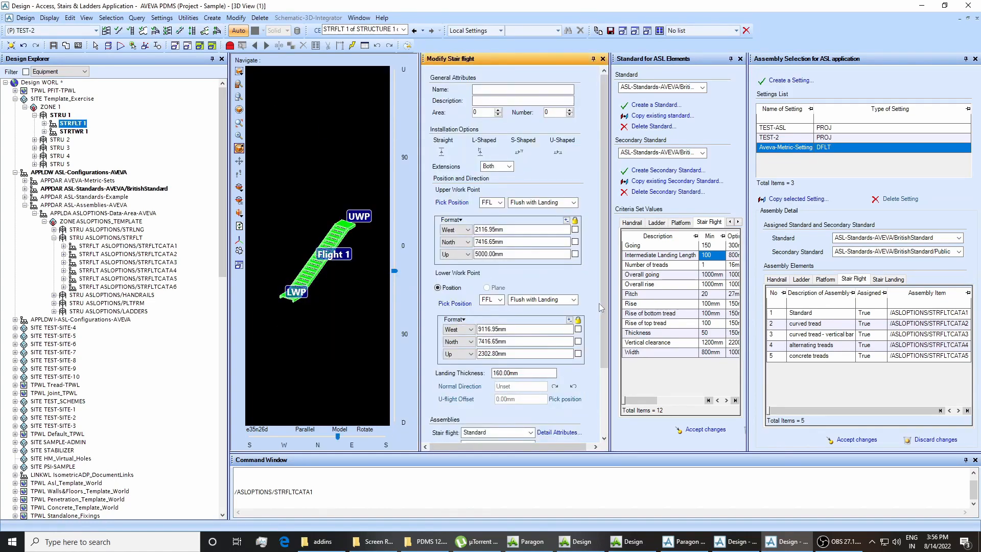
pyautogui.scroll(-3, 599, 302)
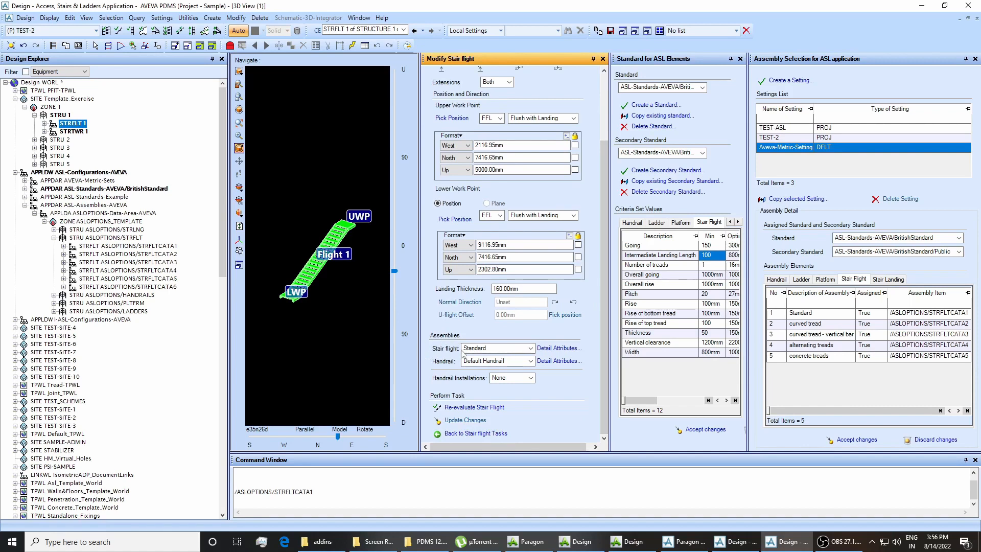
pyautogui.click(470, 350)
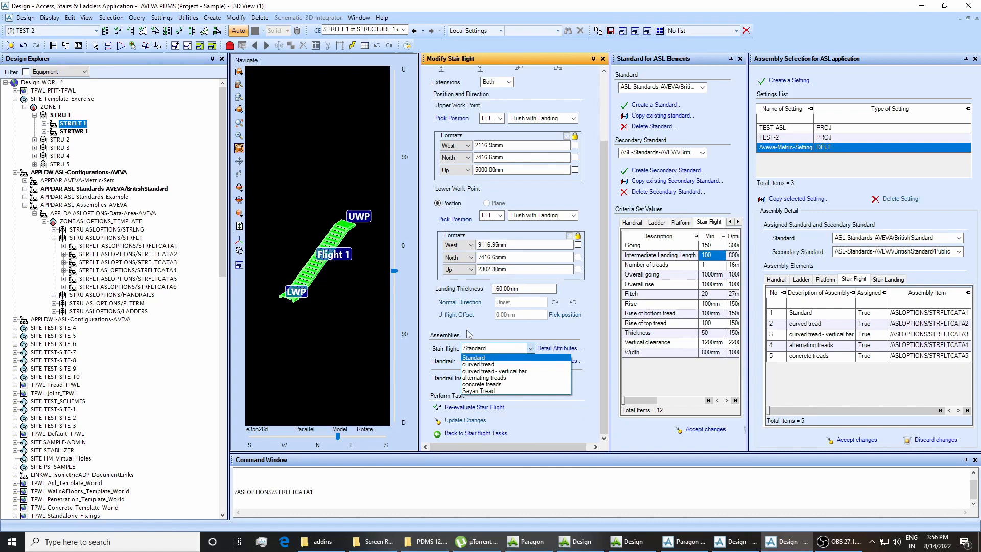
pyautogui.click(531, 346)
# Make Aveva-Metric-Setting the active ASL setting and reopen STRFLT 1 for modification to check its available stair flight assemblies
pyautogui.click(26, 33)
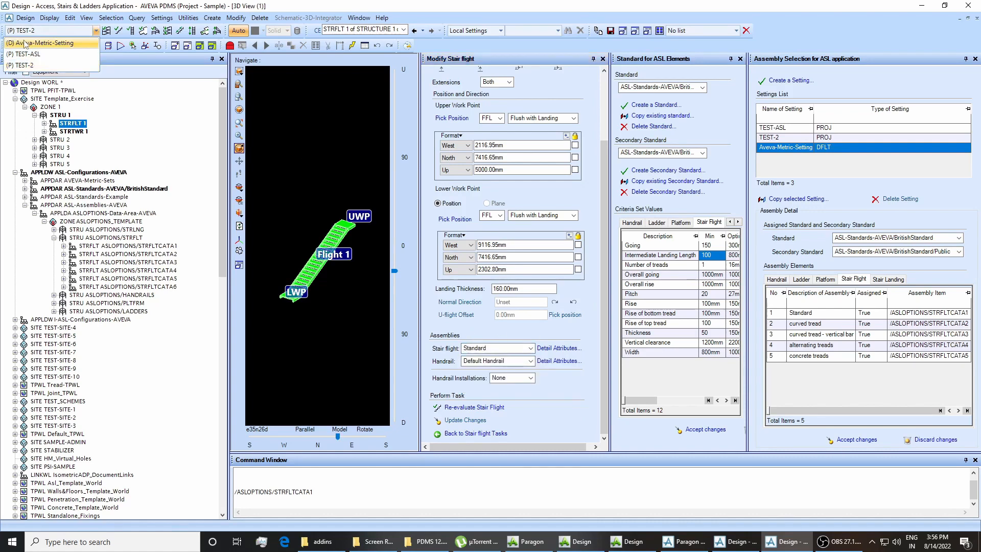
pyautogui.click(25, 40)
pyautogui.click(603, 59)
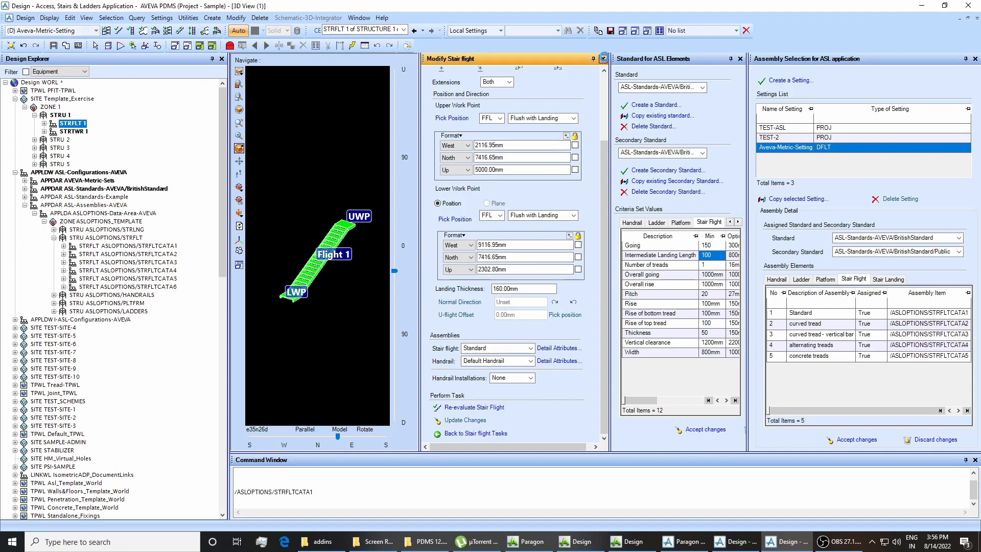
pyautogui.click(430, 264)
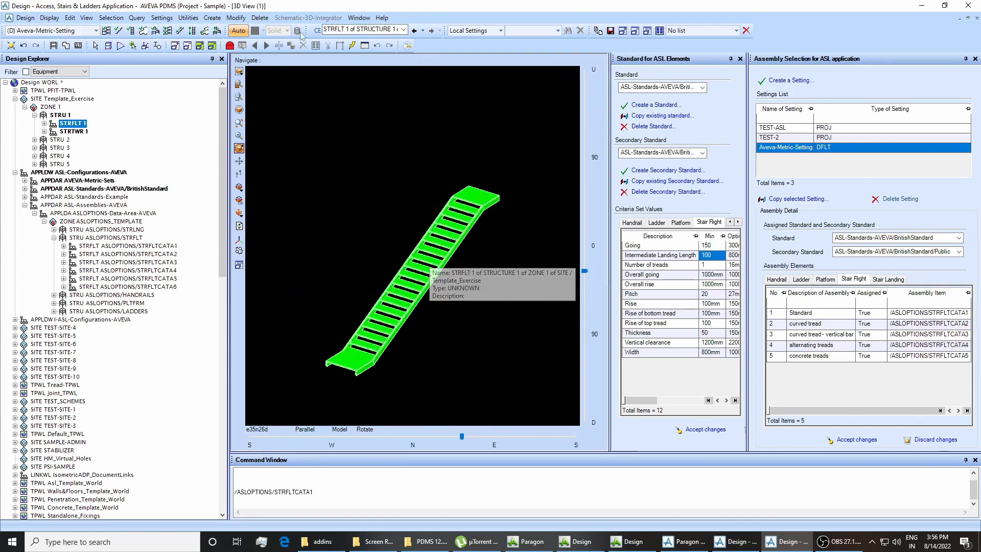
pyautogui.click(179, 32)
pyautogui.click(531, 348)
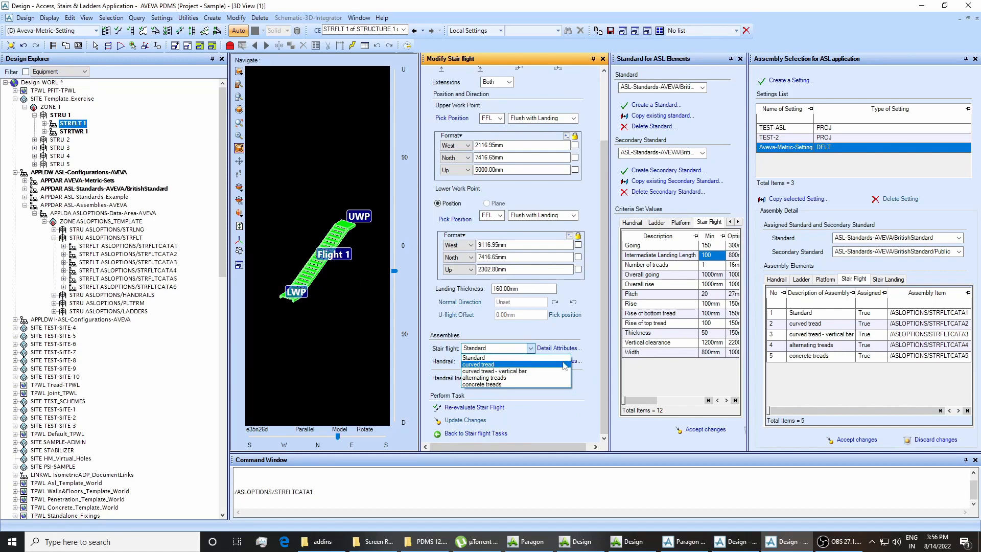
pyautogui.click(787, 151)
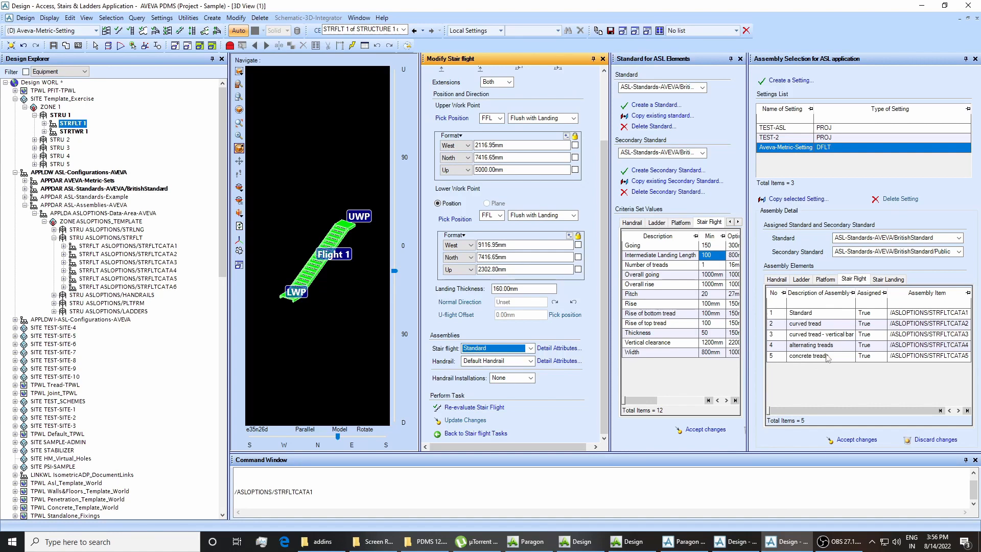
# Compare the flight's Standard assembly choice with the Standard entry and its item /ASLOPTIONS/STRFLTCATA1 in the assembly selection
pyautogui.click(508, 348)
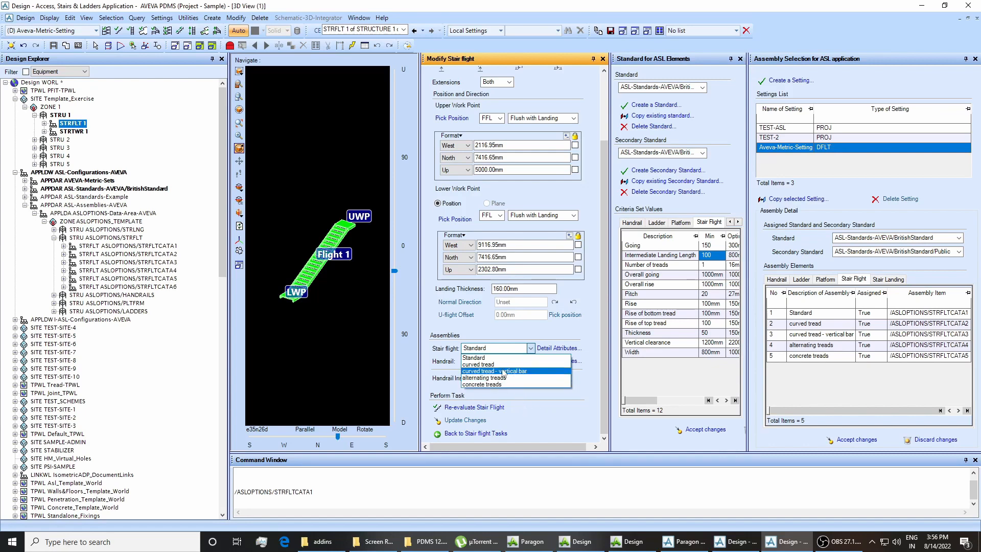
pyautogui.click(483, 357)
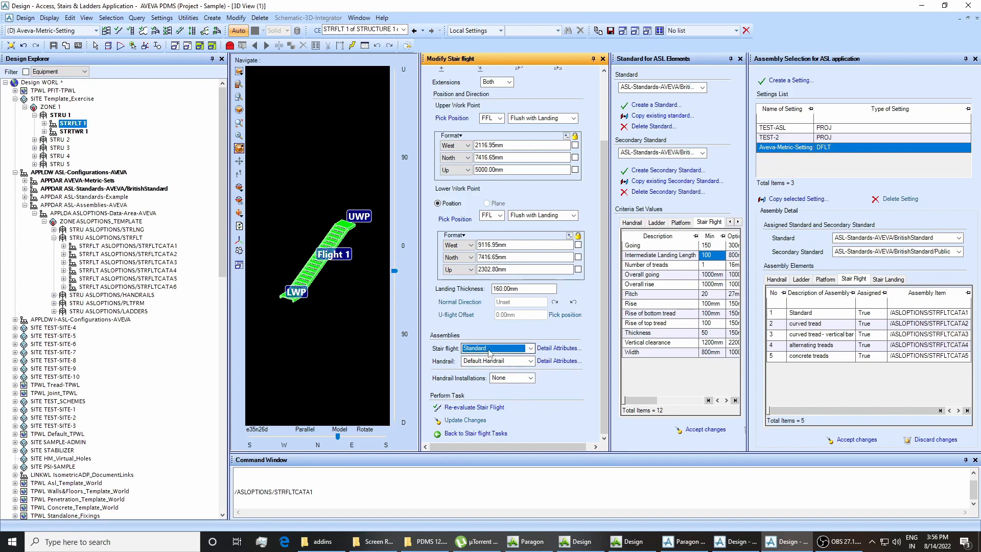
pyautogui.click(815, 314)
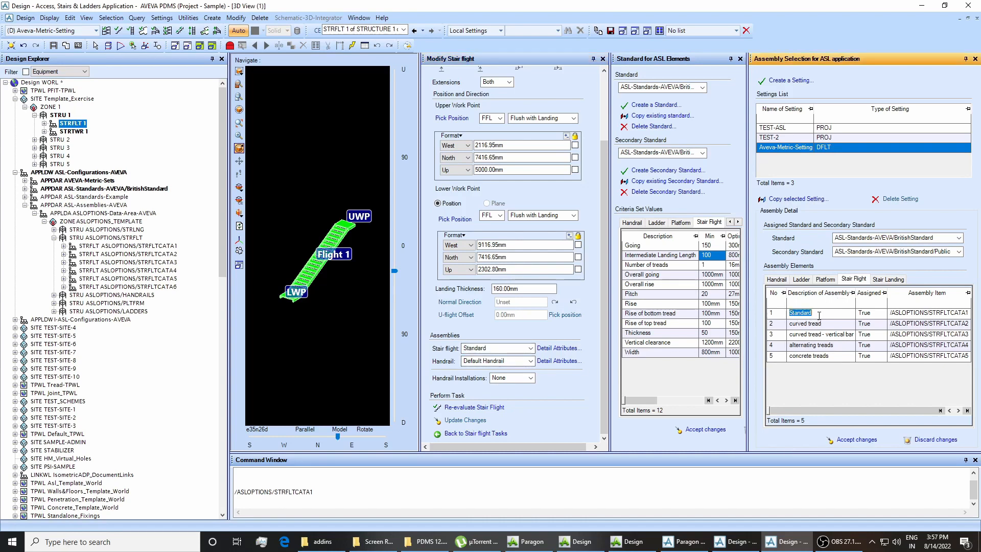
pyautogui.click(911, 312)
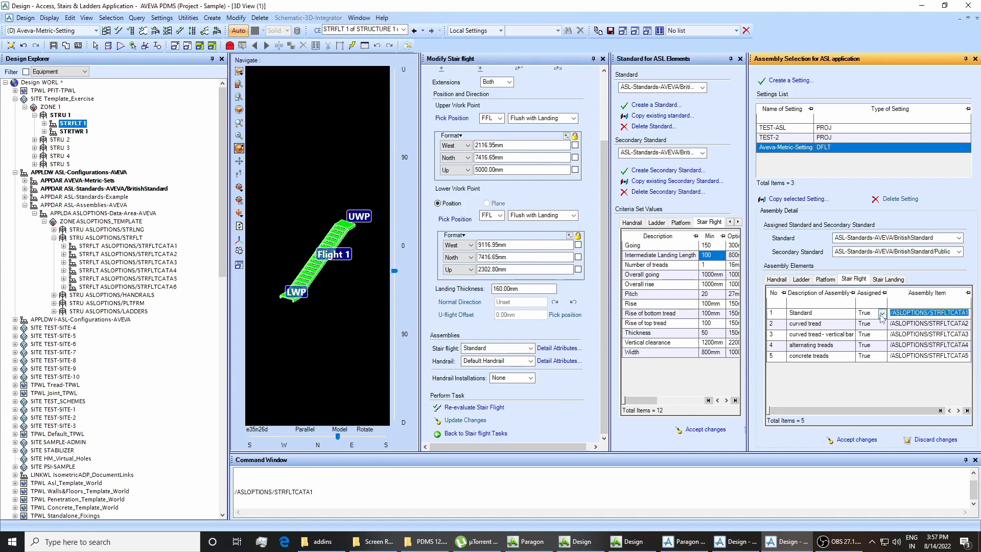
pyautogui.click(529, 348)
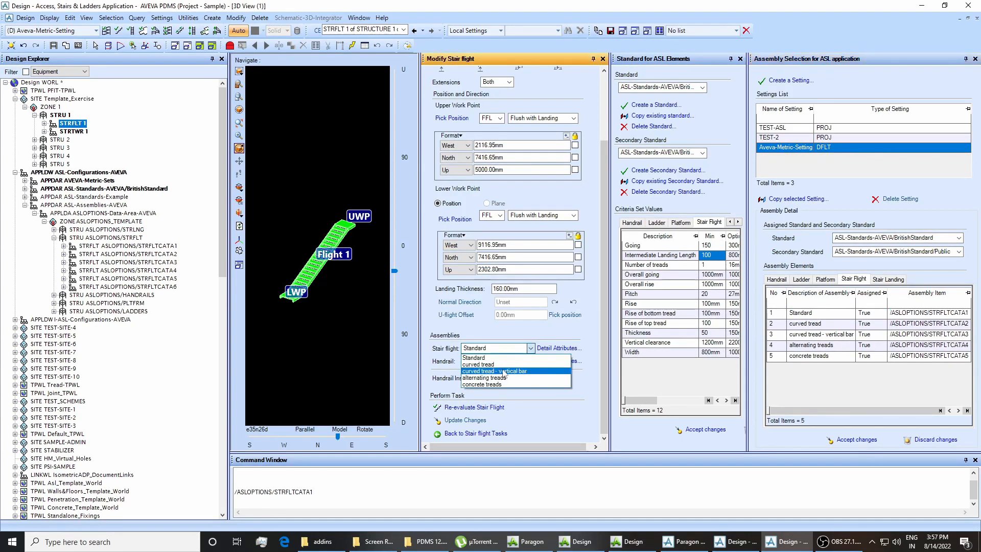
pyautogui.click(534, 359)
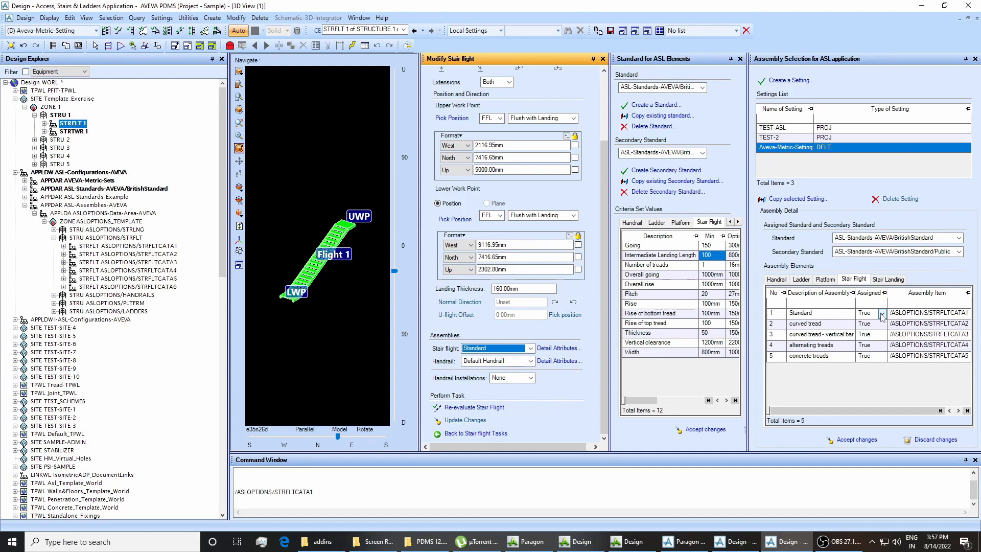
pyautogui.click(502, 348)
pyautogui.click(489, 360)
pyautogui.doubleClick(921, 313)
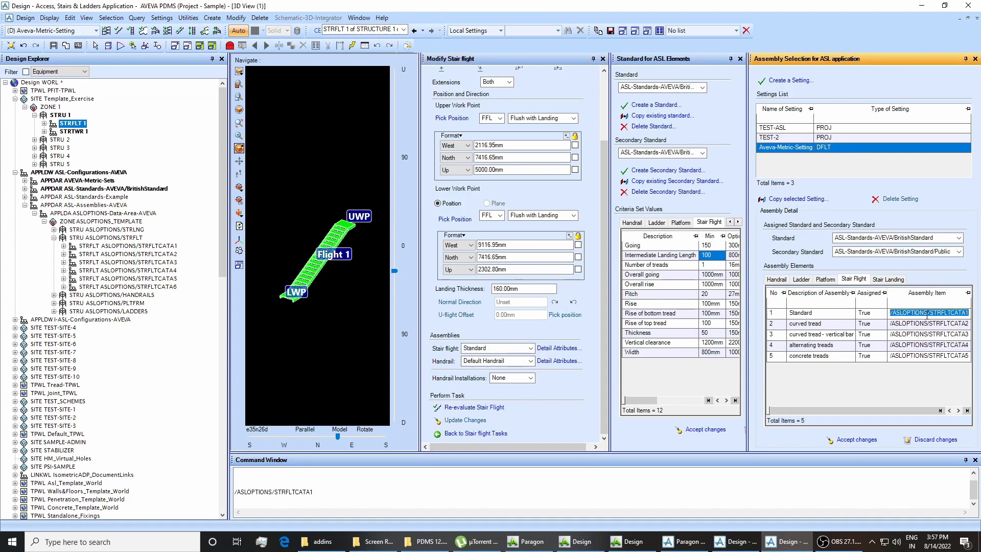
# Set the stair flight assembly of STRFLT 1 to curved tread and re-evaluate the flight
pyautogui.click(333, 309)
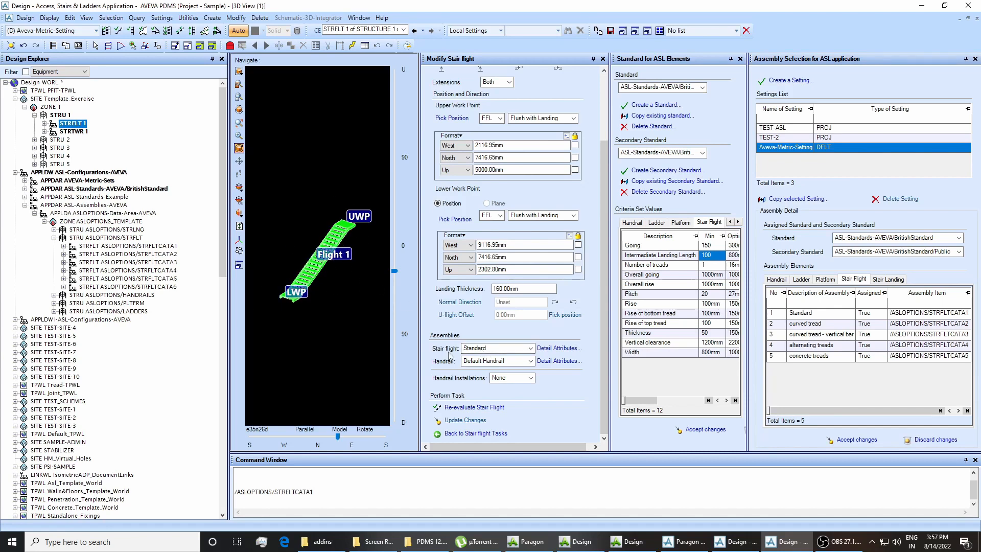
pyautogui.click(482, 348)
pyautogui.click(481, 365)
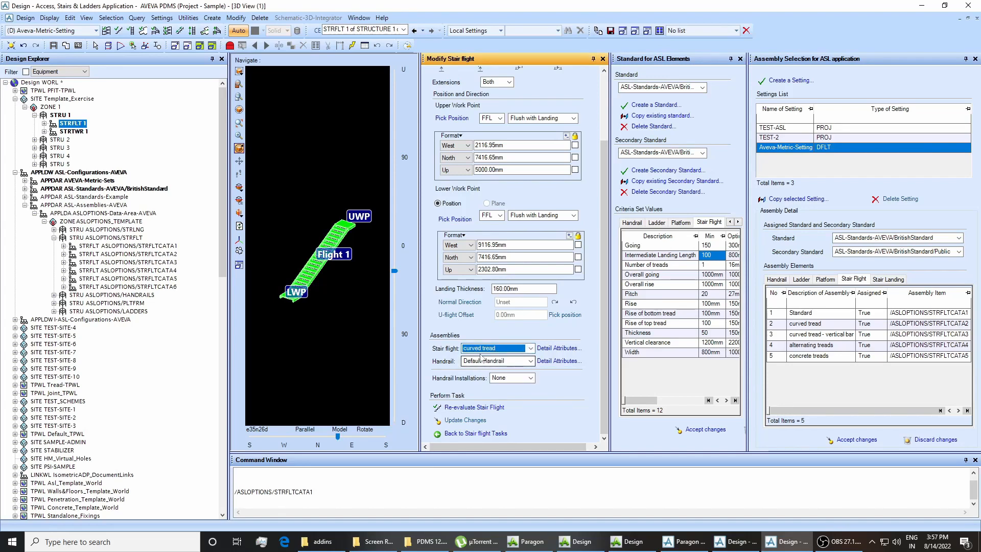
pyautogui.click(474, 408)
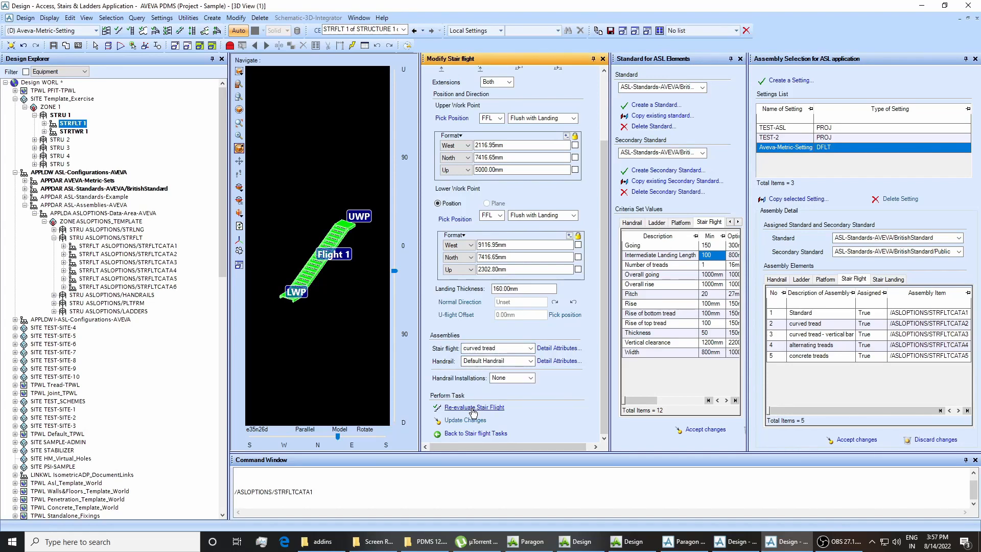
# Close the stair flight modification and examine the curved tread flight in the 3D view
pyautogui.moveTo(512, 250); pyautogui.dragTo(543, 269, button='middle')
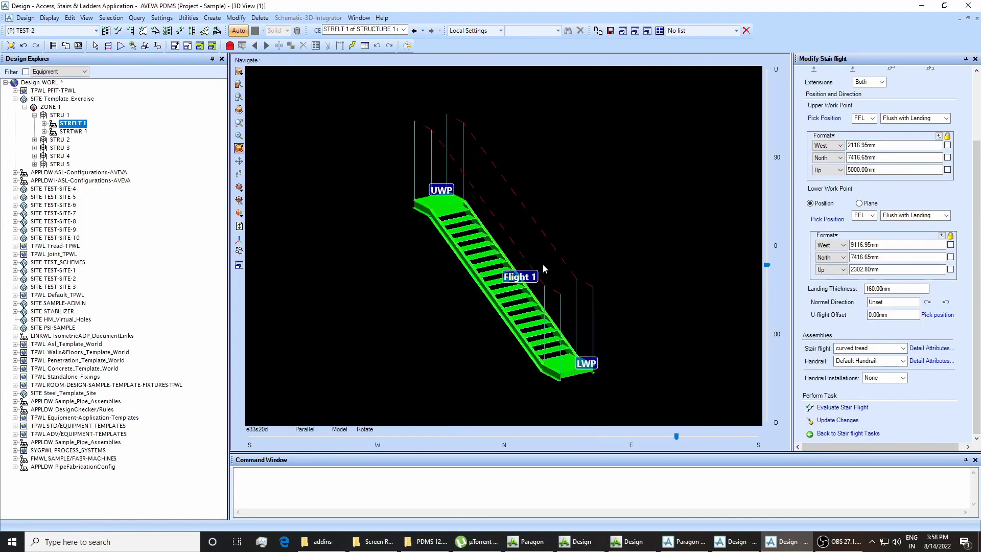
pyautogui.scroll(2, 492, 241)
pyautogui.click(32, 264)
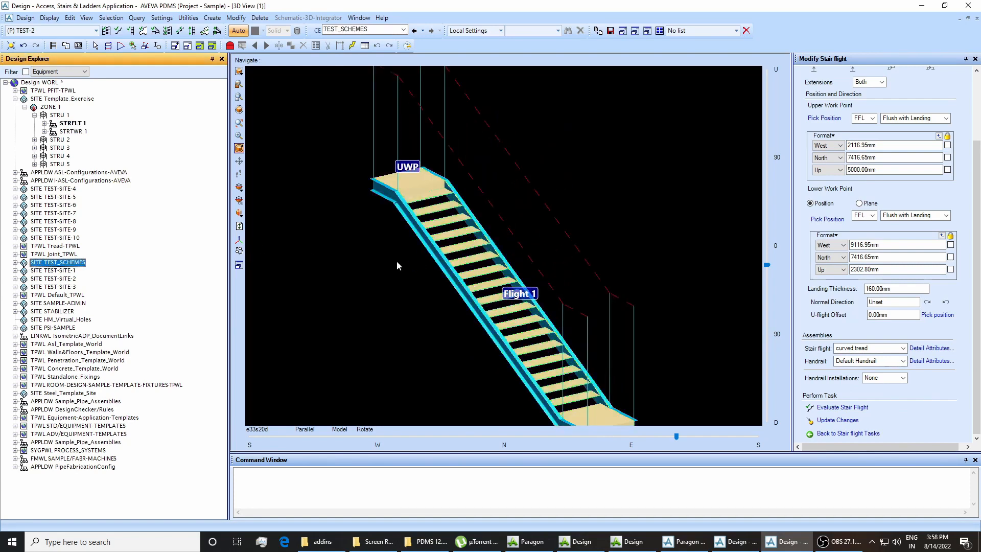
pyautogui.click(975, 59)
pyautogui.moveTo(656, 256); pyautogui.dragTo(613, 268, button='middle')
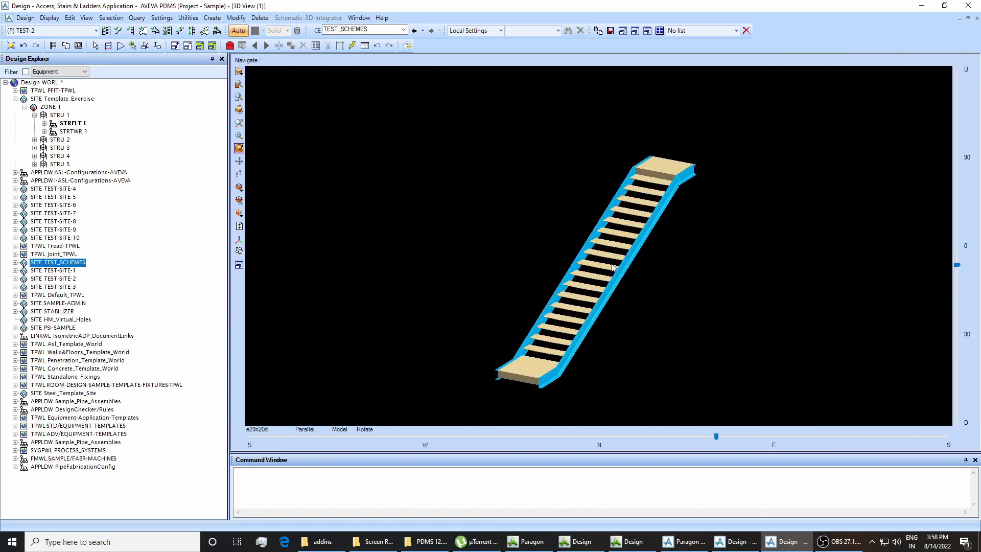
pyautogui.click(613, 267)
# Open the ASL settings and look up the curved tread stair flight assembly and its item /ASLOPTIONS/STRFLTCATA2 under TEST-2
pyautogui.click(162, 18)
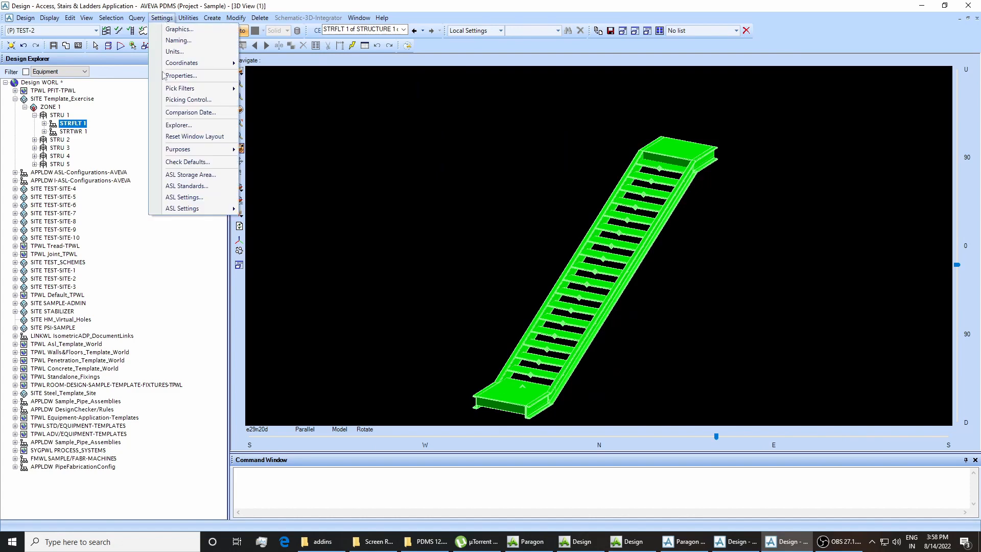
pyautogui.click(186, 197)
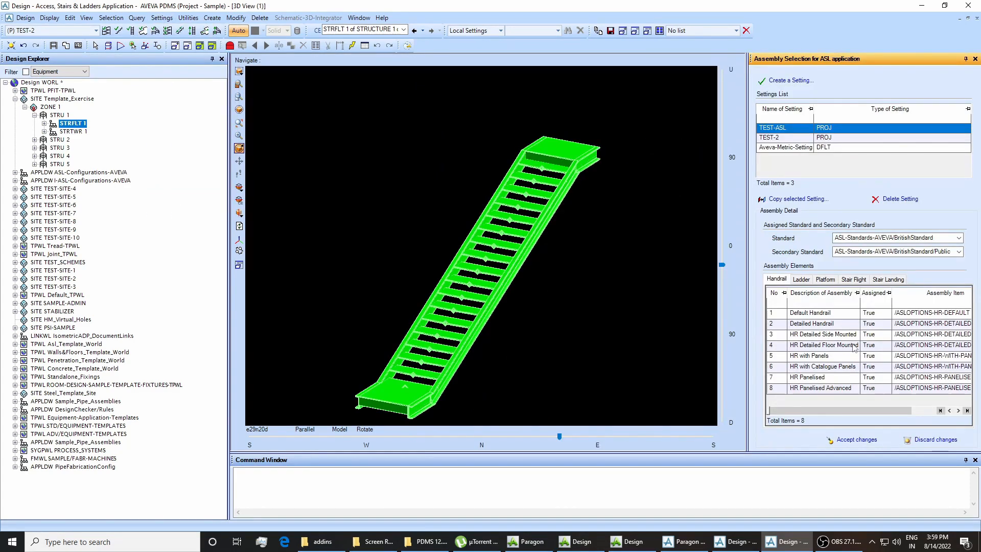
pyautogui.click(822, 138)
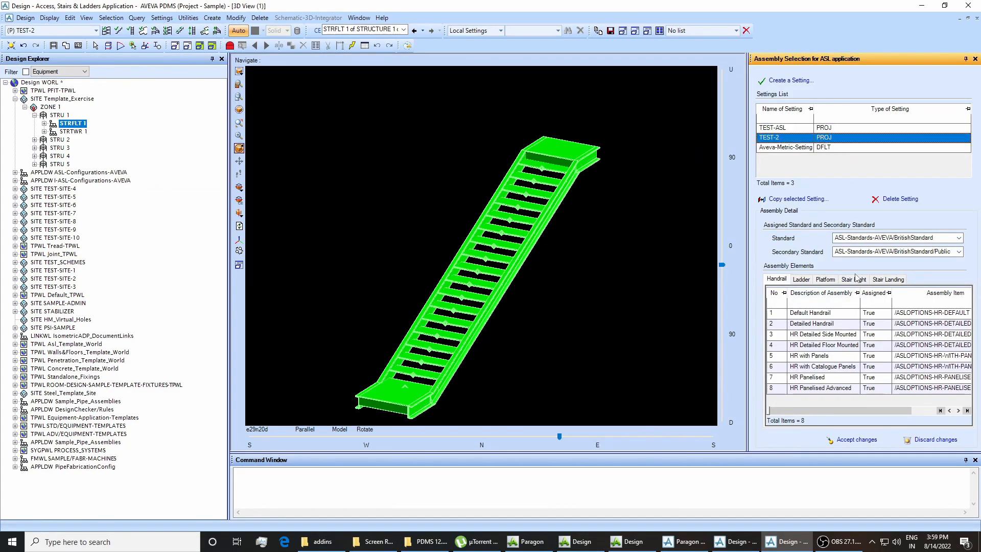
pyautogui.click(855, 279)
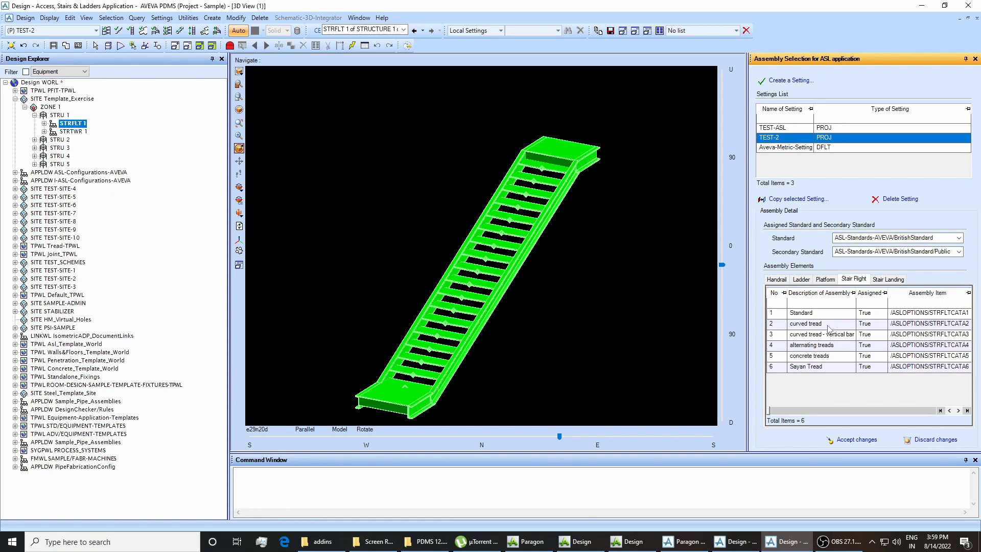
pyautogui.click(828, 325)
pyautogui.click(938, 324)
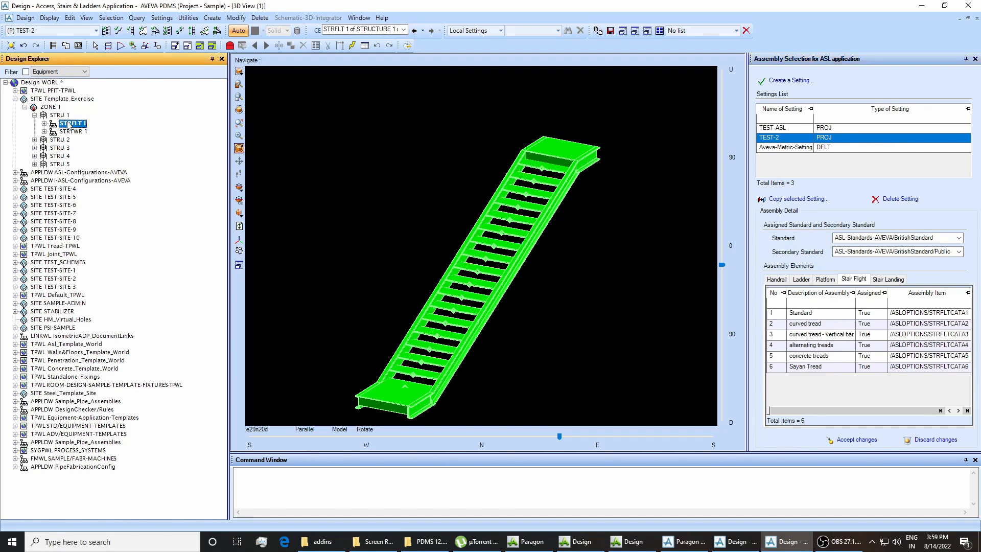
# Display the attributes of STRFLT 1 to check its assembly template reference
pyautogui.rightClick(68, 124)
pyautogui.click(87, 142)
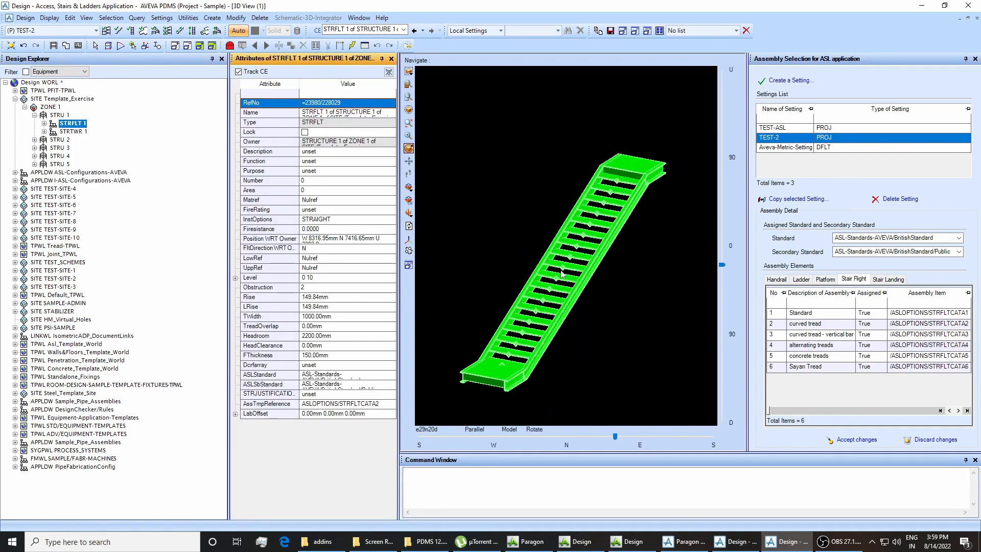
pyautogui.scroll(-1, 562, 275)
# Expand ASL-Configurations-AVEVA through ASLOPTIONS_TEMPLATE to ASLOPTIONS/STRFLT and compare the contents of templates STRFLTCATA2 and STRFLTCATA1
pyautogui.doubleClick(82, 174)
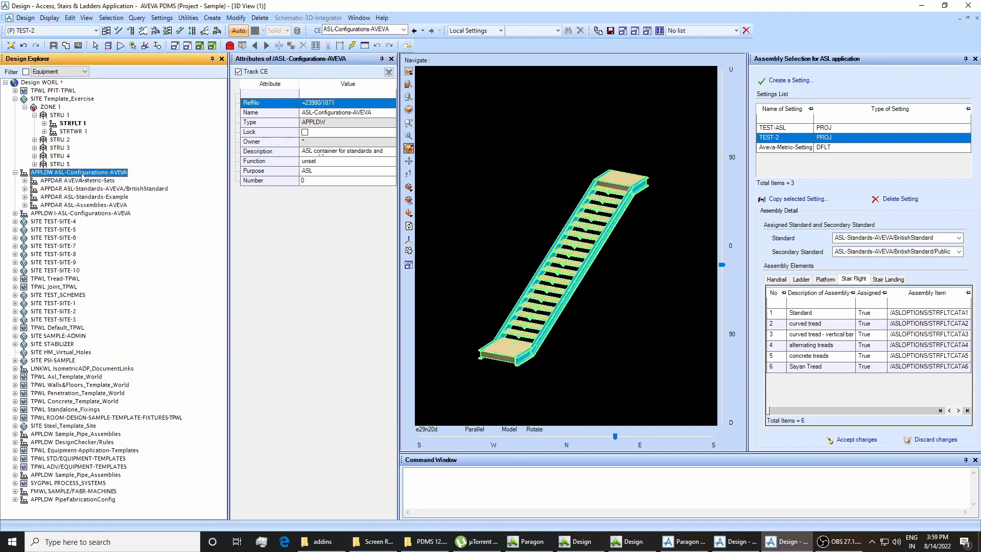
pyautogui.doubleClick(112, 189)
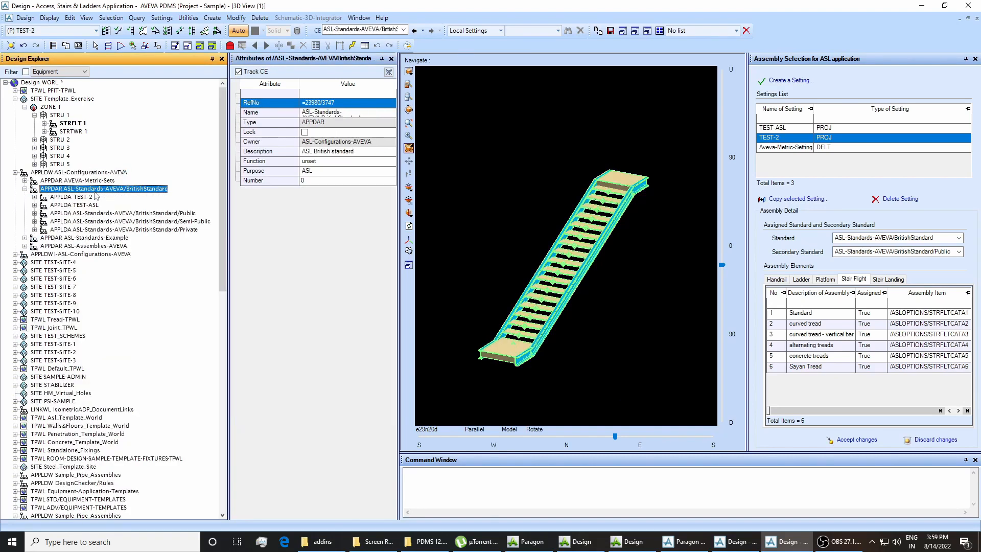
pyautogui.doubleClick(95, 191)
pyautogui.doubleClick(90, 205)
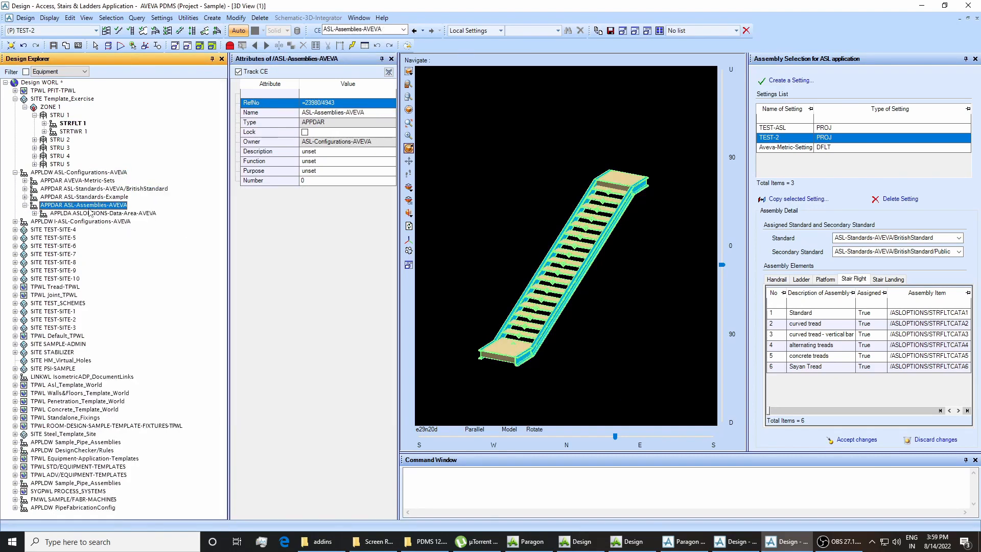
pyautogui.doubleClick(95, 213)
pyautogui.doubleClick(105, 224)
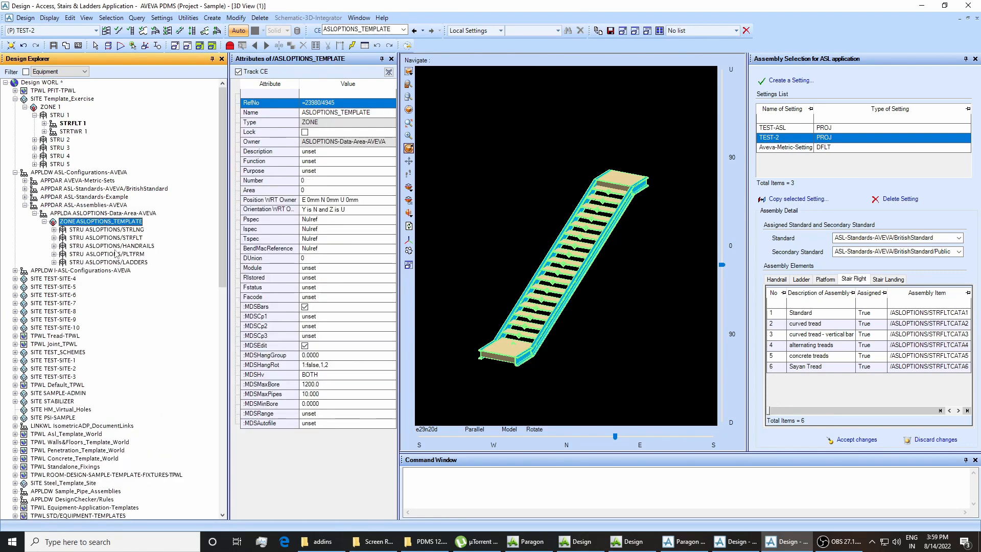
pyautogui.doubleClick(111, 237)
pyautogui.doubleClick(144, 254)
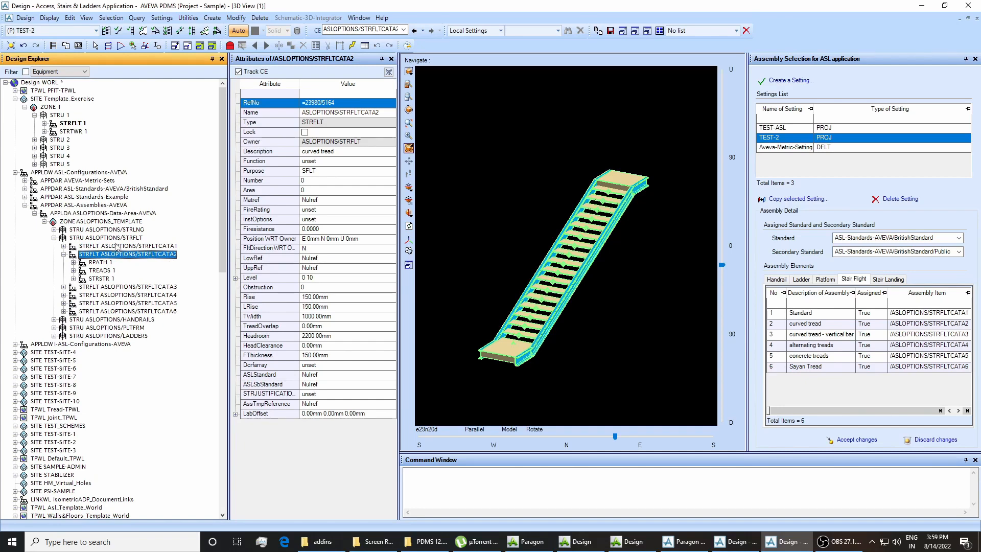
pyautogui.doubleClick(116, 246)
pyautogui.click(97, 255)
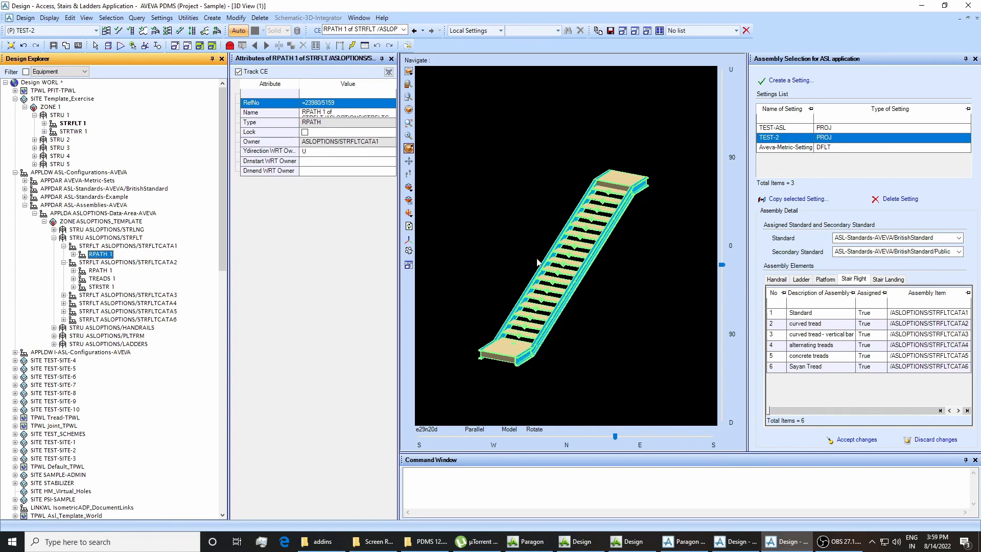
# Examine the treads and stringers of the curved tread flight up close from several angles
pyautogui.scroll(2, 565, 263)
pyautogui.scroll(-1, 573, 227)
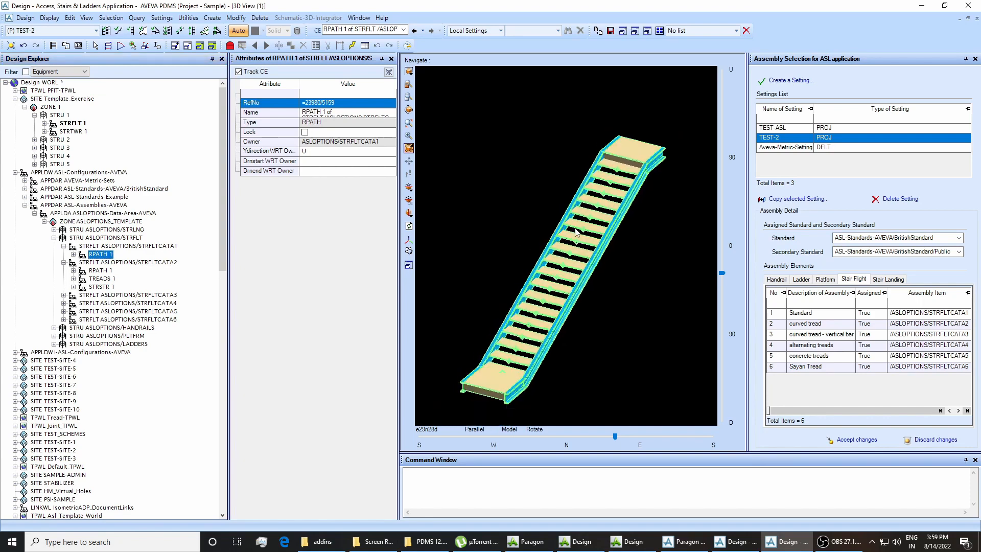
pyautogui.moveTo(574, 229); pyautogui.dragTo(568, 277, button='middle')
pyautogui.scroll(1, 510, 342)
pyautogui.scroll(3, 510, 352)
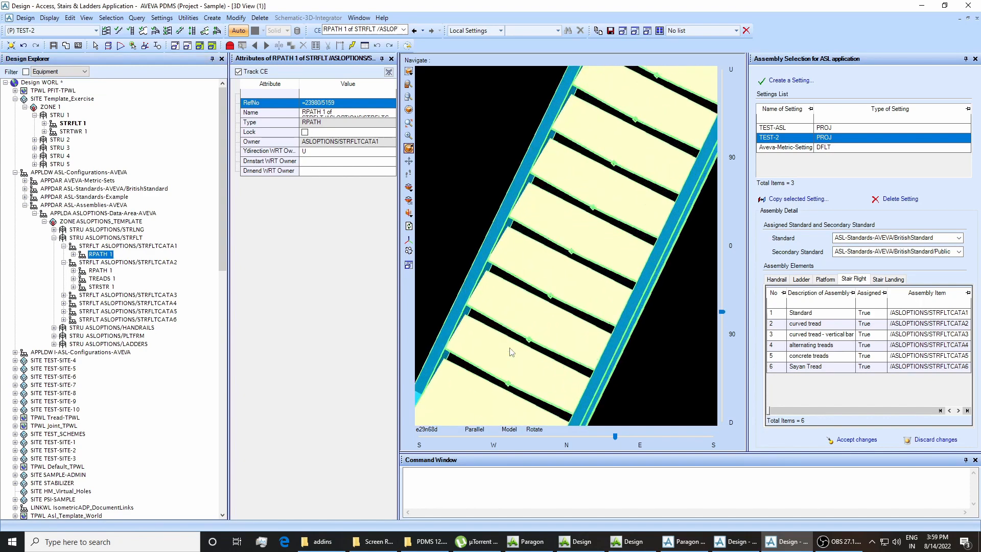
pyautogui.scroll(-3, 596, 334)
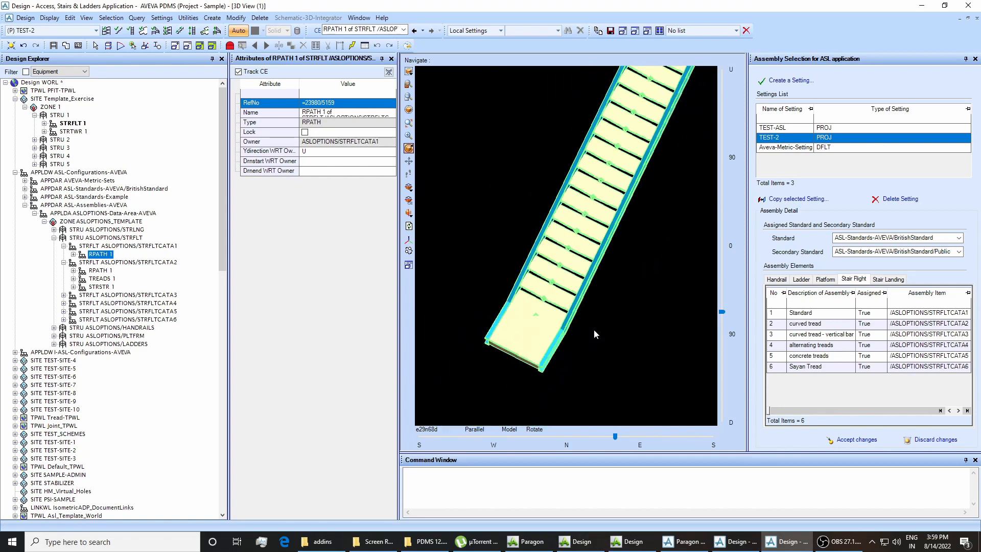
pyautogui.moveTo(596, 333); pyautogui.dragTo(610, 224, button='middle')
pyautogui.middleClick(631, 219)
pyautogui.scroll(-1, 631, 218)
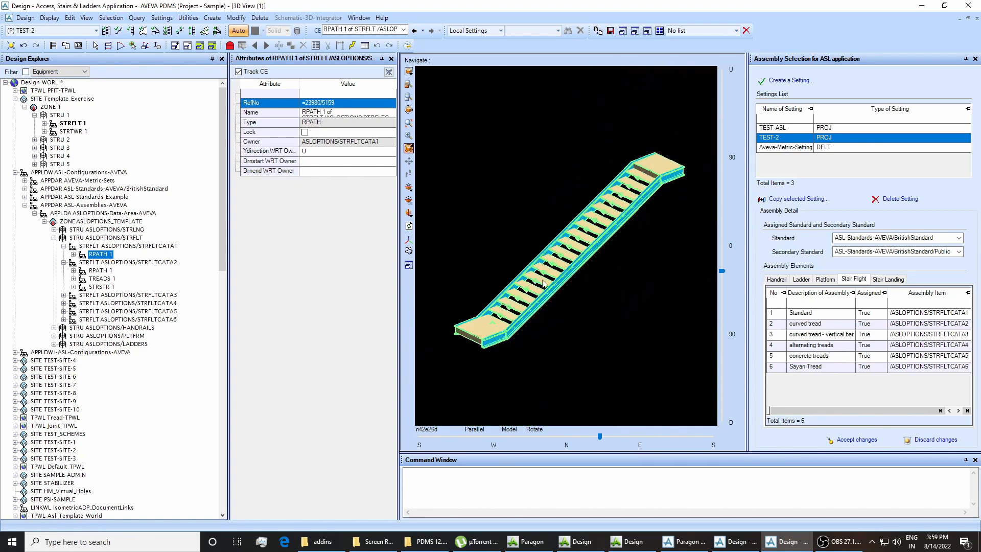
pyautogui.moveTo(541, 280); pyautogui.dragTo(549, 281, button='middle')
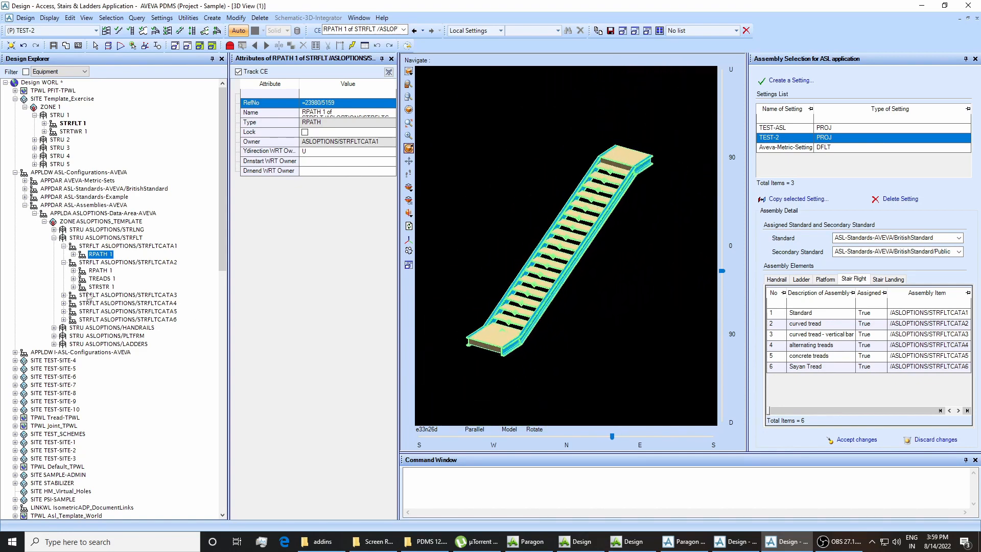
# Go through the RPATH, TREADS, TREAD, STRSTR and GENSEC elements of template STRFLTCATA2 and their attributes
pyautogui.click(99, 271)
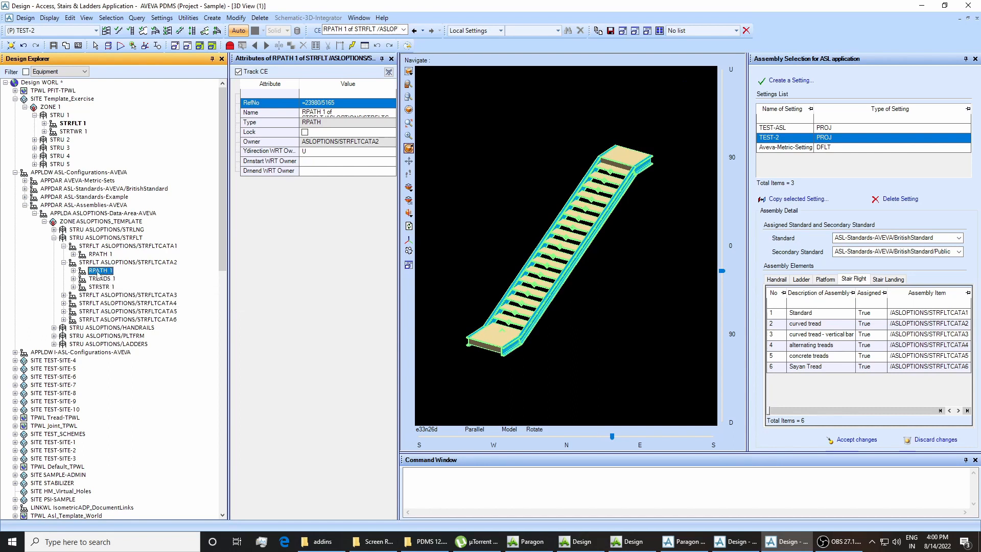
pyautogui.doubleClick(100, 280)
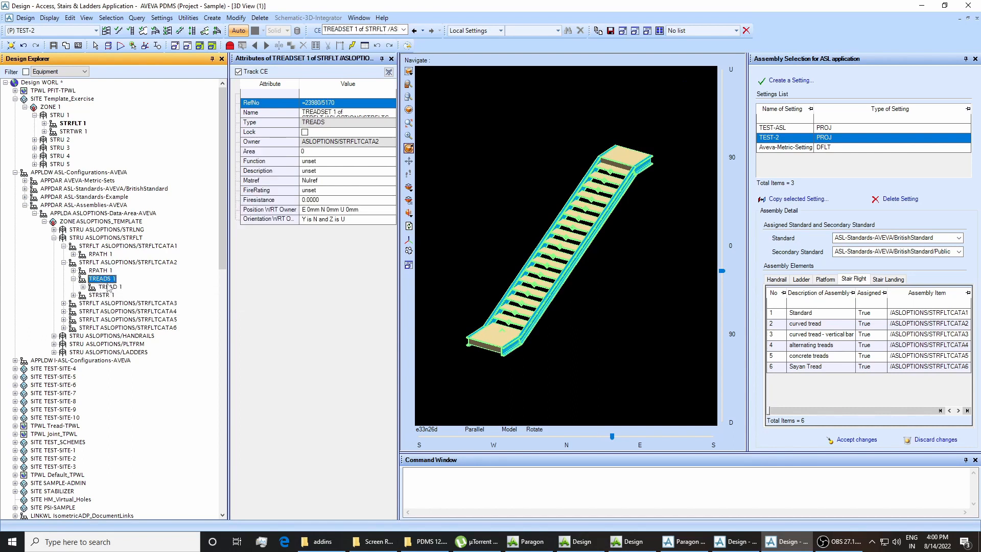
pyautogui.click(108, 288)
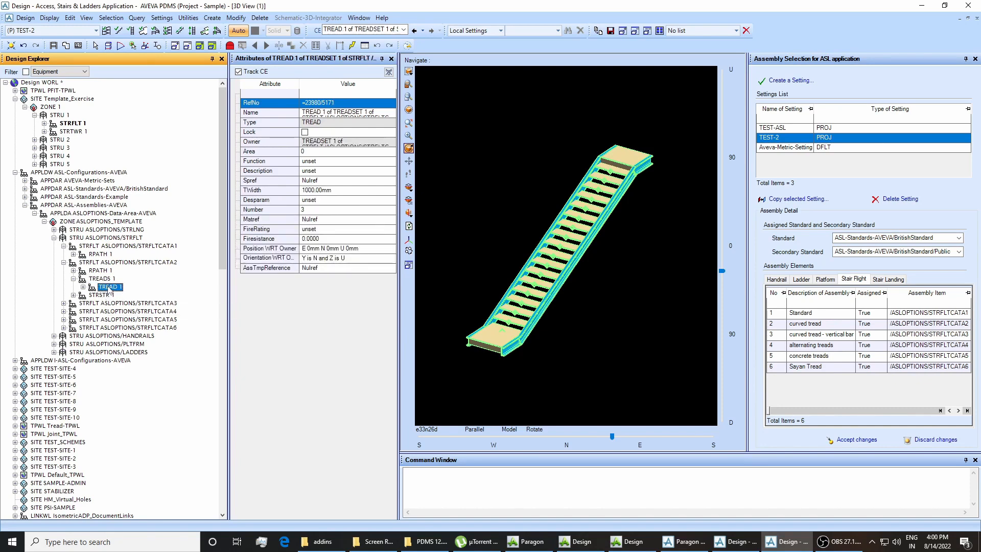
pyautogui.doubleClick(109, 288)
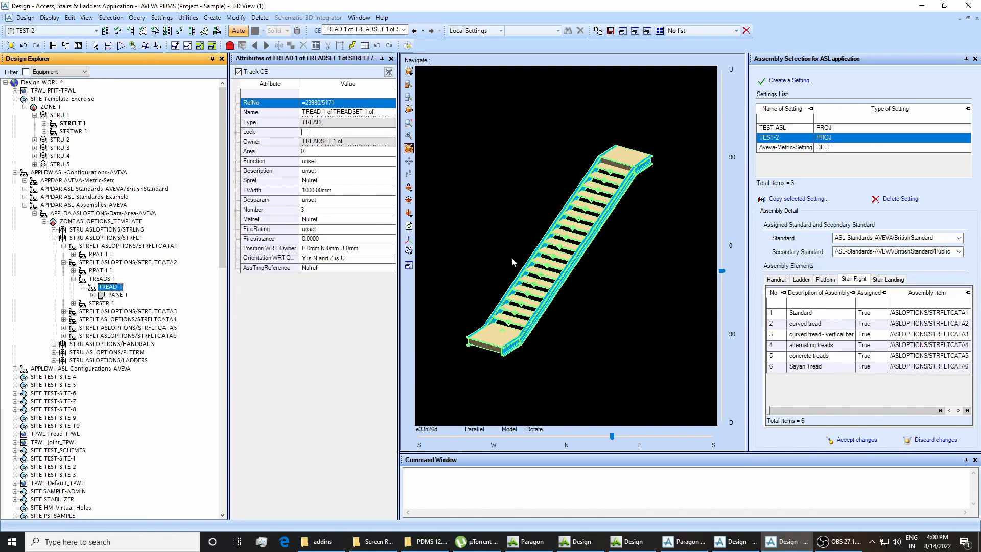
pyautogui.doubleClick(100, 304)
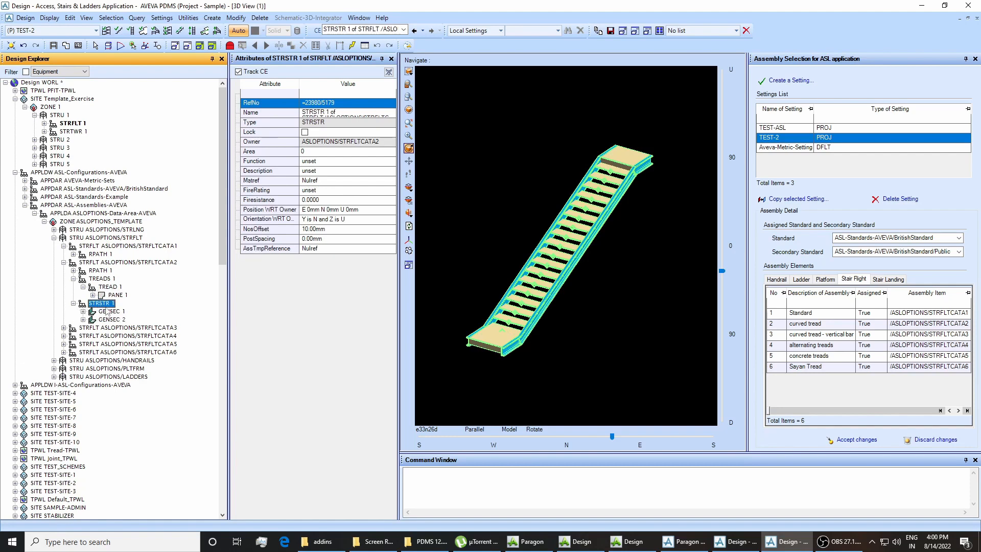
pyautogui.click(108, 312)
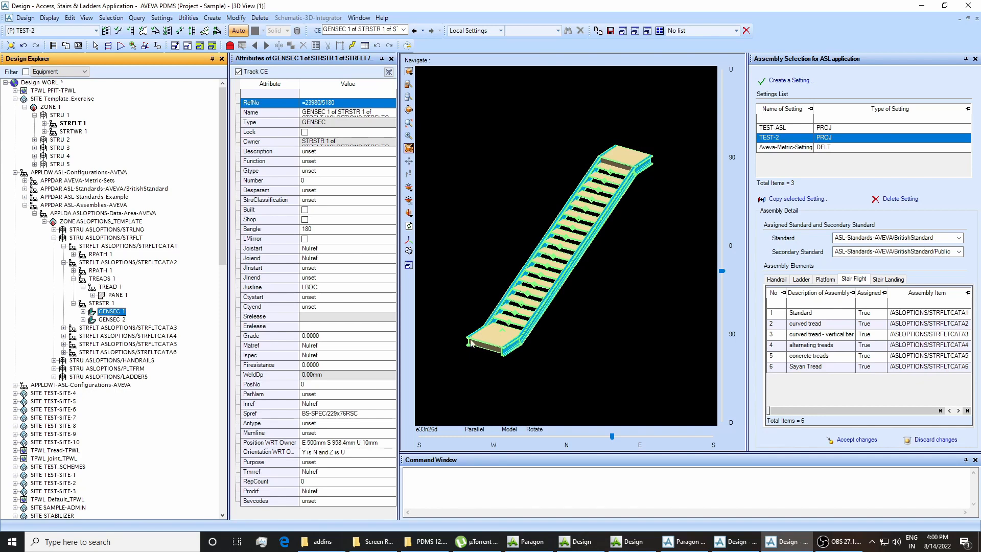
pyautogui.moveTo(524, 325)
# Review the tread panel in template STRFLTCATA2 and expand the treads of the concrete treads template STRFLTCATA5
pyautogui.click(109, 262)
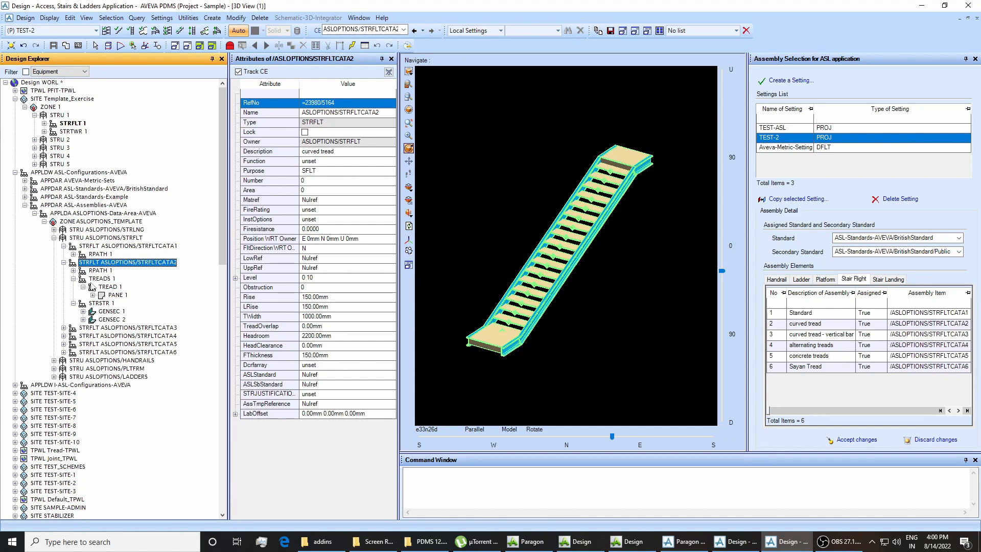
pyautogui.click(95, 280)
pyautogui.click(104, 287)
pyautogui.click(110, 295)
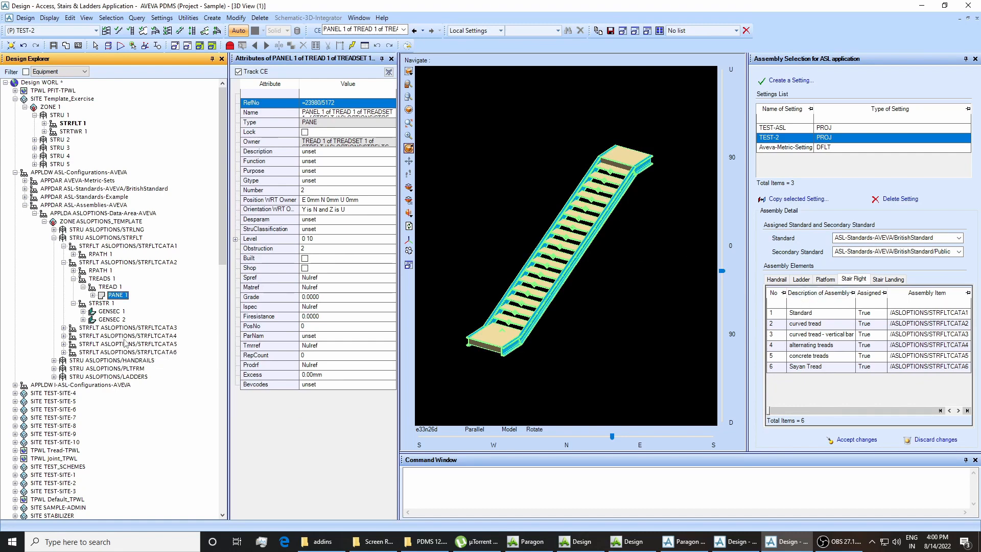
pyautogui.doubleClick(141, 345)
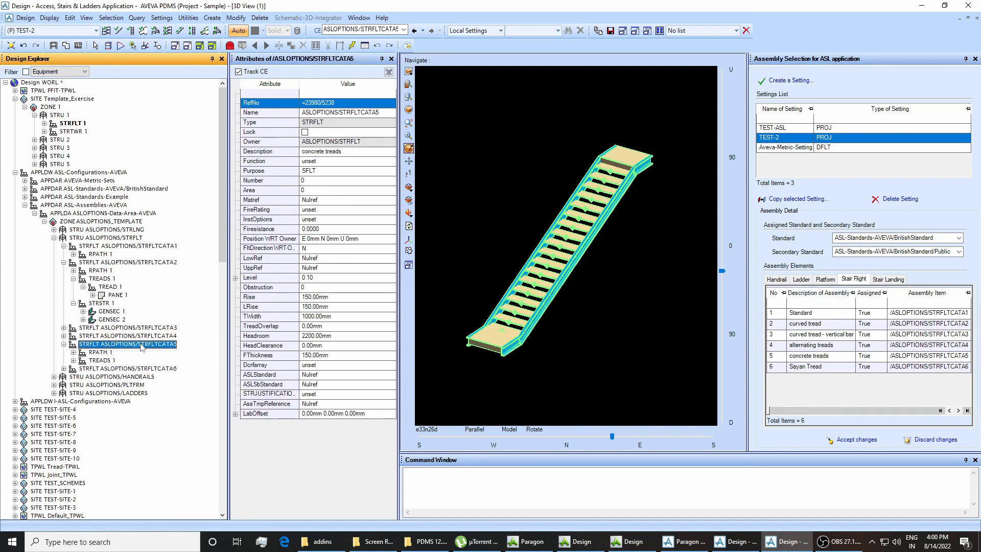
pyautogui.doubleClick(104, 361)
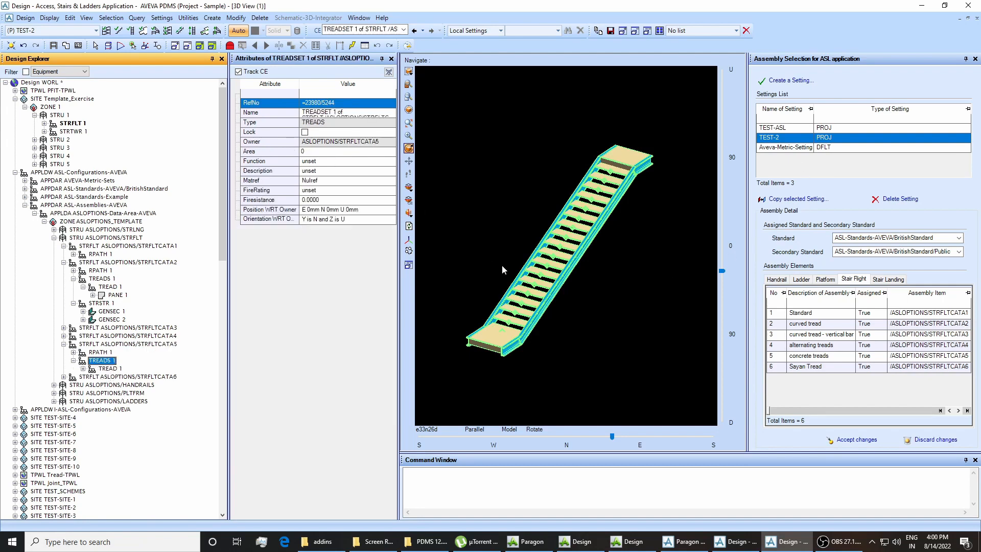
# Open STRFLT 1 for modification, set its stair flight assembly to concrete treads and evaluate the flight
pyautogui.click(540, 267)
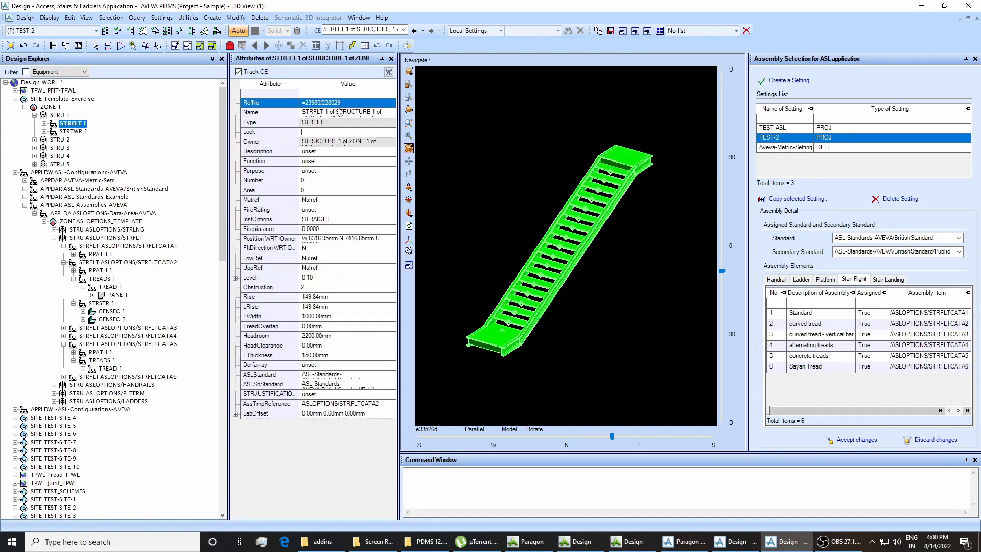
pyautogui.click(181, 32)
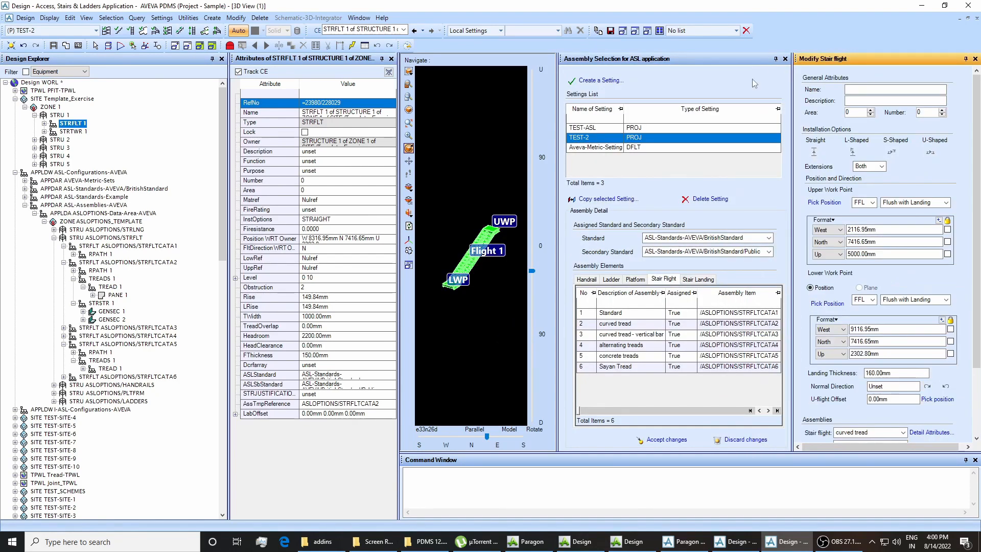
pyautogui.moveTo(976, 311); pyautogui.dragTo(980, 378)
pyautogui.click(902, 348)
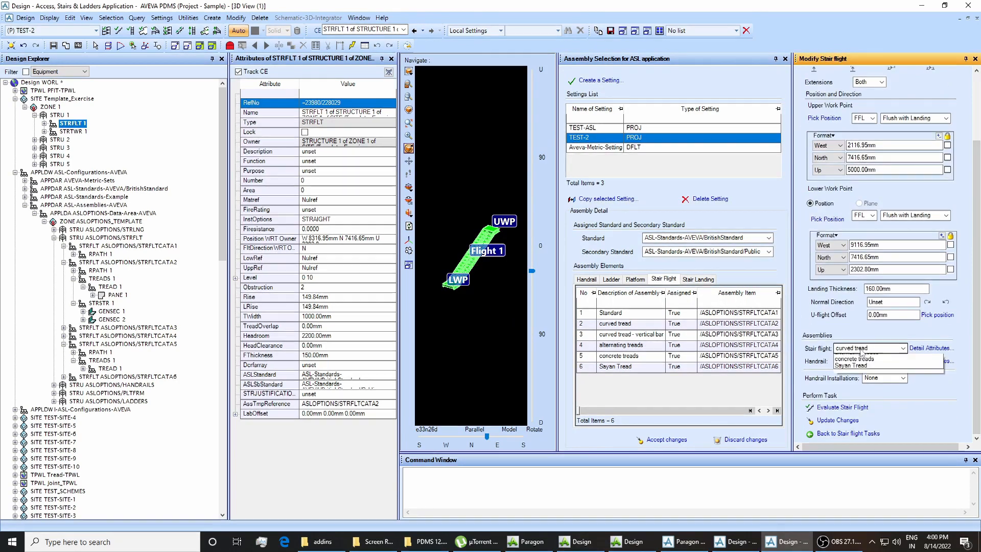
pyautogui.click(857, 386)
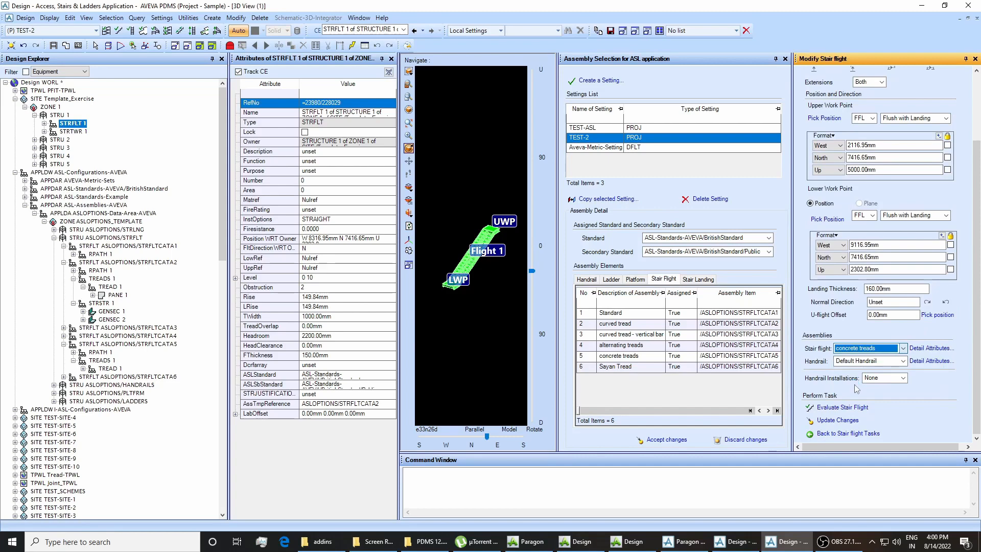
pyautogui.click(838, 408)
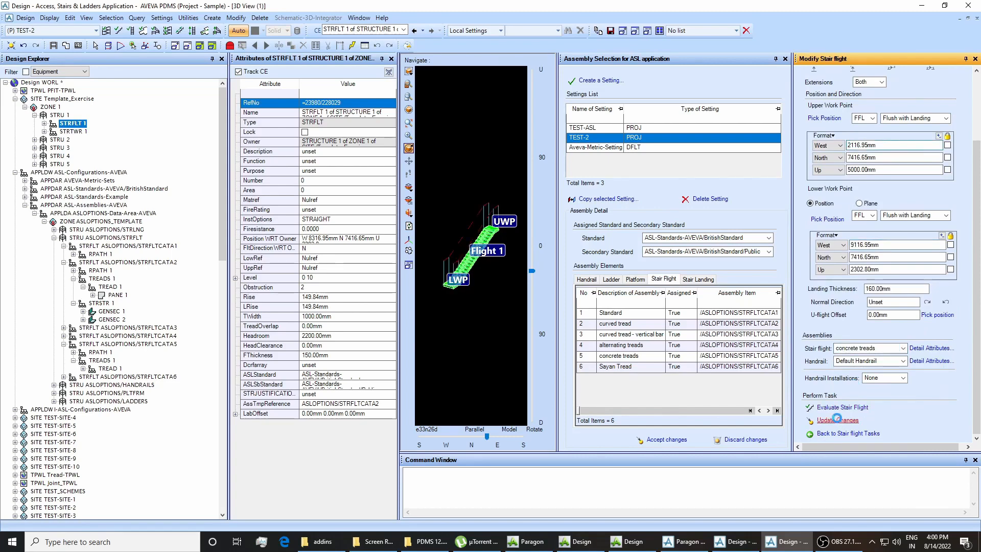
# Examine the flight with concrete treads from several angles and select its template STRFLTCATA5 to check its attributes
pyautogui.scroll(5, 474, 303)
pyautogui.scroll(-5, 472, 302)
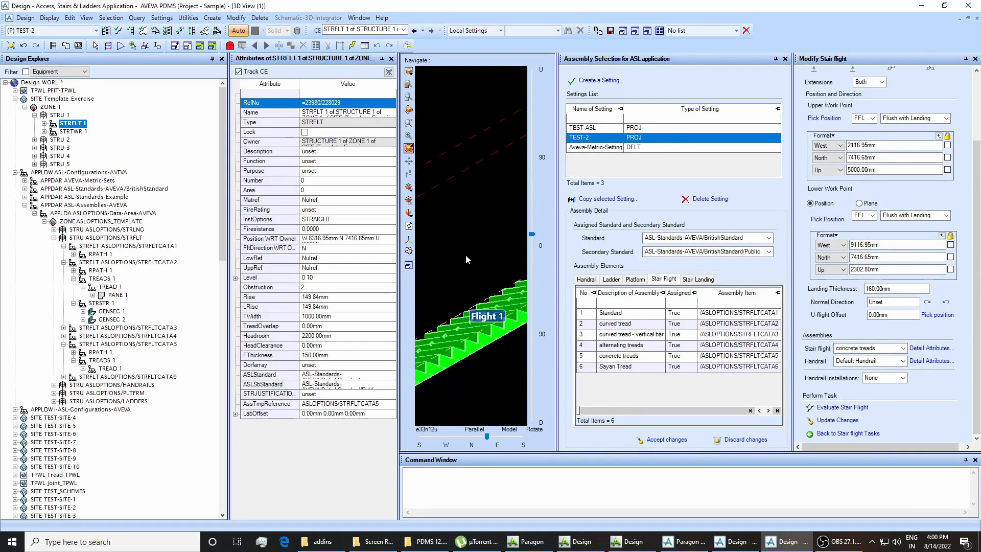
pyautogui.moveTo(465, 281); pyautogui.dragTo(466, 290, button='middle')
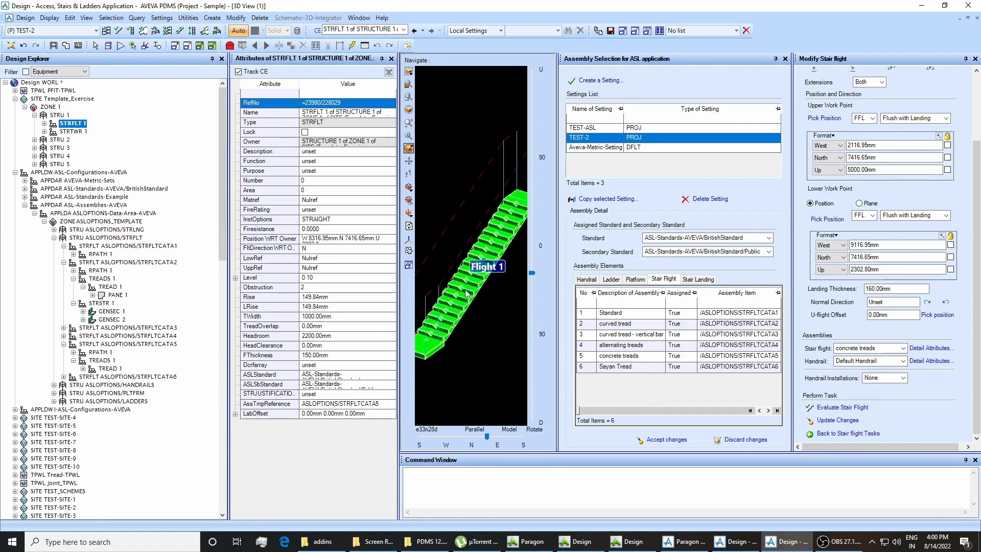
pyautogui.click(122, 345)
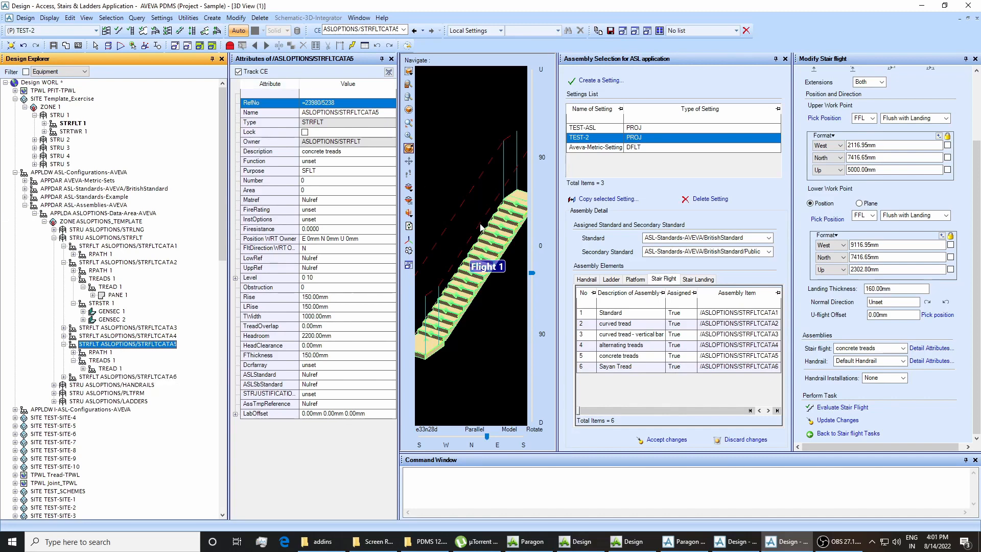
# Set the stair flight assembly to curved tread, evaluate and update the flight, and close the attributes and modify forms
pyautogui.click(868, 348)
pyautogui.click(864, 365)
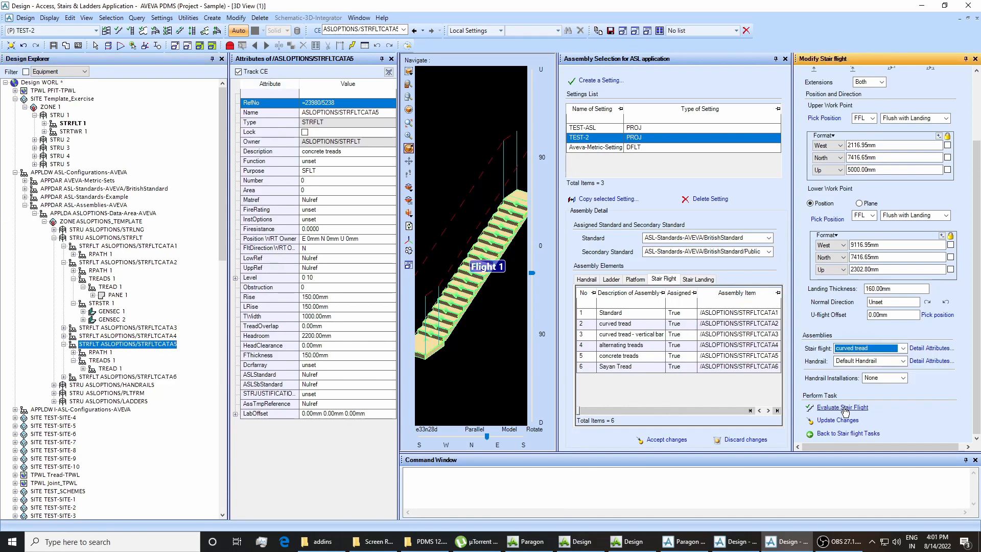
pyautogui.click(840, 407)
pyautogui.click(839, 420)
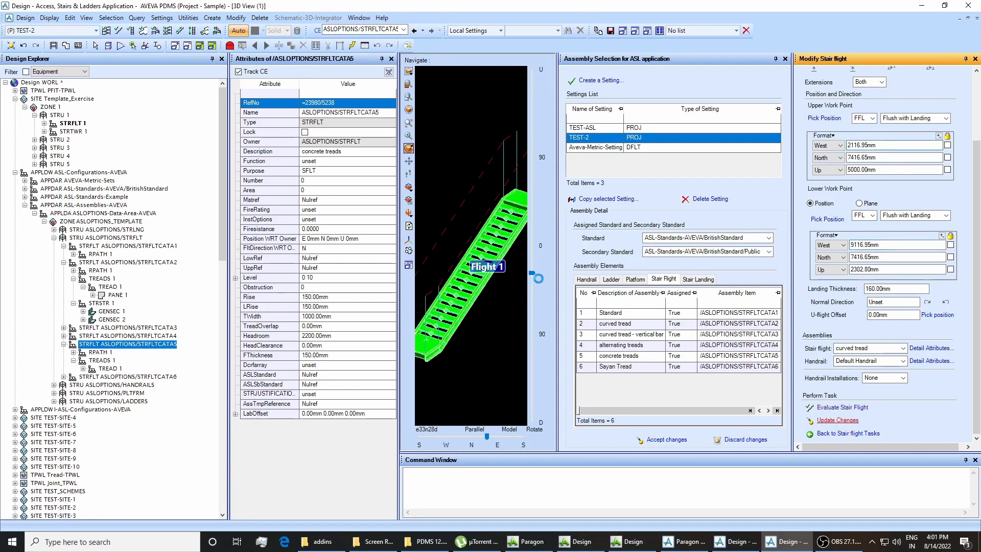
pyautogui.click(391, 58)
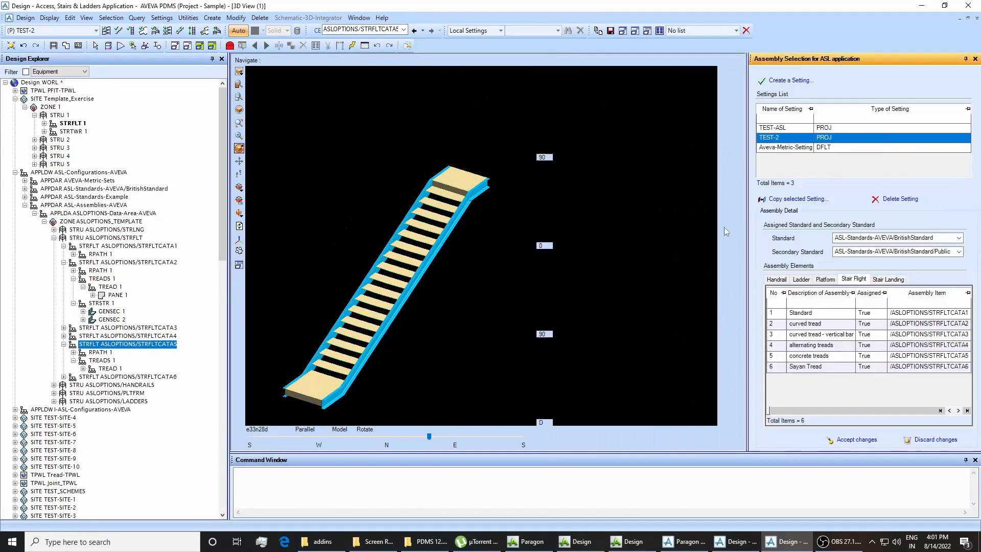
pyautogui.click(975, 59)
# Review the curved tread flight and open STRFLT 1 for modification again
pyautogui.moveTo(542, 295); pyautogui.dragTo(479, 230, button='middle')
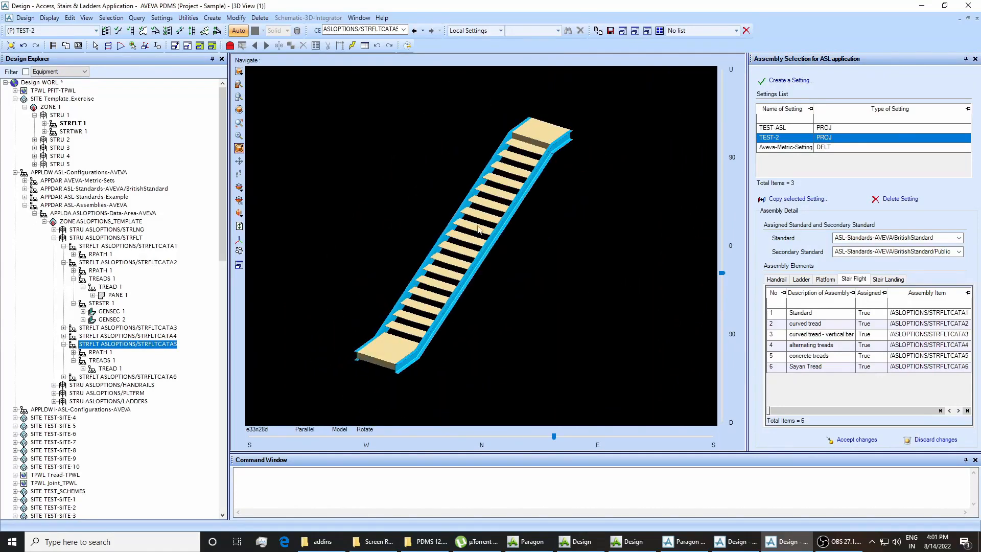
pyautogui.scroll(3, 491, 210)
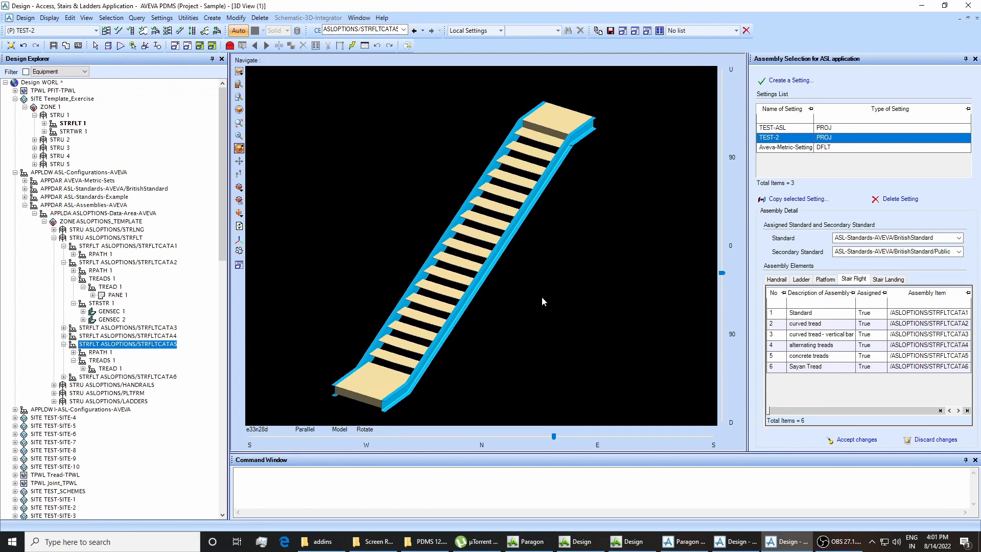
pyautogui.click(464, 250)
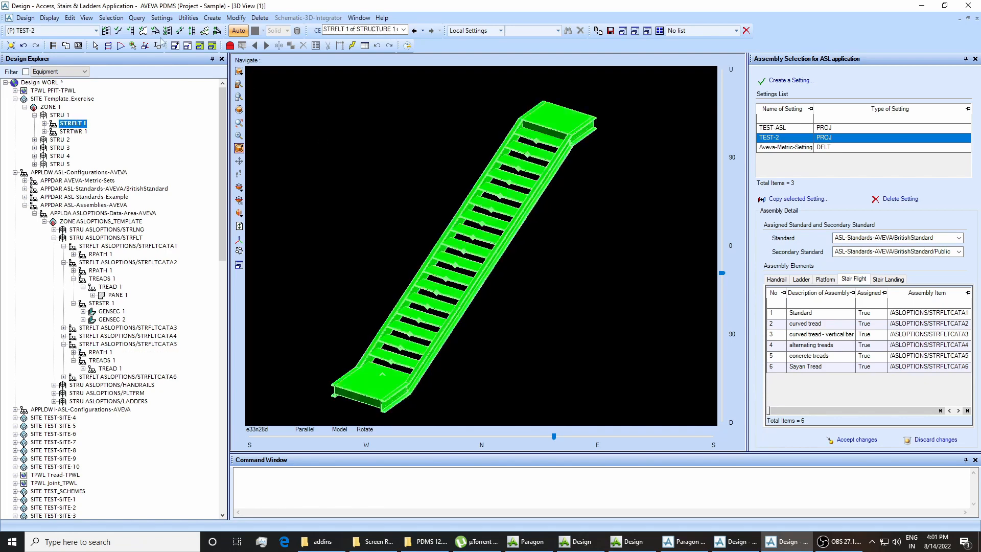
pyautogui.click(176, 32)
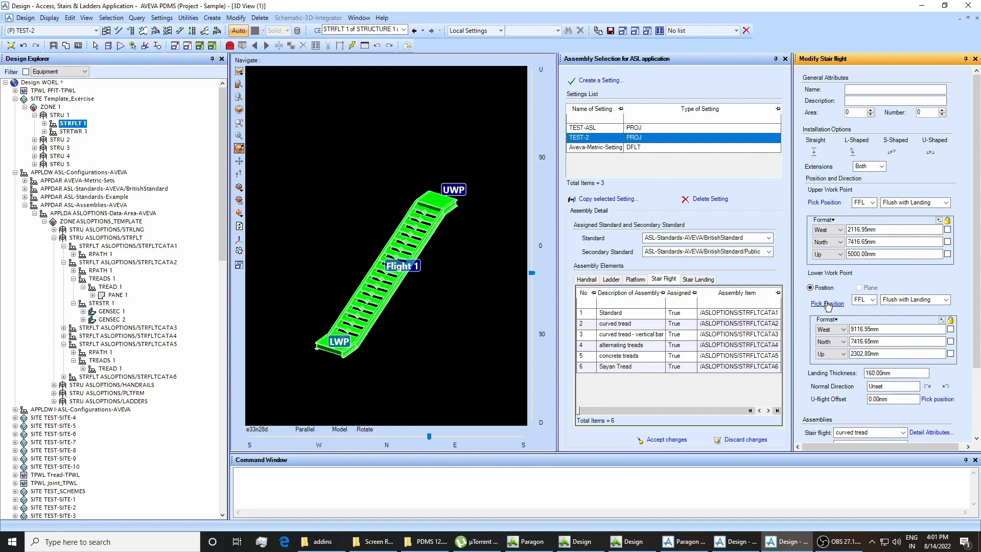
# Open the ASL Standards form and move it clear of the stair flight and the Design Explorer
pyautogui.click(162, 19)
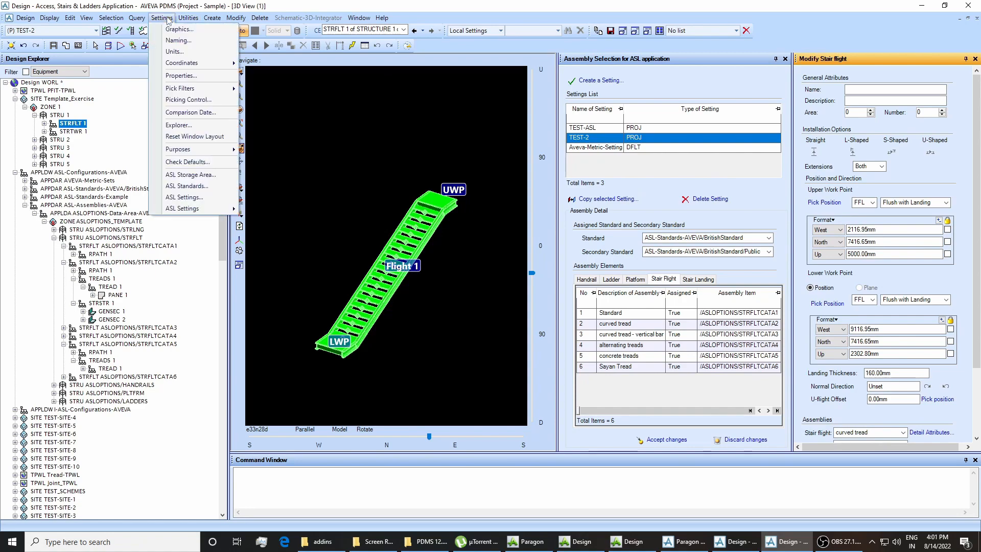
pyautogui.click(196, 187)
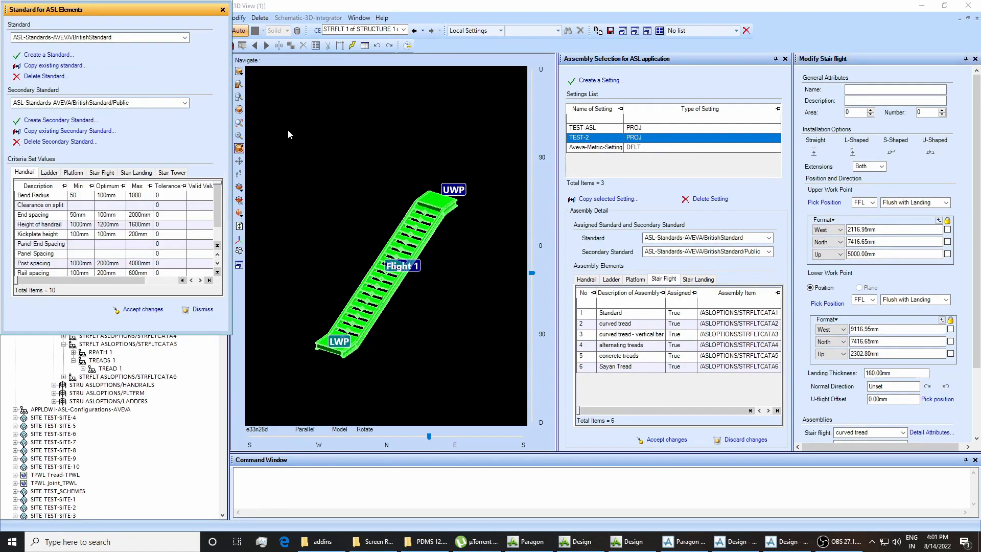
pyautogui.moveTo(976, 206); pyautogui.dragTo(980, 231)
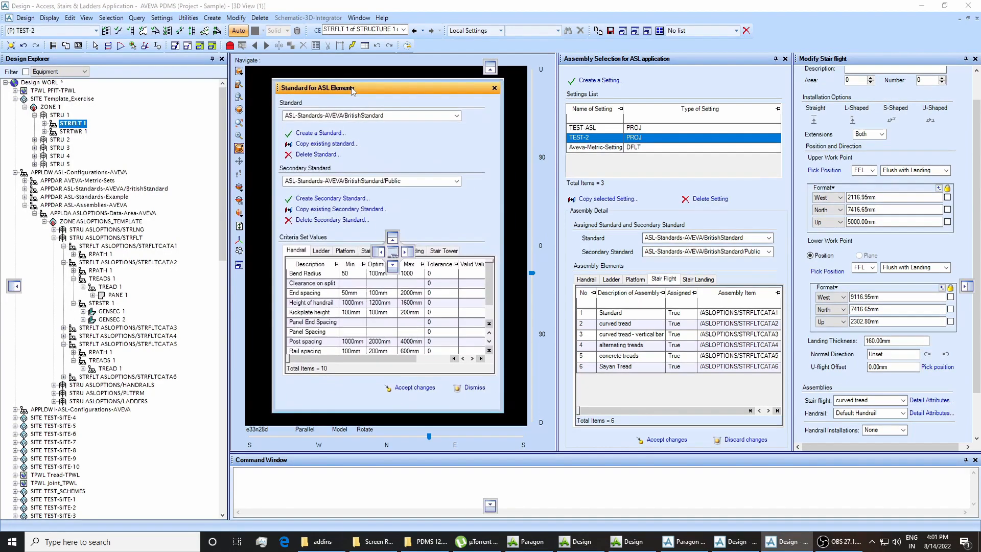
pyautogui.moveTo(370, 84); pyautogui.dragTo(631, 176)
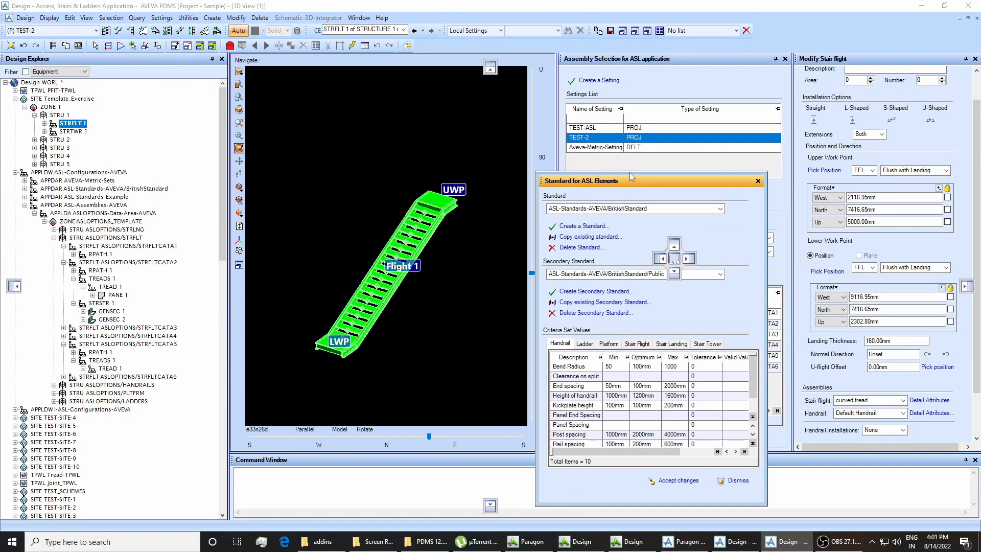
# Expand the British Standard Public data down to its STRFLT set and show the attributes of DDAT 7
pyautogui.doubleClick(99, 190)
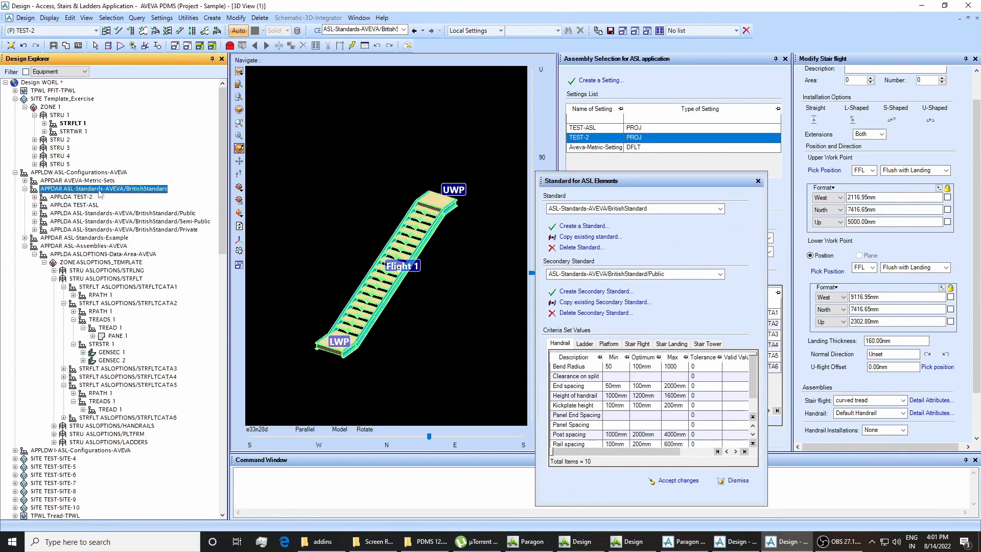
pyautogui.doubleClick(123, 213)
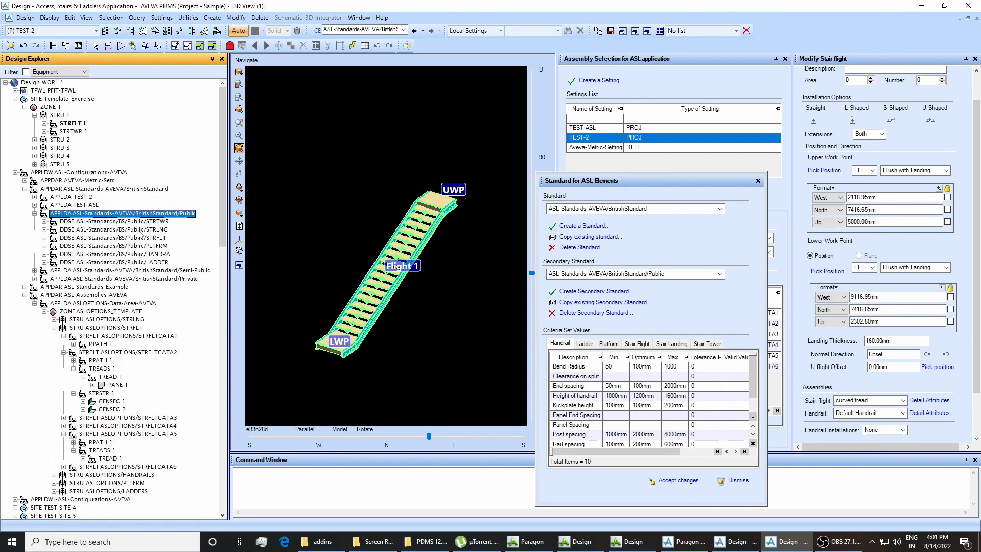
pyautogui.doubleClick(140, 237)
pyautogui.click(81, 295)
pyautogui.rightClick(94, 296)
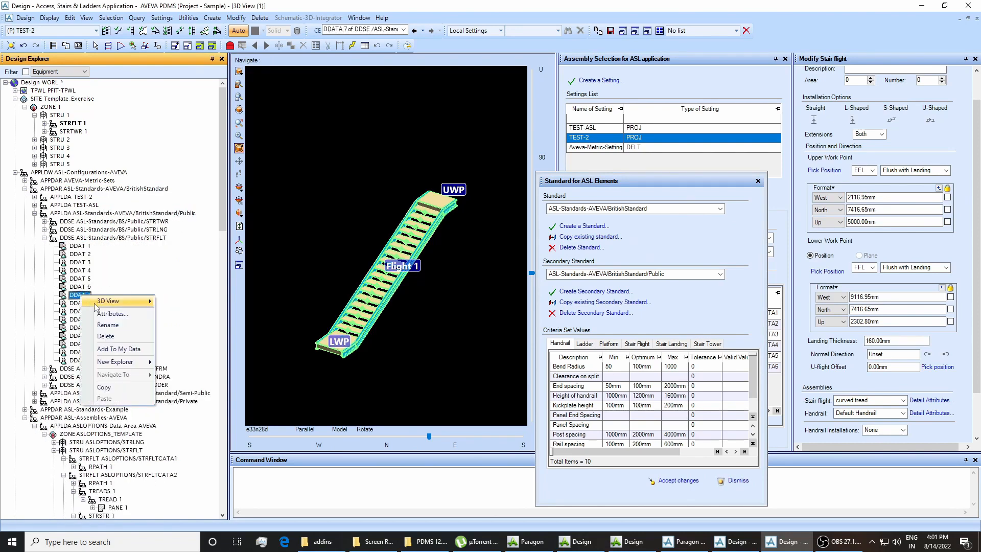
pyautogui.click(112, 313)
# Review the attributes of the relationship element DDAT 8 and of its owning STRFLT data set
pyautogui.click(80, 304)
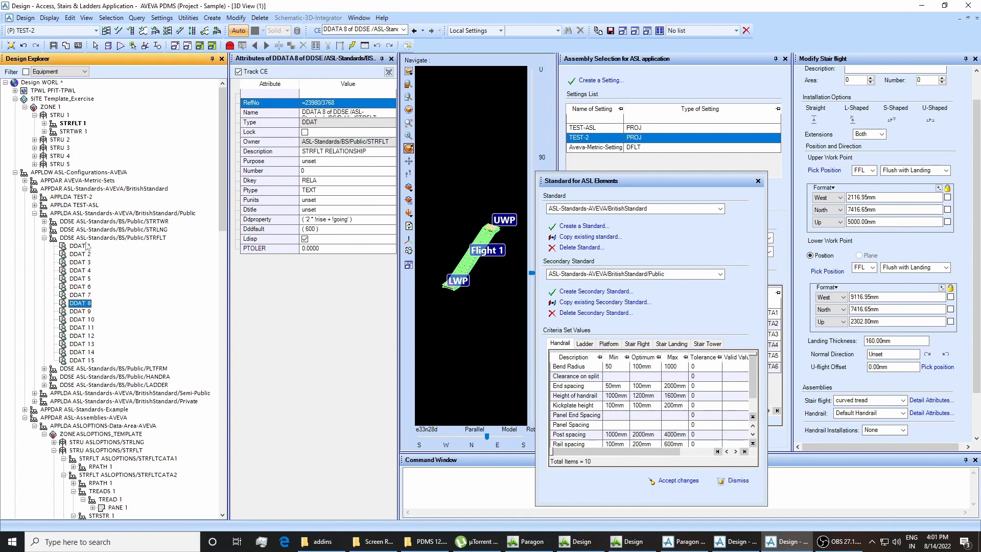
pyautogui.click(153, 221)
pyautogui.click(163, 239)
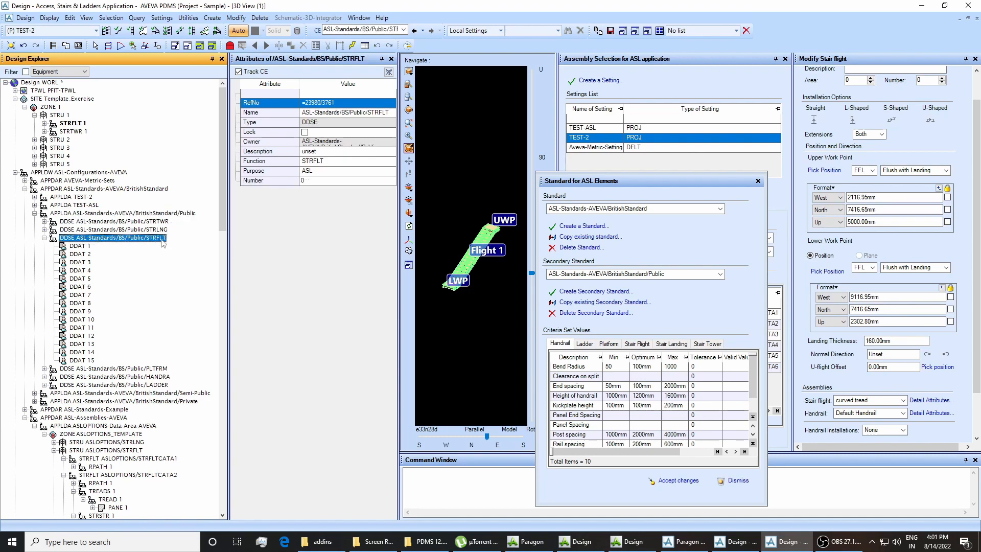
pyautogui.click(80, 304)
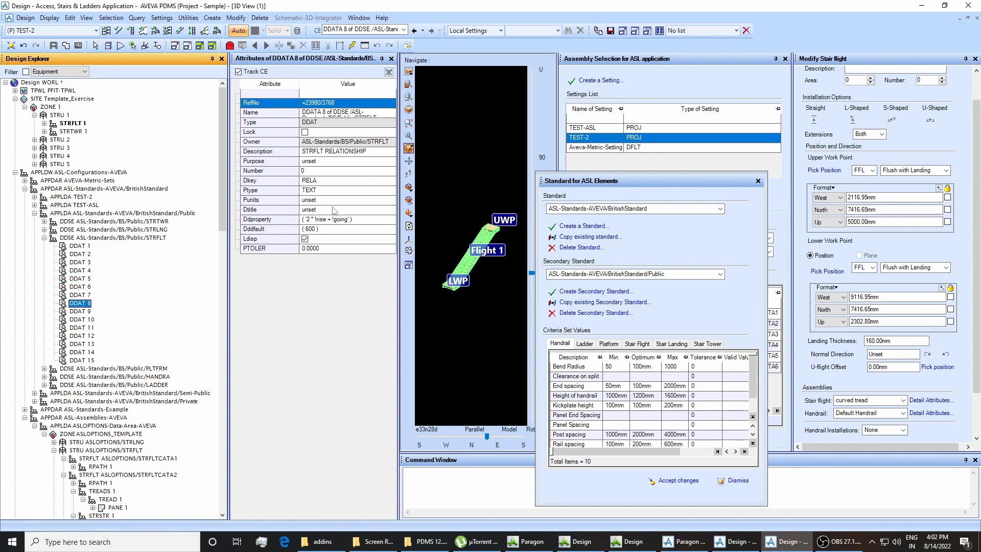
# Show the stair flight's detail attributes alongside the Stair Flight criteria of the British Standard Public standard
pyautogui.moveTo(649, 181); pyautogui.dragTo(317, 77)
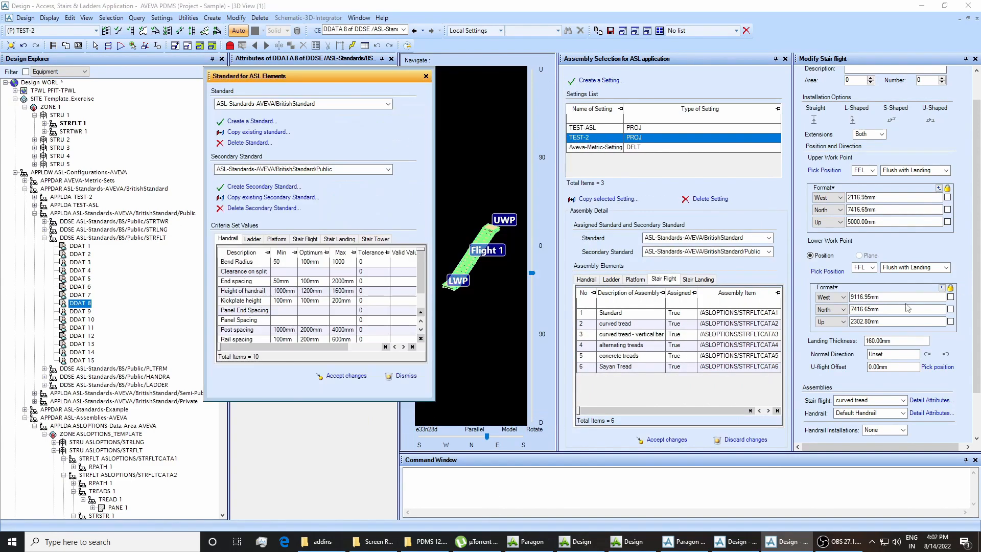
pyautogui.moveTo(973, 330); pyautogui.dragTo(967, 377)
pyautogui.click(924, 353)
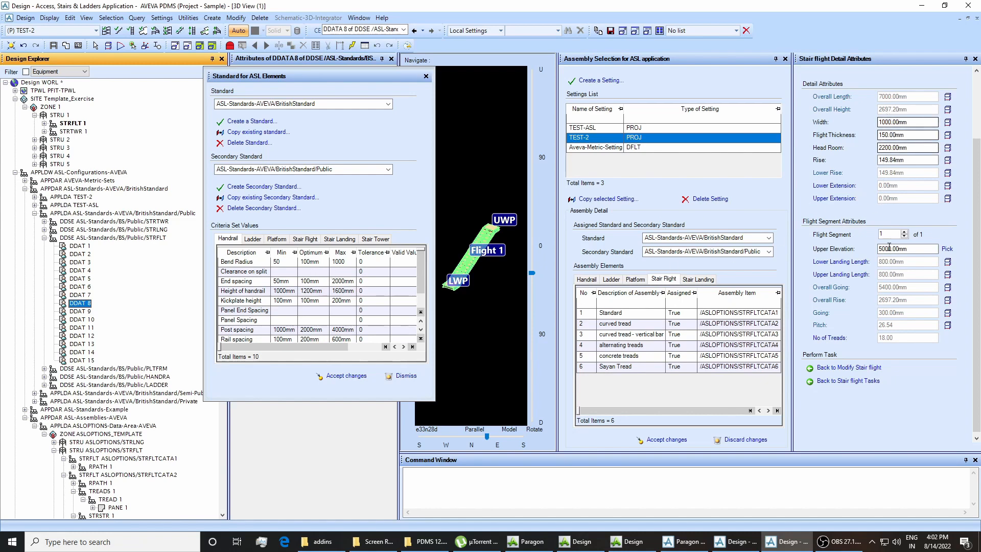
pyautogui.click(312, 240)
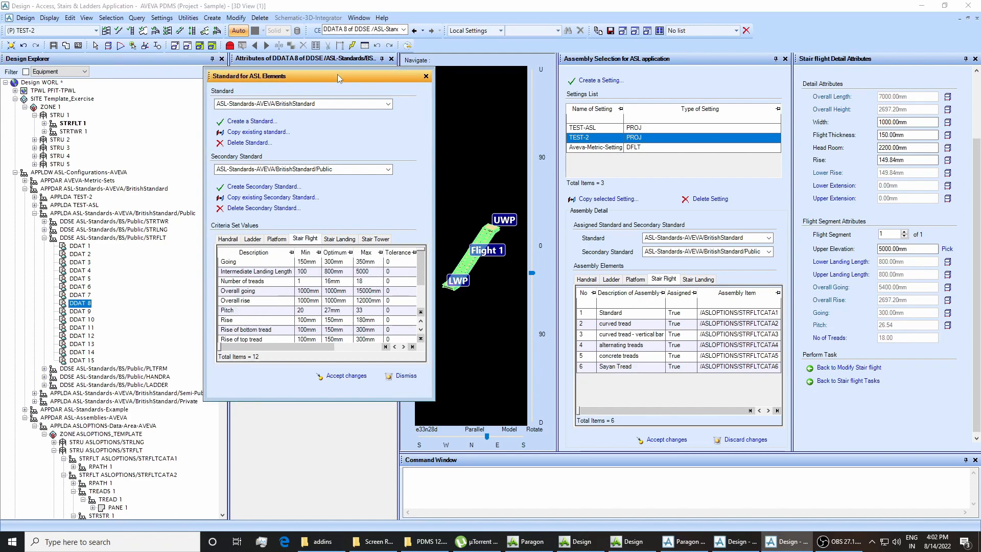
pyautogui.moveTo(337, 75); pyautogui.dragTo(547, 135)
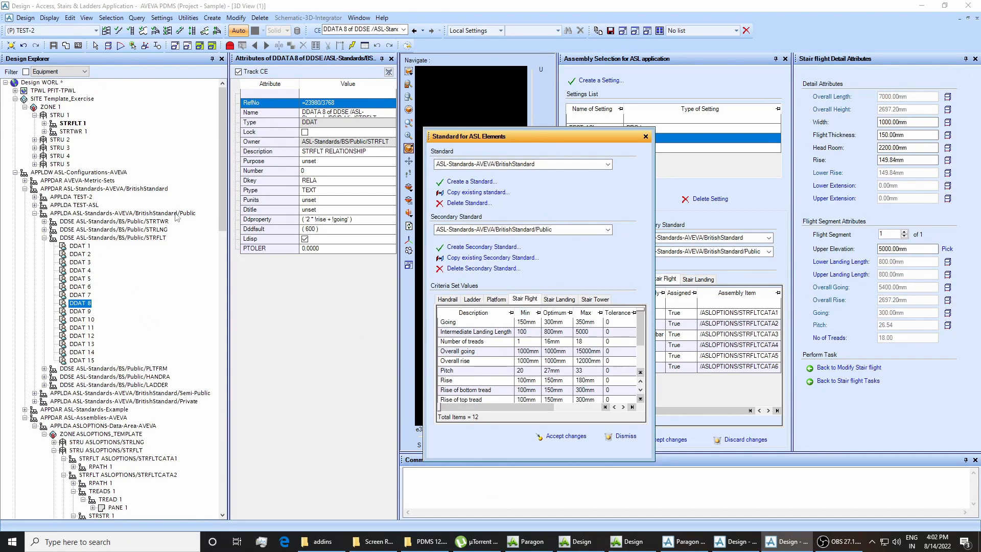
# Go through the attributes of the STRFLT set and its elements DDAT 1, 2, 5, 7, 10 and 15
pyautogui.click(75, 238)
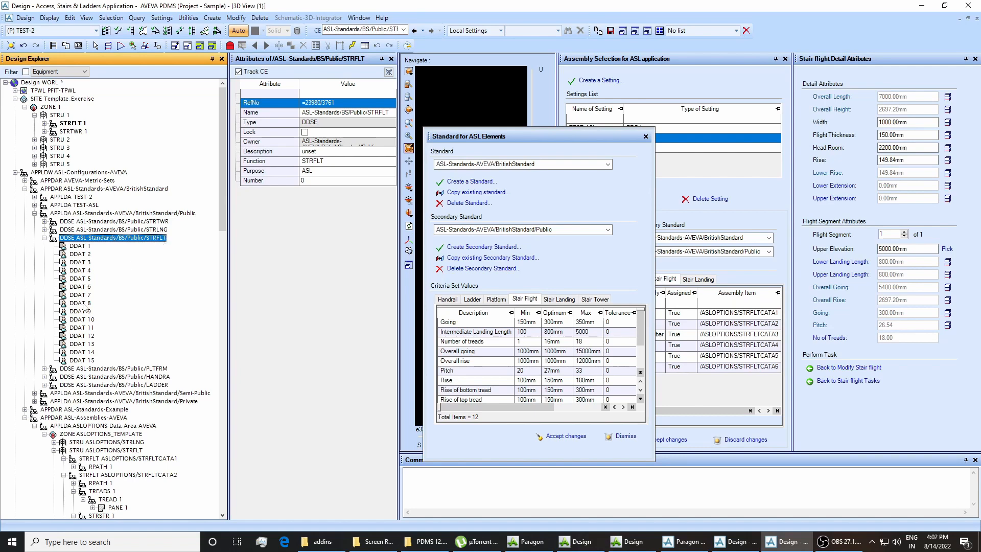
pyautogui.click(79, 248)
pyautogui.click(78, 255)
pyautogui.click(76, 280)
pyautogui.click(72, 296)
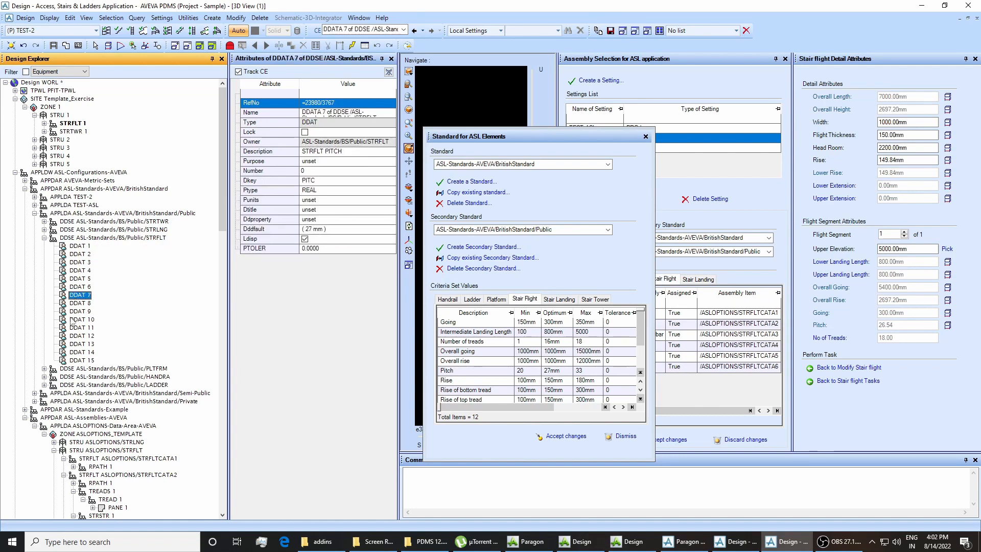
pyautogui.click(72, 320)
pyautogui.click(79, 360)
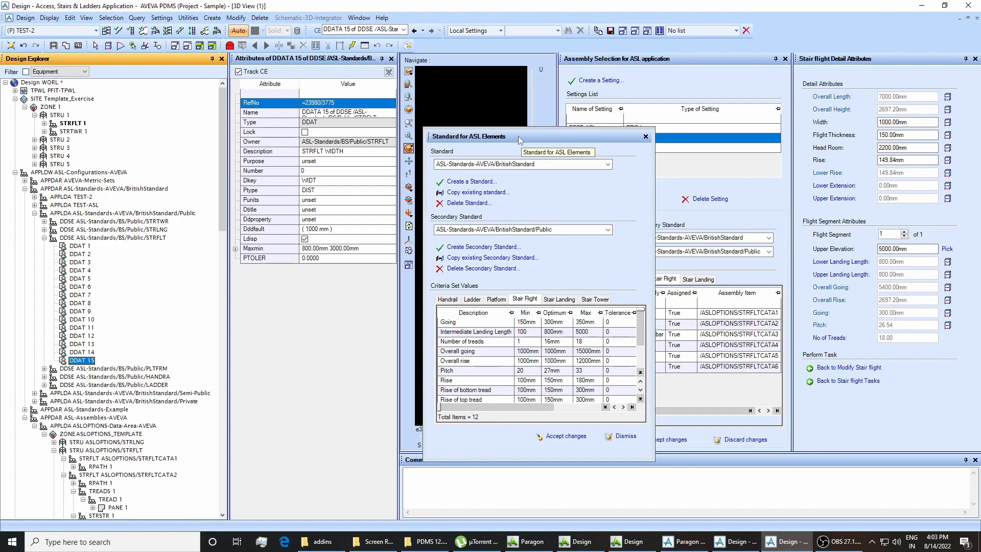
# Return from the detail attributes to the stair flight modification and review the available stair flight assemblies
pyautogui.moveTo(518, 136); pyautogui.dragTo(212, 121)
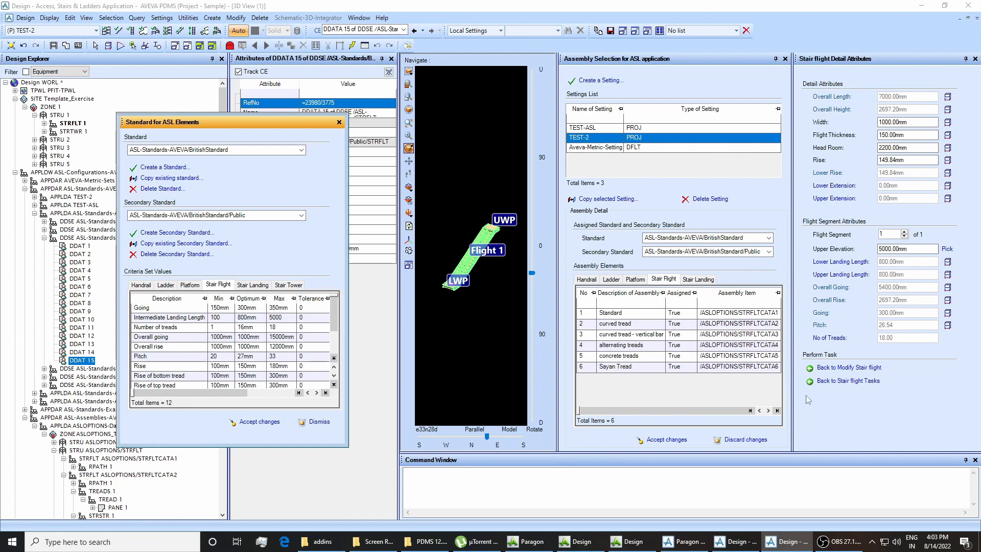
pyautogui.click(867, 367)
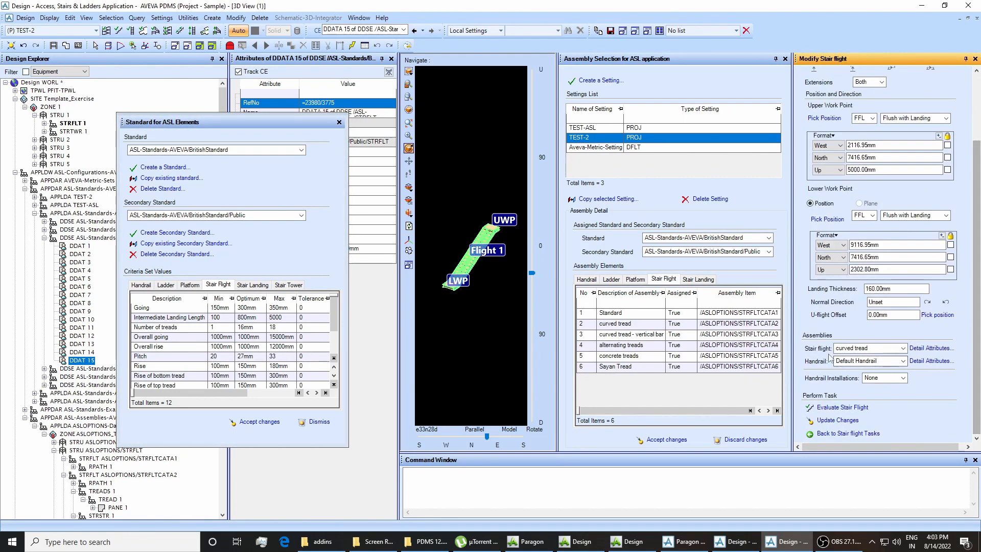
pyautogui.click(843, 348)
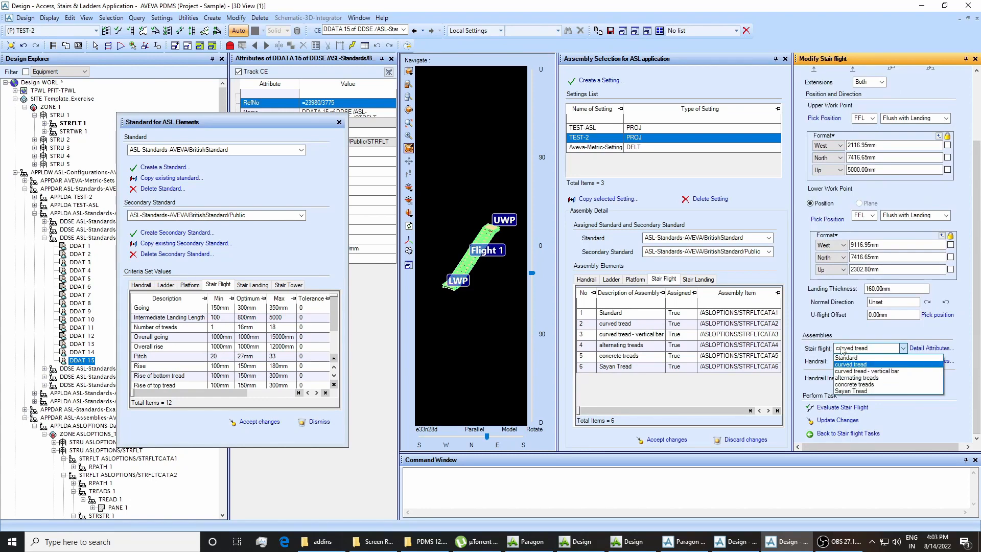
pyautogui.click(842, 347)
pyautogui.click(842, 348)
pyautogui.click(842, 349)
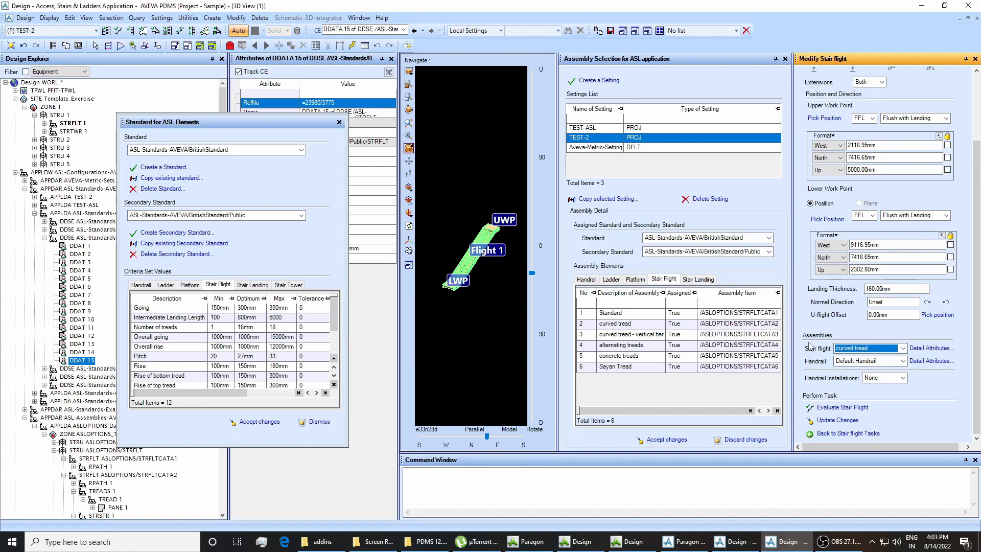
# Switch the stair flight assembly to Standard and back to curved tread
pyautogui.click(850, 350)
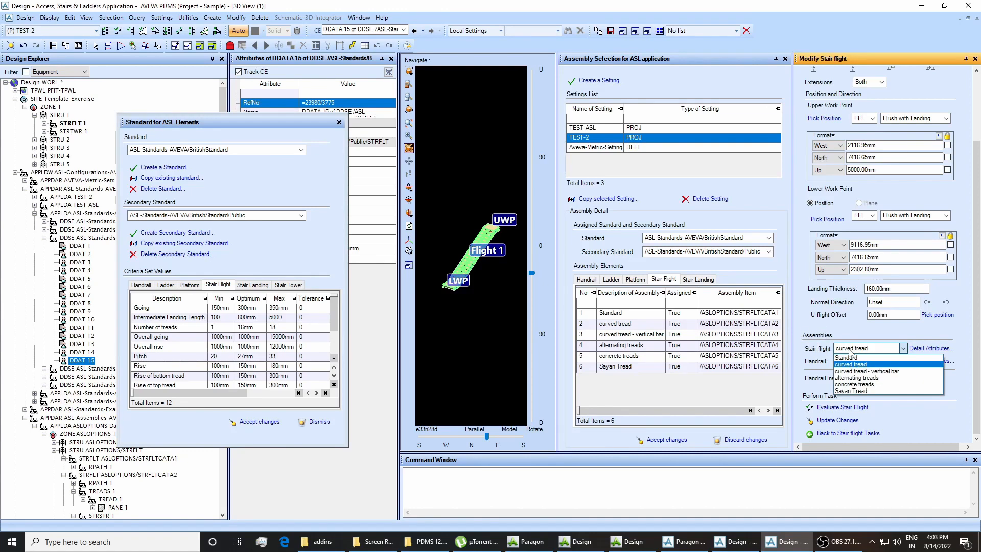
pyautogui.click(860, 357)
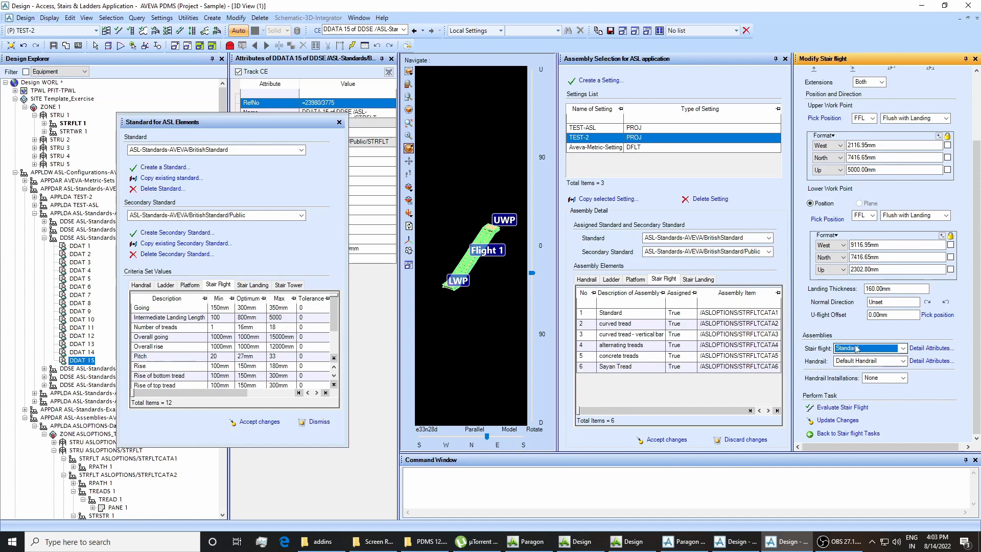
pyautogui.click(856, 349)
pyautogui.click(858, 365)
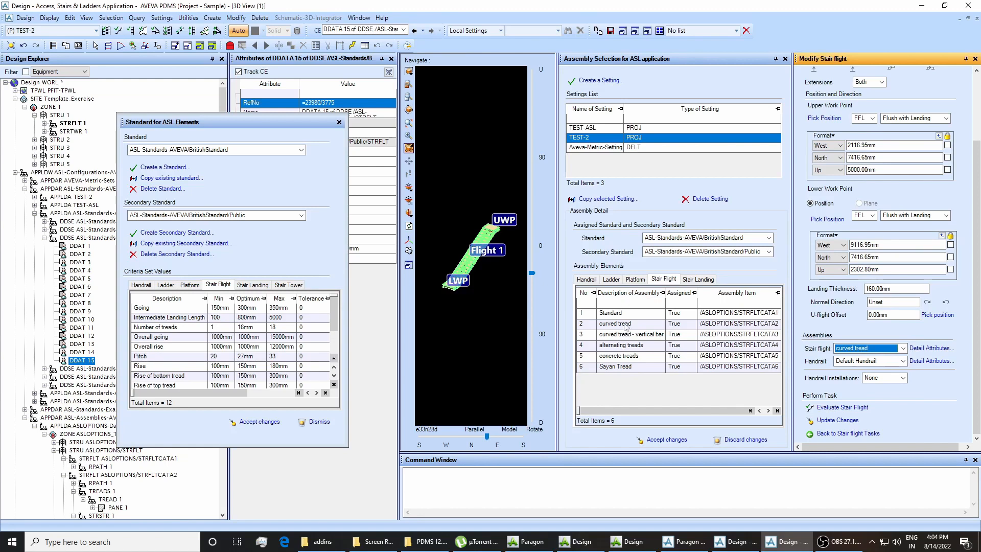
# Find the assembly item of the curved tread entry in the stair flight list and move the ASL standards dialog aside
pyautogui.click(584, 140)
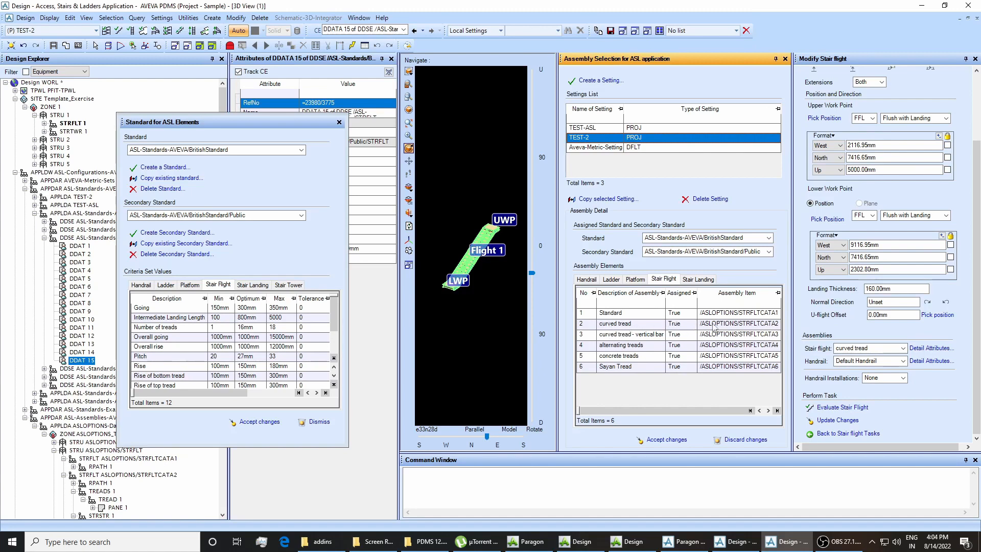
pyautogui.click(676, 335)
pyautogui.doubleClick(635, 324)
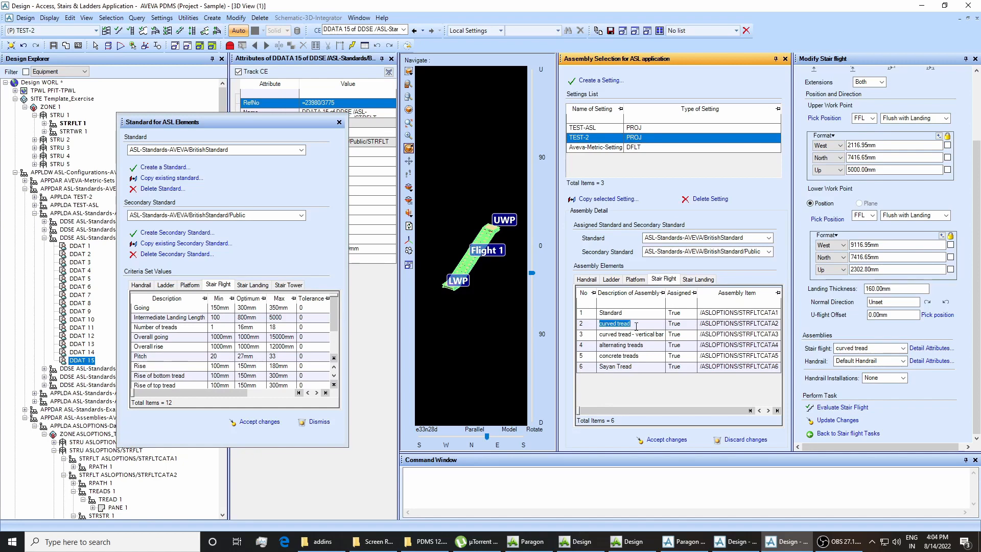
pyautogui.doubleClick(729, 325)
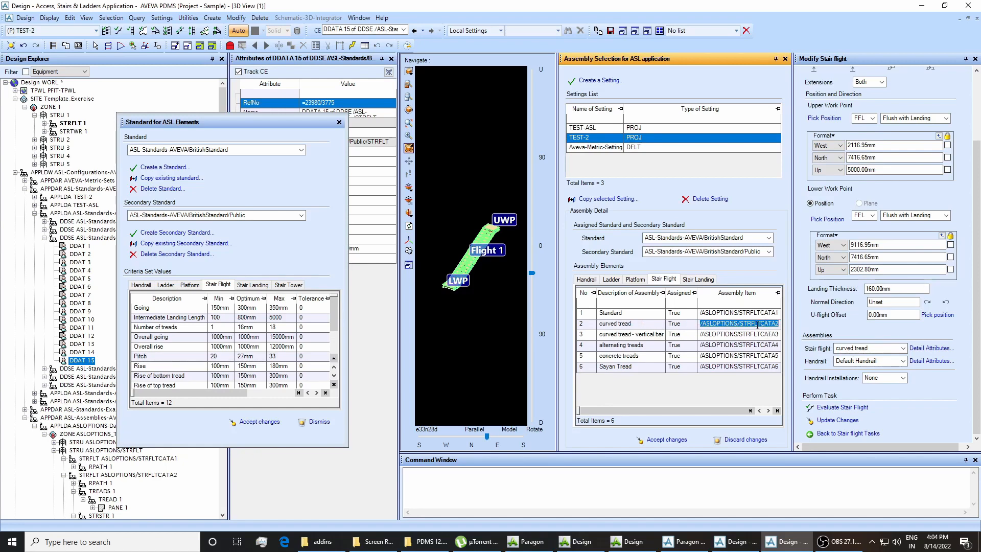
pyautogui.click(263, 122)
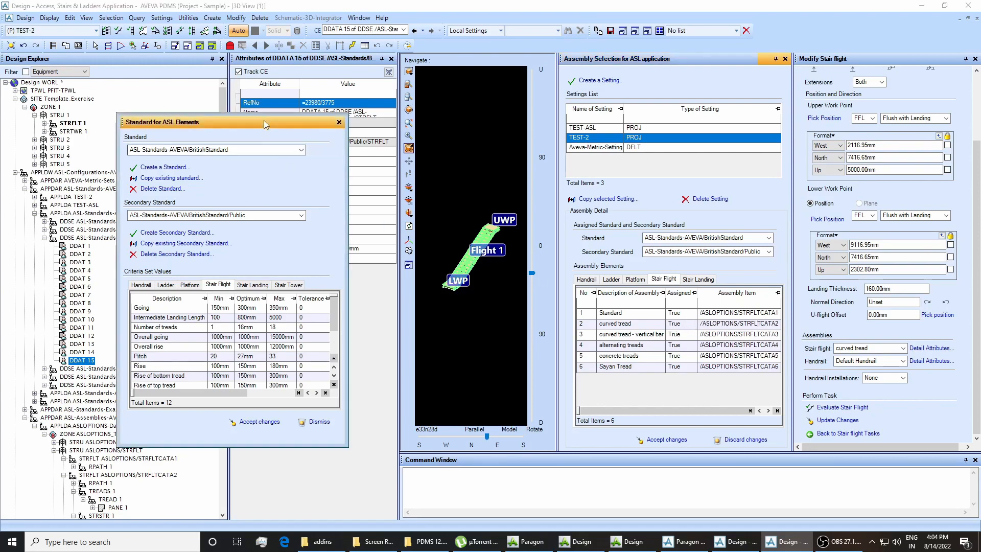
pyautogui.moveTo(264, 121); pyautogui.dragTo(397, 88)
# Copy the curved tread's assembly item name and navigate to that element with the command /ASLOPTIONS/STRFLTCATA2
pyautogui.click(744, 334)
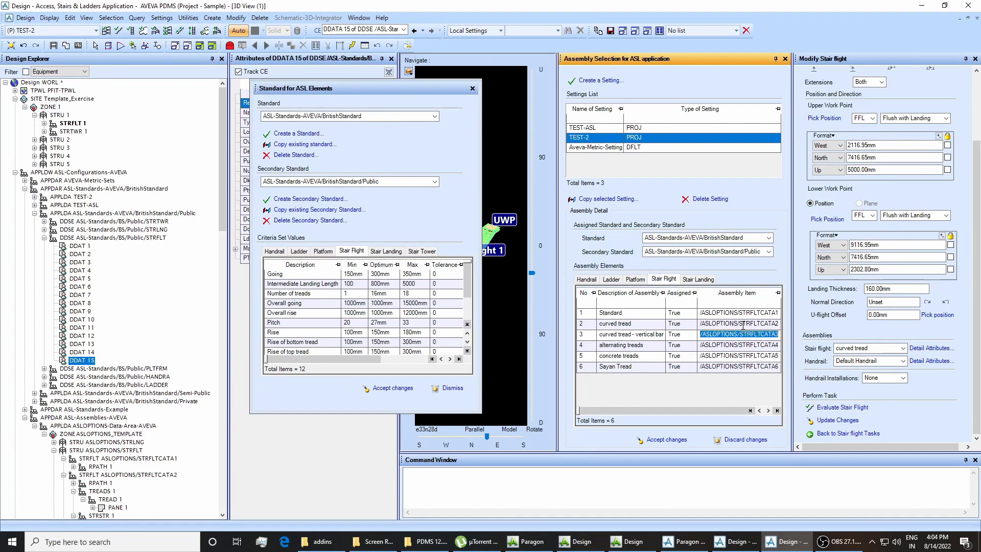
pyautogui.click(744, 323)
pyautogui.rightClick(745, 324)
pyautogui.click(758, 357)
pyautogui.click(437, 492)
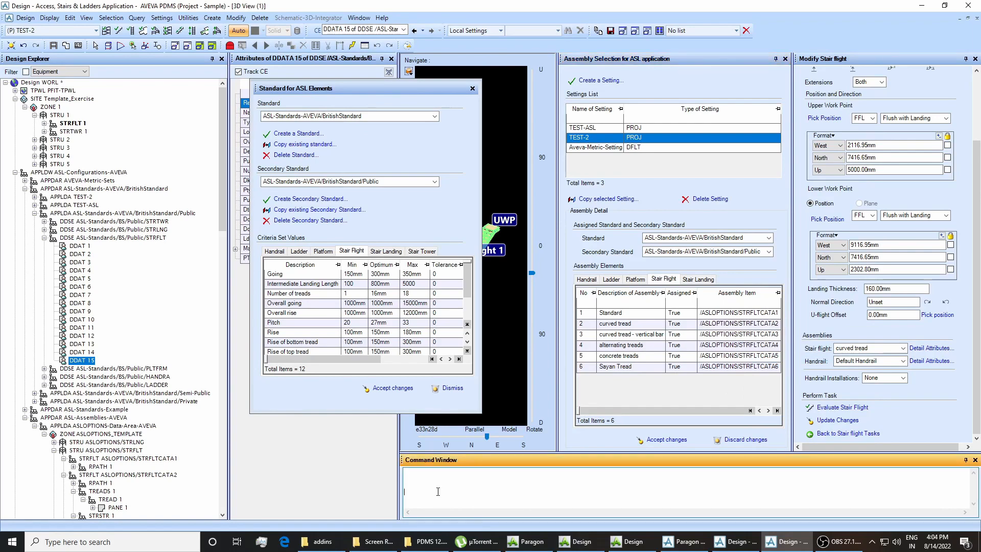
pyautogui.hotkey('ctrl', 'v')
pyautogui.press('Return')
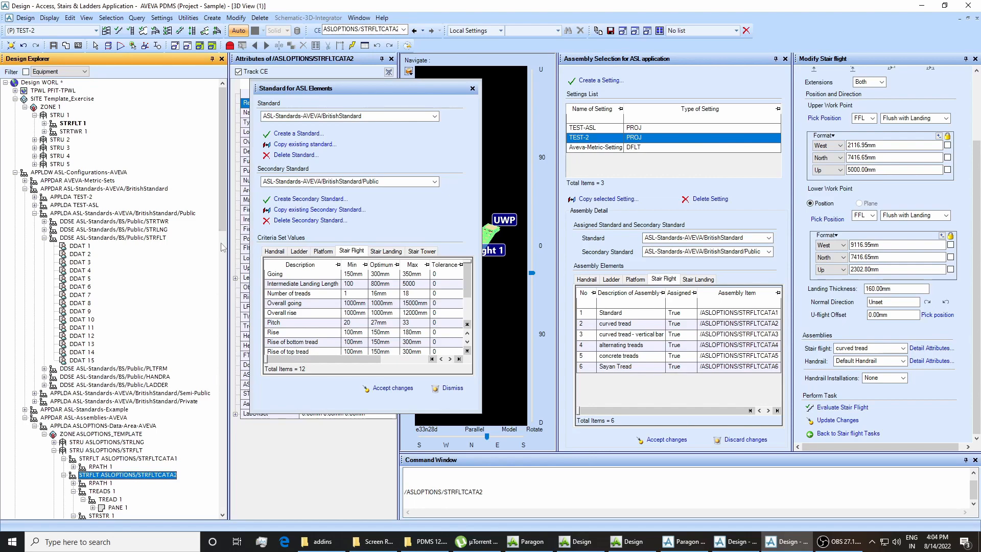
# Close the ASL standards dialog and view the attributes of STRFLTCATA2's tread set and its stringer section GENSEC 1
pyautogui.scroll(-8, 107, 305)
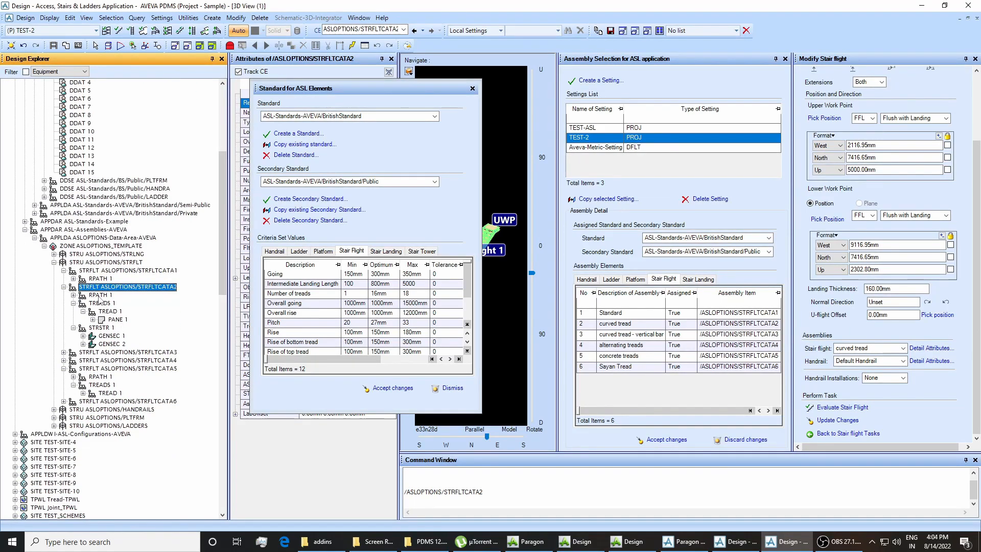
pyautogui.click(100, 303)
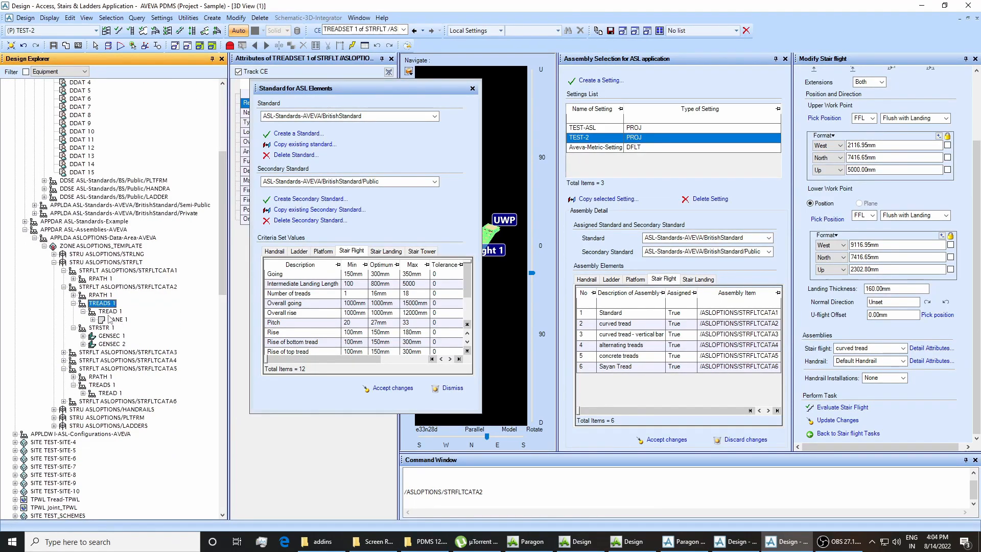
pyautogui.click(473, 88)
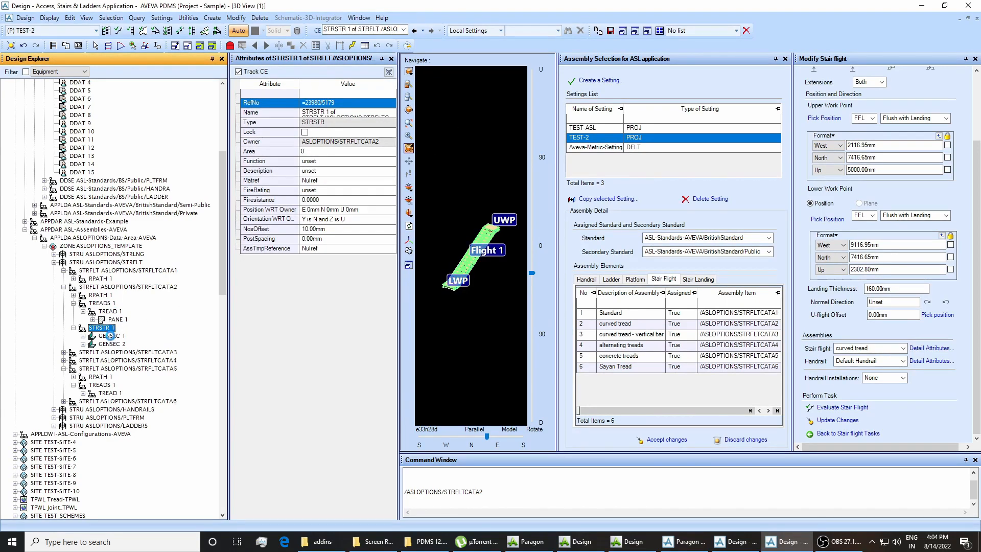
pyautogui.click(109, 337)
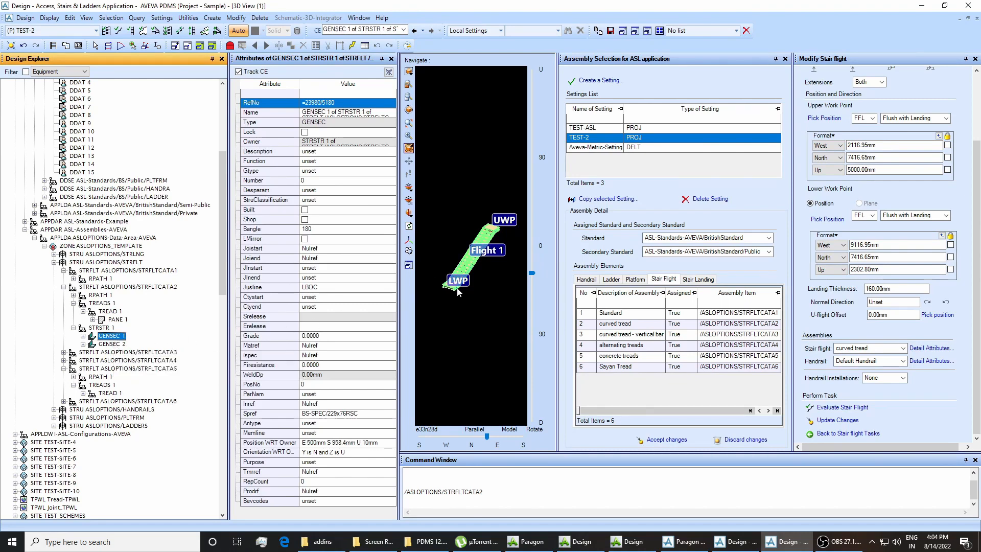
# Compare the attributes of GENSEC 1 and its SPINE 1, and expand RPATH 1 of STRFLTCATA1
pyautogui.doubleClick(118, 338)
pyautogui.click(115, 345)
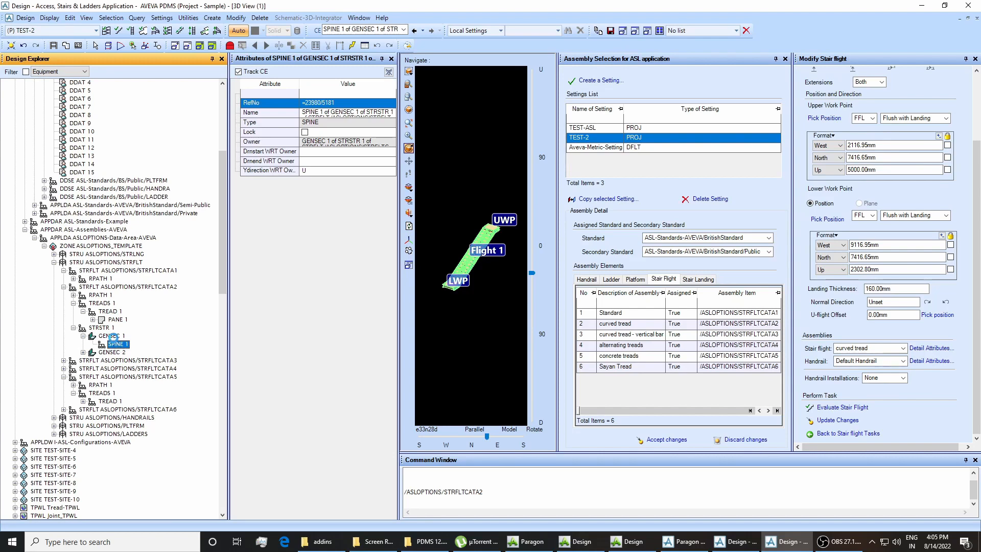
pyautogui.click(113, 336)
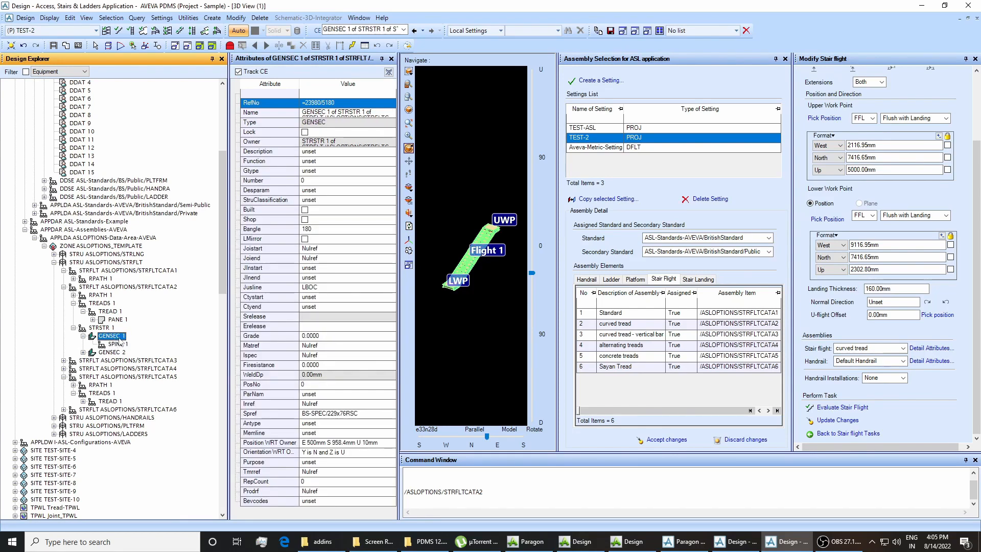
pyautogui.click(117, 345)
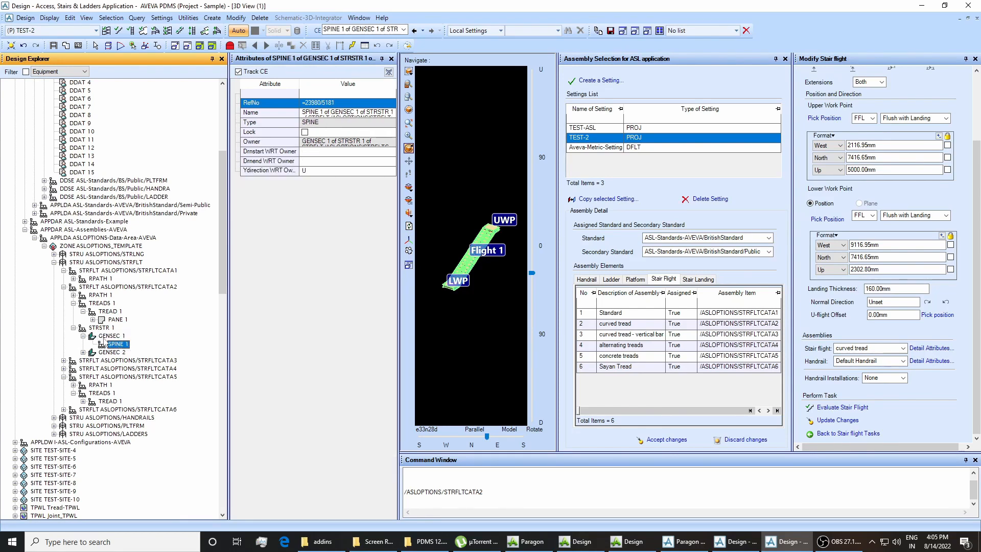
pyautogui.click(106, 336)
pyautogui.click(113, 345)
pyautogui.click(73, 279)
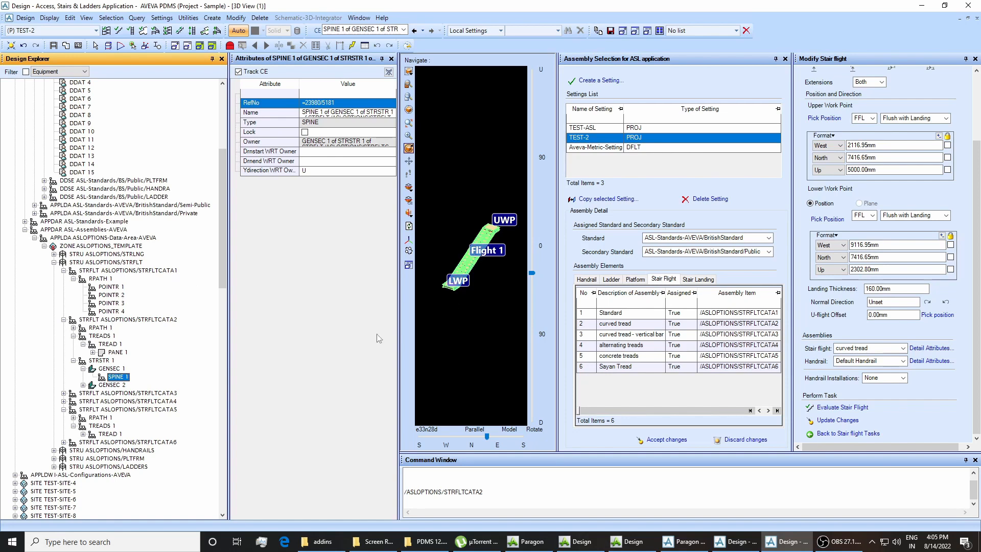
# Review the attributes of STRFLTCATA2, its path, tread set, tread, stringer, GENSEC 1 and GENSEC 2
pyautogui.click(723, 324)
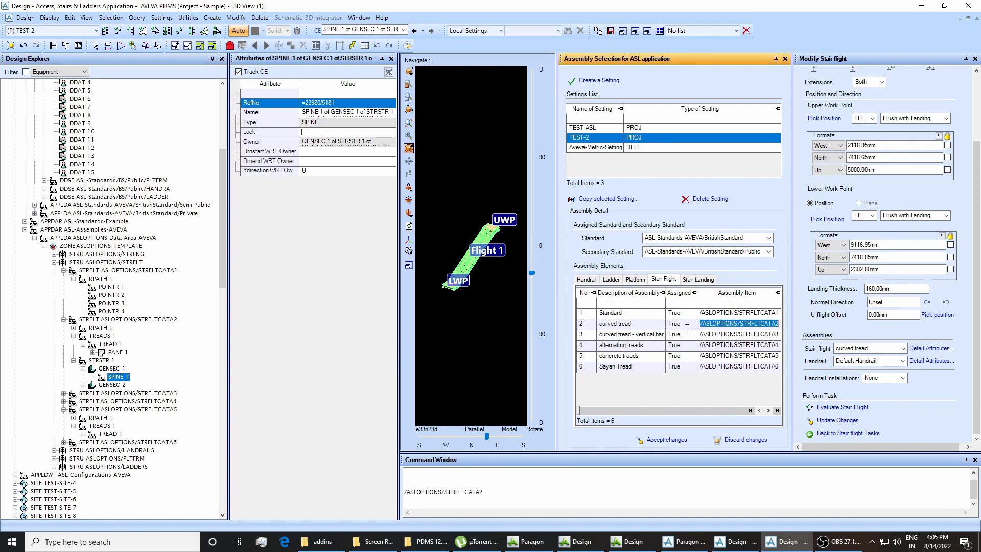
pyautogui.click(94, 320)
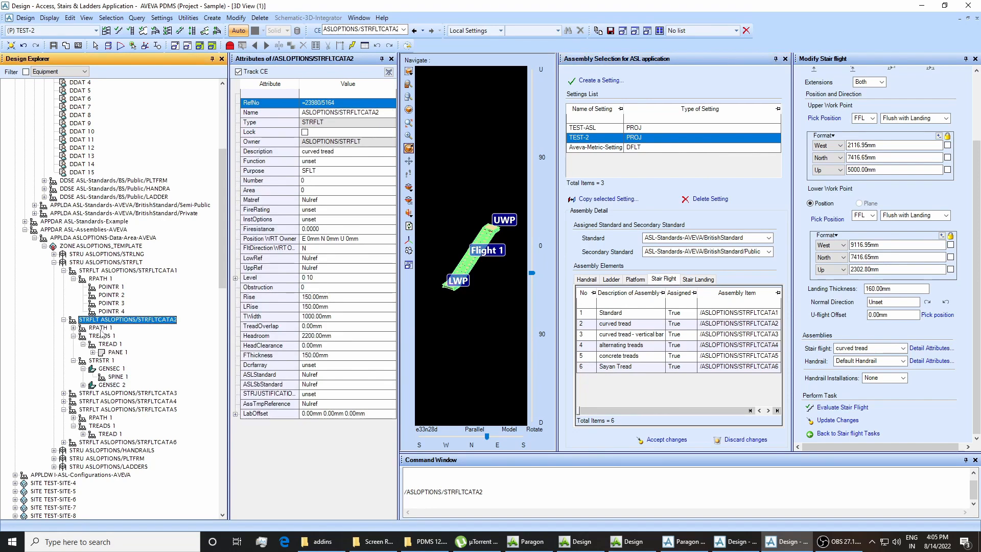
pyautogui.click(98, 328)
pyautogui.click(100, 336)
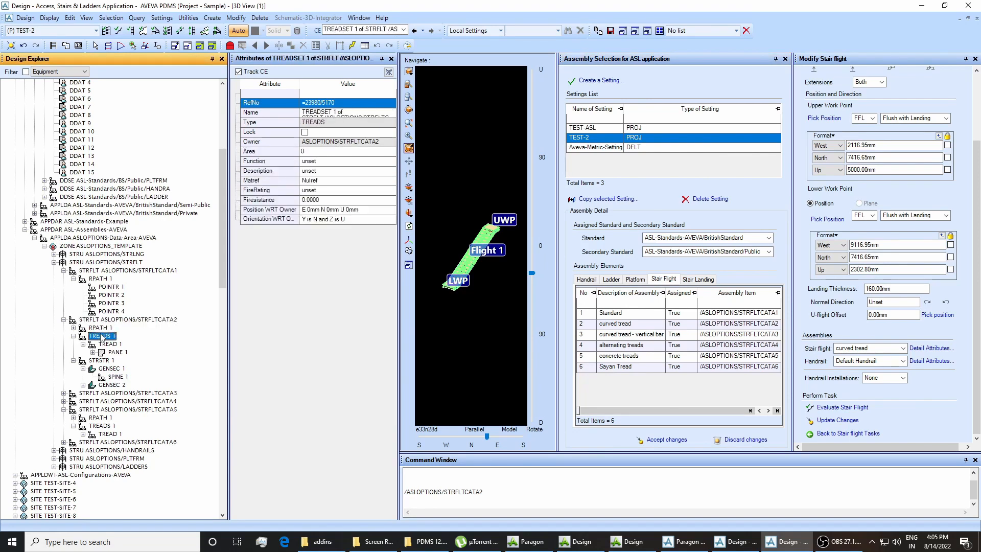
pyautogui.click(110, 345)
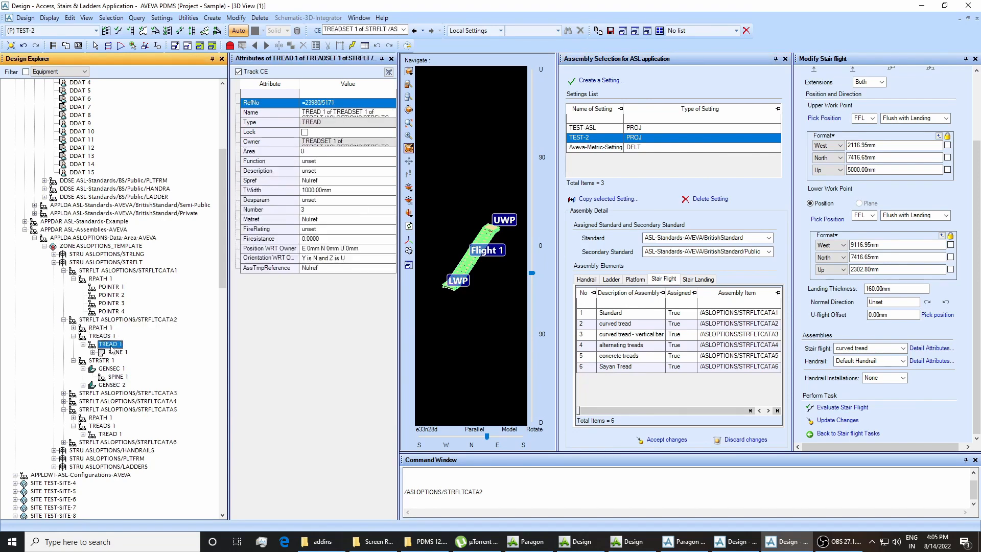
pyautogui.click(100, 360)
pyautogui.click(108, 368)
pyautogui.click(113, 386)
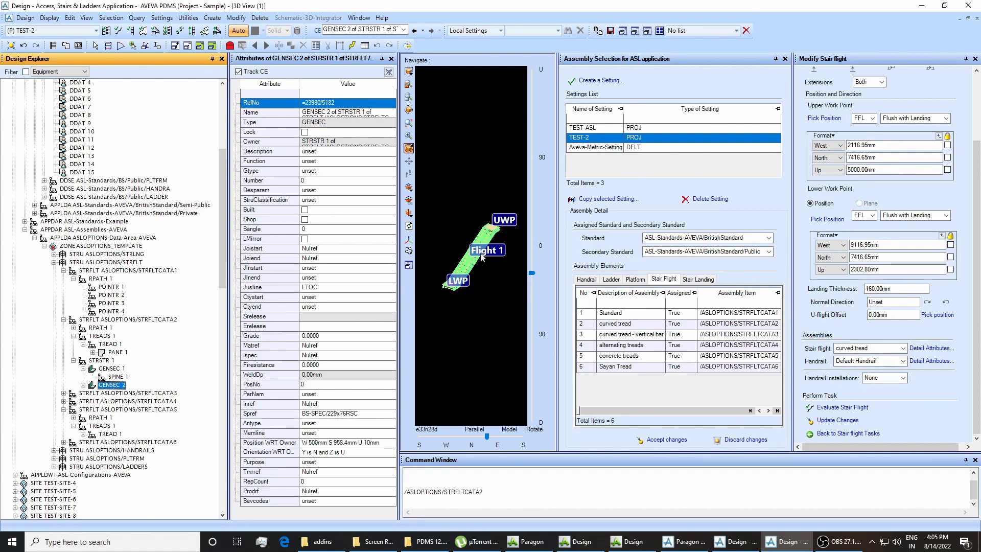
# Close the attributes window and inspect the whole of Flight 1 in the 3D view
pyautogui.click(829, 408)
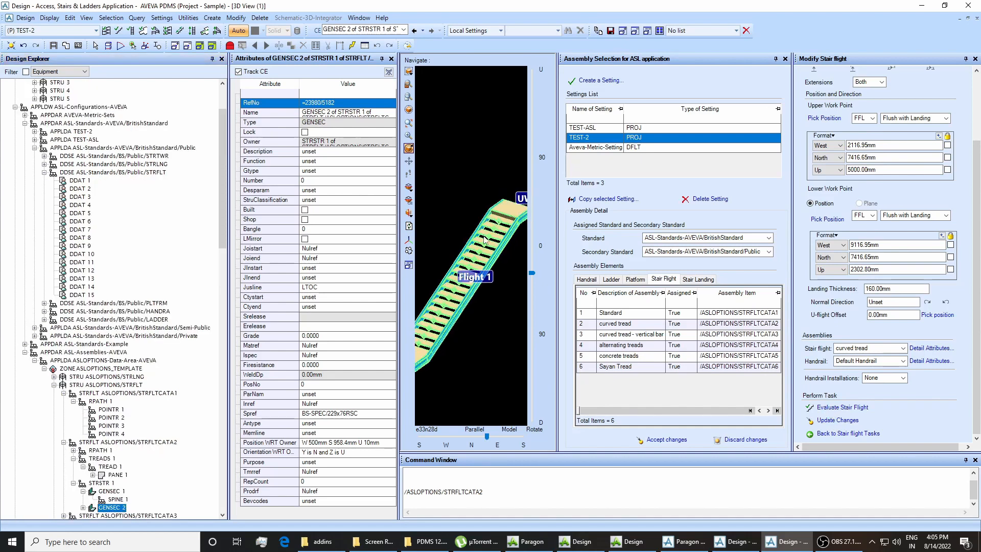
pyautogui.click(391, 58)
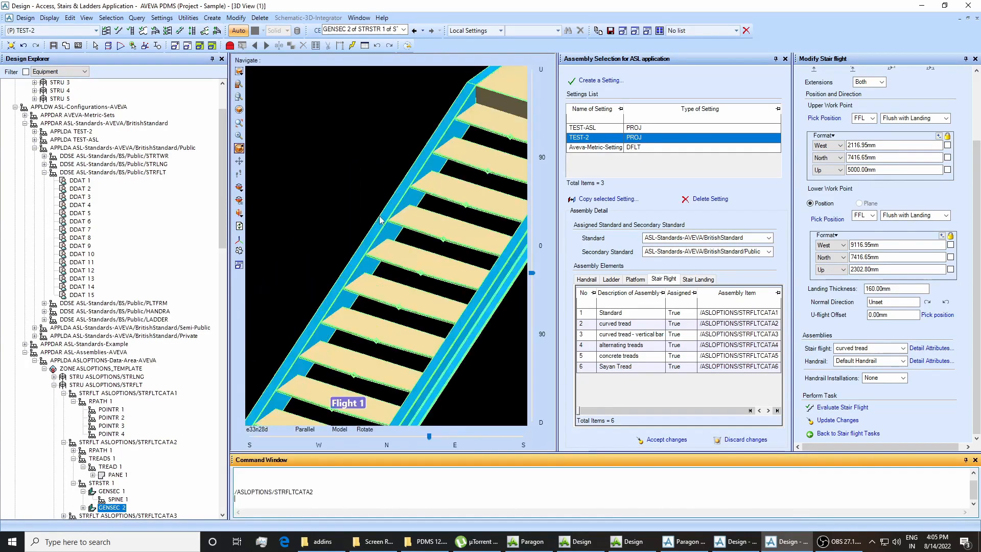
pyautogui.moveTo(358, 280); pyautogui.dragTo(405, 228, button='middle')
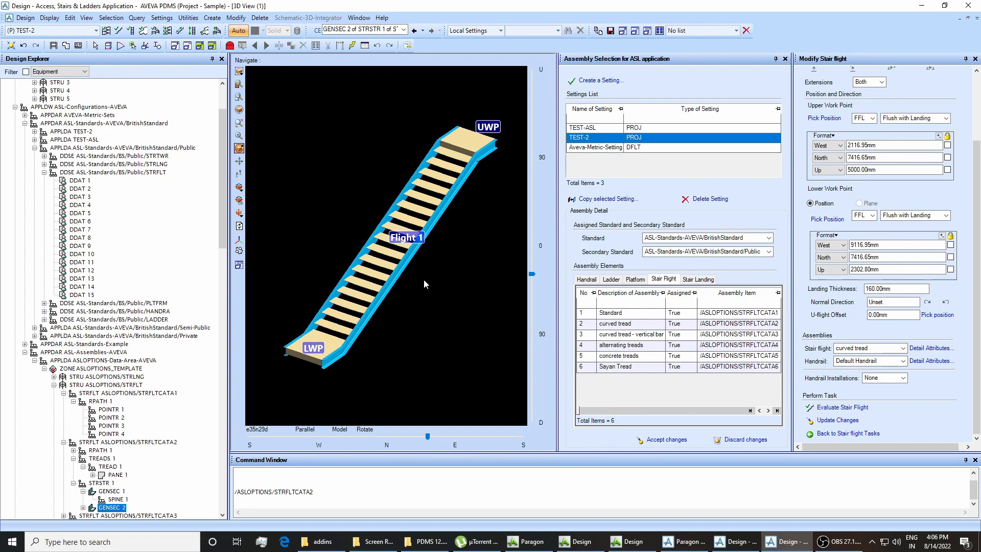
# Collapse the stair flight templates, then copy STRFLTCATA6 and paste the duplicate after it
pyautogui.moveTo(223, 220); pyautogui.dragTo(228, 284)
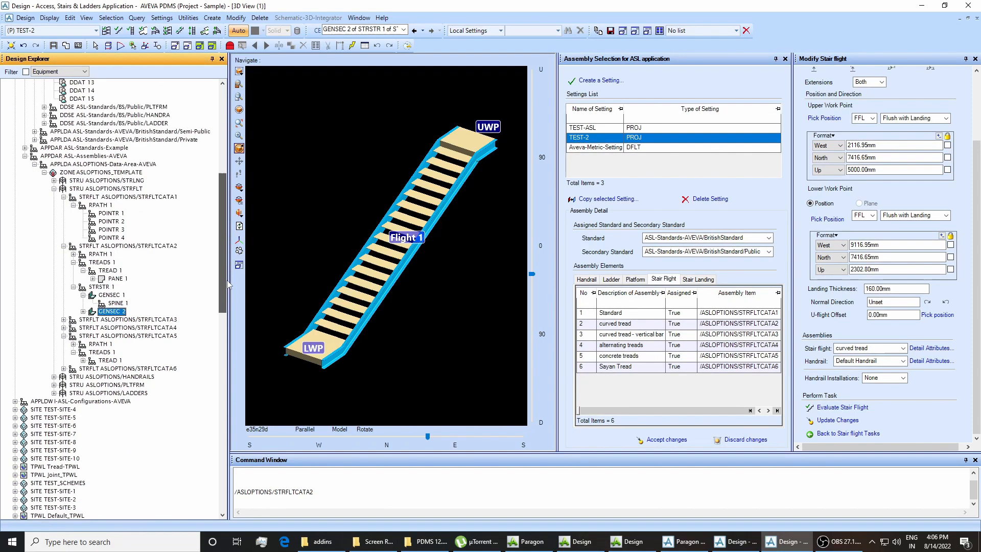
pyautogui.click(115, 279)
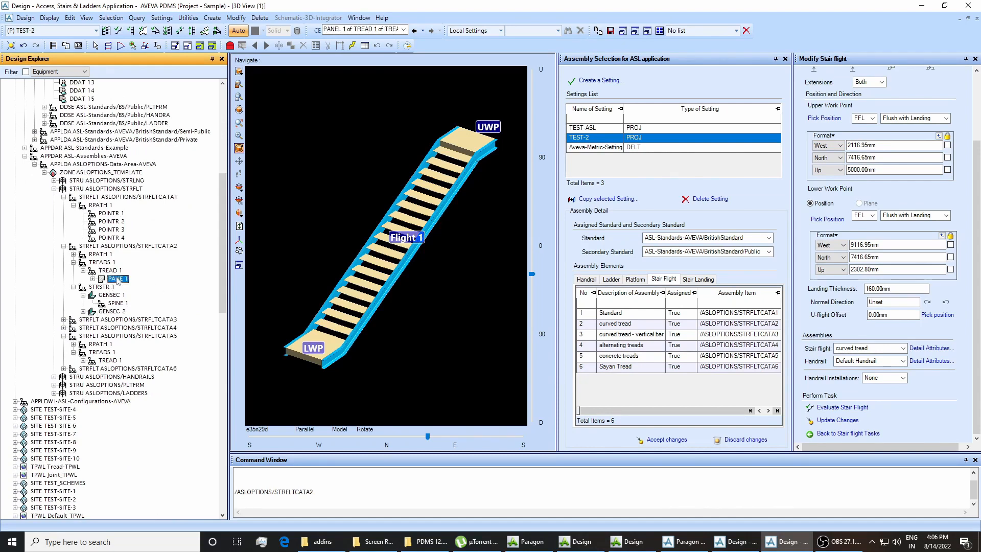
pyautogui.click(63, 205)
pyautogui.click(64, 229)
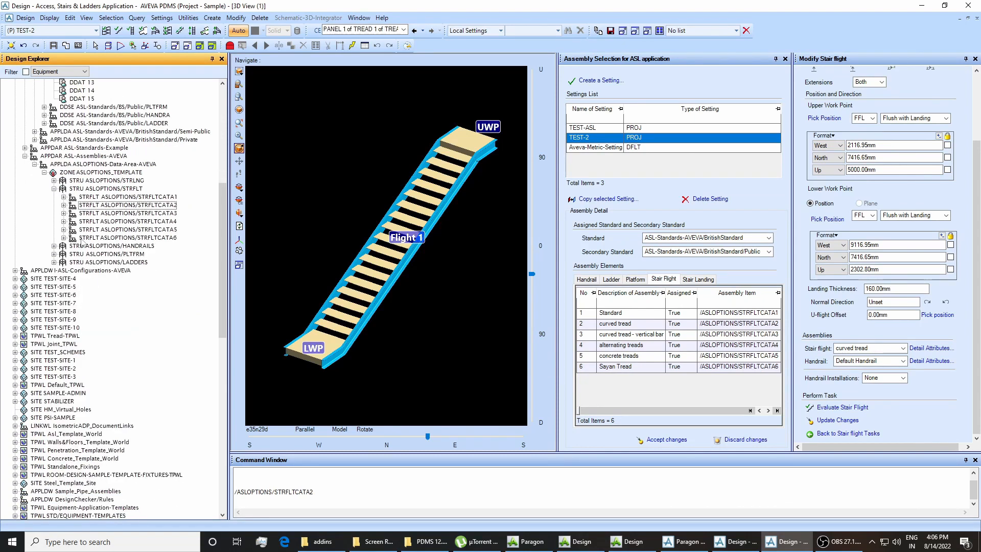
pyautogui.click(100, 238)
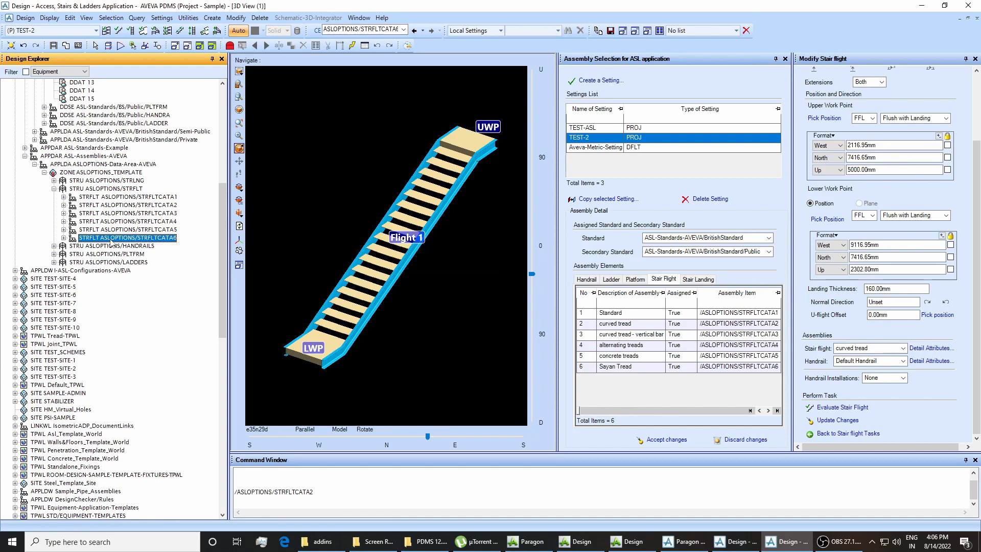
pyautogui.rightClick(111, 242)
pyautogui.press('Escape')
pyautogui.rightClick(118, 237)
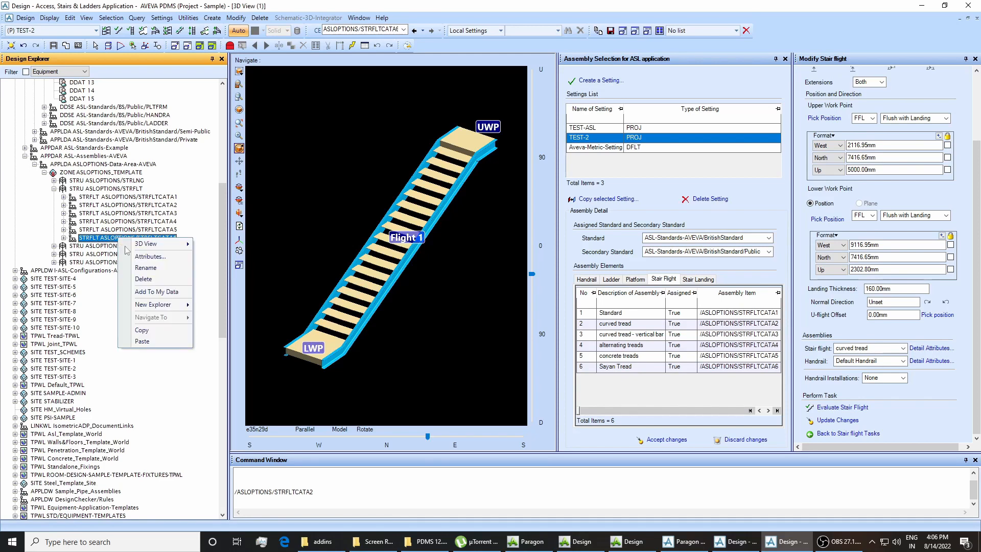
pyautogui.click(148, 342)
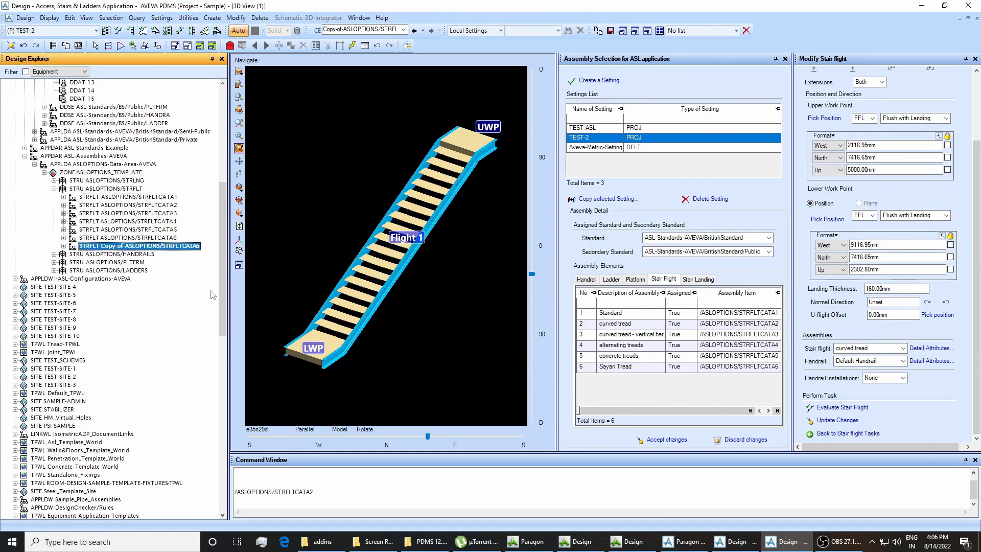
# Rename the pasted stair flight as /ASLOPTIONS/STRFLTCATA7 by command and open its attributes
pyautogui.moveTo(250, 492); pyautogui.dragTo(344, 489)
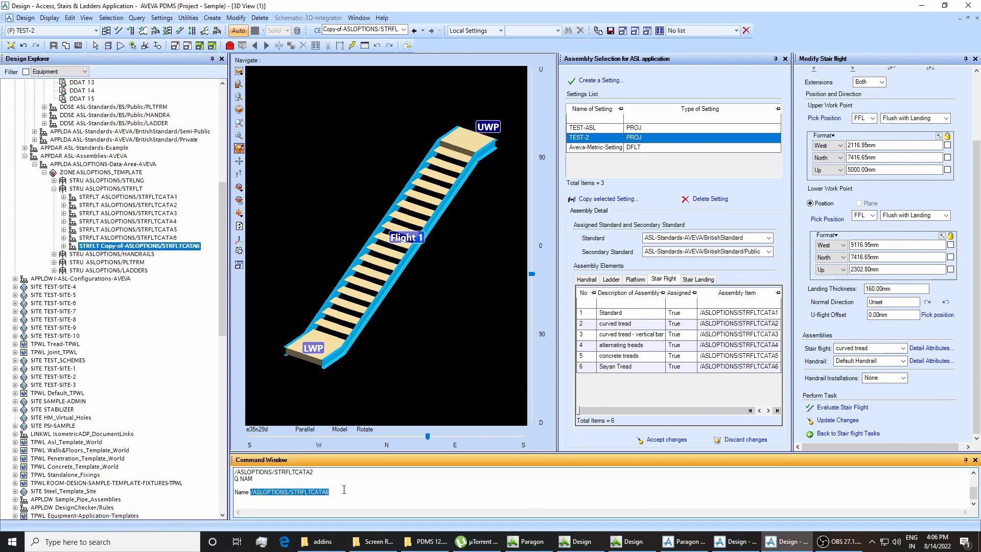
pyautogui.press('Return')
pyautogui.press('BackSpace')
pyautogui.write('7')
pyautogui.press('Return')
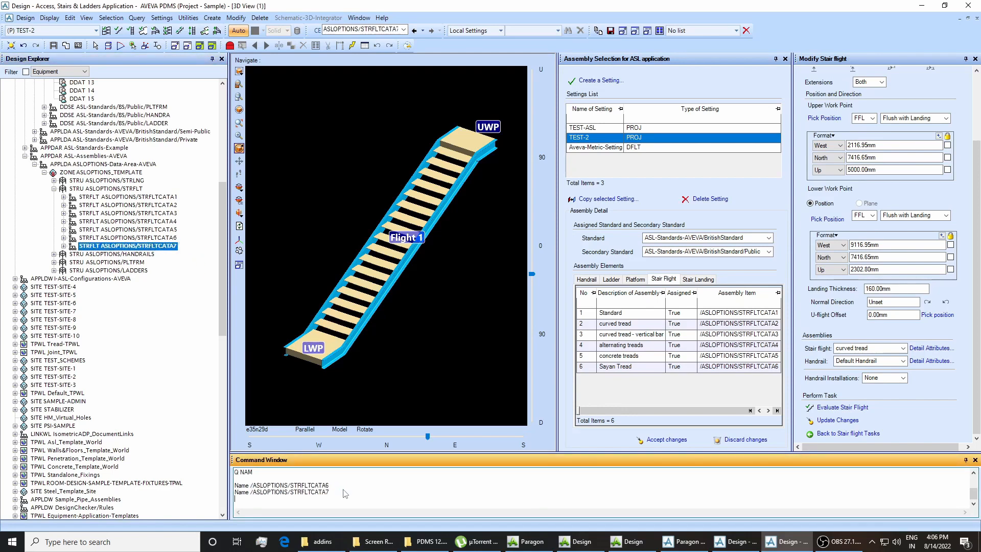
pyautogui.rightClick(167, 245)
pyautogui.click(195, 263)
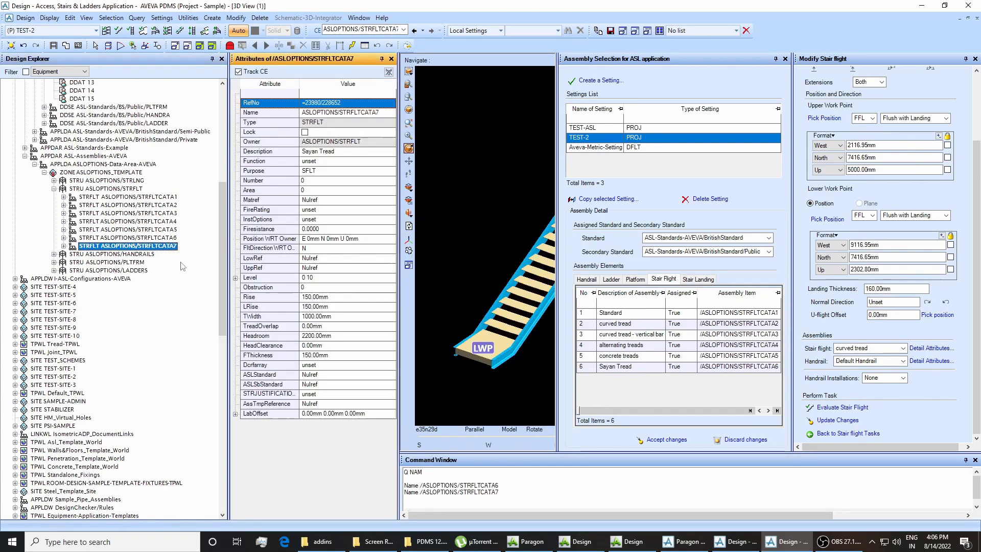
# Append 2 to the description of STRFLTCATA7 and save the work
pyautogui.click(318, 153)
pyautogui.click(339, 152)
pyautogui.write('2')
pyautogui.press('Return')
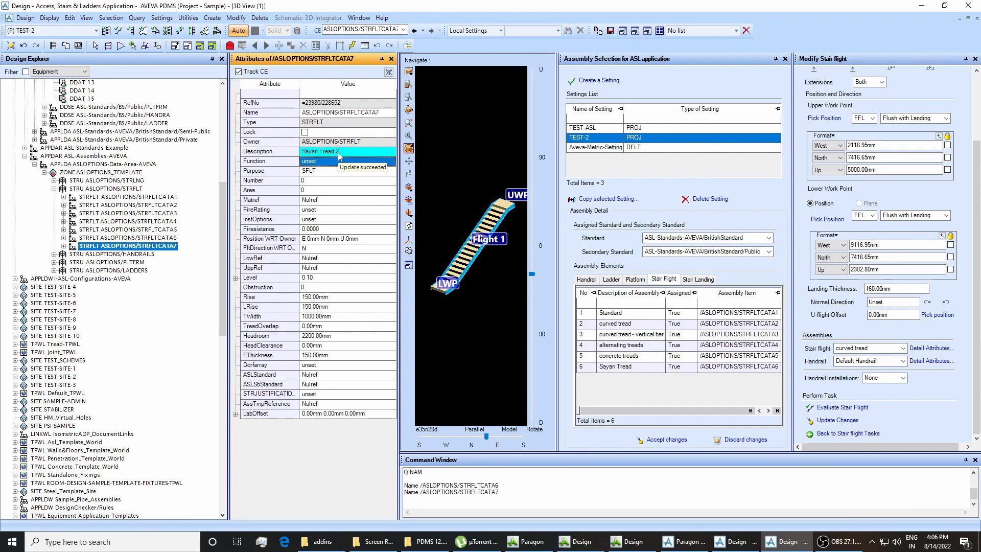
pyautogui.click(610, 30)
pyautogui.click(469, 282)
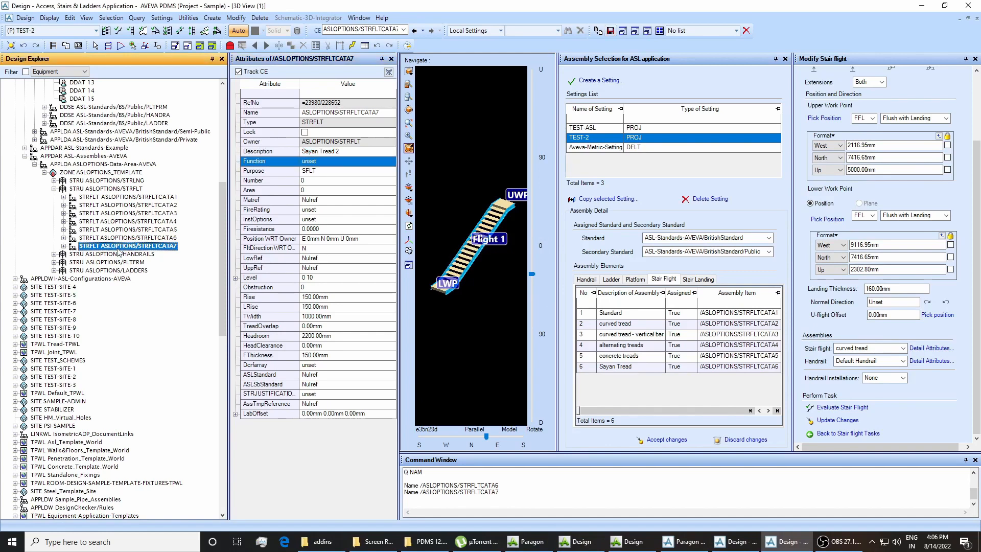
# Expand STRFLTCATA7 through its tread set and TREAD 1 to locate the copied tread template Copy-of-SFLT-Tread-B
pyautogui.doubleClick(115, 247)
pyautogui.doubleClick(99, 263)
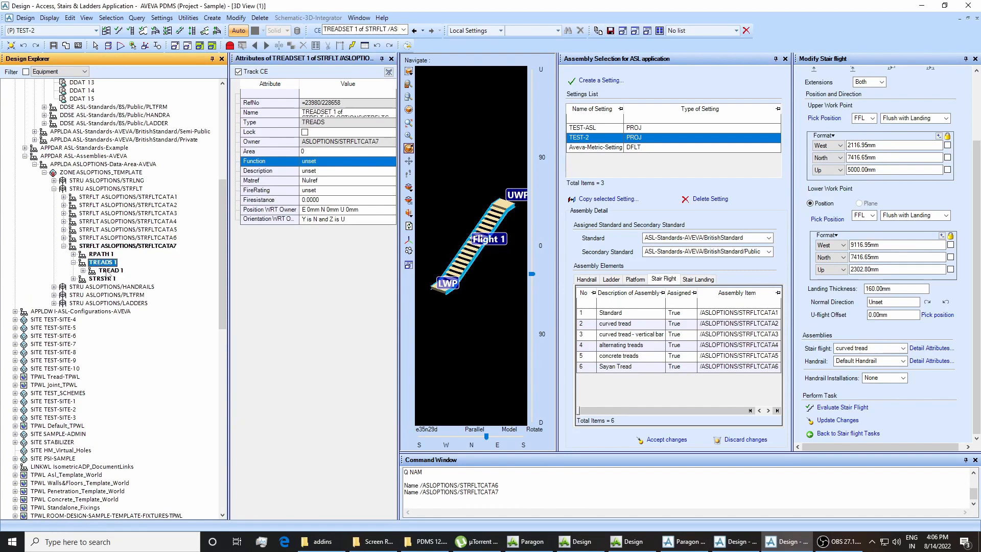
pyautogui.doubleClick(110, 270)
pyautogui.rightClick(123, 279)
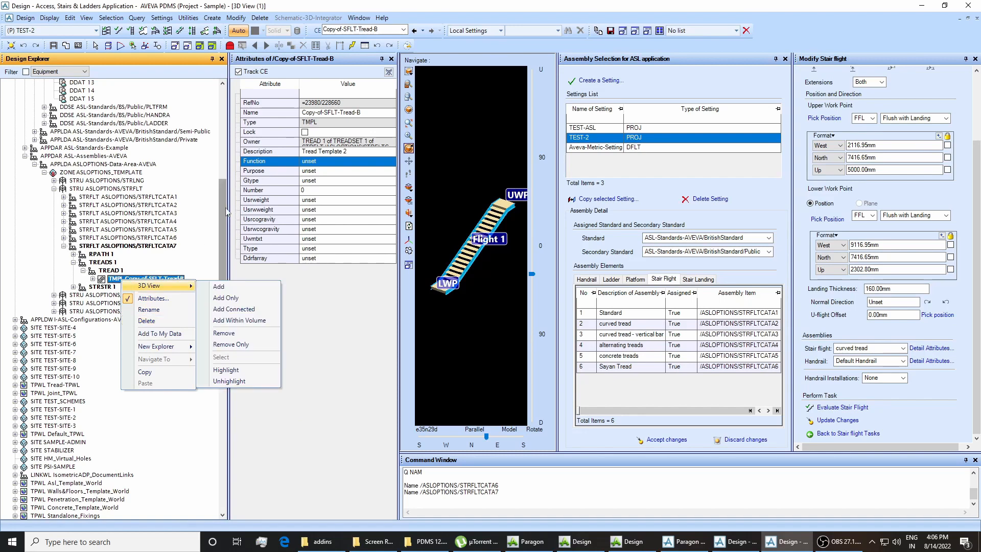
pyautogui.moveTo(224, 210); pyautogui.dragTo(224, 213)
pyautogui.scroll(1, 142, 337)
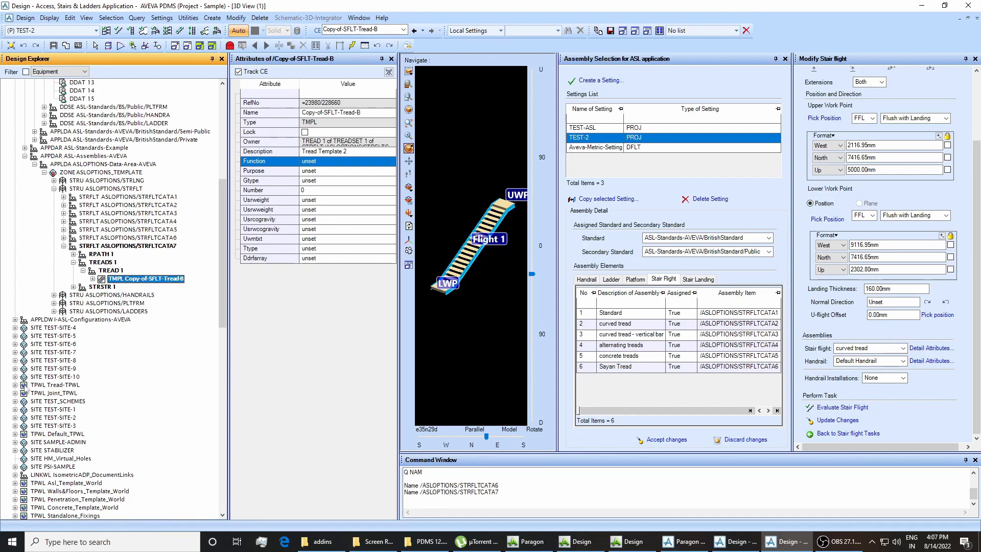
# Check the templates and attributes of the tread template world Tread-TPWL, then collapse it
pyautogui.click(14, 385)
pyautogui.click(24, 392)
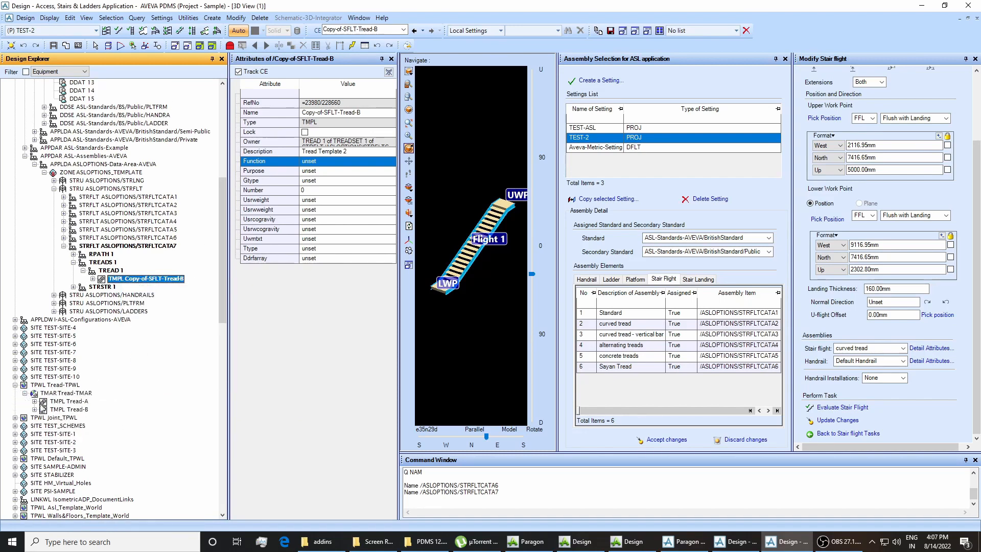
pyautogui.click(51, 387)
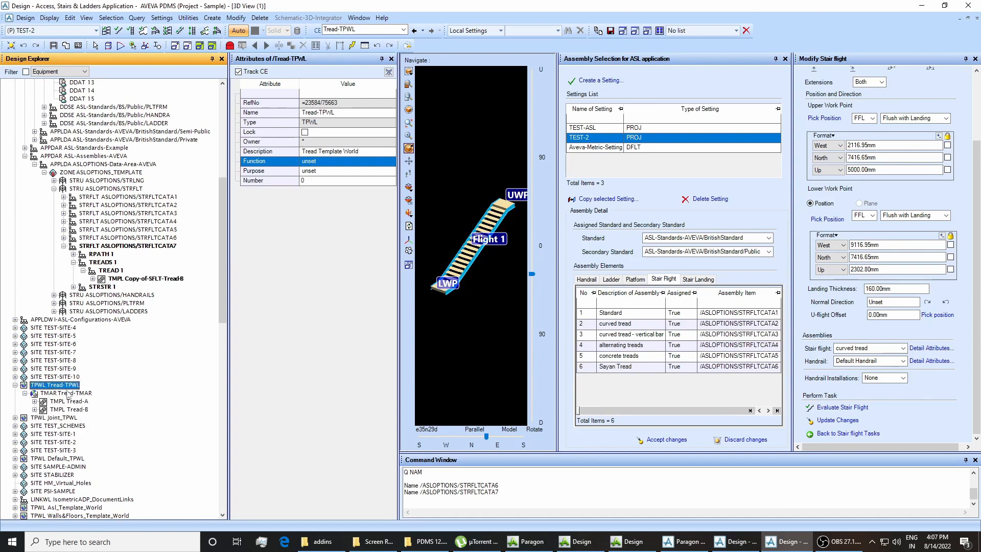
pyautogui.doubleClick(60, 386)
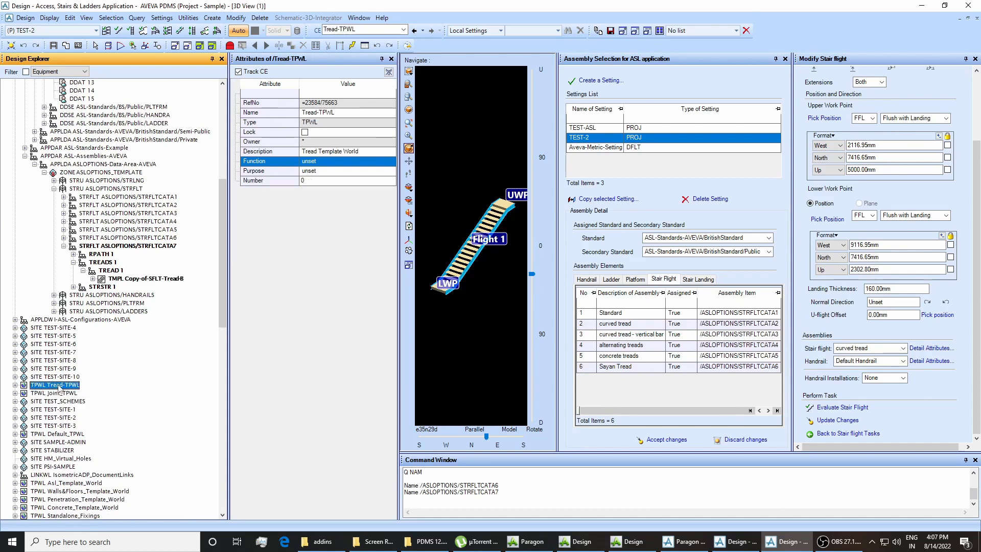
# Delete the template Copy-of-SFLT-Tread-B from TREAD 1 of STRFLTCATA7
pyautogui.rightClick(124, 280)
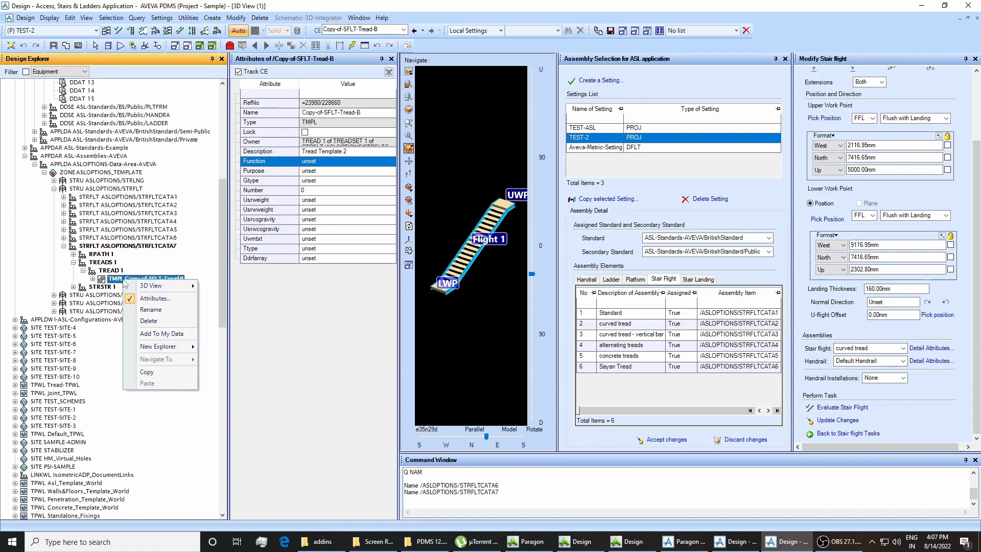
pyautogui.click(147, 320)
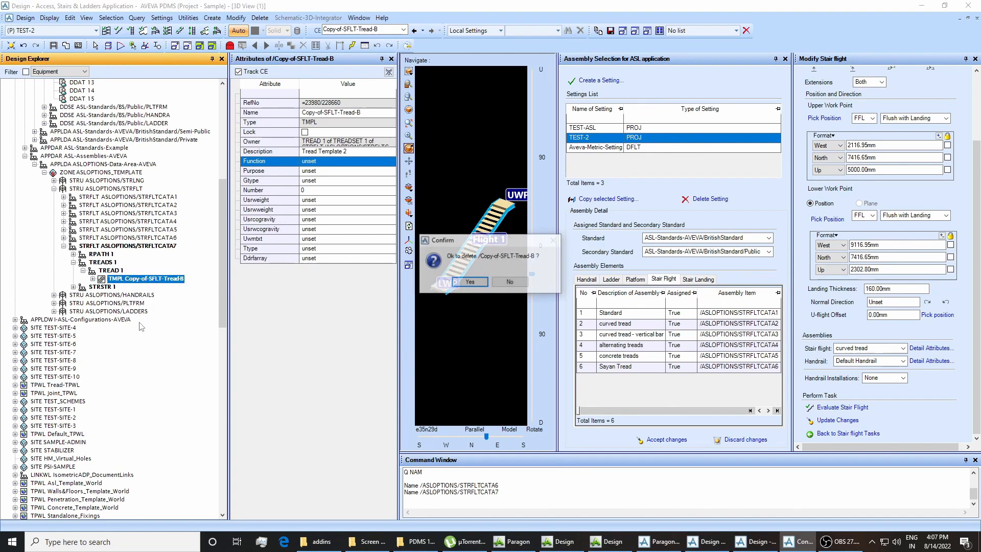
pyautogui.click(464, 284)
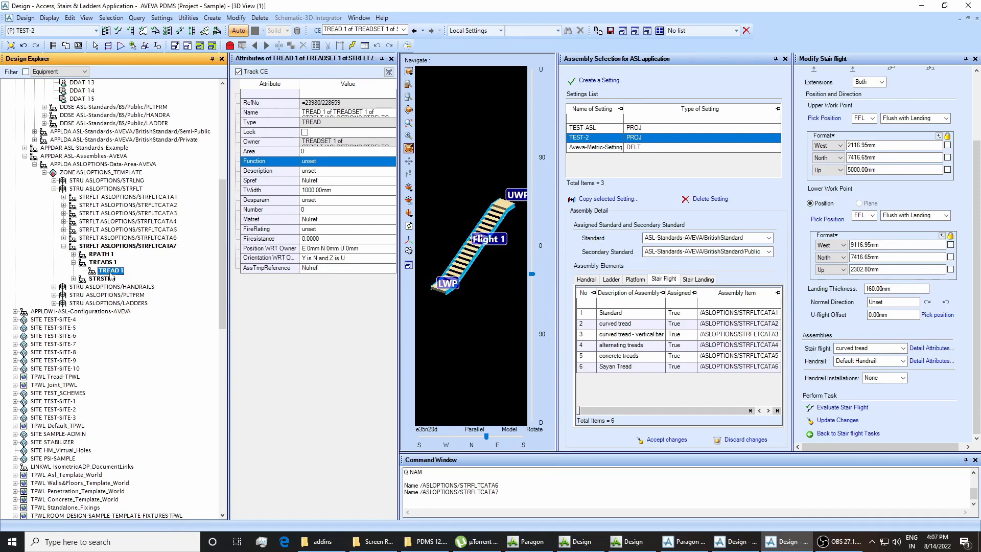
# With STRFLTCATA7 selected, compare the stair flight assemblies listed for the TEST-ASL, Aveva-Metric-Setting and TEST-2 settings
pyautogui.click(141, 247)
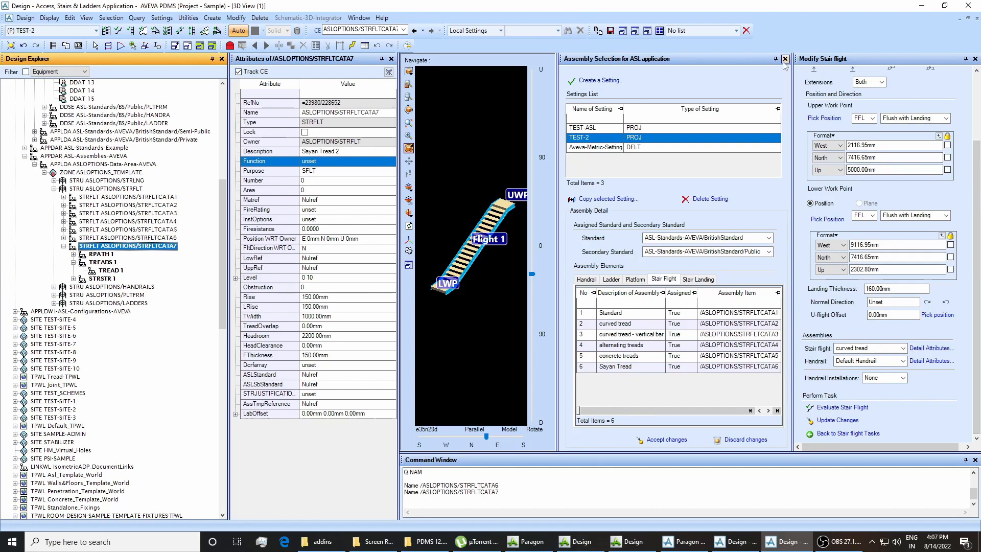
pyautogui.click(667, 127)
pyautogui.click(637, 147)
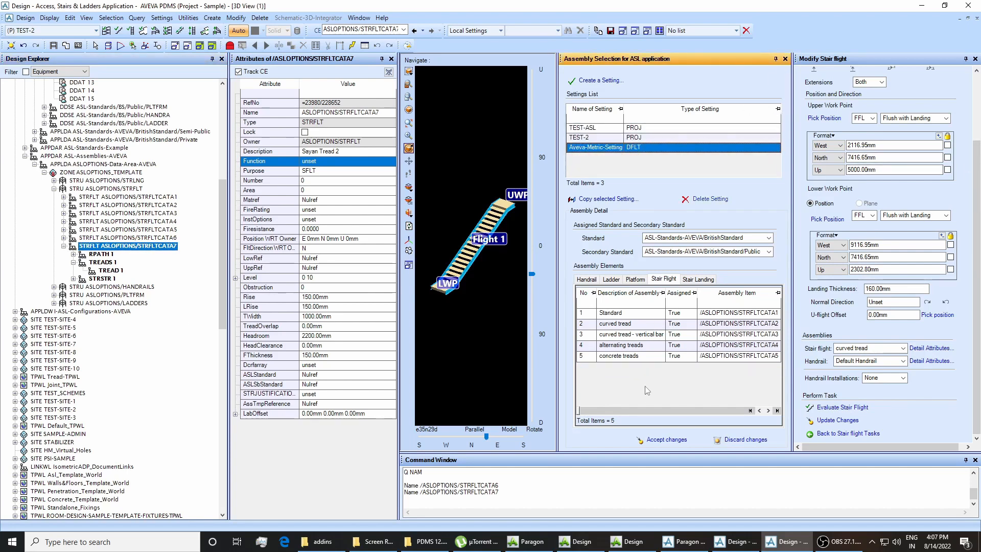
pyautogui.click(617, 137)
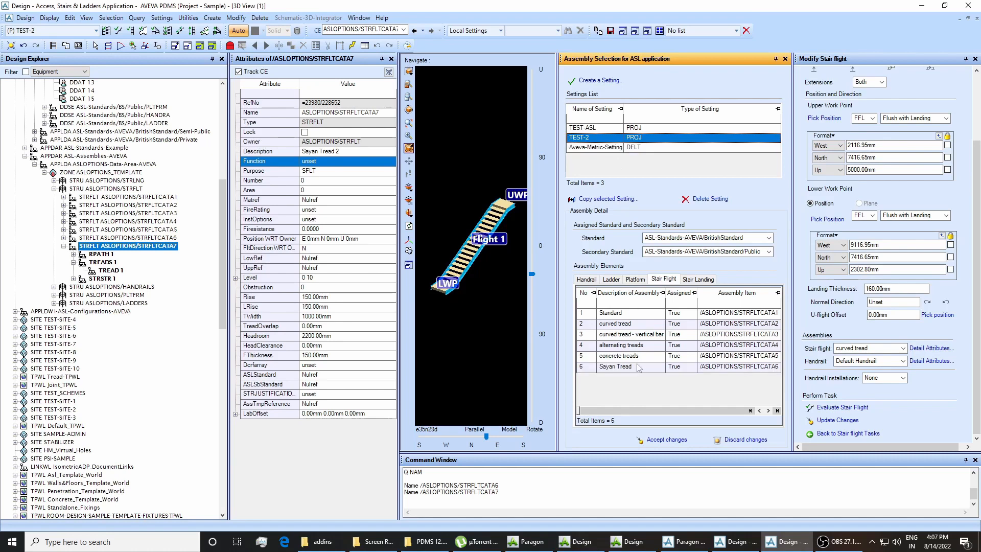
pyautogui.click(655, 356)
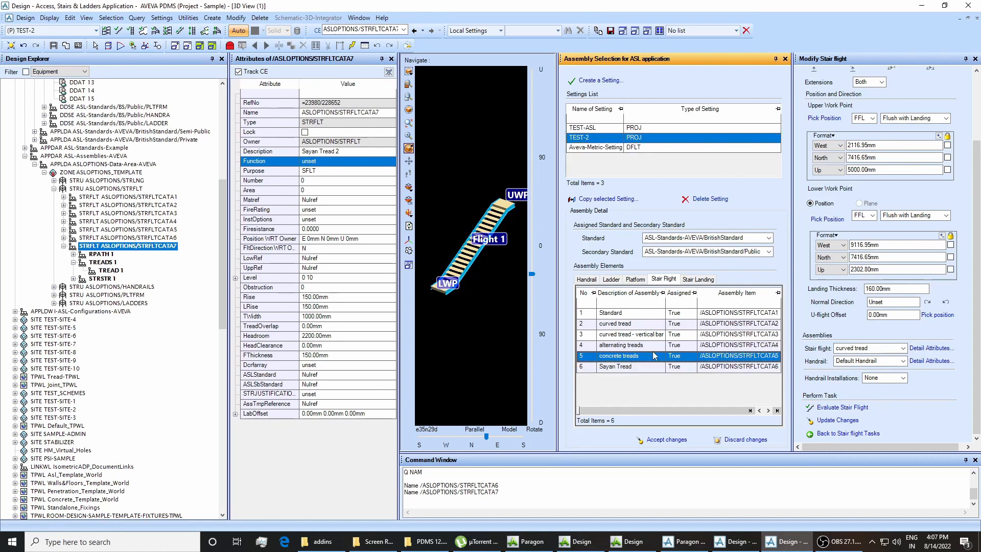
# Try to create a new assembly setting
pyautogui.click(601, 80)
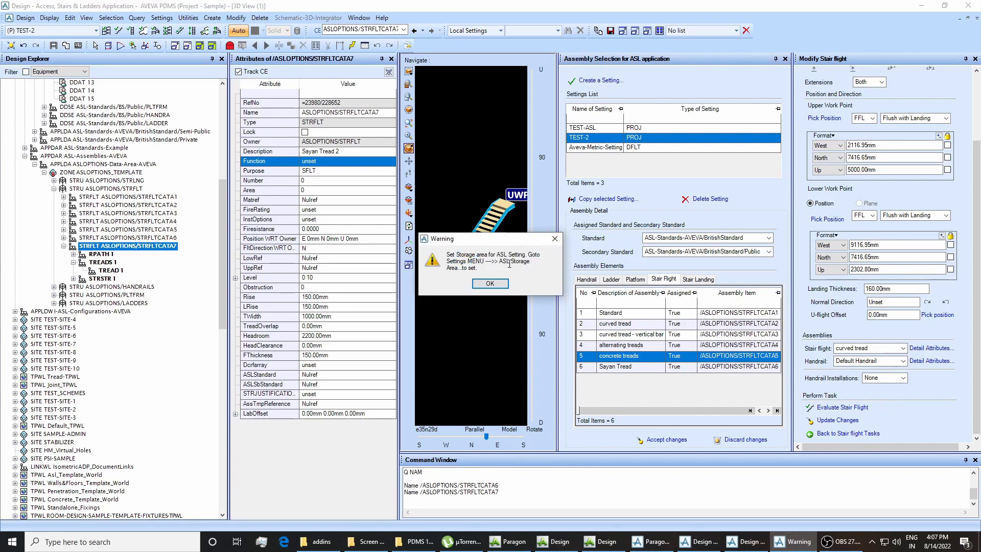
pyautogui.click(489, 283)
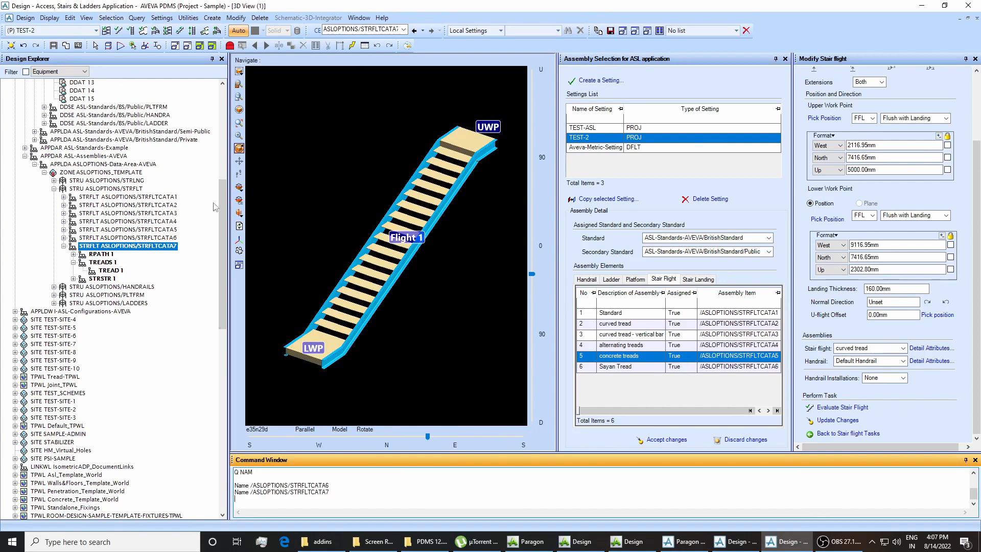
# Set the ASL storage area to ASL-Configurations-AVEVA for standards and ASL-Standards-AVEVA/BritishStandard for settings, apply it, and save the work
pyautogui.scroll(10, 215, 206)
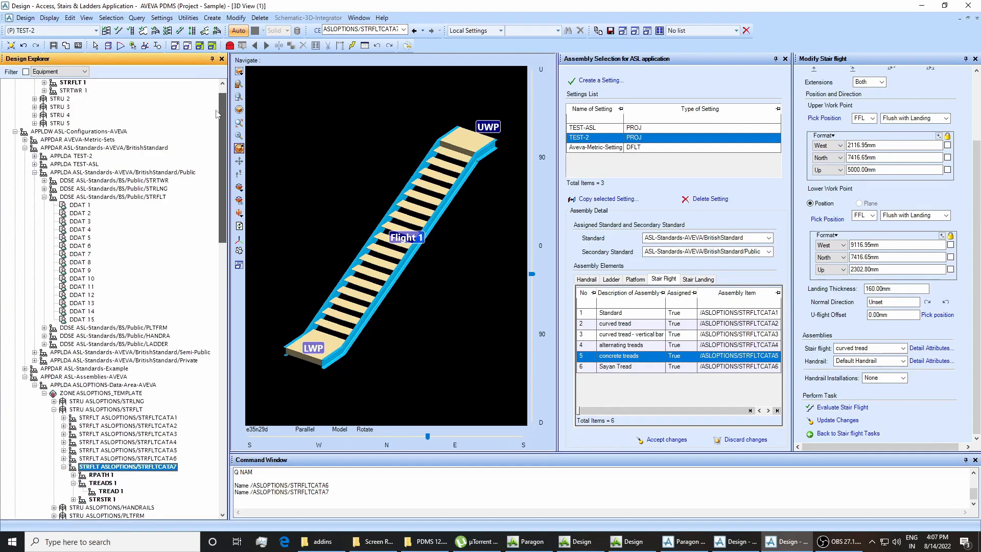
pyautogui.click(161, 18)
pyautogui.click(193, 169)
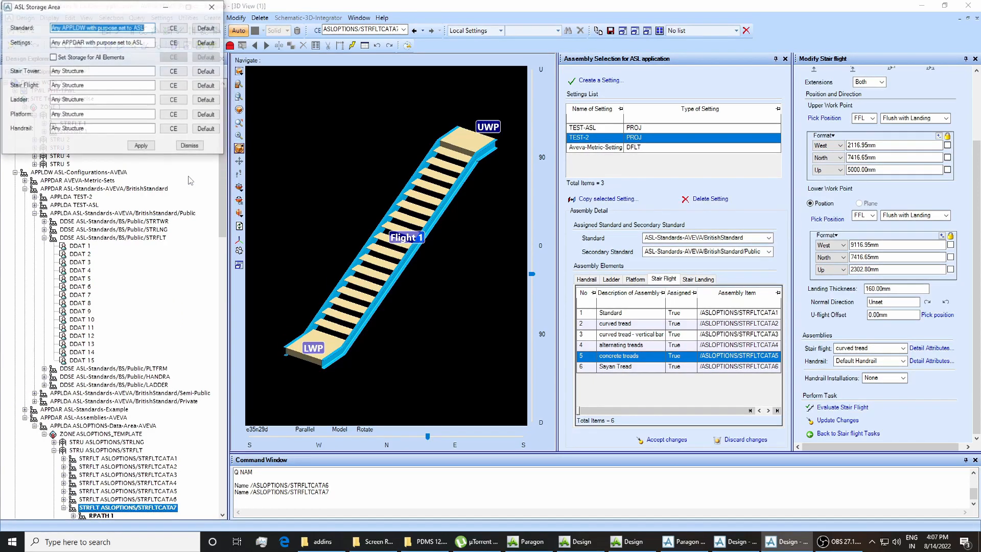
pyautogui.click(105, 174)
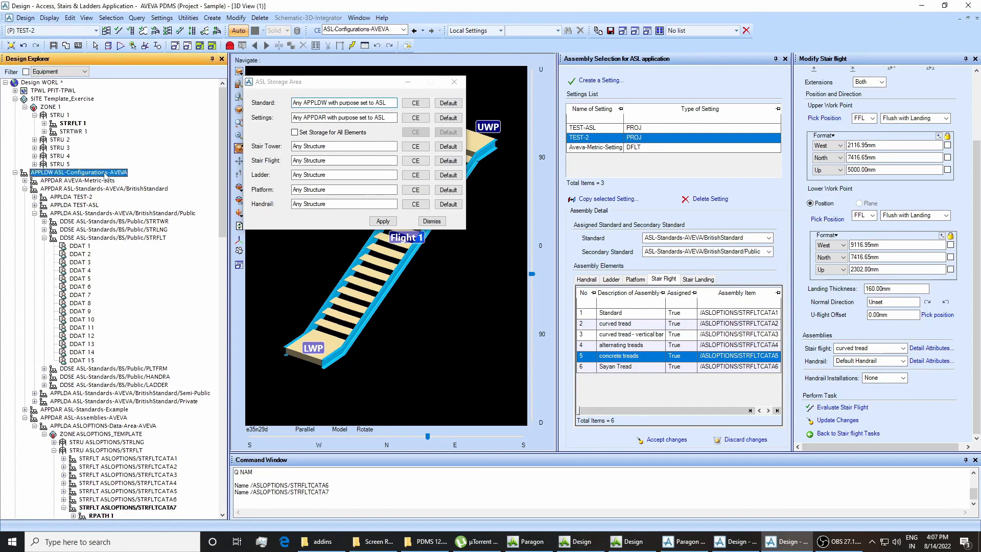
pyautogui.click(415, 104)
pyautogui.click(138, 189)
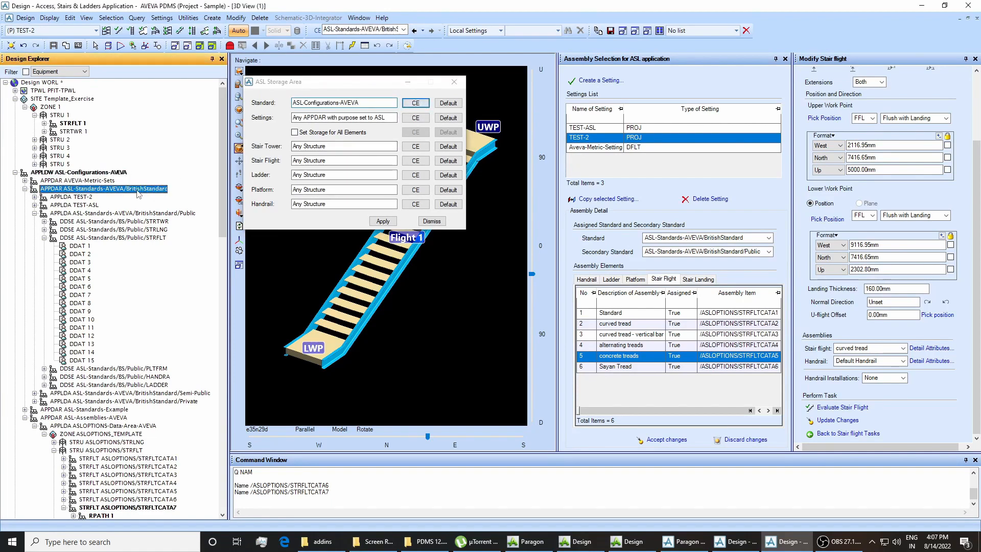
pyautogui.click(415, 118)
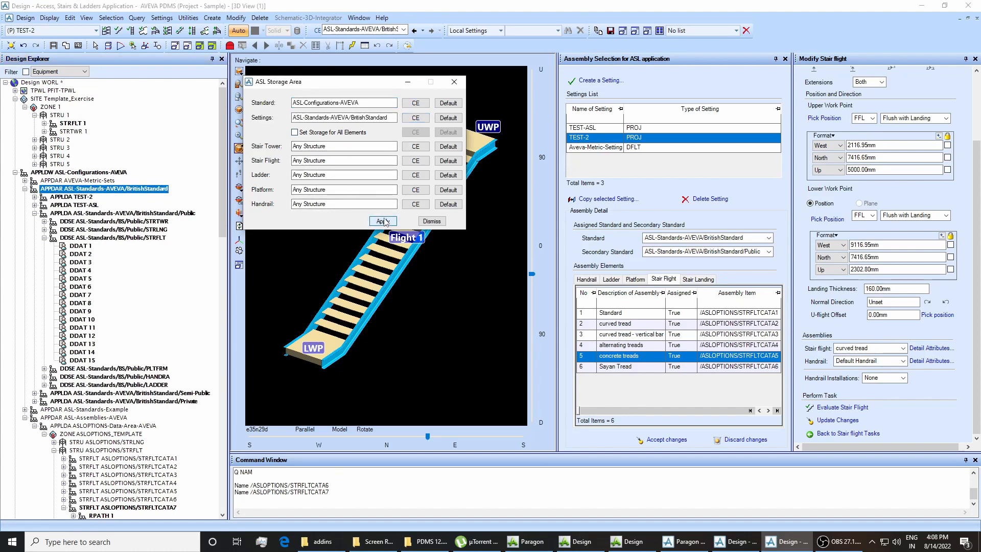
pyautogui.click(431, 221)
pyautogui.click(609, 33)
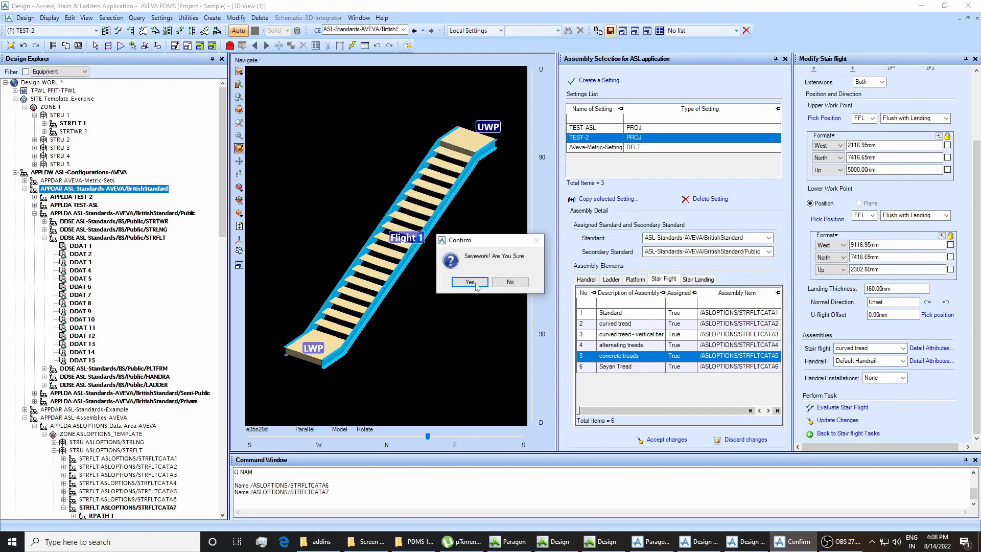
pyautogui.click(471, 282)
# Create an ASL setting named SS-1 with setting type PROJECT and select it in the hierarchy
pyautogui.click(634, 148)
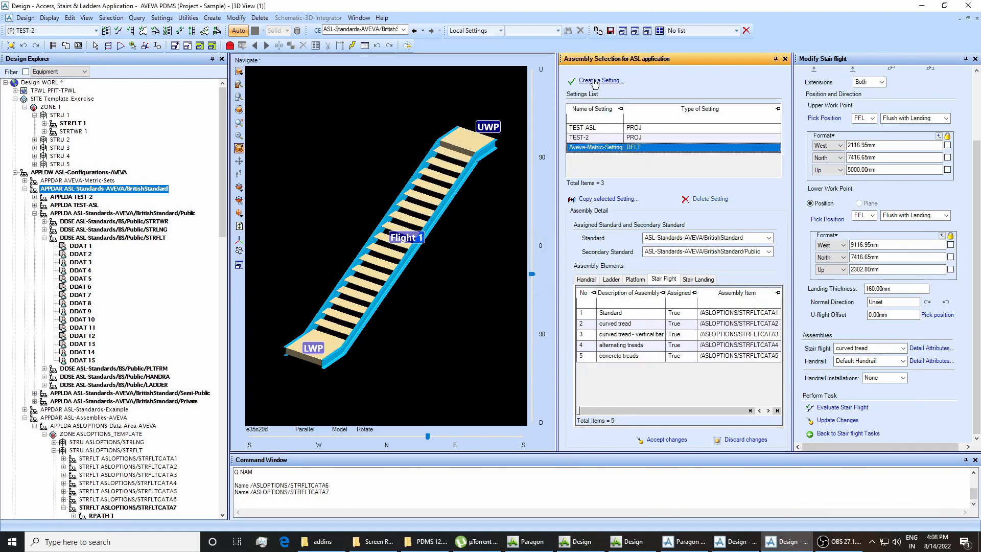
pyautogui.click(595, 81)
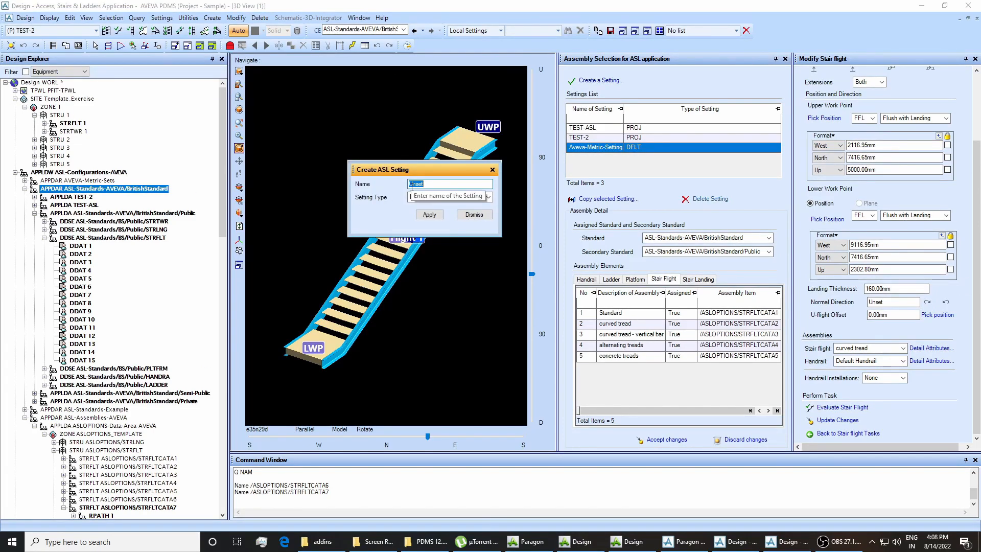
pyautogui.write('SS-1')
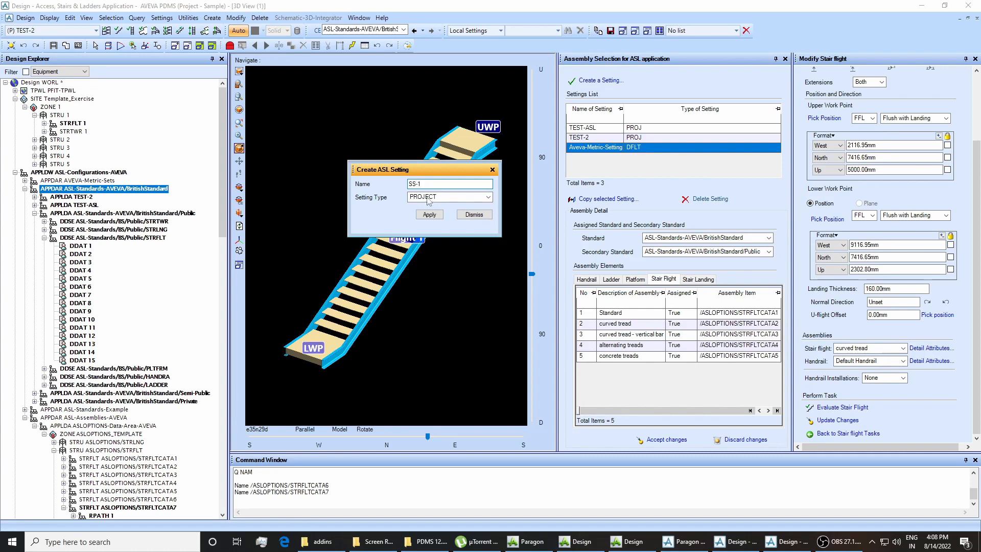
pyautogui.click(431, 216)
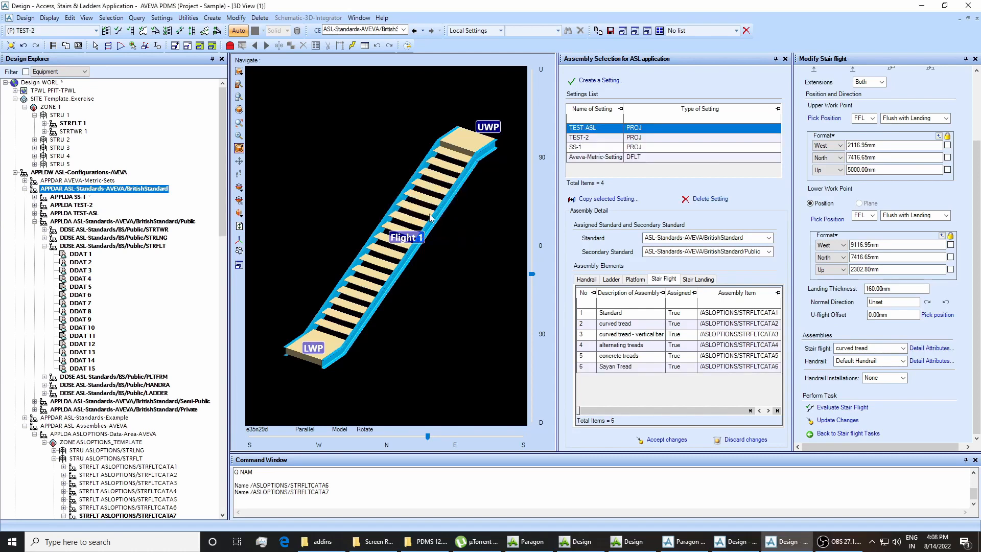
pyautogui.click(69, 198)
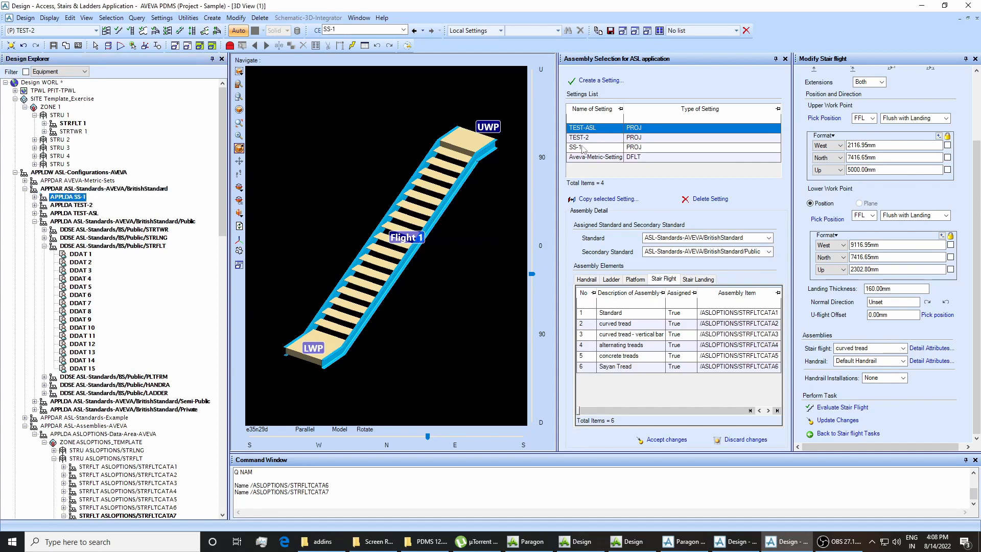
# Review the stair flight assemblies assigned to setting SS-1 and locate STRFLTCATA7 in the hierarchy
pyautogui.click(596, 148)
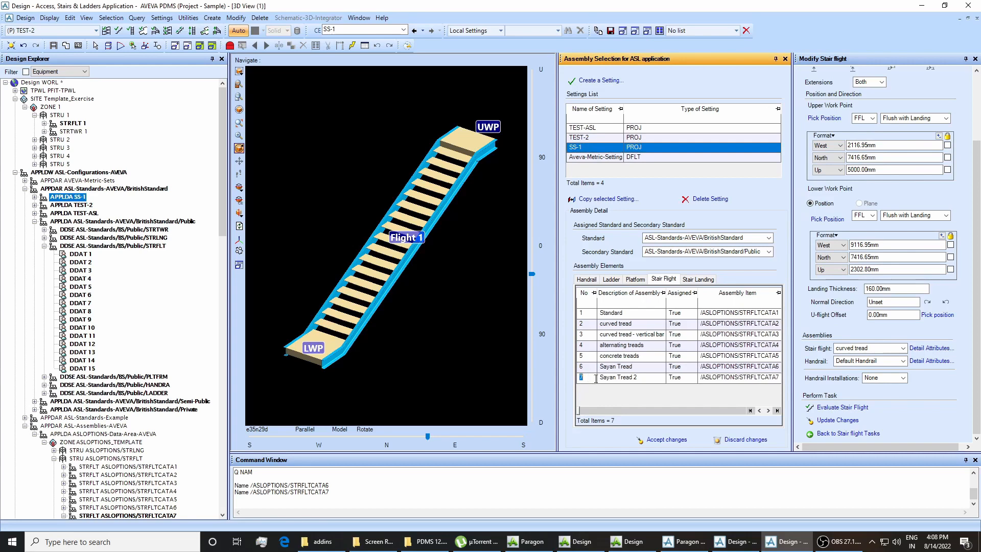
pyautogui.doubleClick(624, 378)
pyautogui.click(654, 410)
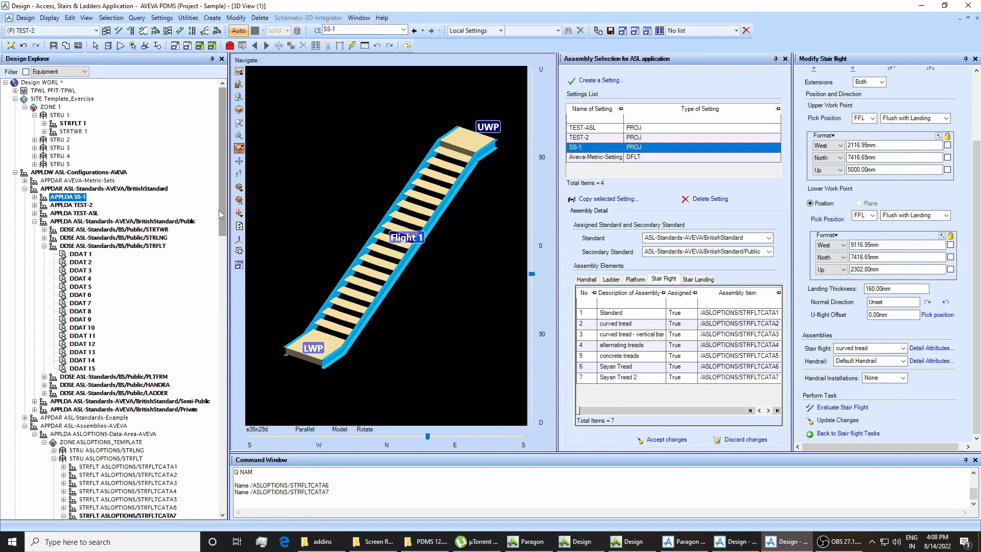
pyautogui.scroll(-9, 220, 214)
pyautogui.click(157, 296)
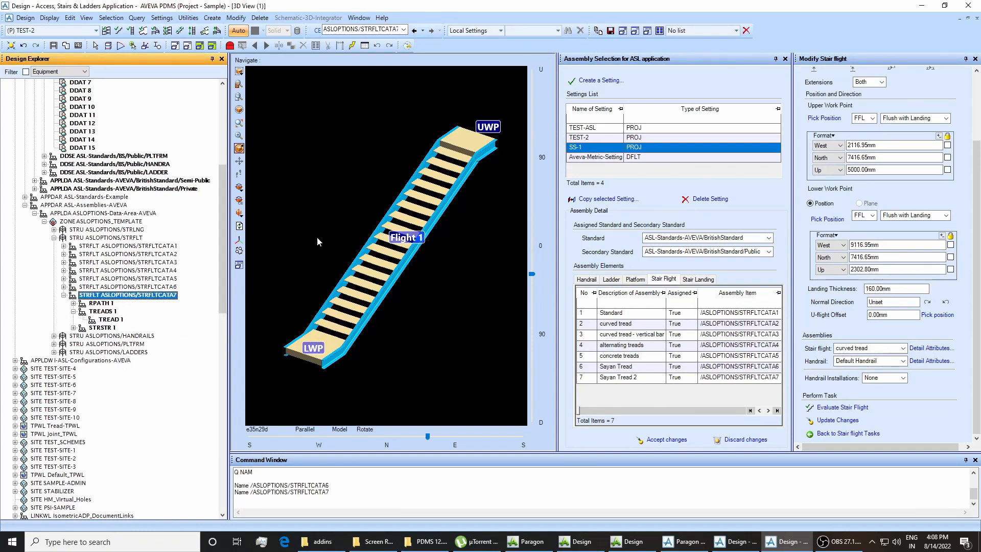
# Reopen Flight 1 for modification and check which stair flight assemblies it can use
pyautogui.click(975, 58)
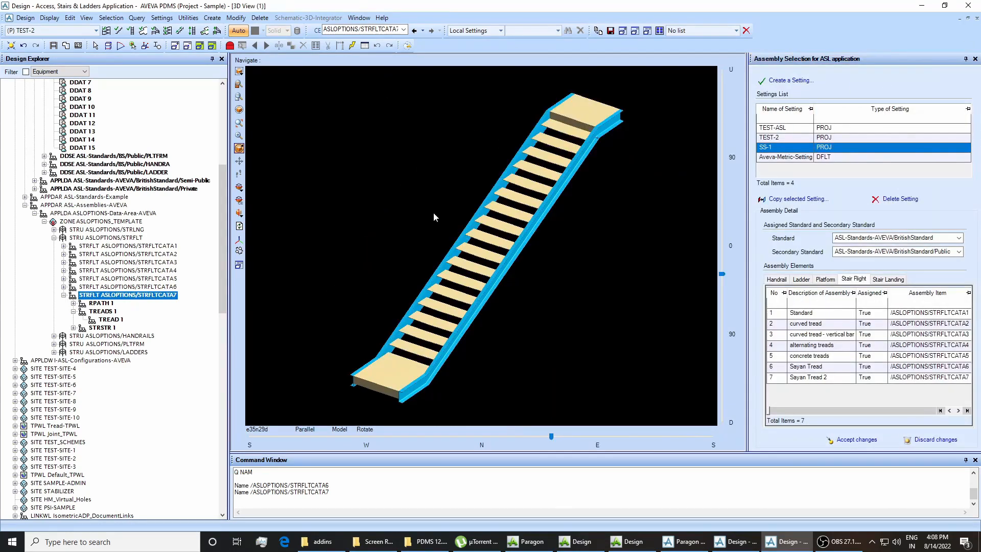
pyautogui.doubleClick(487, 228)
pyautogui.moveTo(976, 286); pyautogui.dragTo(980, 355)
pyautogui.click(894, 348)
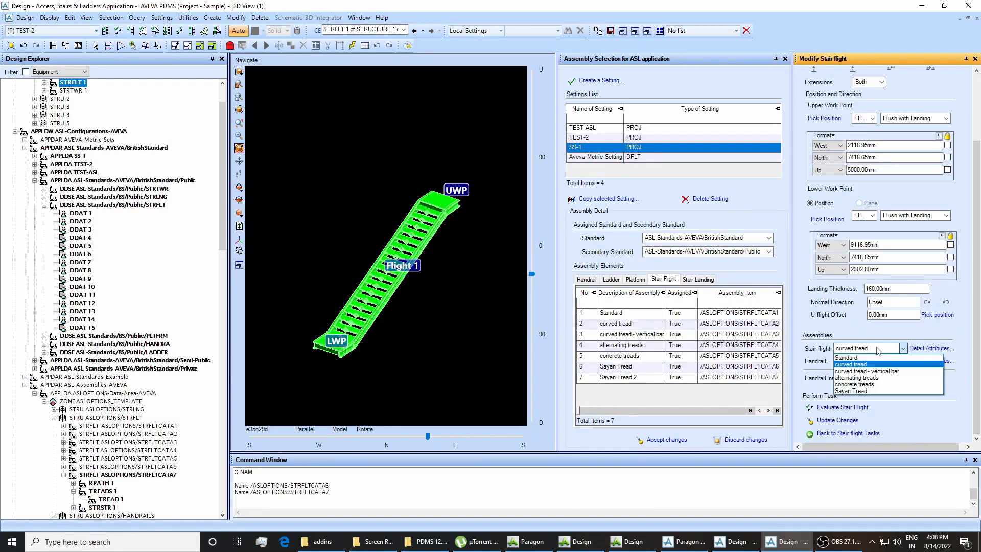
# Make SS-1 the current ASL setting and save the work
pyautogui.click(39, 28)
pyautogui.click(38, 32)
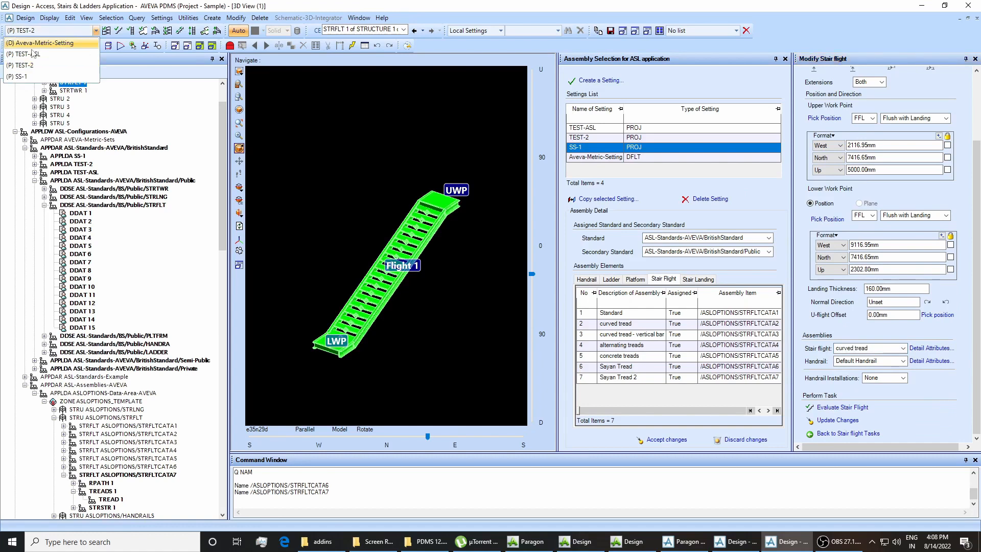
pyautogui.click(976, 60)
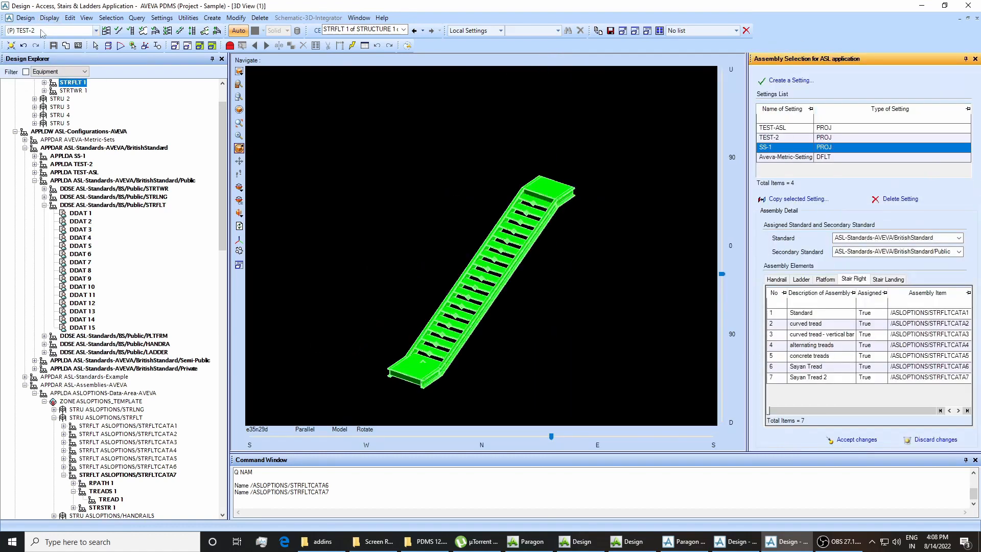
pyautogui.rightClick(797, 148)
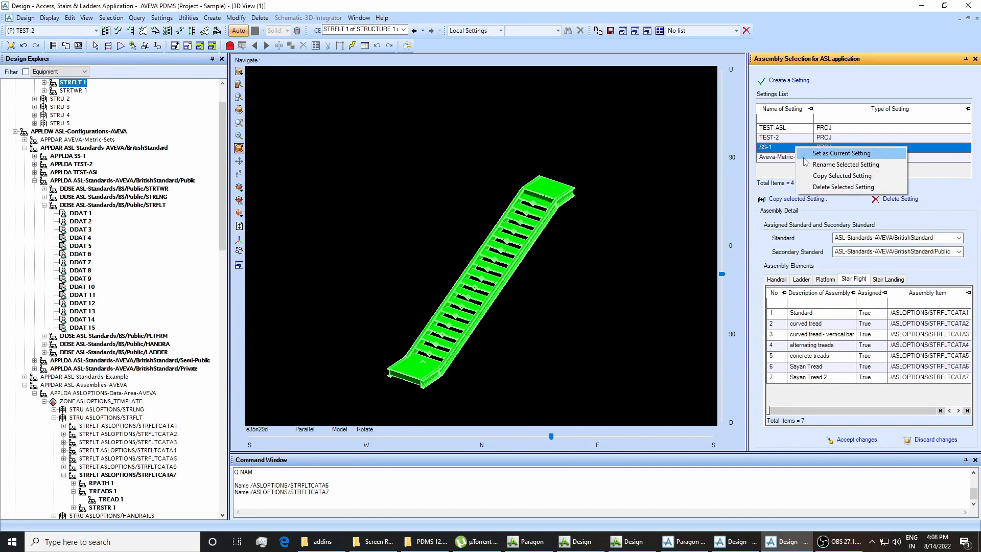
pyautogui.click(812, 154)
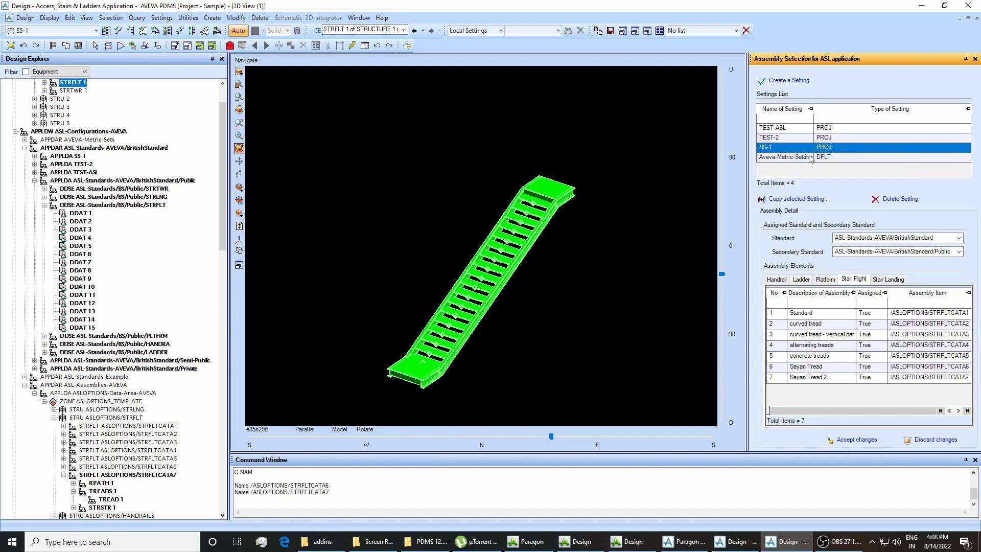
pyautogui.click(609, 32)
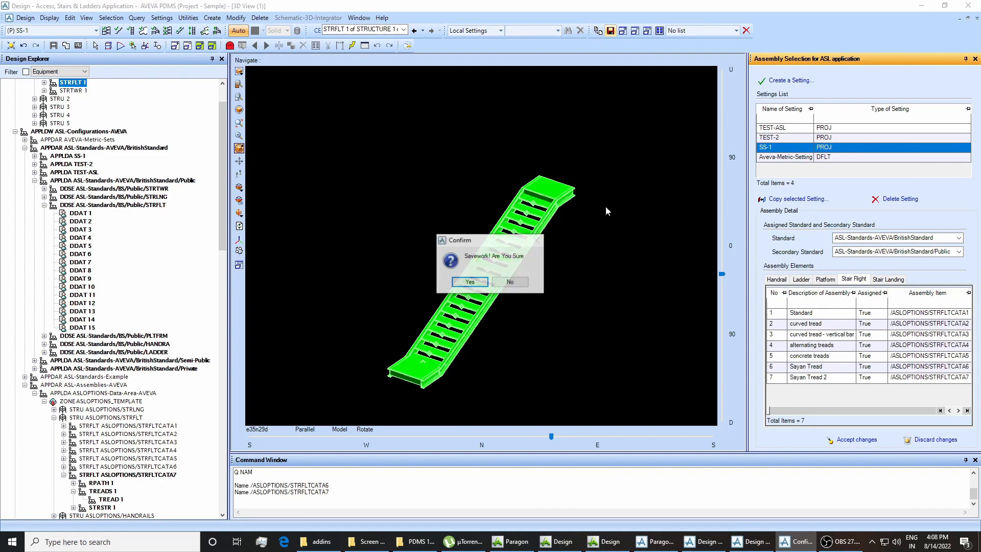
pyautogui.click(473, 285)
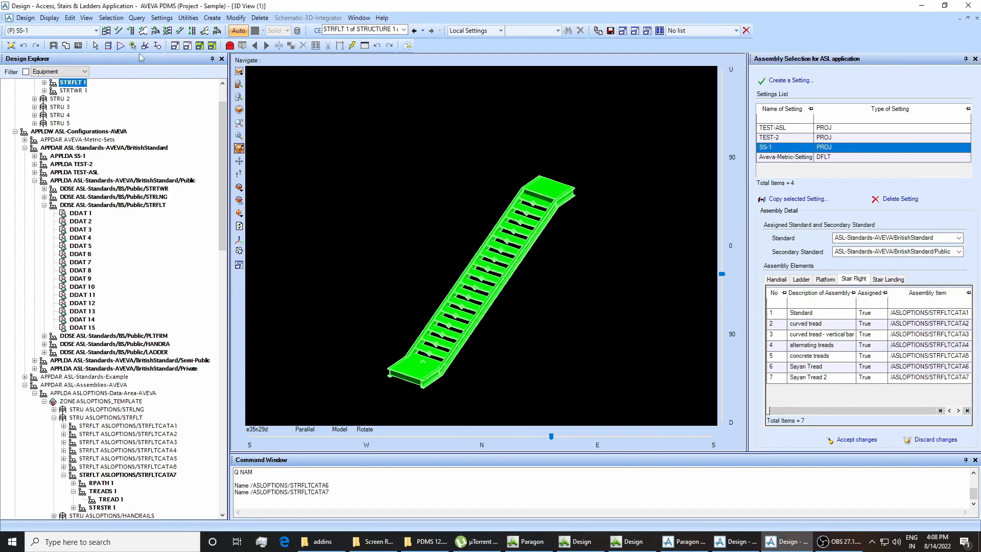
# Reopen Flight 1 for modification and choose the STRFLTCATA7 assembly as its stair flight
pyautogui.click(902, 348)
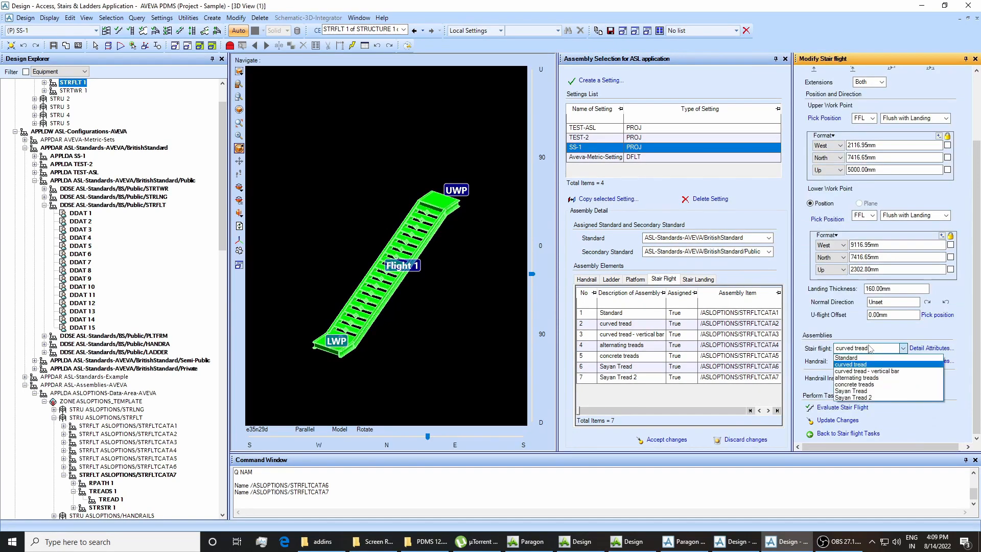
pyautogui.click(854, 397)
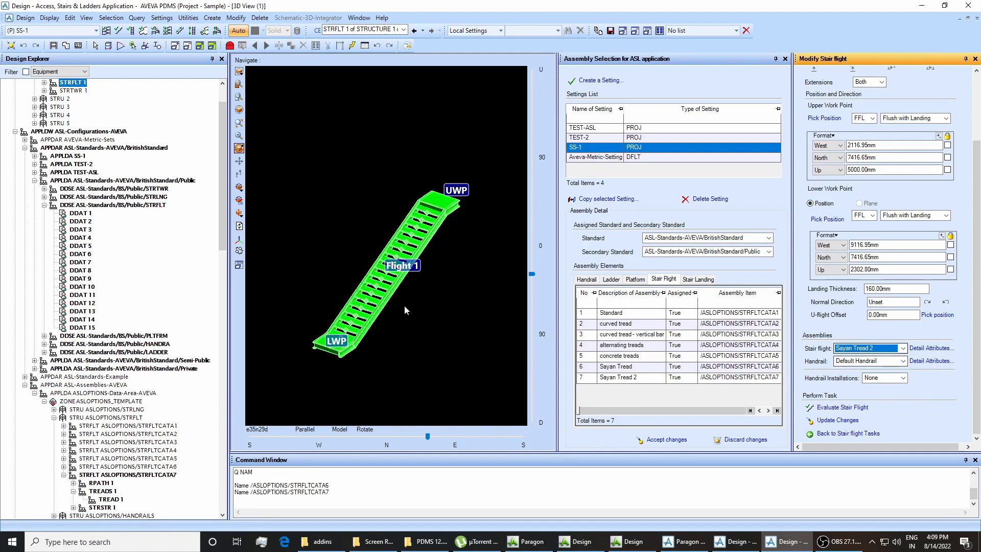
# Compare TREAD 1 of template STRFLTCATA7 with TREAD 1 of STRFLTCATA2, including their attributes and child elements
pyautogui.moveTo(223, 244); pyautogui.dragTo(223, 319)
pyautogui.click(110, 278)
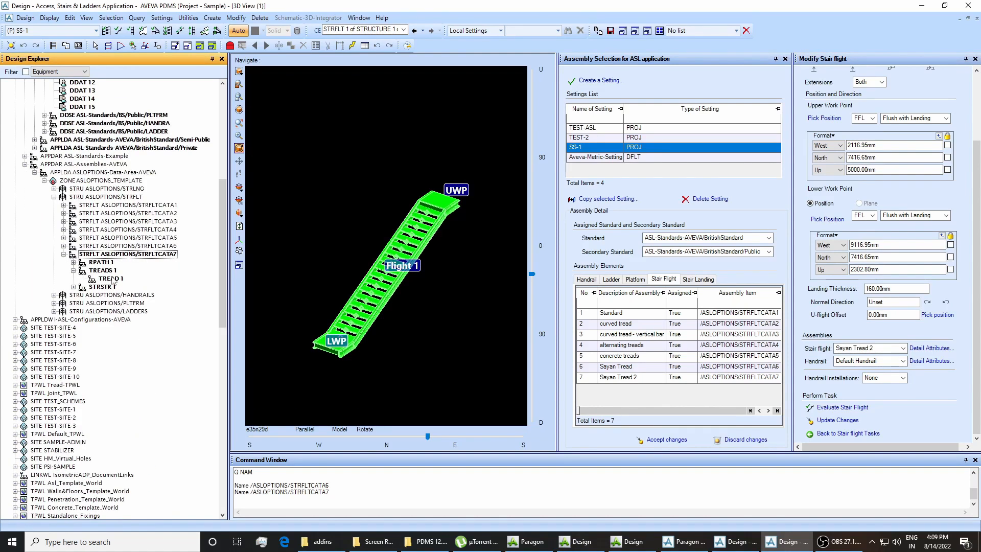
pyautogui.rightClick(119, 284)
pyautogui.click(146, 299)
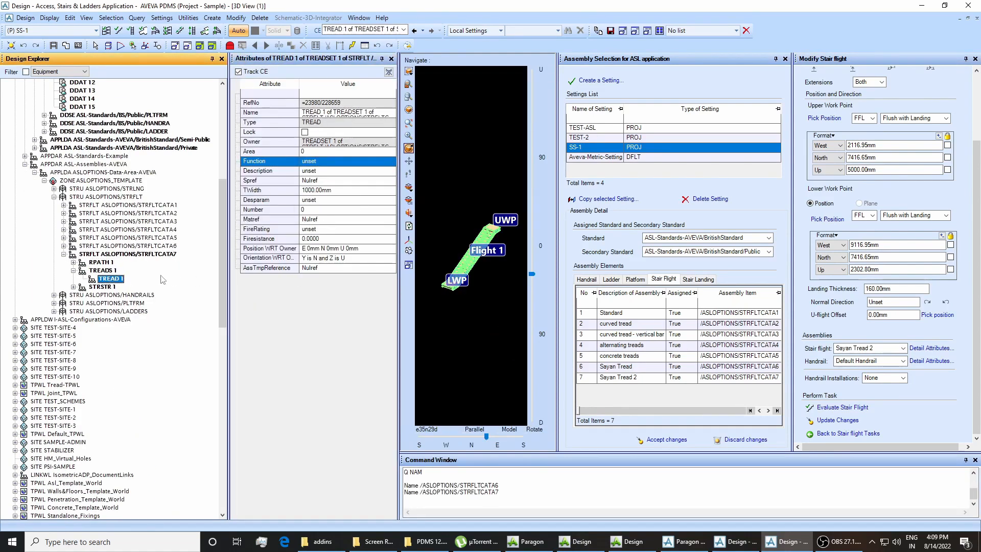
pyautogui.doubleClick(148, 214)
pyautogui.click(104, 230)
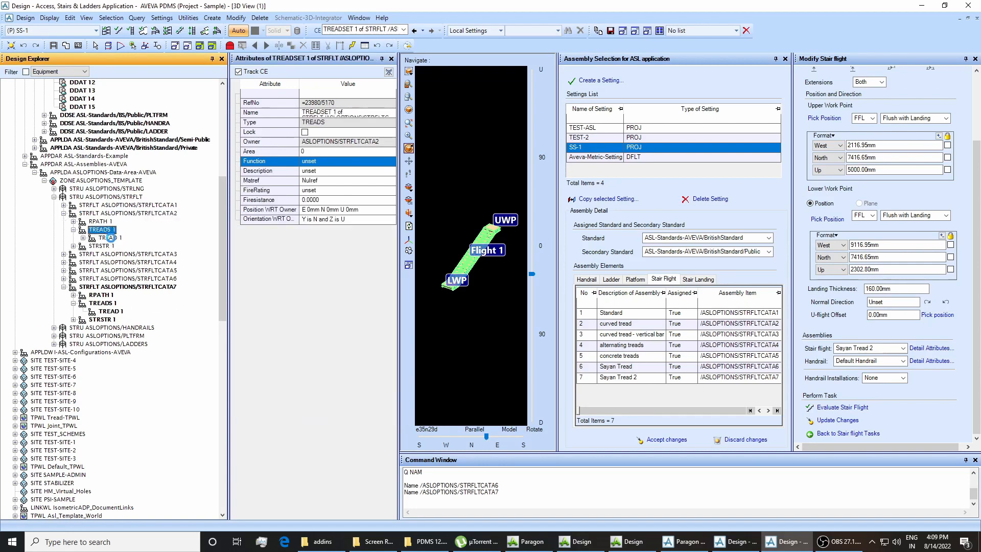
pyautogui.doubleClick(111, 238)
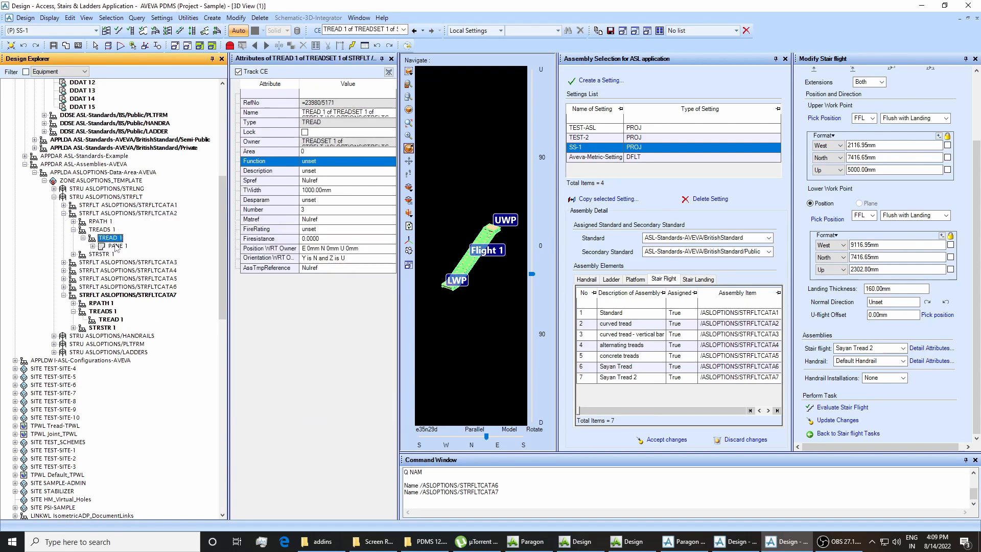
pyautogui.doubleClick(104, 214)
pyautogui.click(112, 279)
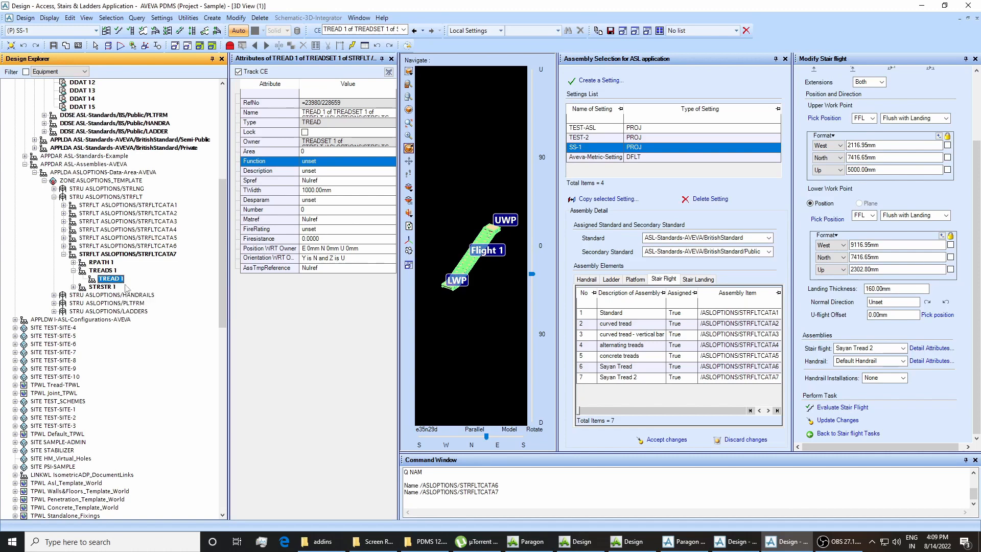
pyautogui.click(391, 59)
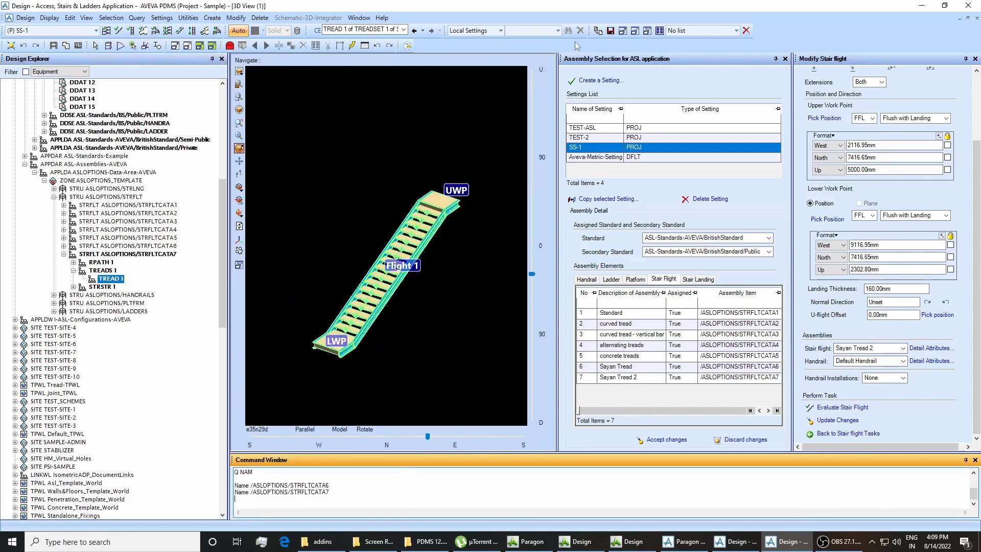
# Save the work, evaluate Flight 1 with the STRFLTCATA7 assembly and update the flight, checking its treads in the model
pyautogui.click(613, 32)
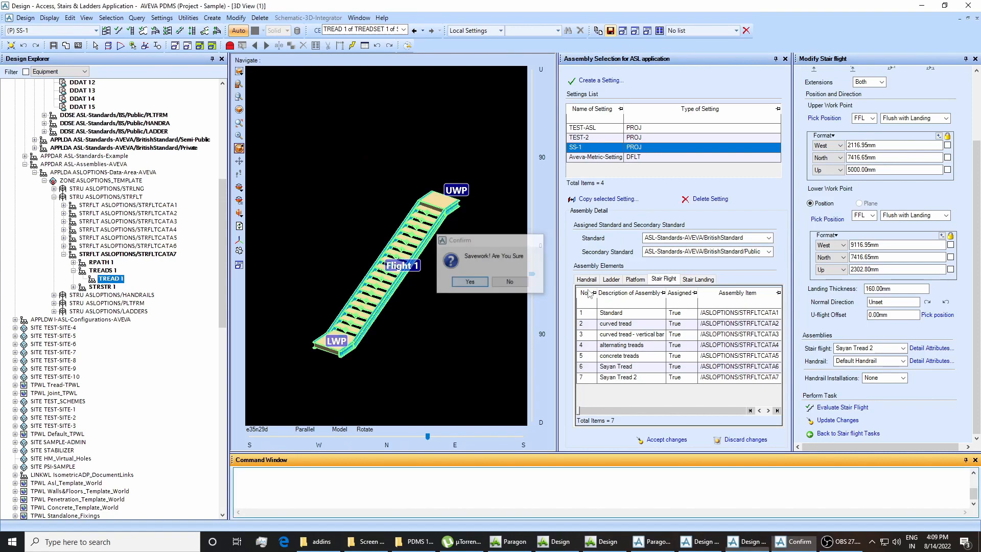
pyautogui.click(475, 280)
pyautogui.click(847, 353)
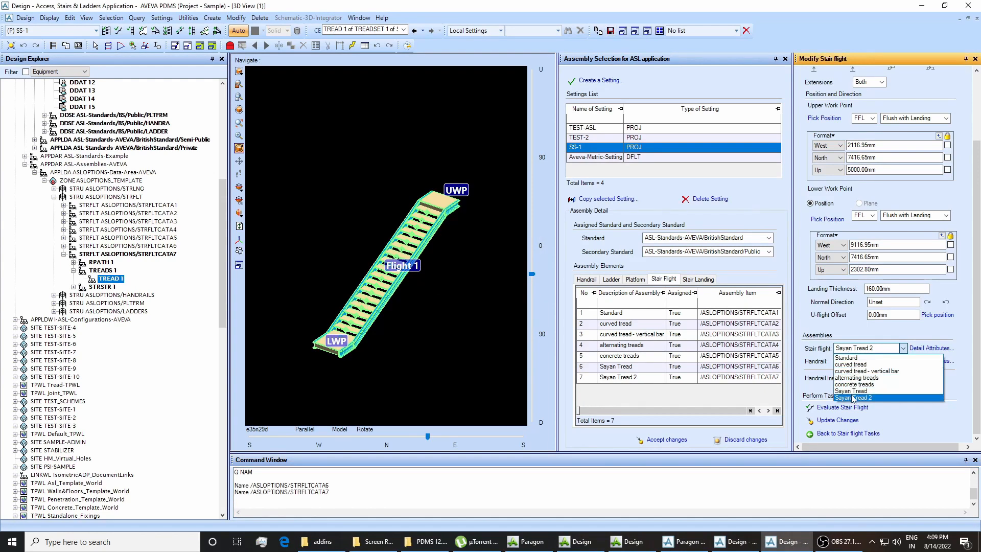
pyautogui.click(852, 399)
pyautogui.click(844, 406)
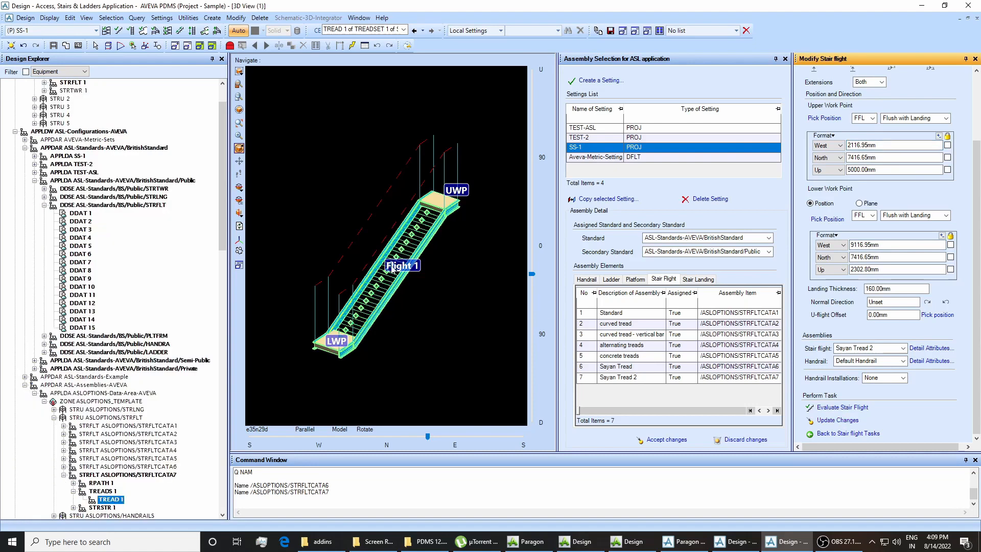
pyautogui.scroll(3, 392, 270)
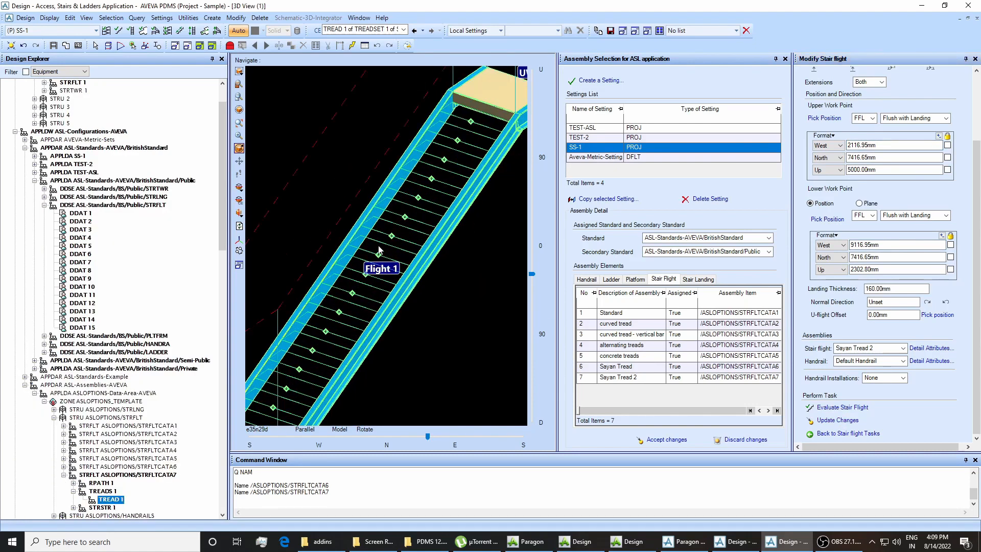
pyautogui.scroll(-2, 379, 250)
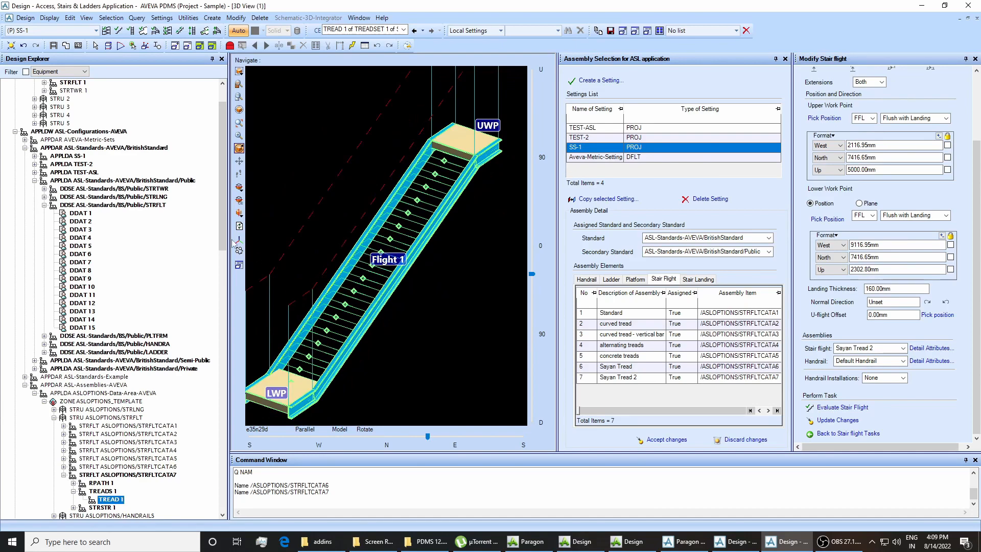
# Check the description and assembly item of the seventh stair flight entry in setting SS-1
pyautogui.moveTo(221, 231); pyautogui.dragTo(222, 280)
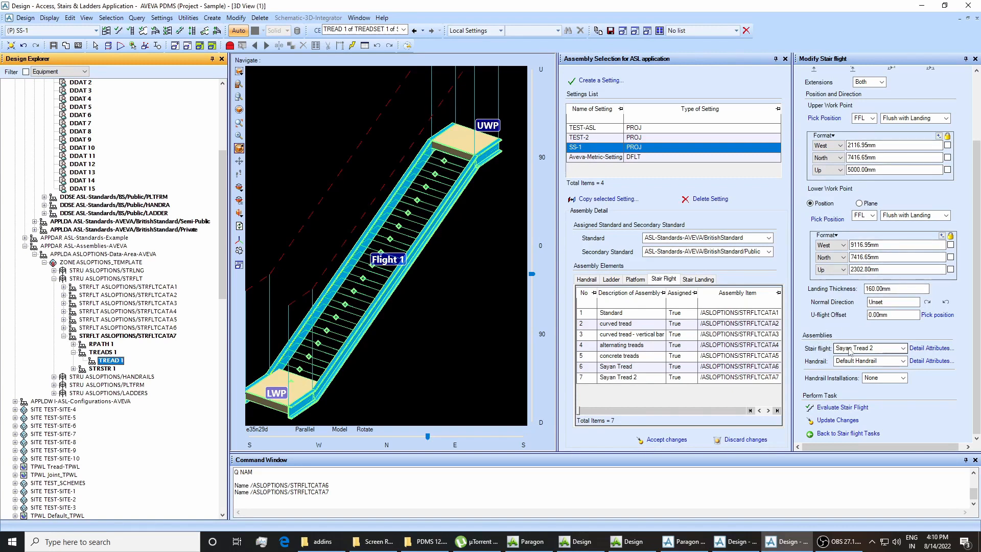
pyautogui.doubleClick(647, 381)
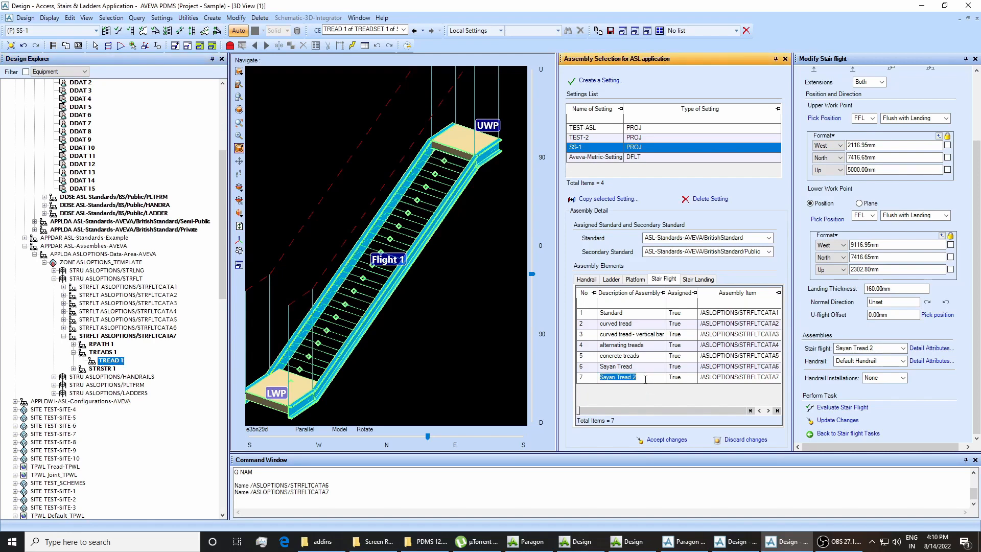
pyautogui.click(662, 411)
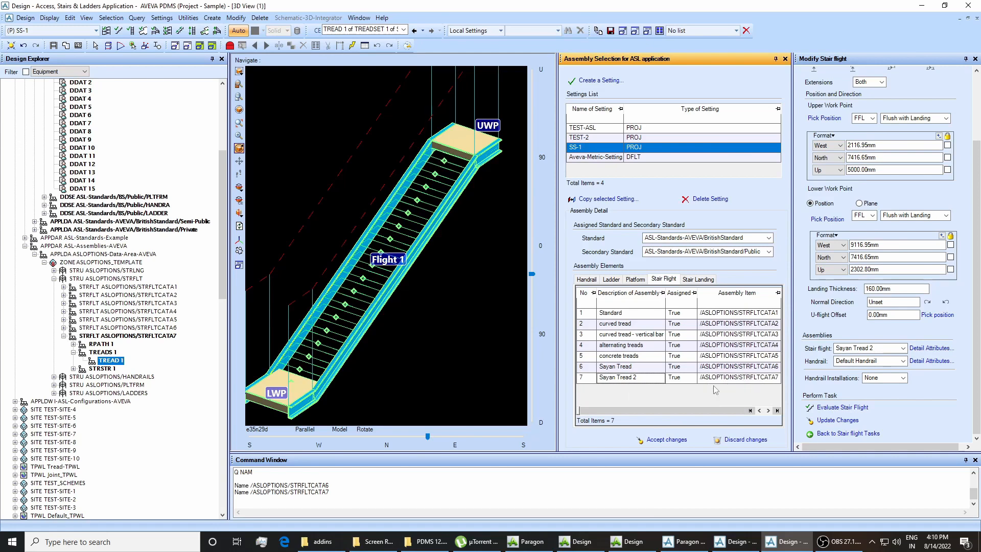
# Examine the path, tread set and stringer elements of STRFLTCATA7 and the attributes of its TREAD 1
pyautogui.click(154, 337)
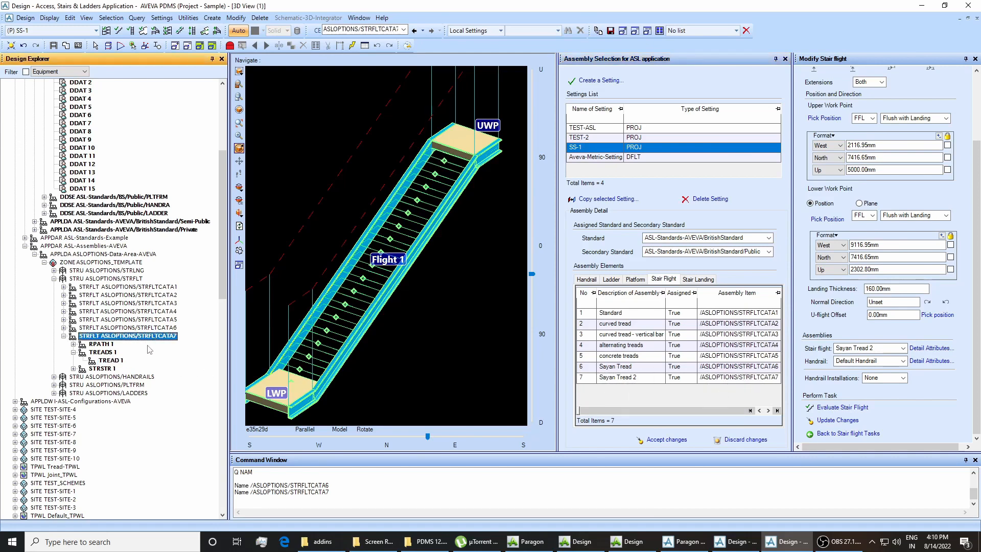
pyautogui.click(73, 352)
pyautogui.click(96, 351)
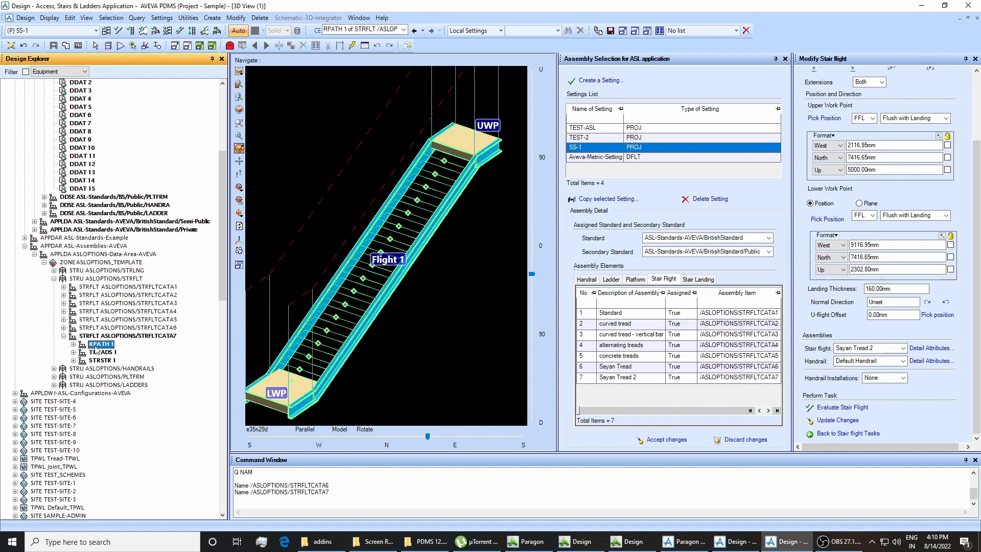
pyautogui.click(101, 361)
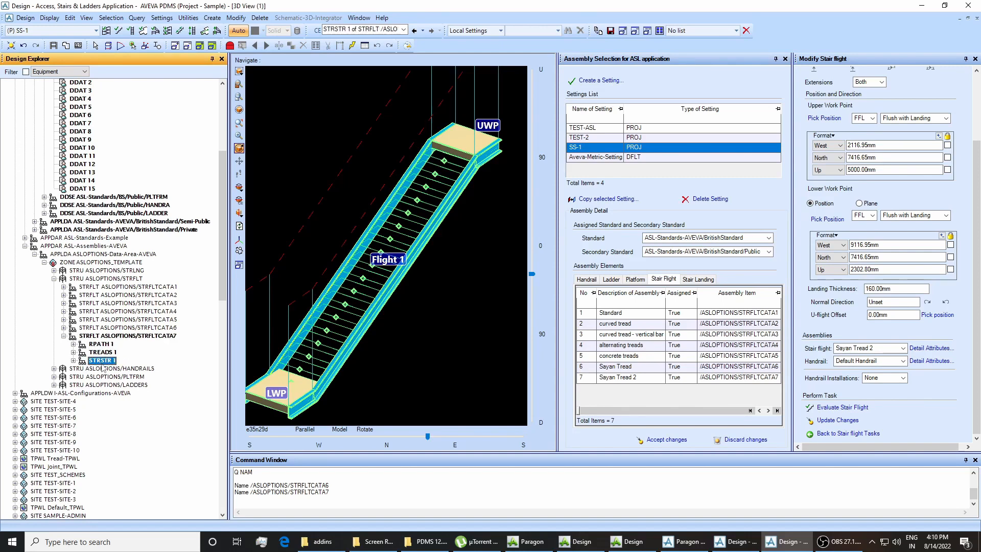
pyautogui.click(73, 352)
pyautogui.click(111, 361)
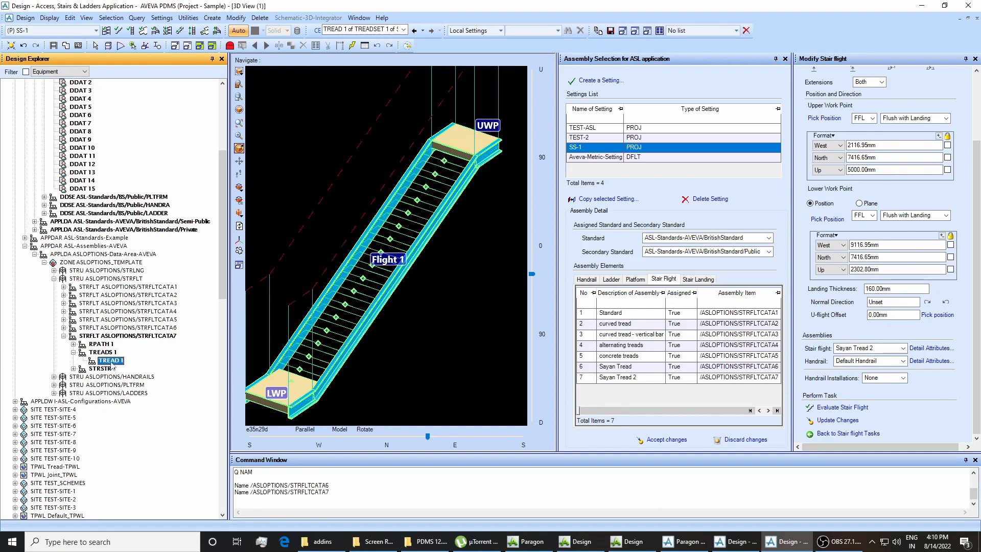
pyautogui.rightClick(114, 366)
pyautogui.click(134, 381)
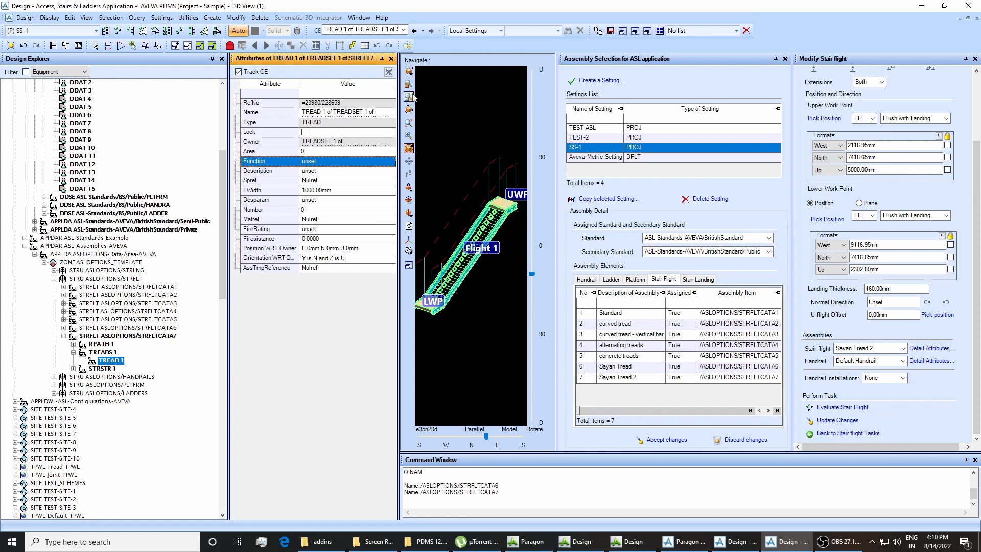
pyautogui.click(391, 60)
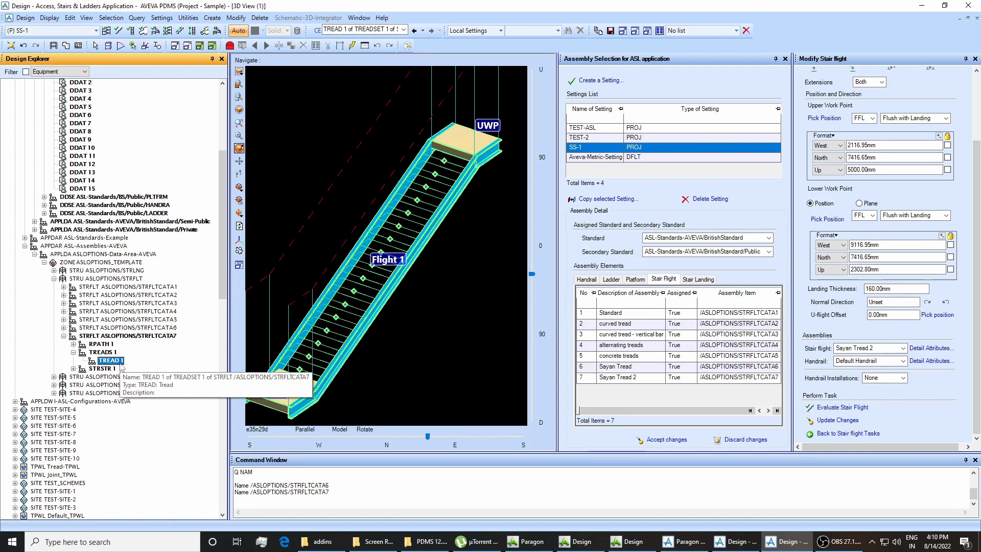
# Set Flight 1's stair flight assembly to curved tread, evaluate it and update the changes
pyautogui.click(140, 297)
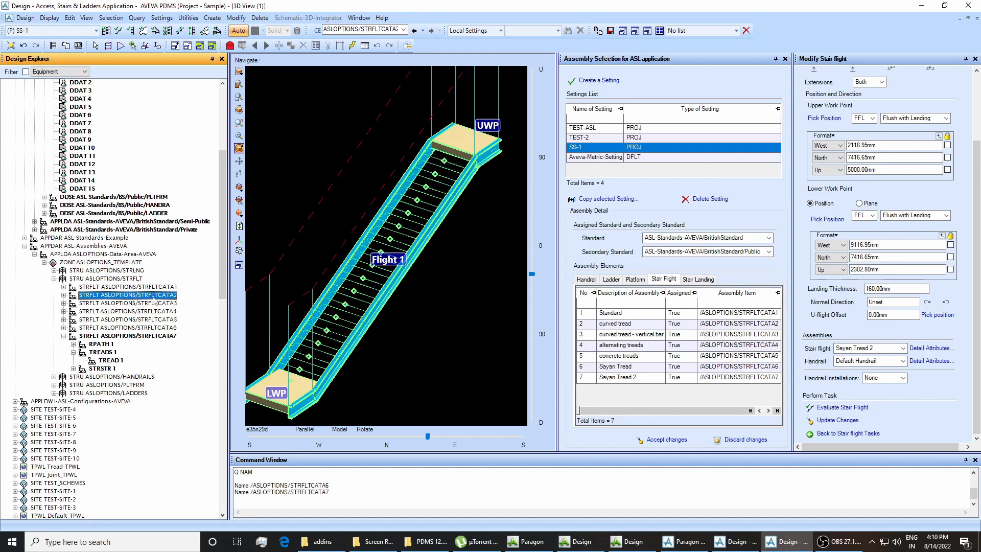
pyautogui.click(876, 349)
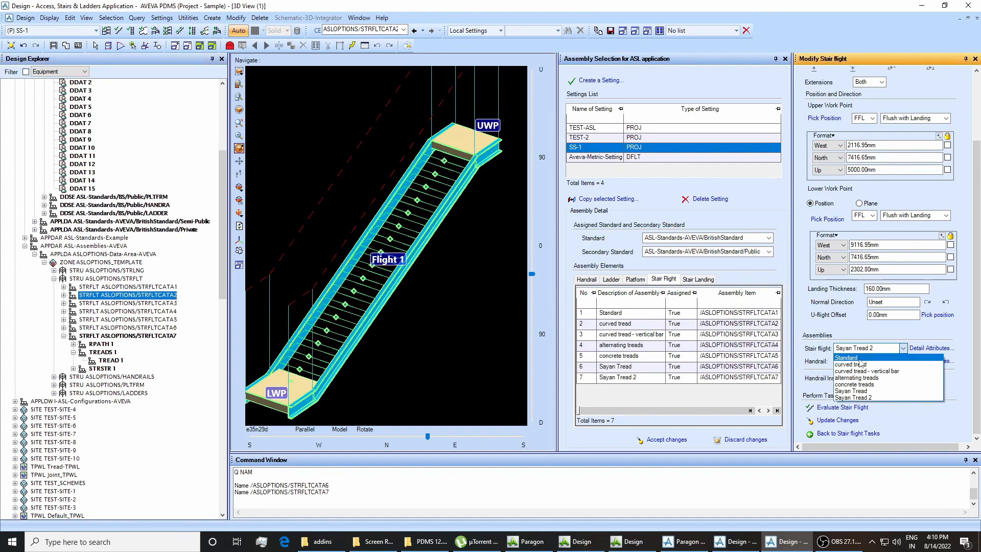
pyautogui.click(858, 364)
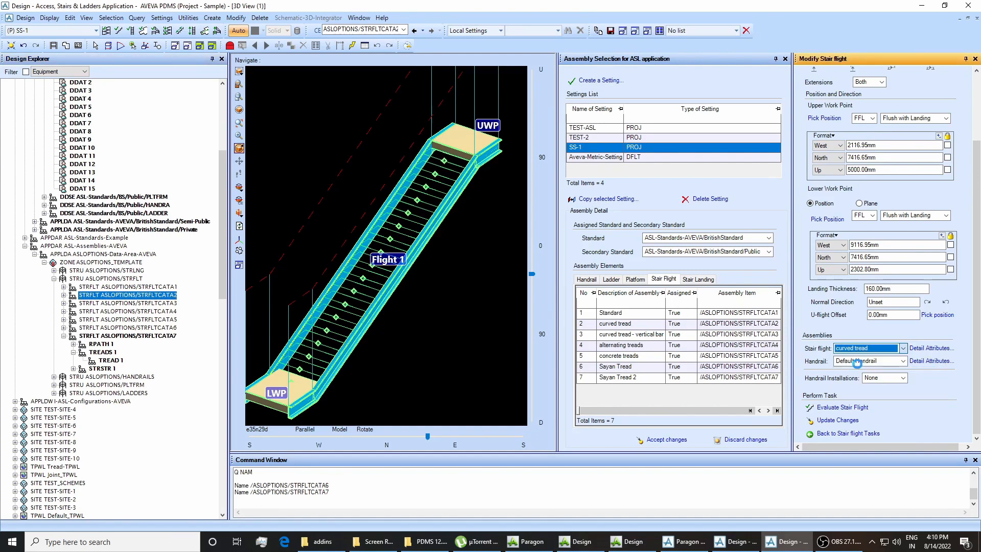
pyautogui.click(843, 407)
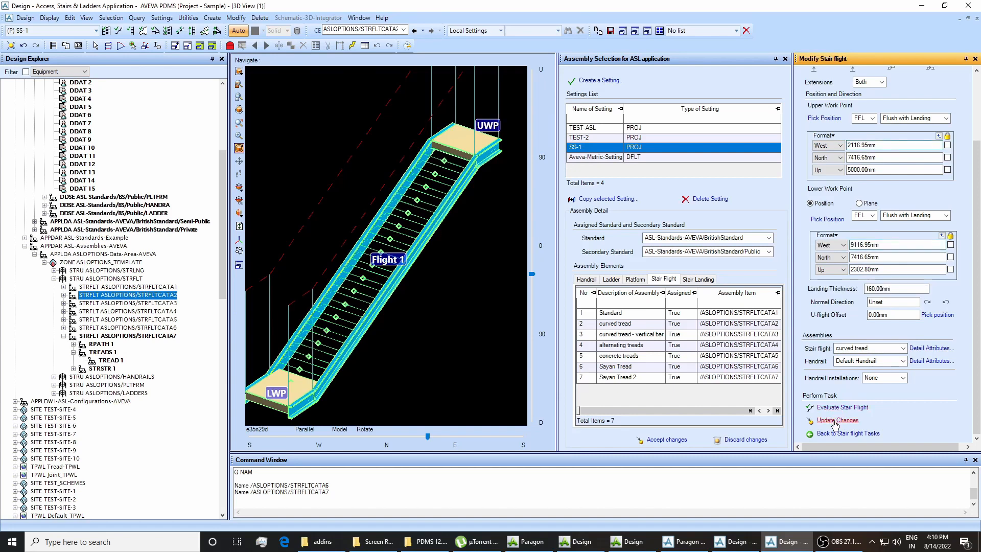
pyautogui.click(836, 420)
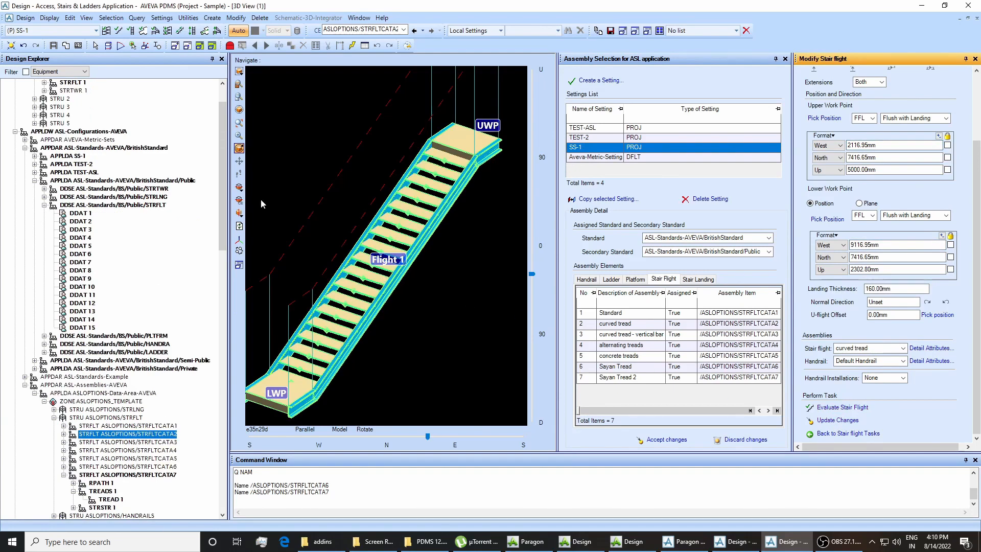
# Examine the panel loop of TREAD 1 in Flight 1's tread set, checking the positions of its vertices PAVE 1 to PAVE 4
pyautogui.click(399, 247)
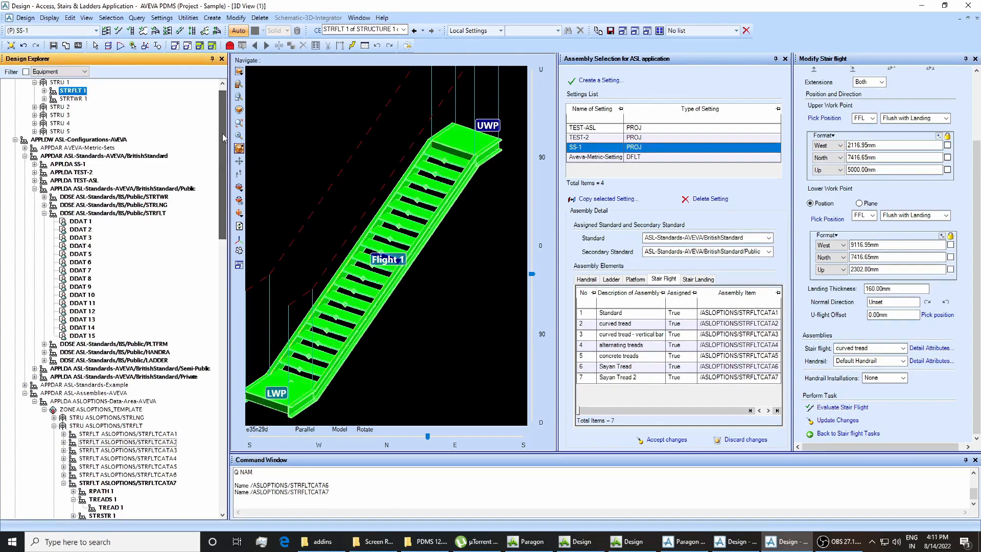
pyautogui.doubleClick(61, 124)
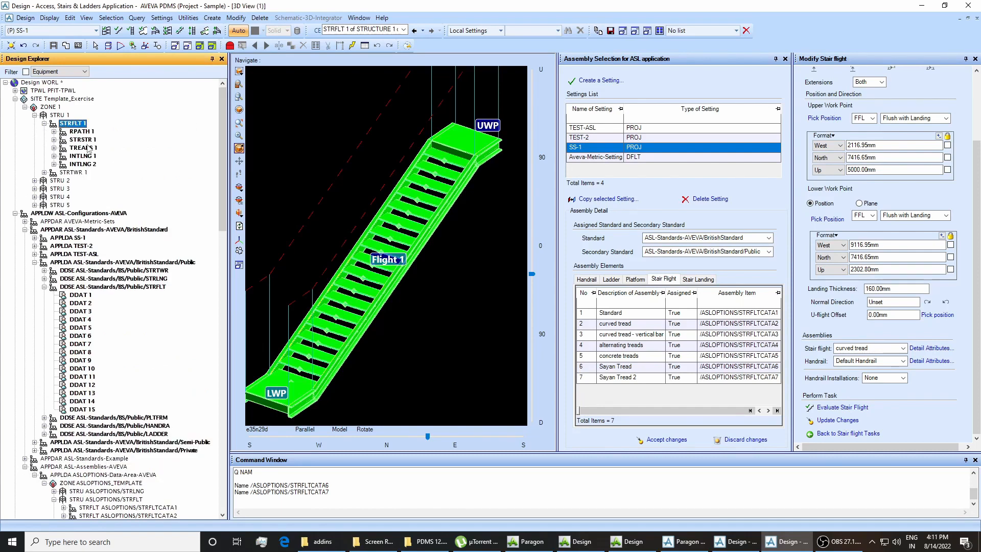
pyautogui.doubleClick(85, 149)
pyautogui.doubleClick(90, 157)
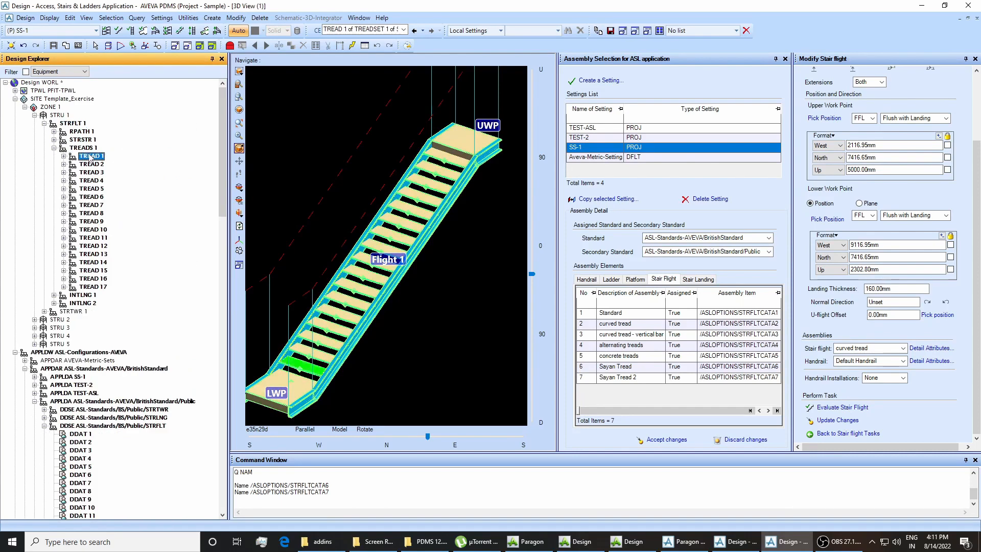
pyautogui.click(97, 165)
pyautogui.doubleClick(97, 164)
pyautogui.click(114, 181)
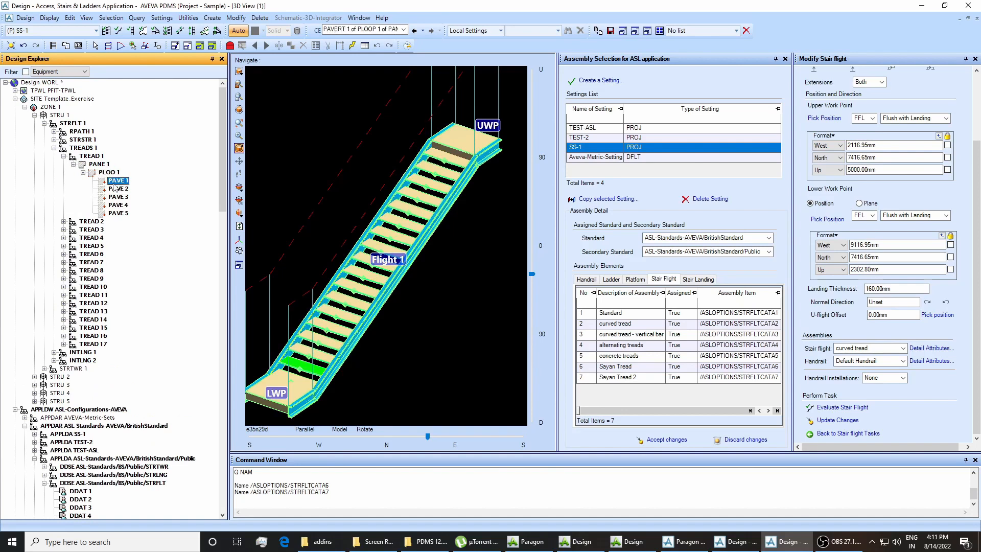
pyautogui.rightClick(115, 182)
pyautogui.click(143, 199)
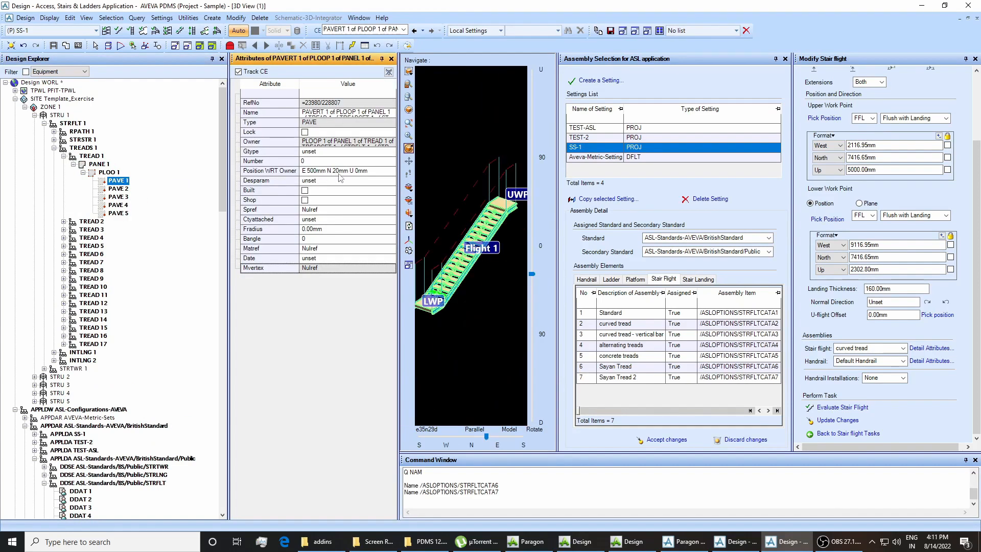
pyautogui.click(118, 189)
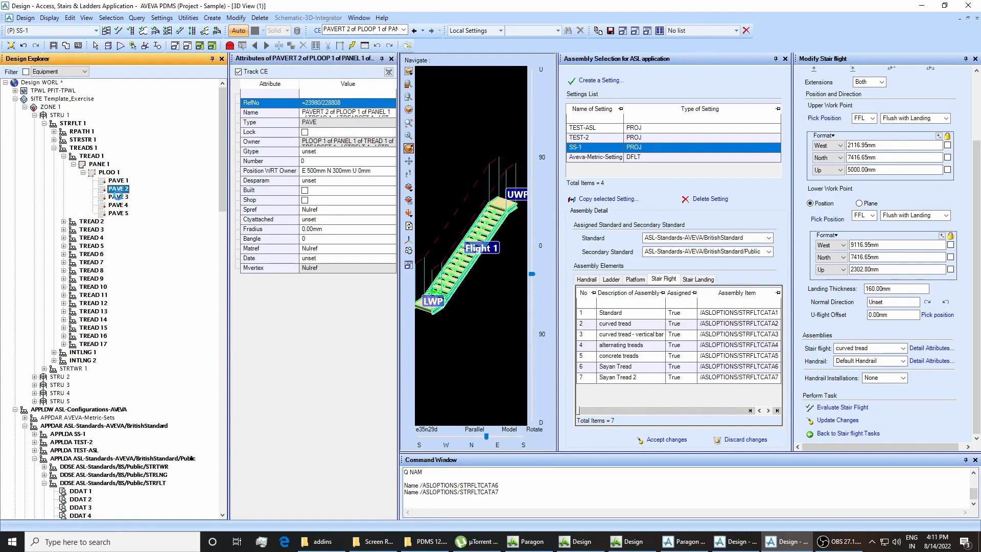
pyautogui.click(118, 197)
pyautogui.click(119, 205)
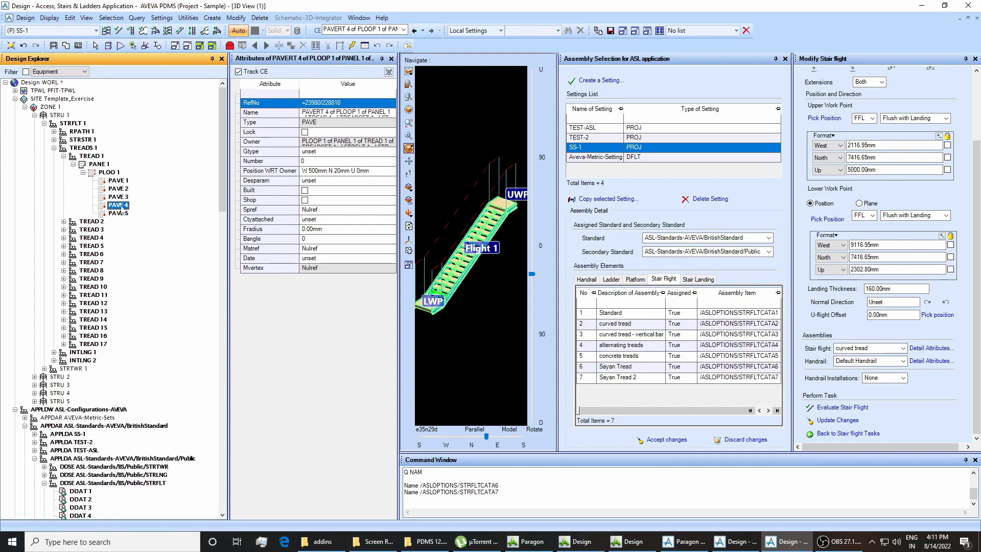
pyautogui.click(391, 58)
# Create a panel (PANE) with a panel loop (PLOO) under TREAD 1 of the STRFLTCATA7 template
pyautogui.click(223, 288)
pyautogui.click(109, 343)
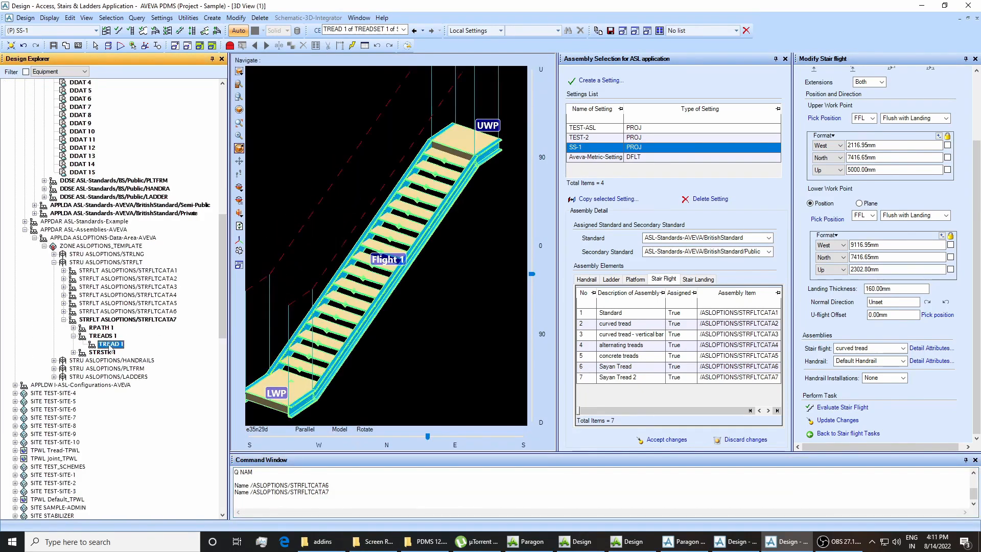
pyautogui.click(306, 499)
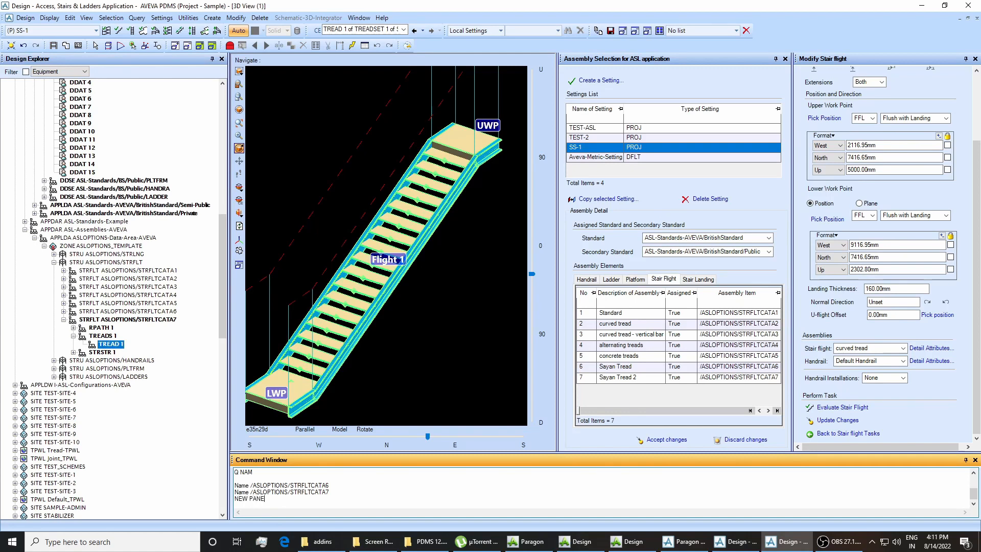
pyautogui.write('NEW PANE')
pyautogui.press('Return')
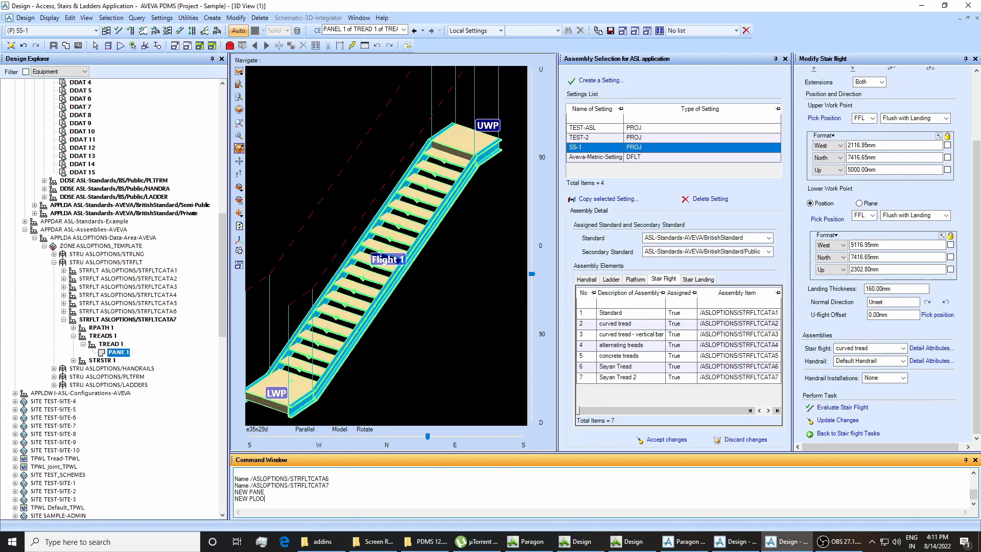
pyautogui.press('Return')
# Add four PAVE vertices to the new panel loop under the STRFLTCATA7 tread and save the work
pyautogui.write('NEW PAV')
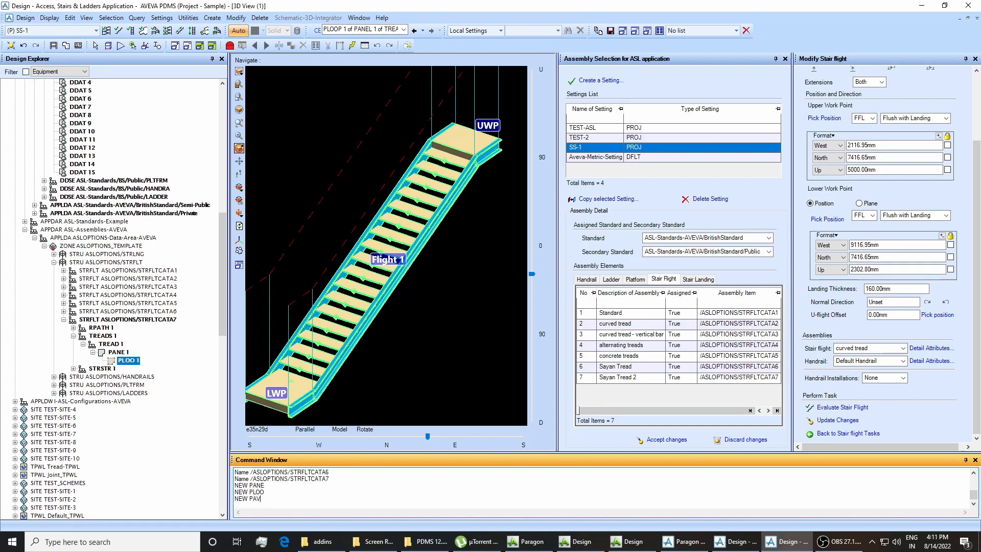
pyautogui.write('E')
pyautogui.press('Return')
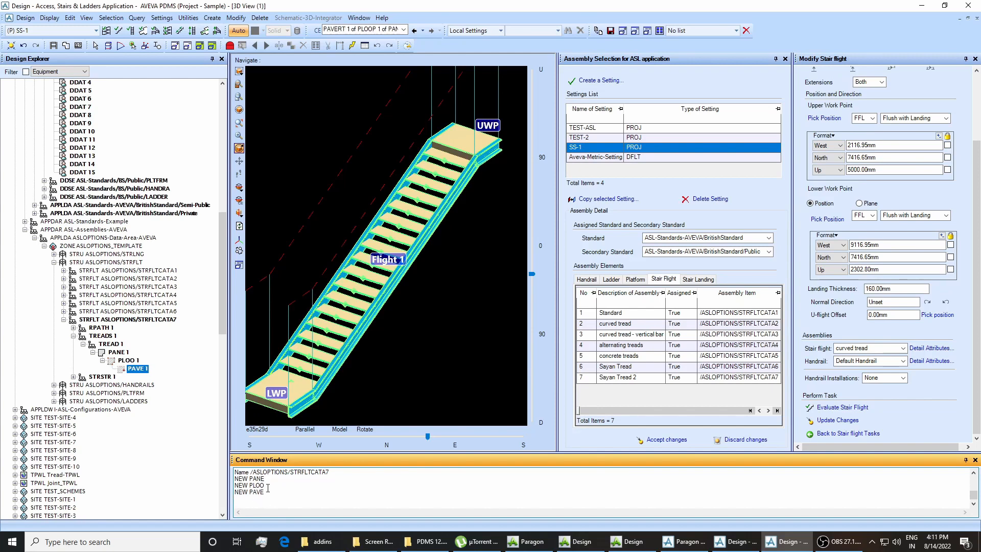
pyautogui.click(268, 488)
pyautogui.press('Return')
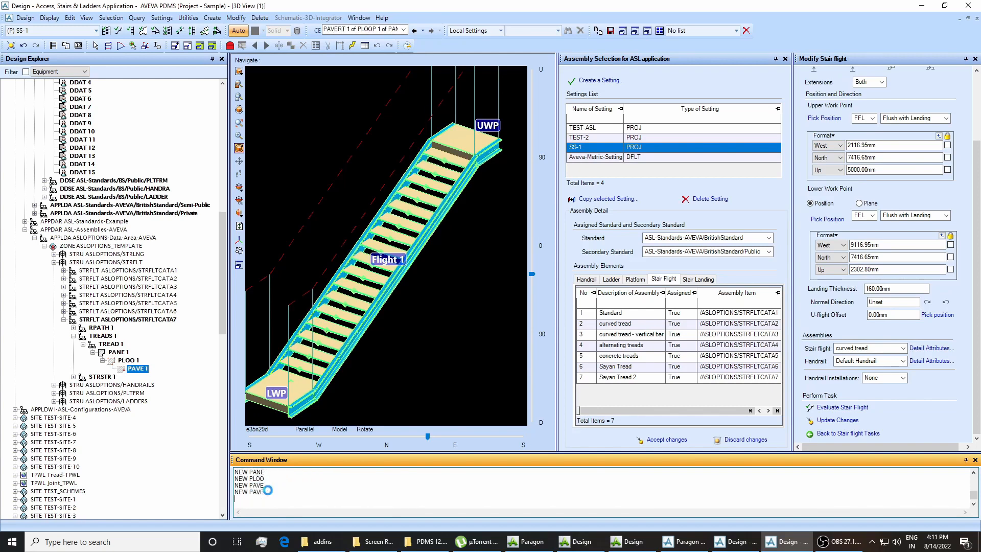
pyautogui.press('Return')
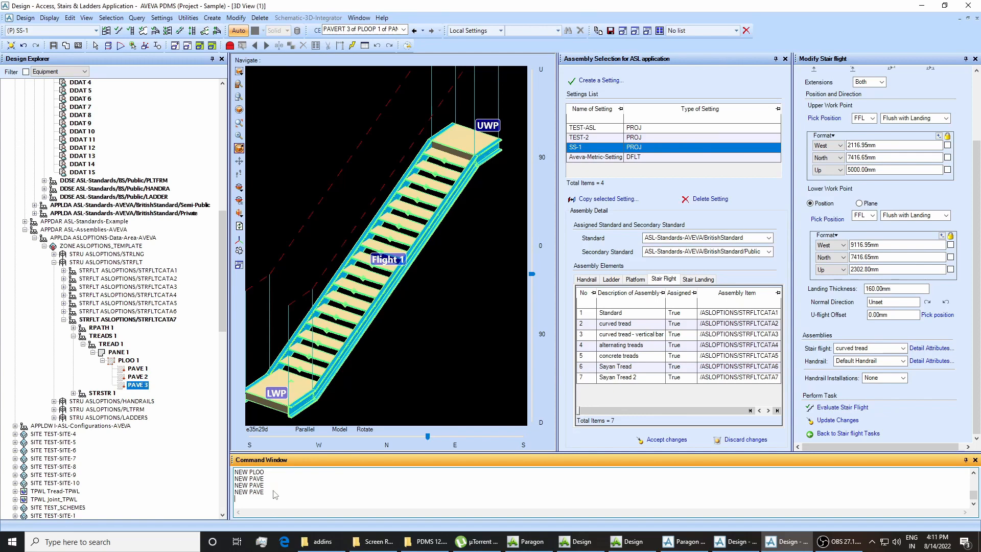
pyautogui.click(272, 488)
pyautogui.press('Return')
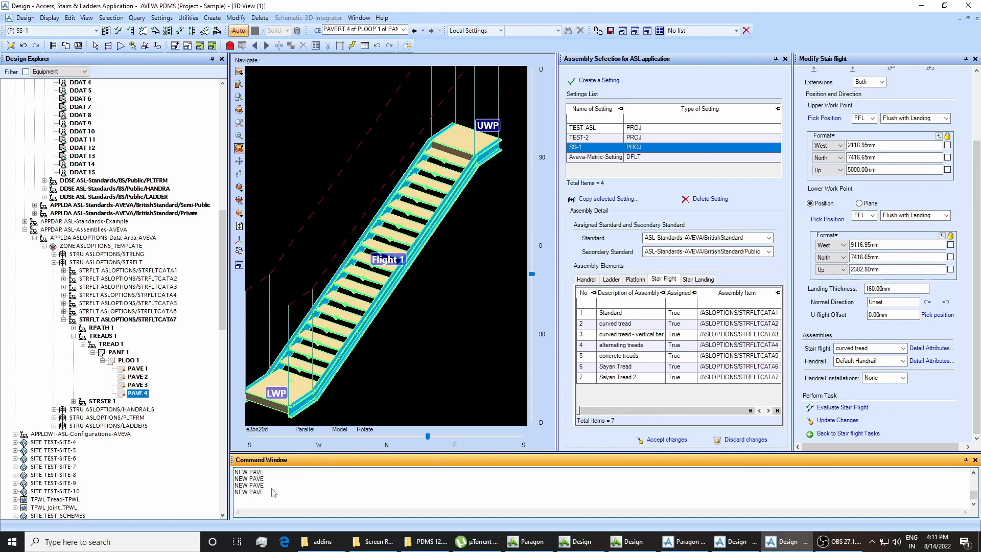
pyautogui.click(610, 30)
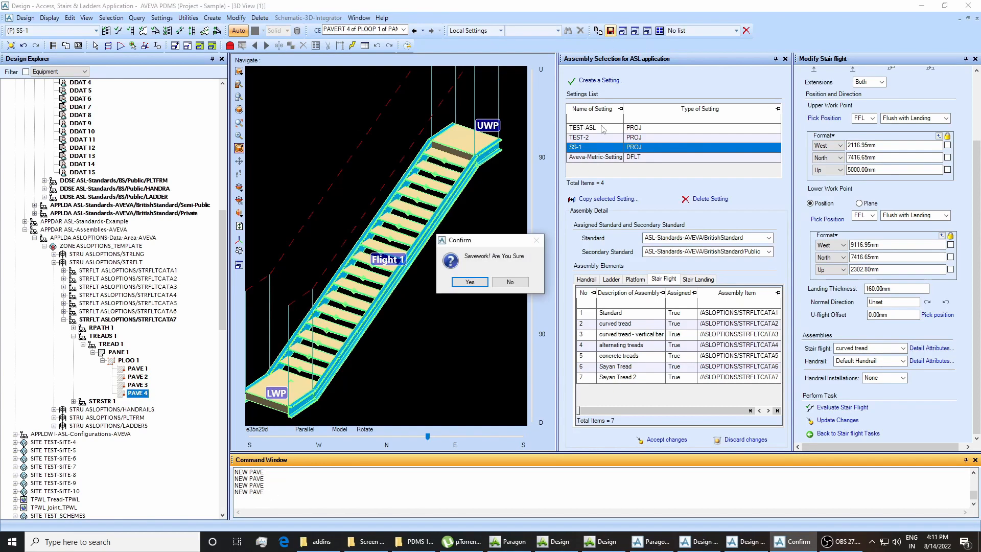
pyautogui.click(469, 282)
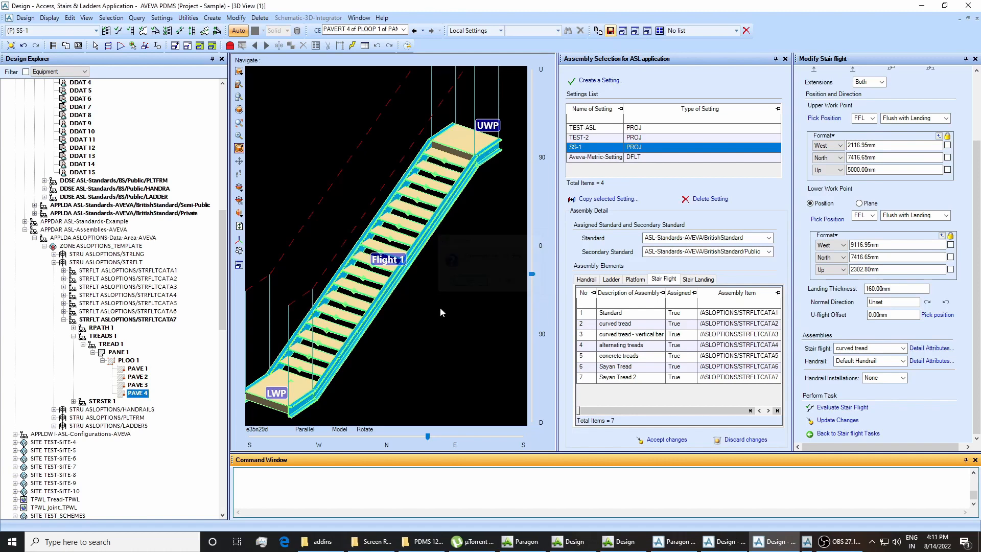
# Set the position of PAVE 1 in the template tread's loop to E 500mm N 0mm U 0mm
pyautogui.rightClick(148, 371)
pyautogui.click(179, 386)
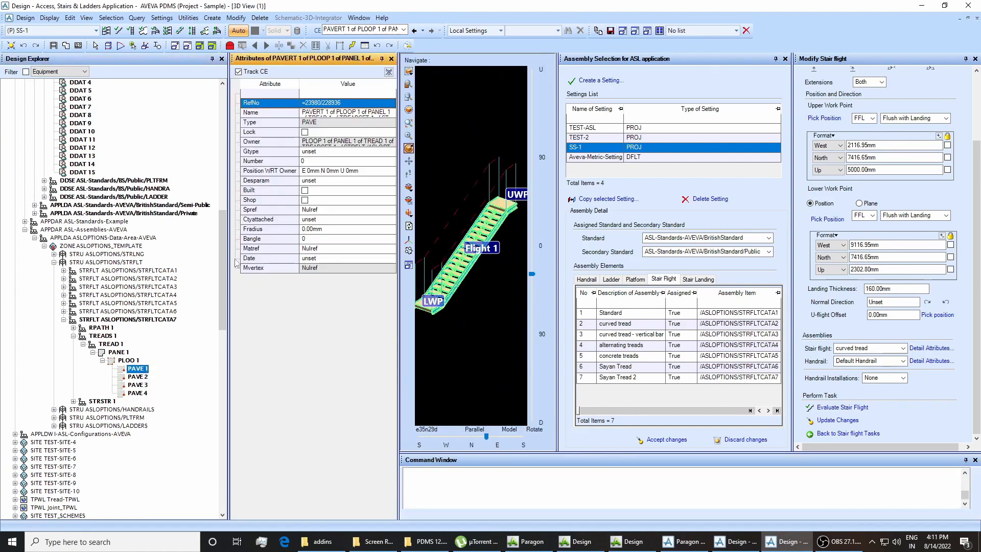
pyautogui.click(307, 171)
pyautogui.click(307, 171)
pyautogui.write('50')
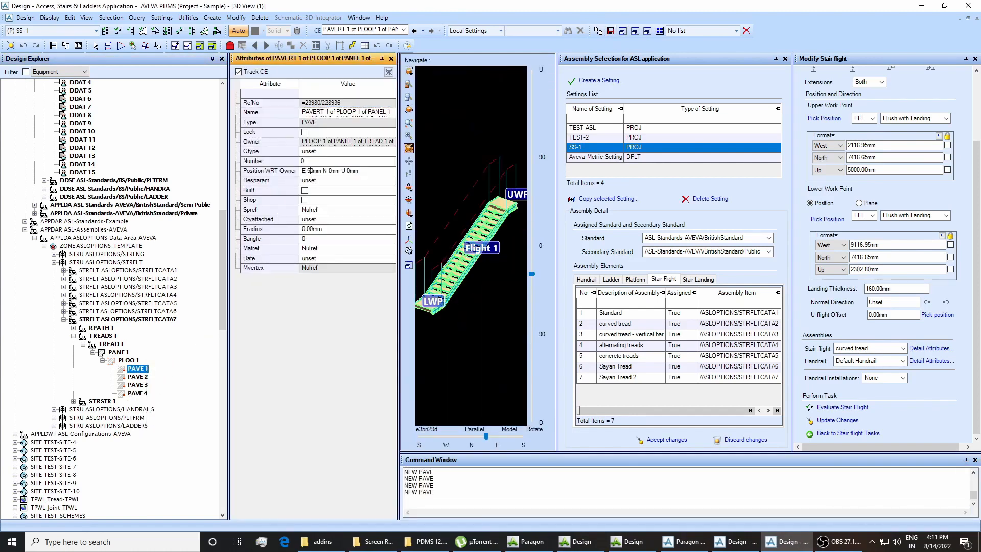
pyautogui.press('Return')
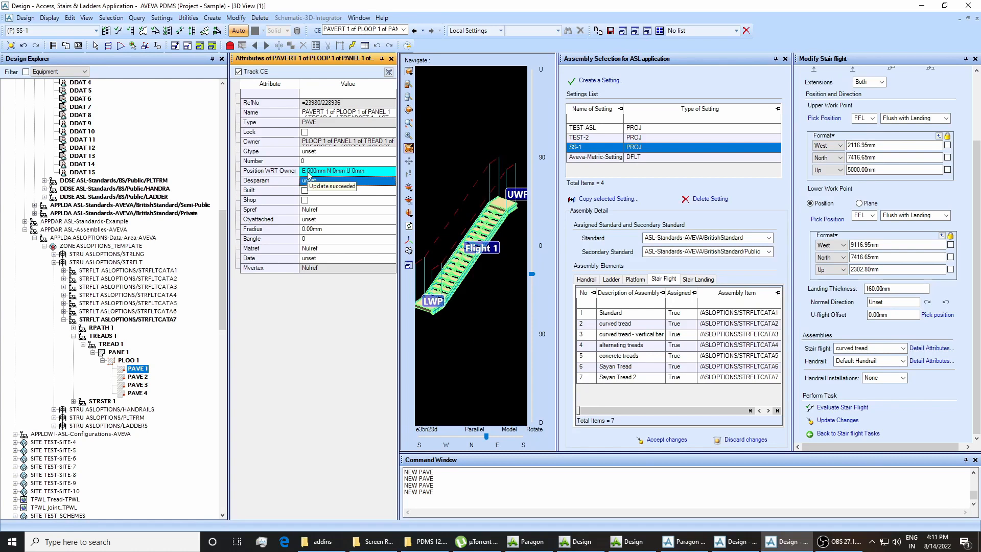
# Set the position of PAVE 2 in the template tread's loop to E 500mm N 300mm U 0mm
pyautogui.click(143, 377)
pyautogui.click(316, 168)
pyautogui.click(308, 172)
pyautogui.write('50')
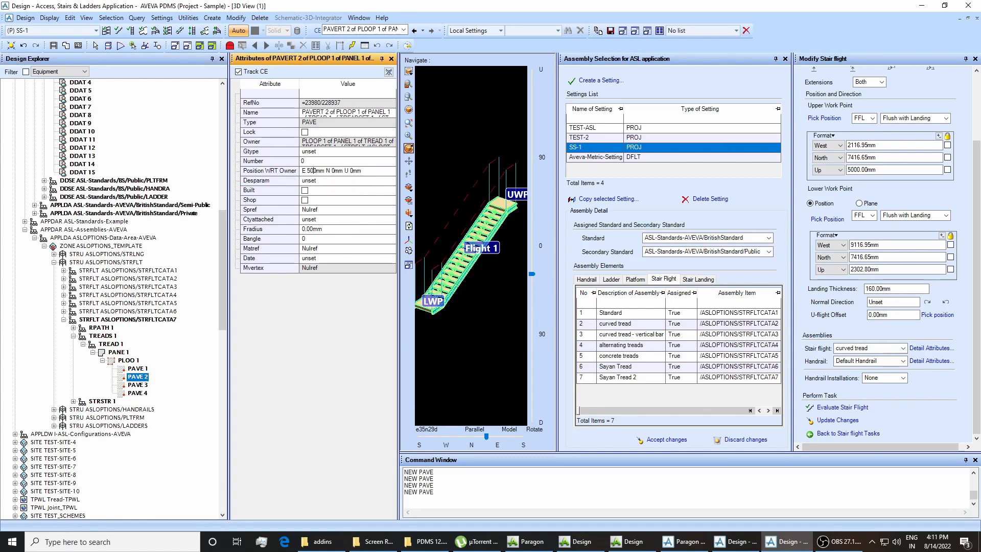
pyautogui.press('Return')
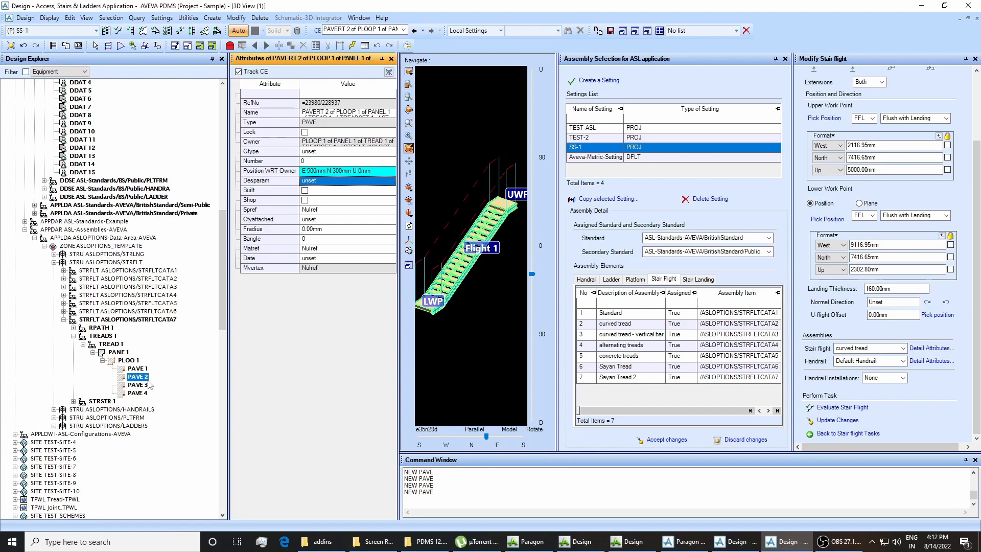
# Set the position of PAVE 3 in the template tread's loop to W 500mm N 300mm U 0mm
pyautogui.click(138, 384)
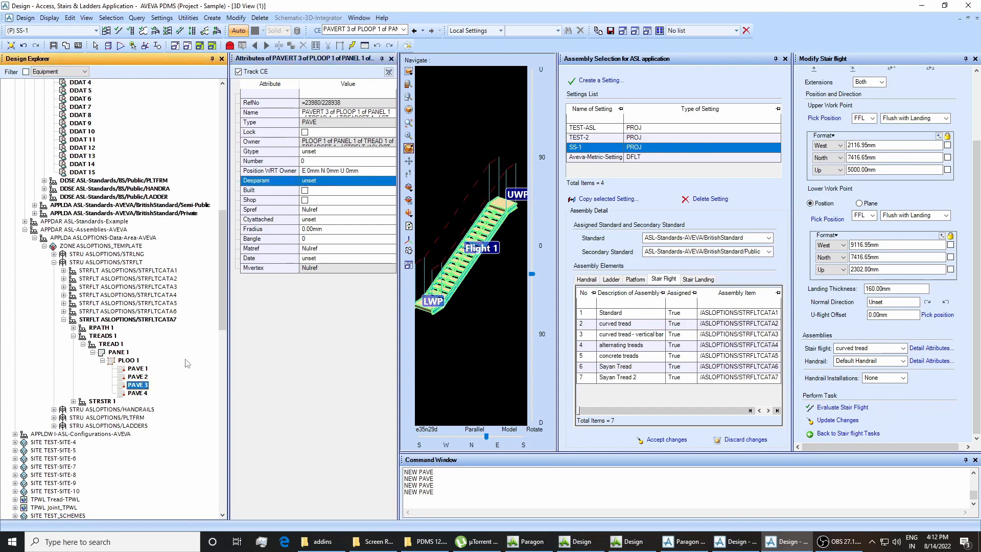
pyautogui.click(308, 171)
pyautogui.click(308, 170)
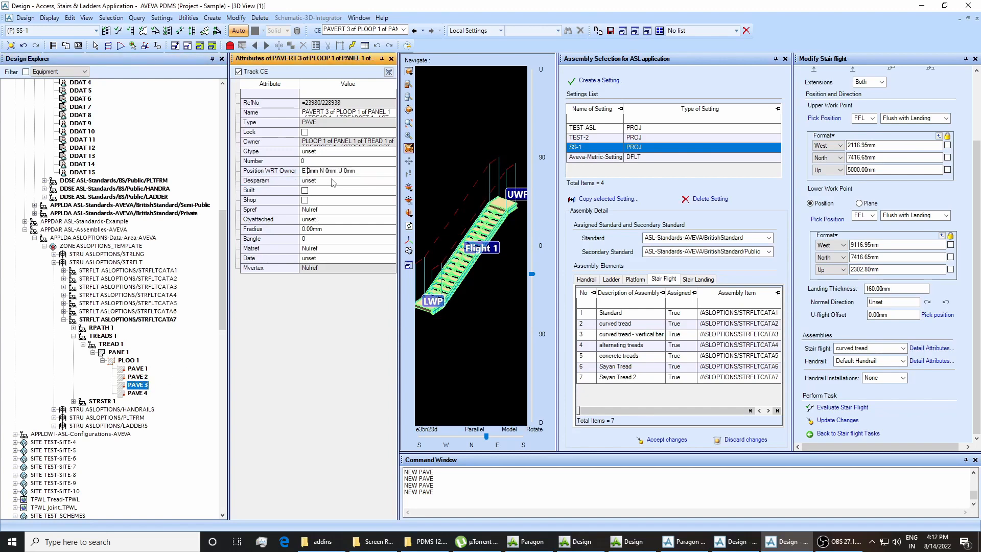
pyautogui.write('-50')
pyautogui.write('30')
pyautogui.press('Return')
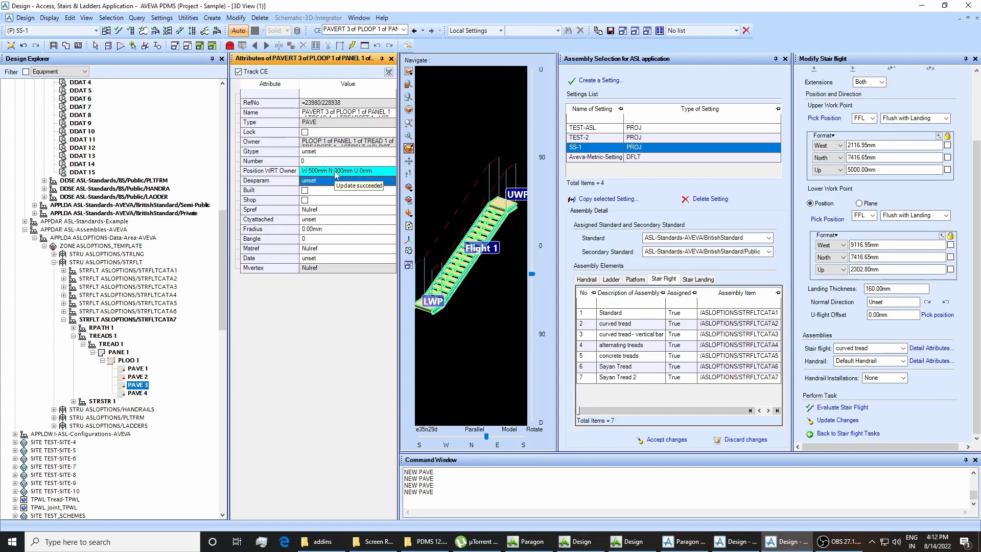
# Set the position of PAVE 4 in the template tread's loop to W 500mm N 0mm U 0mm
pyautogui.click(137, 392)
pyautogui.click(309, 173)
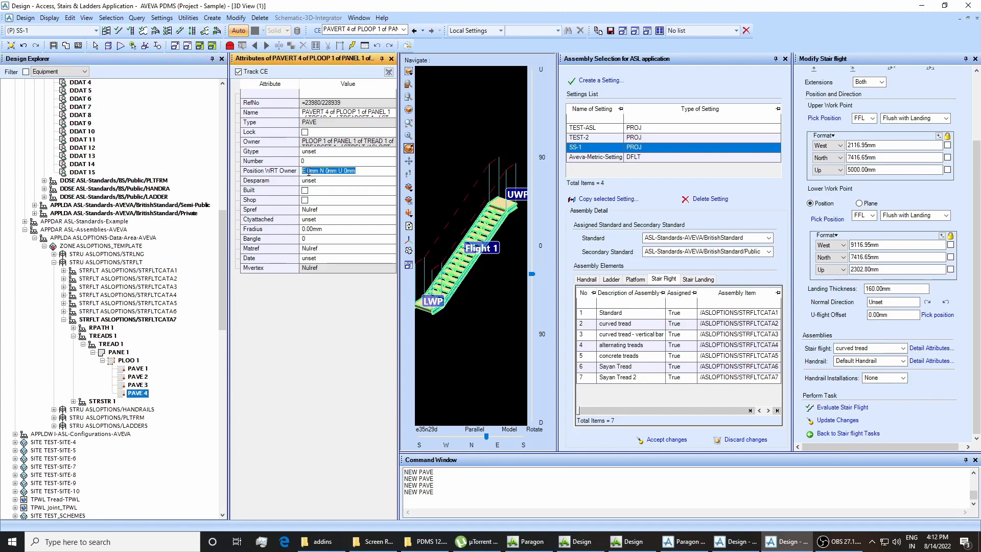
pyautogui.click(310, 173)
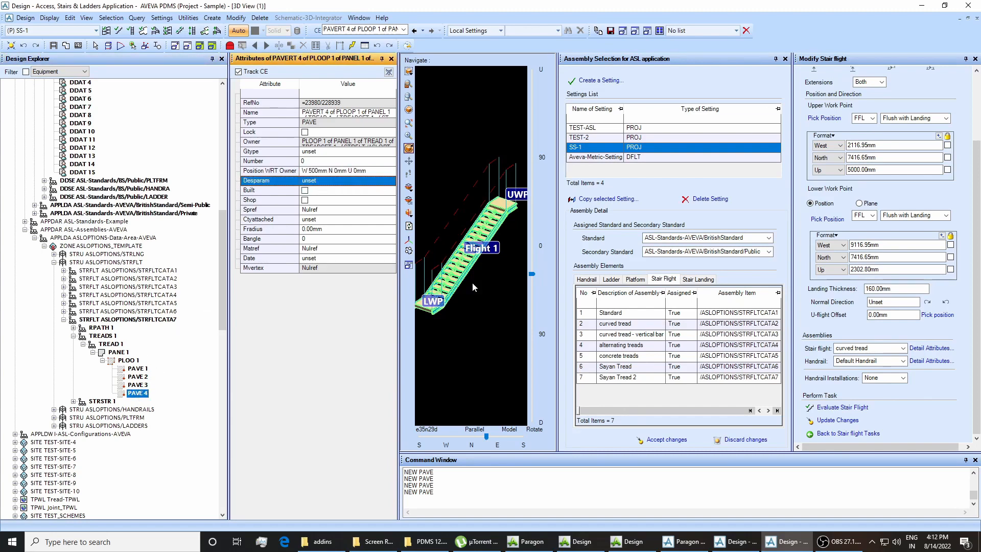
pyautogui.click(391, 59)
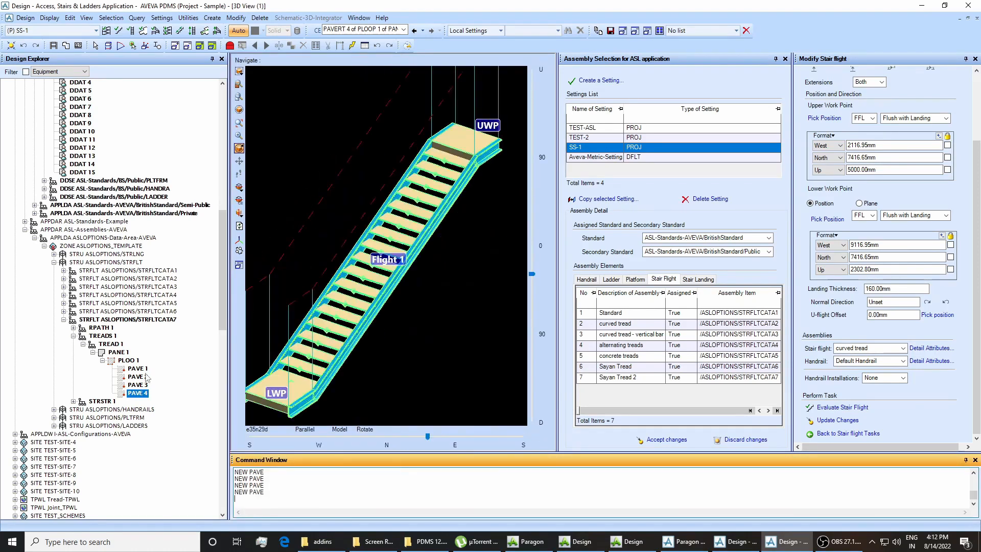
# Save the work, set Flight 1's stair flight assembly to the STRFLTCATA7 entry, evaluate it and update the changes
pyautogui.click(120, 352)
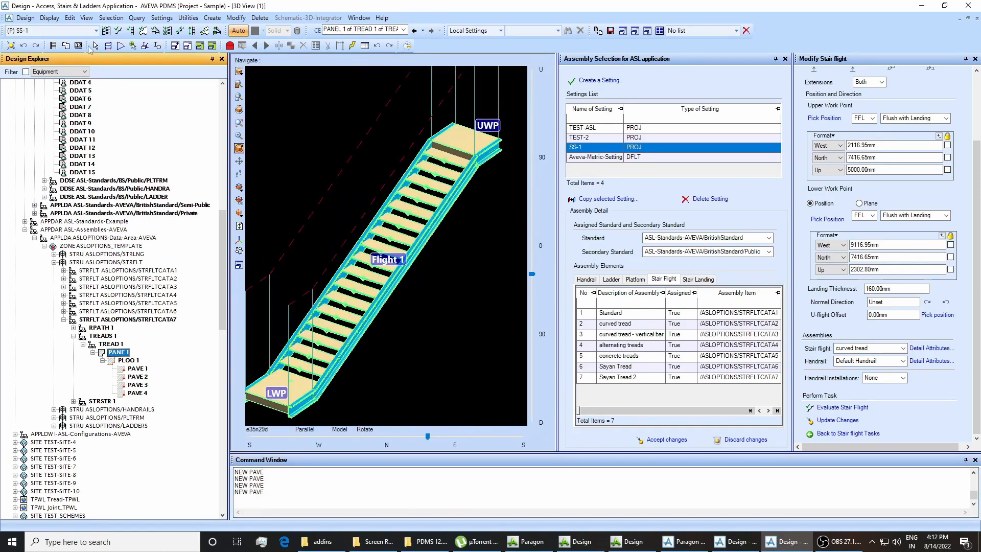
pyautogui.click(610, 30)
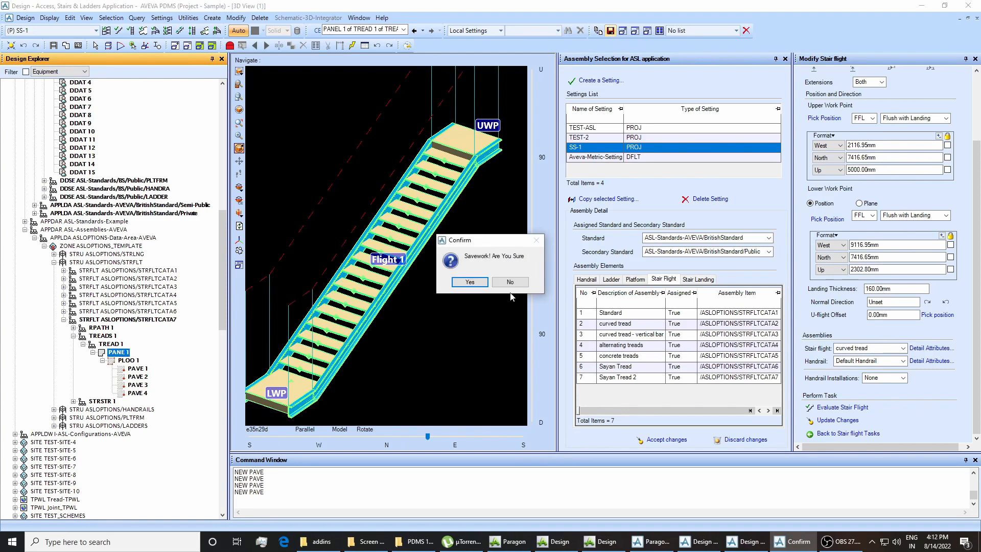
pyautogui.click(471, 285)
pyautogui.click(903, 348)
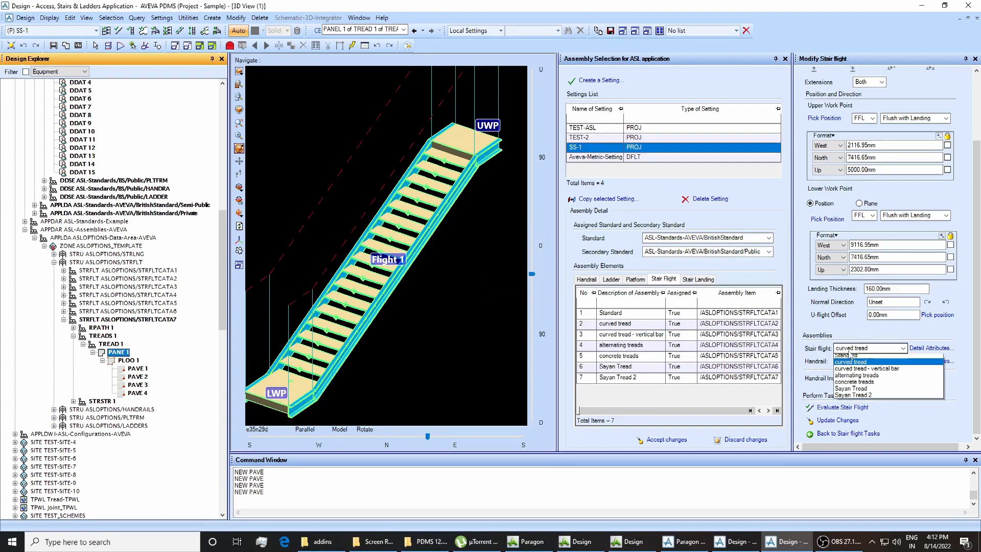
pyautogui.click(852, 397)
pyautogui.click(844, 407)
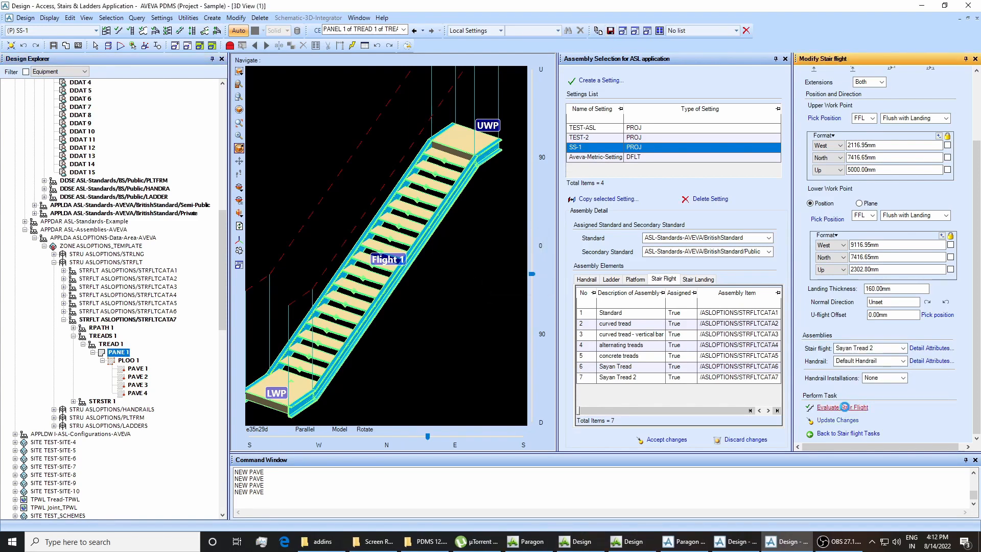
pyautogui.click(840, 421)
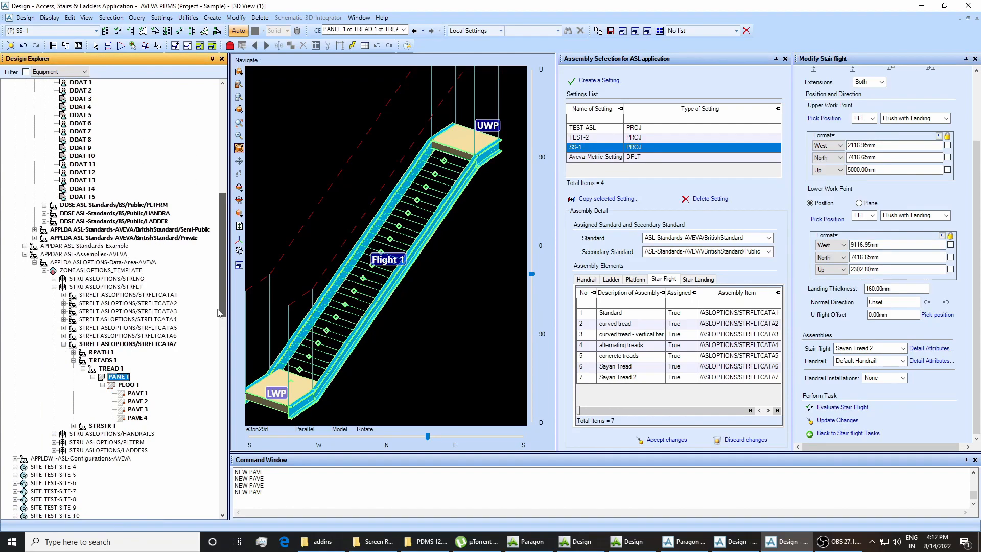
# Set the height to 10 mm and the Sjustification to TOP on PLOO 1 of the STRFLTCATA7 template tread's panel
pyautogui.click(128, 385)
pyautogui.rightClick(135, 389)
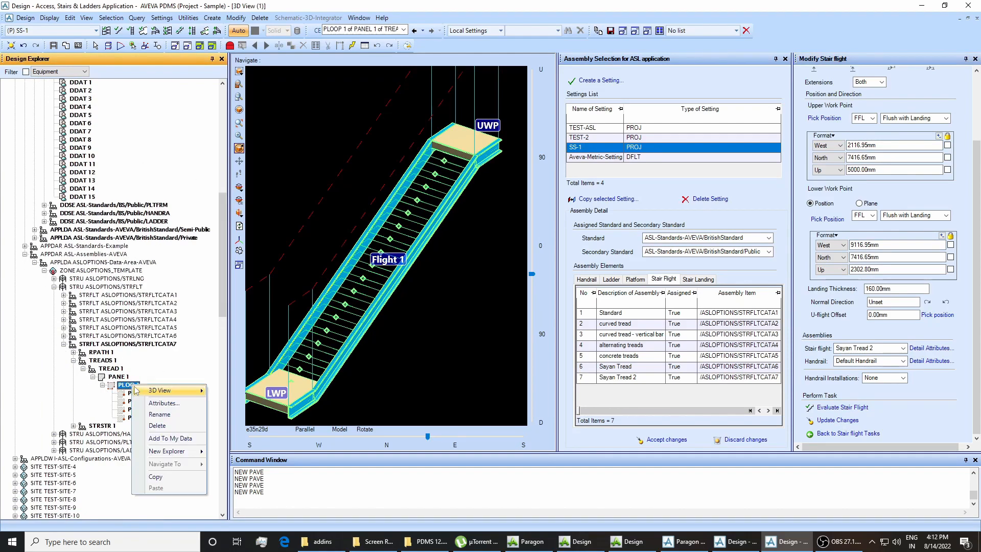
pyautogui.click(163, 403)
pyautogui.click(312, 152)
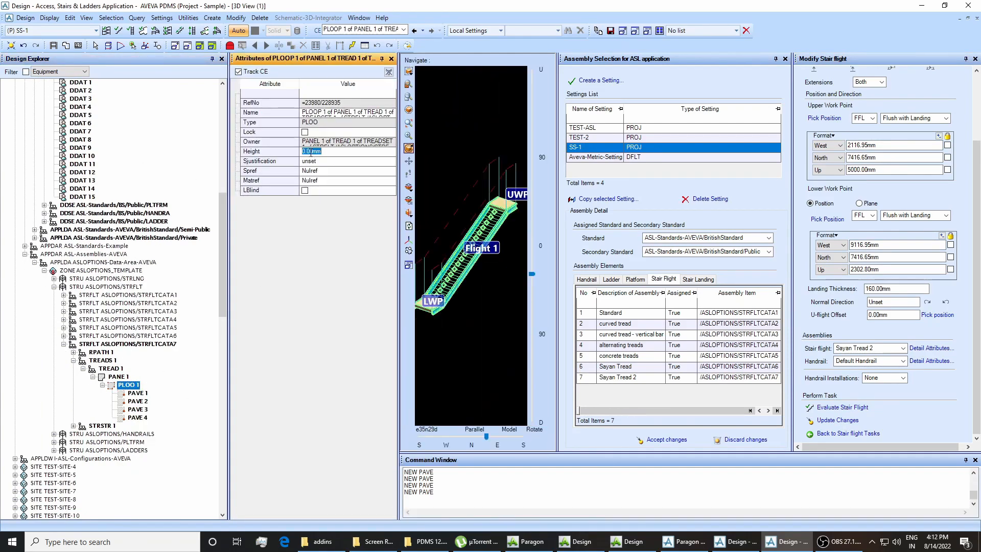
pyautogui.write('10')
pyautogui.press('Return')
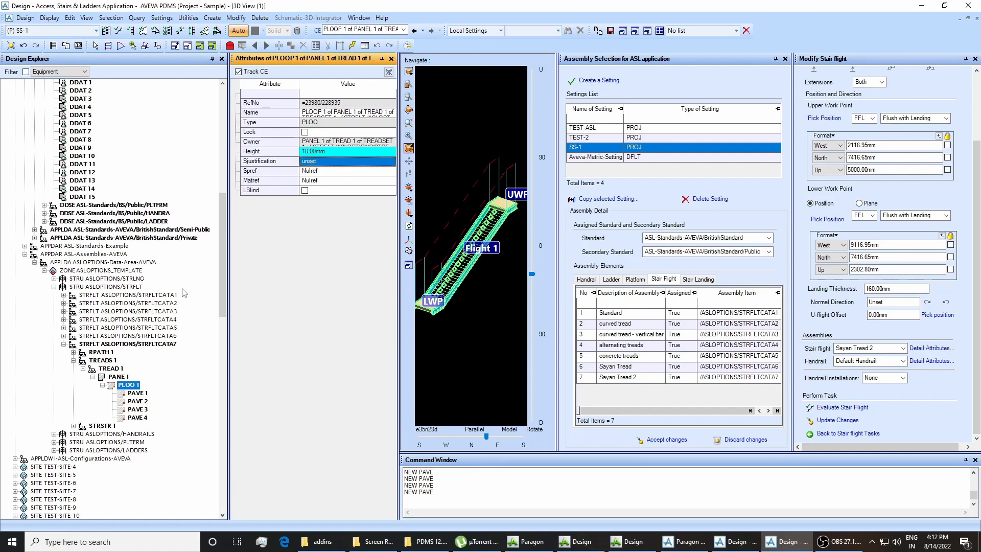
pyautogui.click(313, 162)
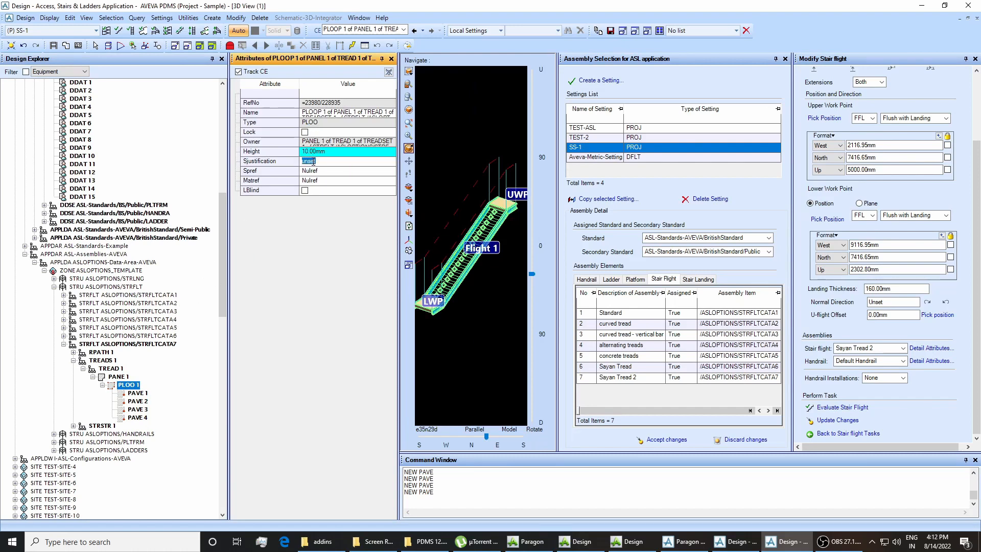
pyautogui.write('TOP')
pyautogui.press('Return')
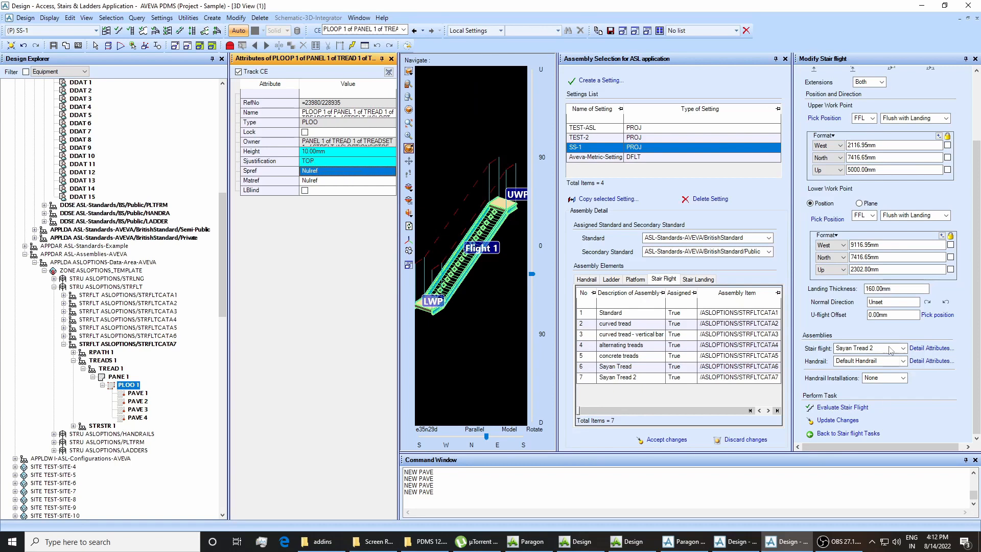
# Switch Flight 1's stair flight assembly to curved tread and update the changes
pyautogui.click(868, 348)
pyautogui.click(846, 364)
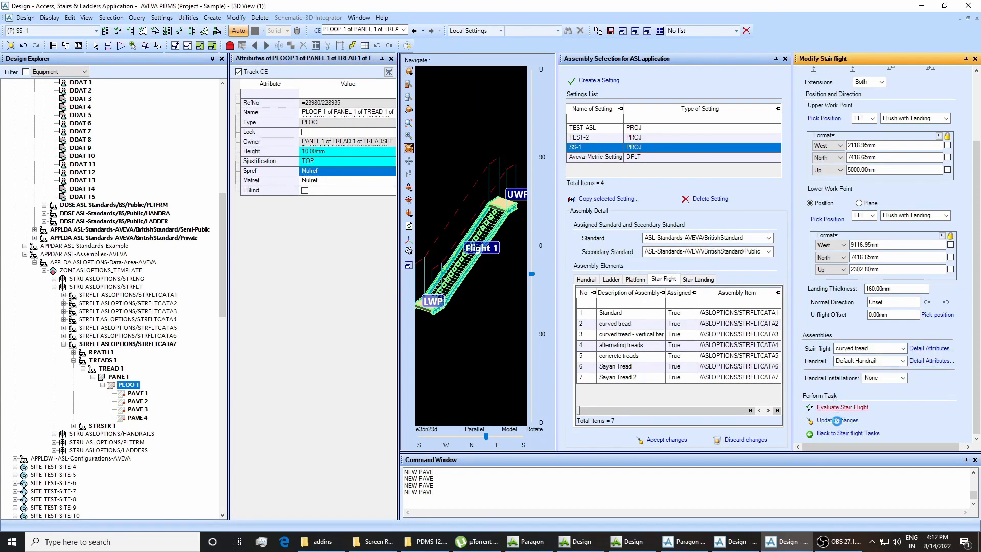
pyautogui.click(836, 420)
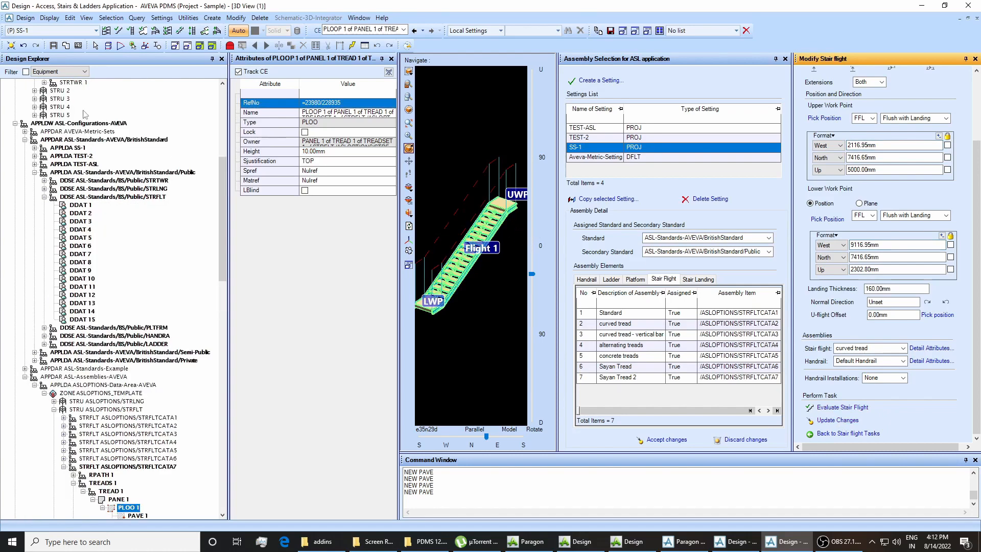
# Inspect the attributes of the panel loop in Flight 1's TREAD 1 and compare them with the STRFLTCATA7 template's PLOO 1
pyautogui.moveTo(221, 195); pyautogui.dragTo(221, 124)
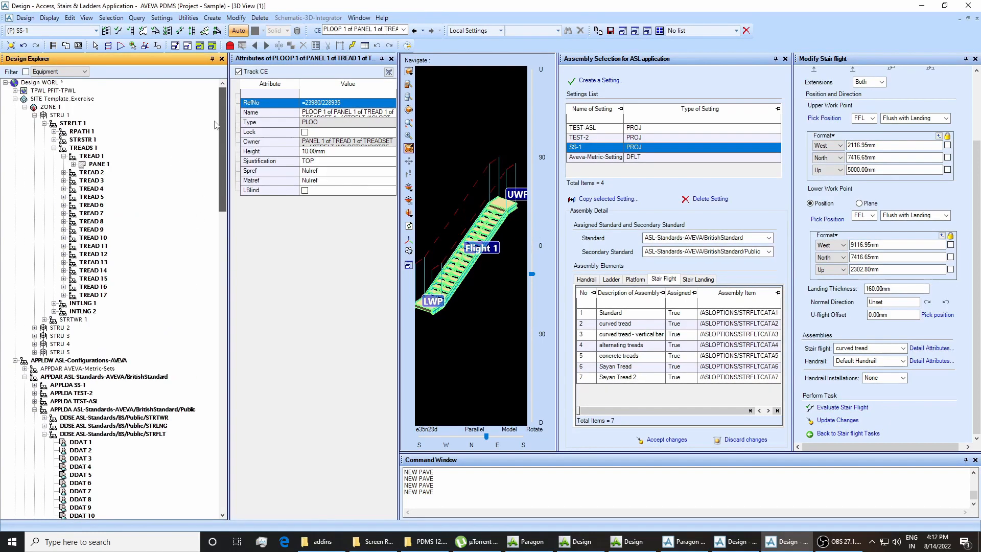
pyautogui.click(98, 165)
pyautogui.doubleClick(99, 164)
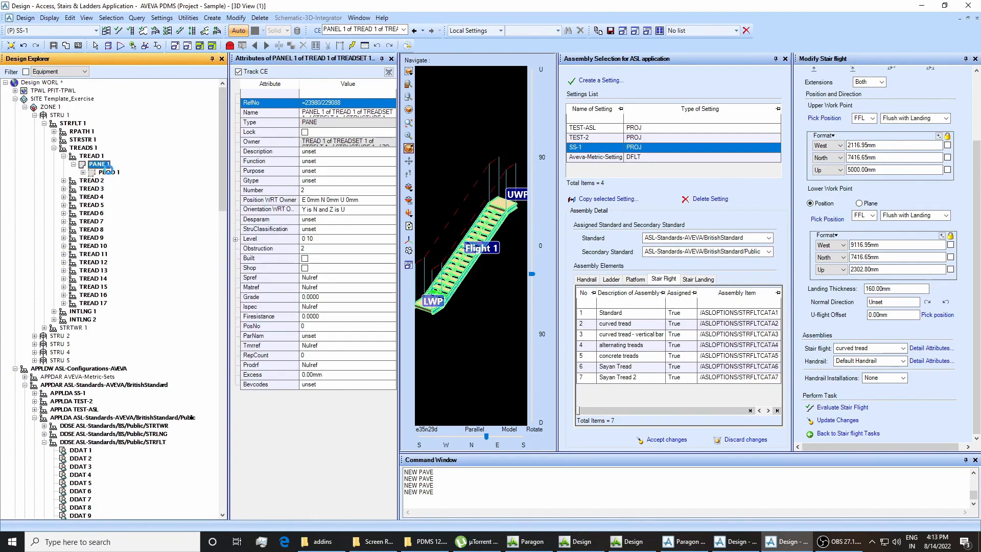
pyautogui.click(109, 173)
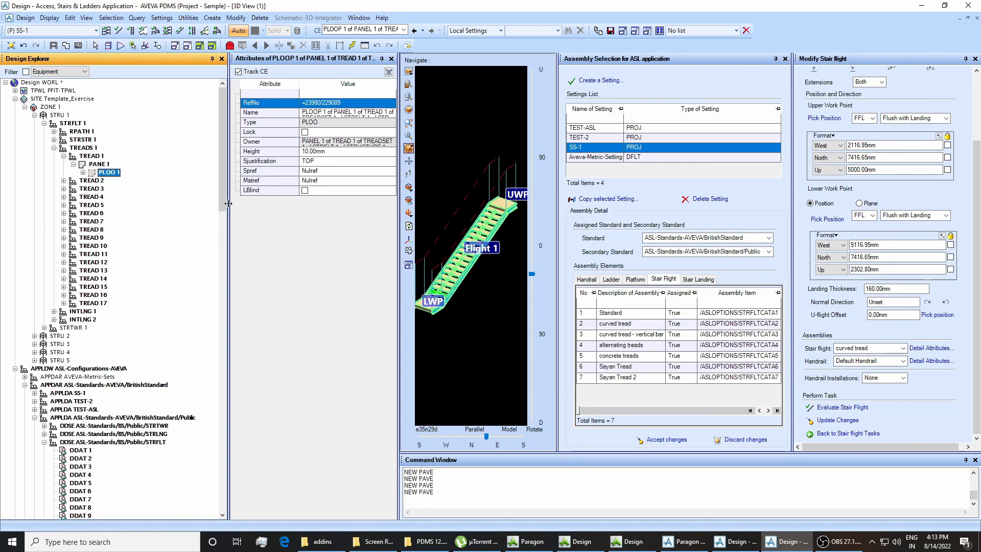
pyautogui.moveTo(223, 202); pyautogui.dragTo(224, 327)
pyautogui.click(128, 303)
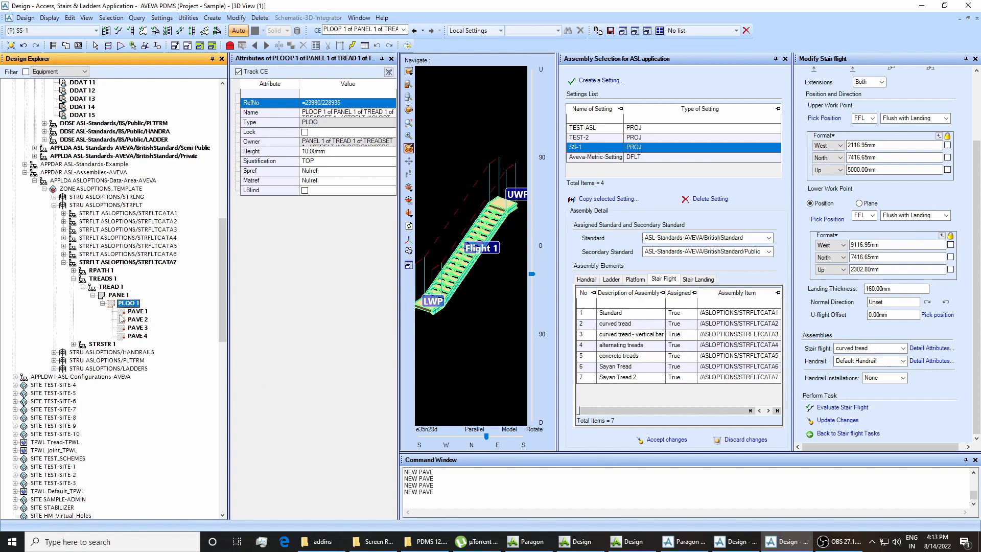
# Set Flight 1's stair flight assembly to Sayan Tread 2, evaluate the flight and update the changes
pyautogui.click(849, 352)
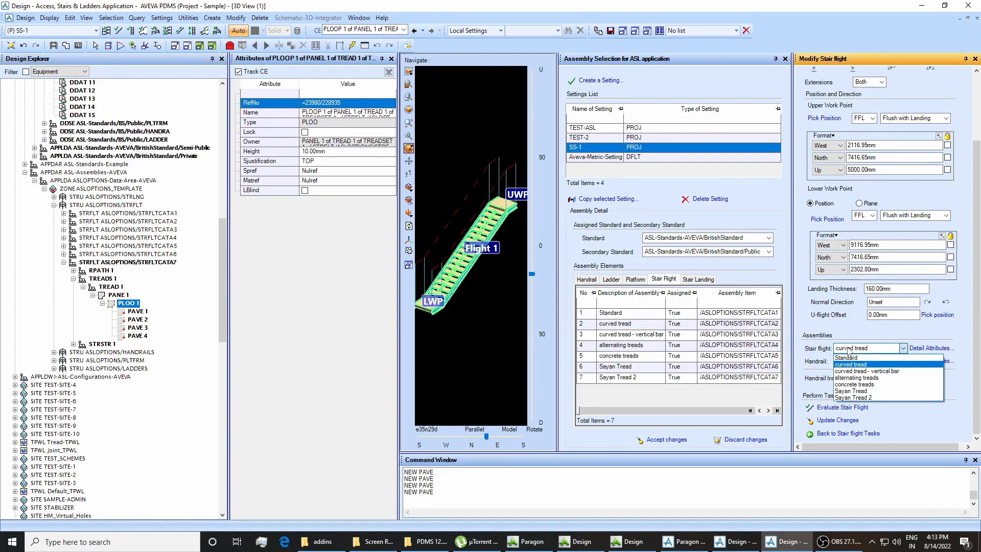
pyautogui.click(871, 361)
pyautogui.click(869, 348)
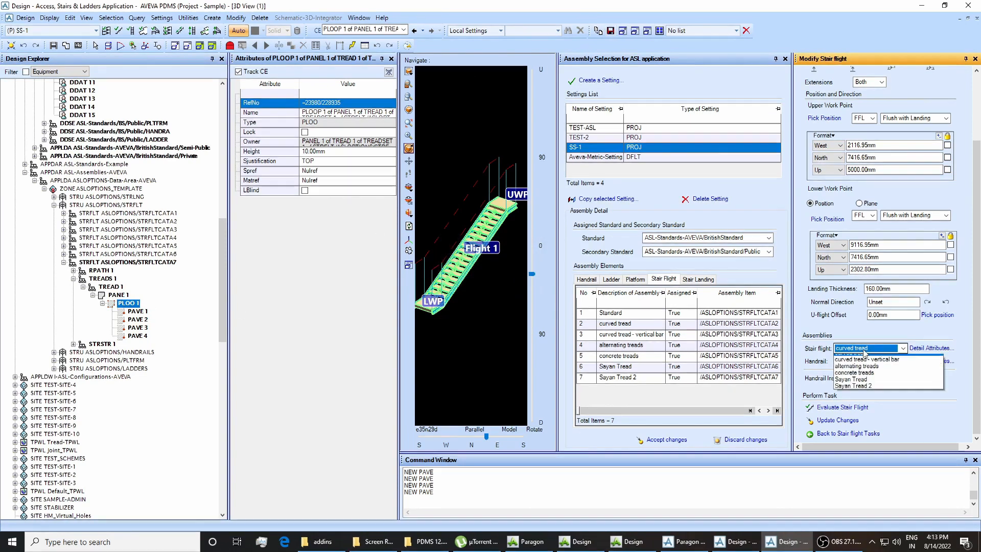
pyautogui.click(859, 398)
pyautogui.click(837, 408)
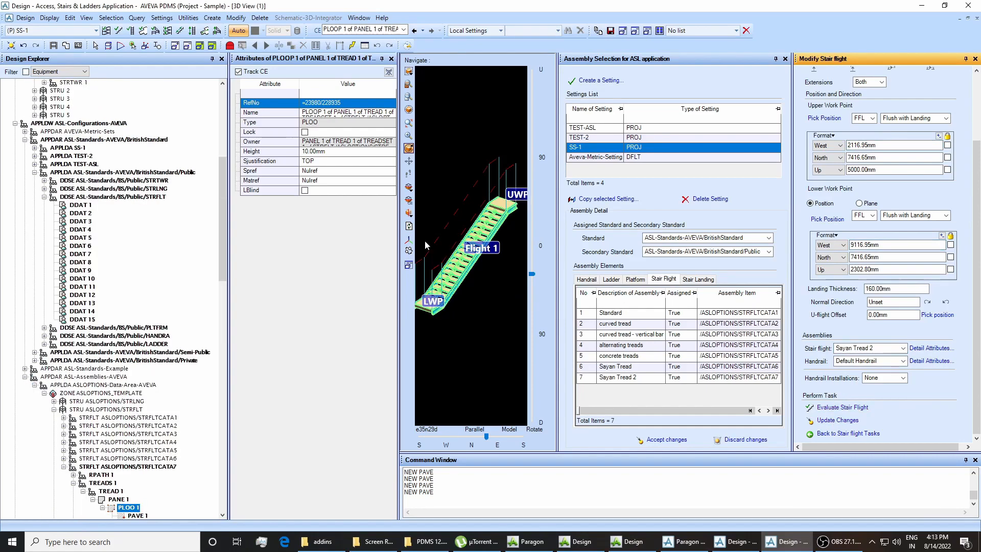
# Close the attributes and examine the treads generated along Flight 1 from several angles
pyautogui.click(391, 58)
pyautogui.scroll(5, 365, 286)
pyautogui.moveTo(364, 282); pyautogui.dragTo(375, 323, button='middle')
pyautogui.scroll(3, 346, 242)
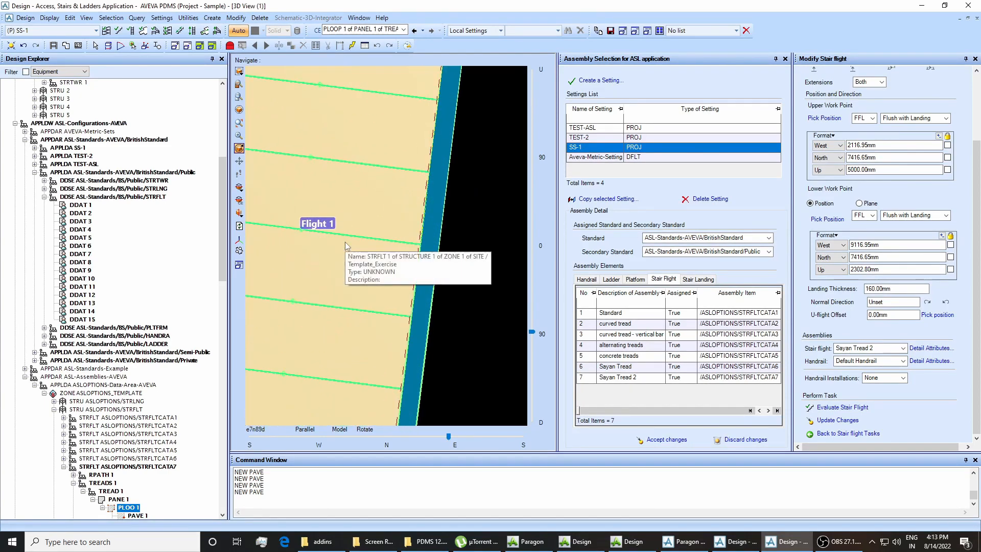
pyautogui.scroll(-2, 311, 237)
pyautogui.scroll(-2, 364, 252)
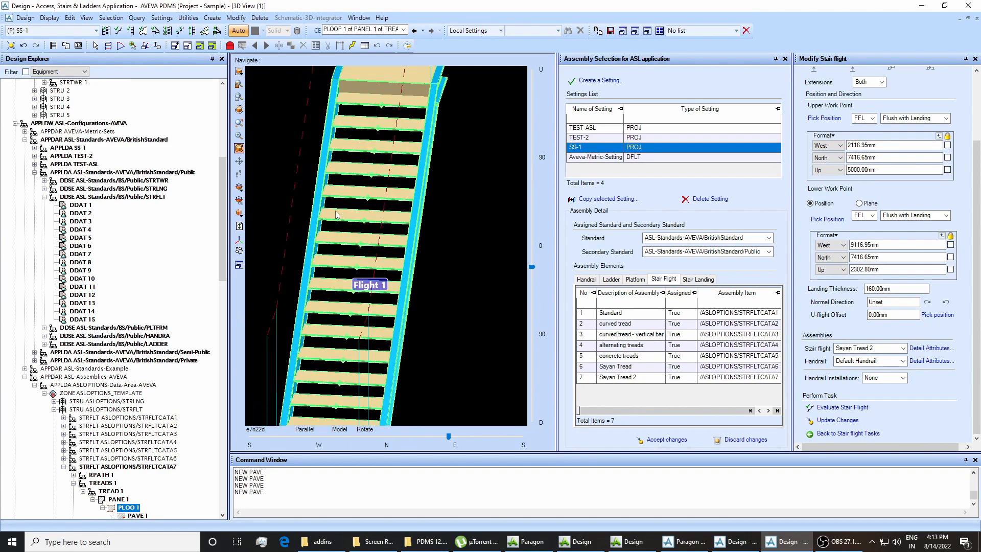
pyautogui.moveTo(364, 253); pyautogui.dragTo(369, 299, button='middle')
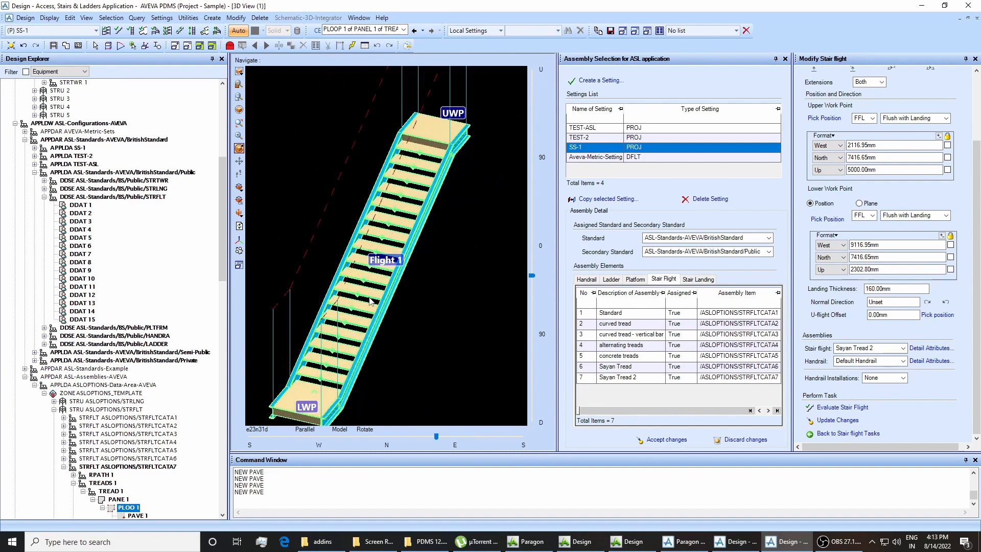
# Review the STRFLTCATA7 template tread's panel, loop and vertices, and check the position attribute of PAVE 1
pyautogui.moveTo(225, 267); pyautogui.dragTo(229, 308)
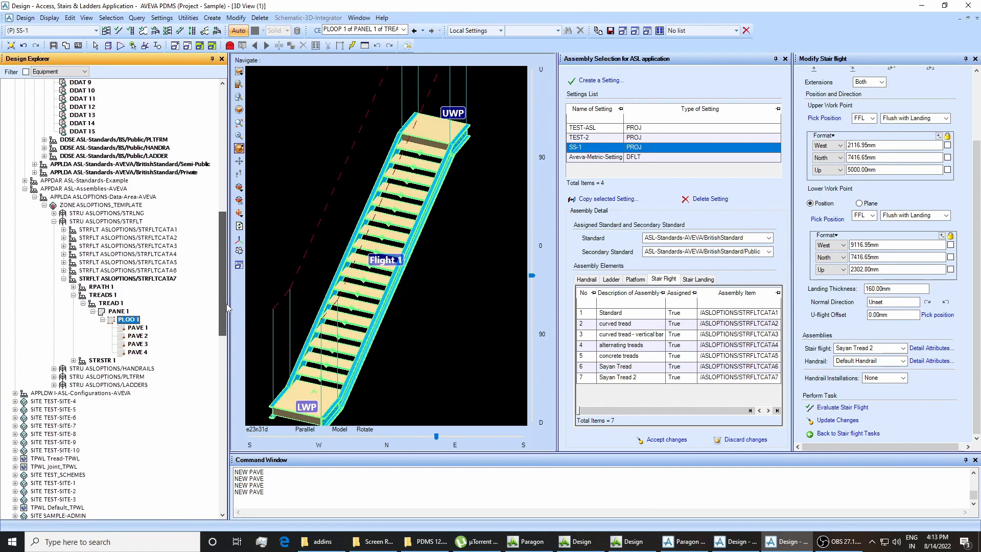
pyautogui.click(109, 304)
pyautogui.click(116, 313)
pyautogui.click(113, 306)
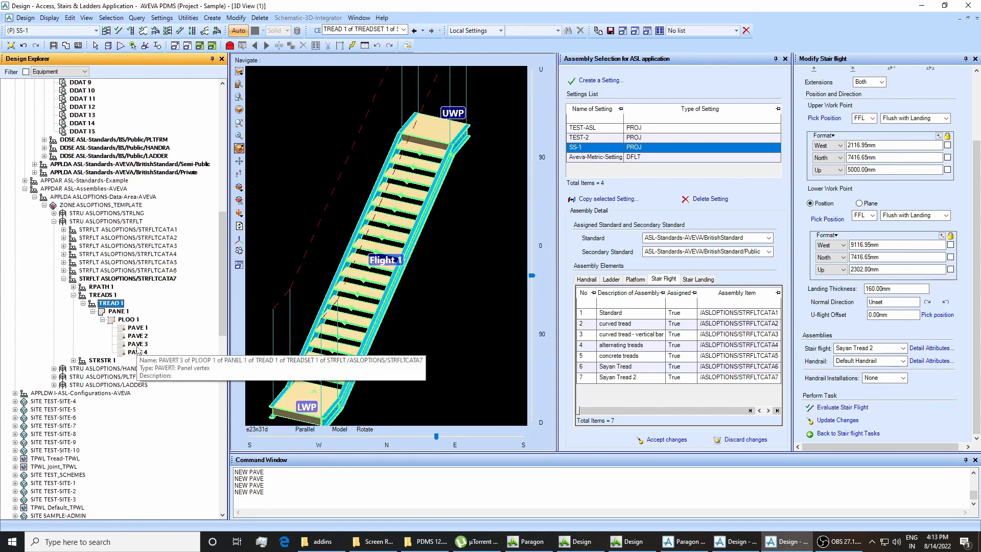
pyautogui.click(126, 312)
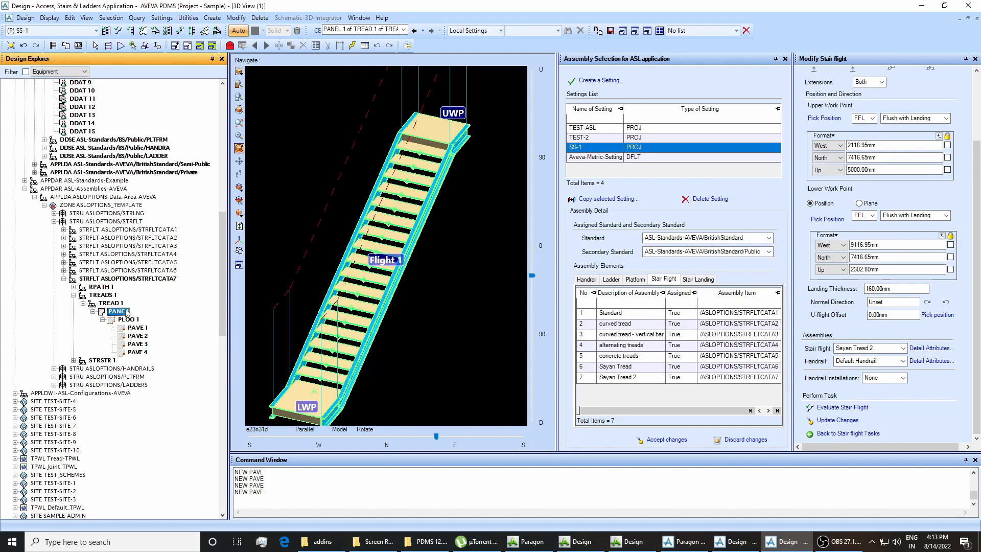
pyautogui.click(127, 319)
pyautogui.click(137, 328)
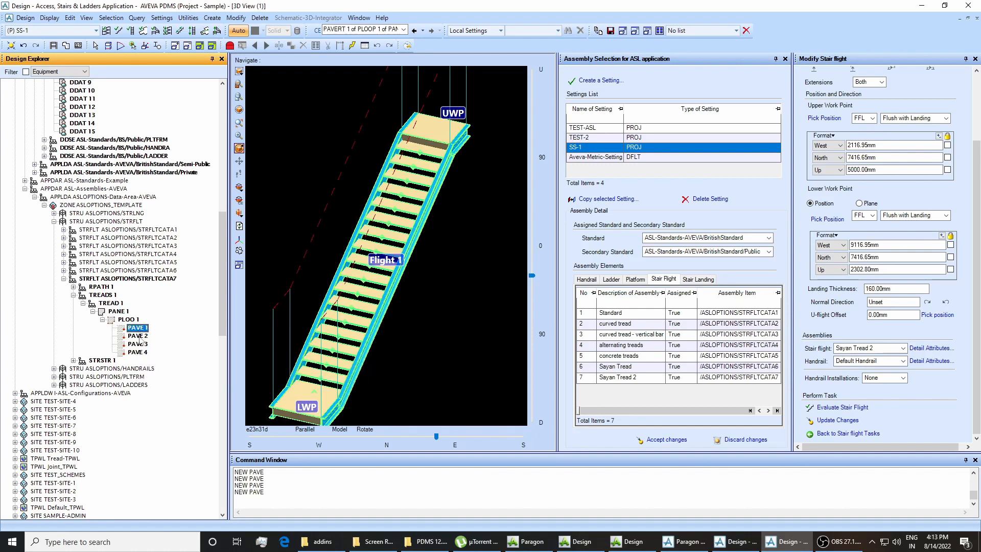
pyautogui.rightClick(138, 328)
pyautogui.click(159, 357)
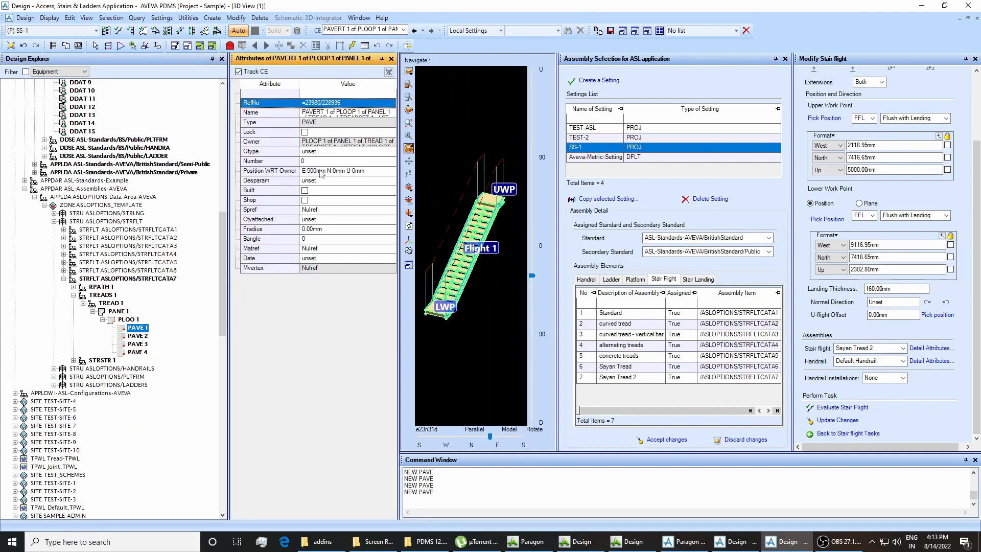
pyautogui.click(391, 58)
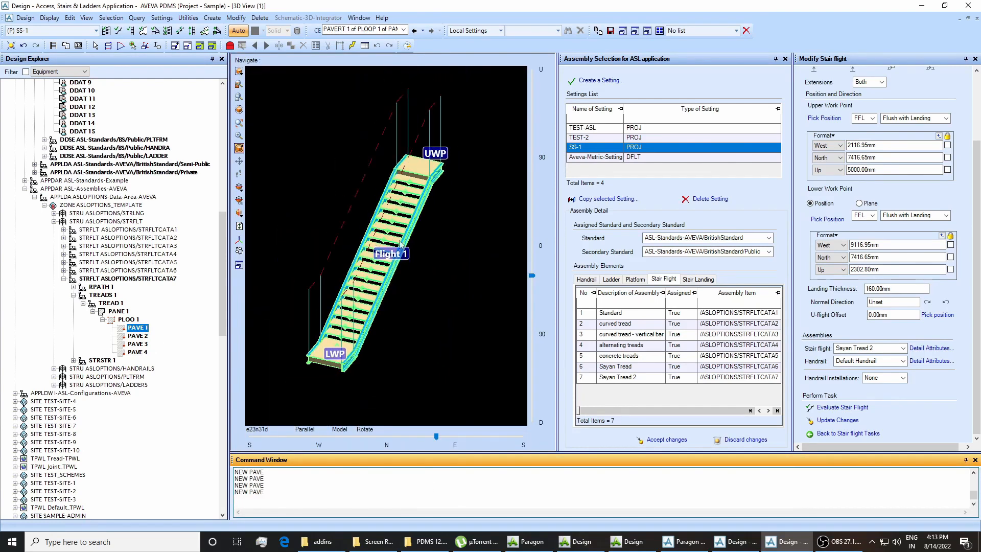
# Set Flight 1's width to 1200 mm in its stair flight detail attributes, evaluate the flight and update the changes
pyautogui.click(930, 348)
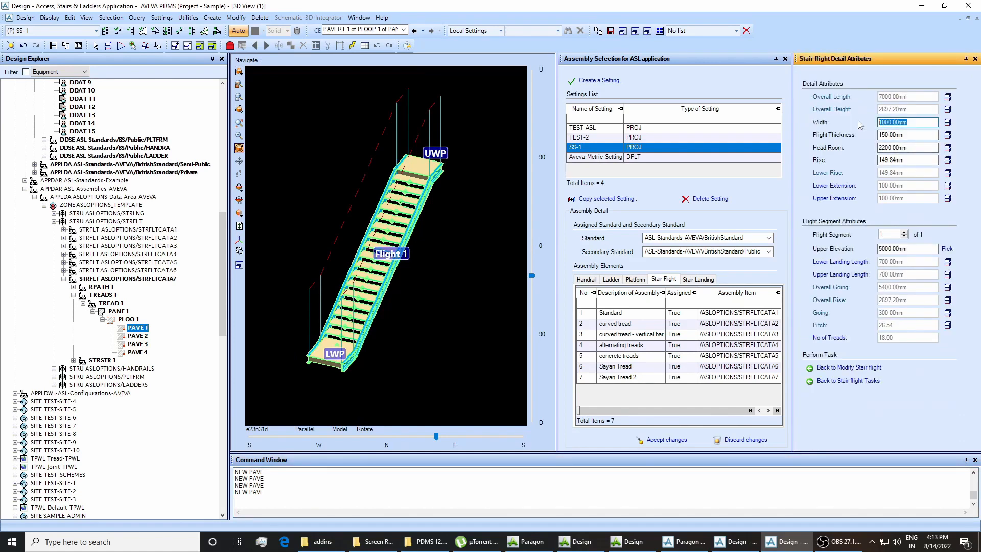
pyautogui.write('1')
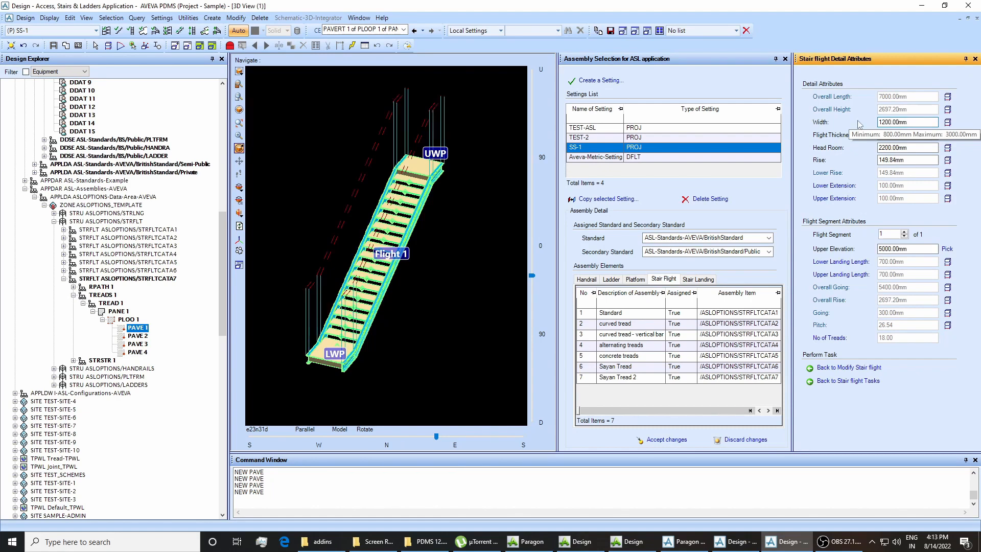
pyautogui.click(852, 368)
pyautogui.scroll(-3, 857, 382)
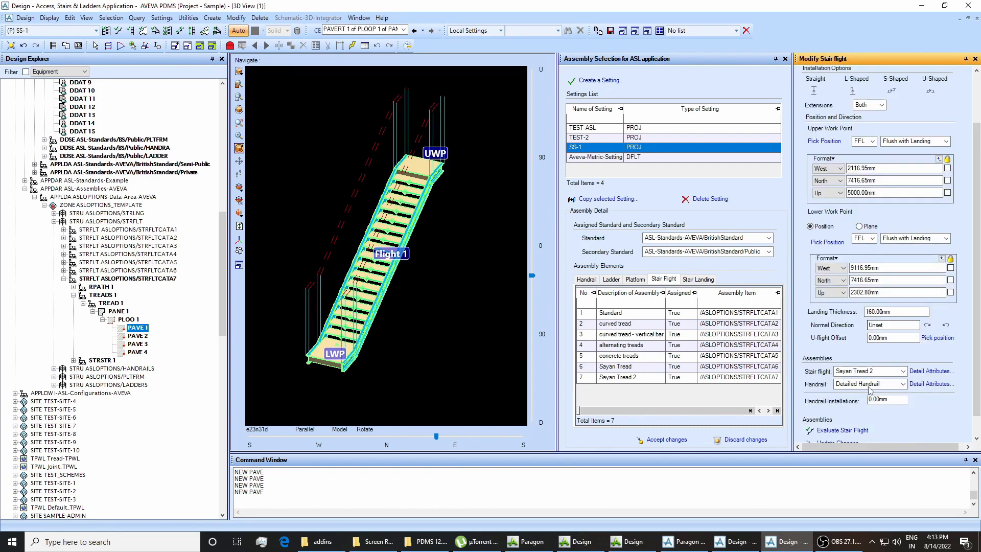
pyautogui.click(844, 407)
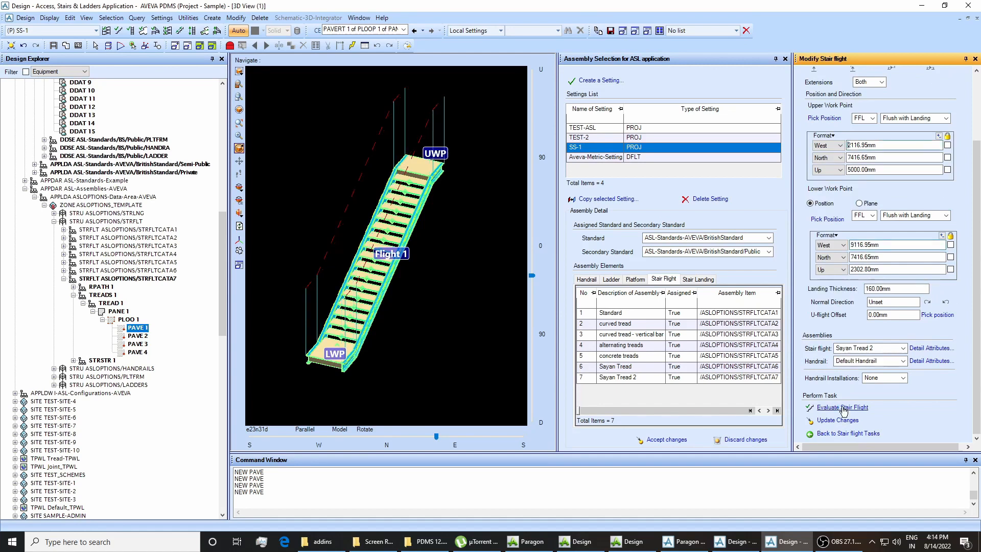
pyautogui.click(838, 420)
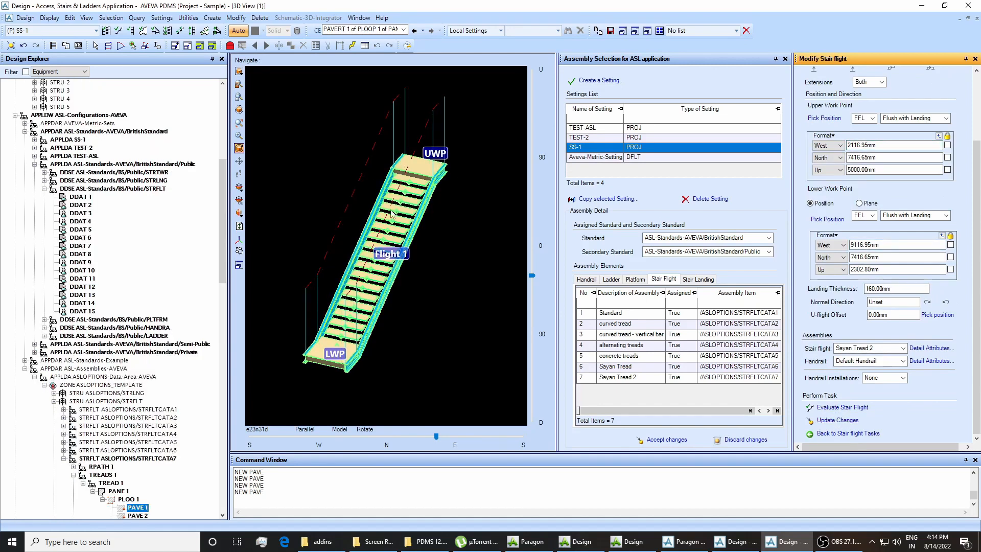
# Examine how far Flight 1's treads reach between the stringers at the new width
pyautogui.scroll(2, 394, 223)
pyautogui.moveTo(391, 185); pyautogui.dragTo(405, 191, button='middle')
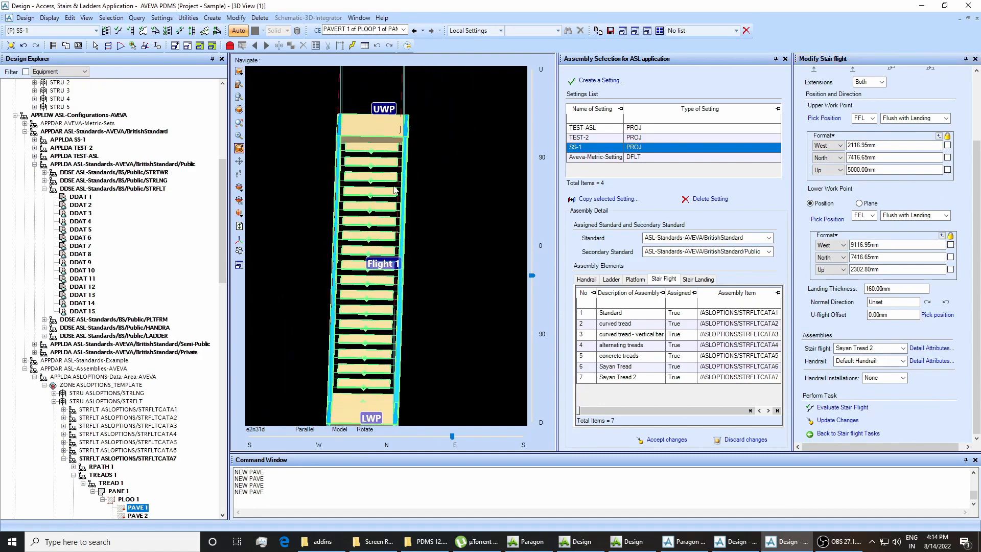
pyautogui.scroll(3, 394, 190)
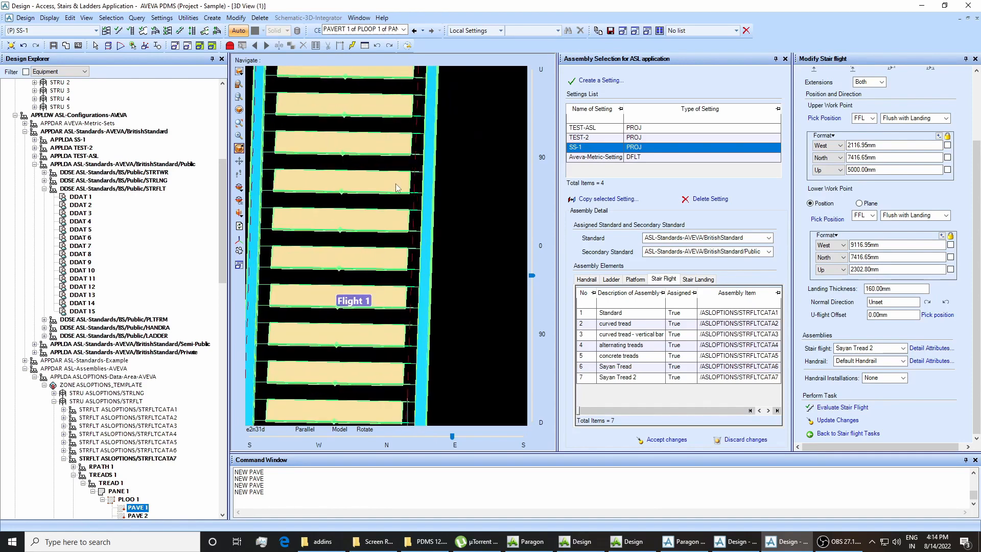
pyautogui.moveTo(396, 188); pyautogui.dragTo(362, 188, button='middle')
pyautogui.scroll(-2, 362, 183)
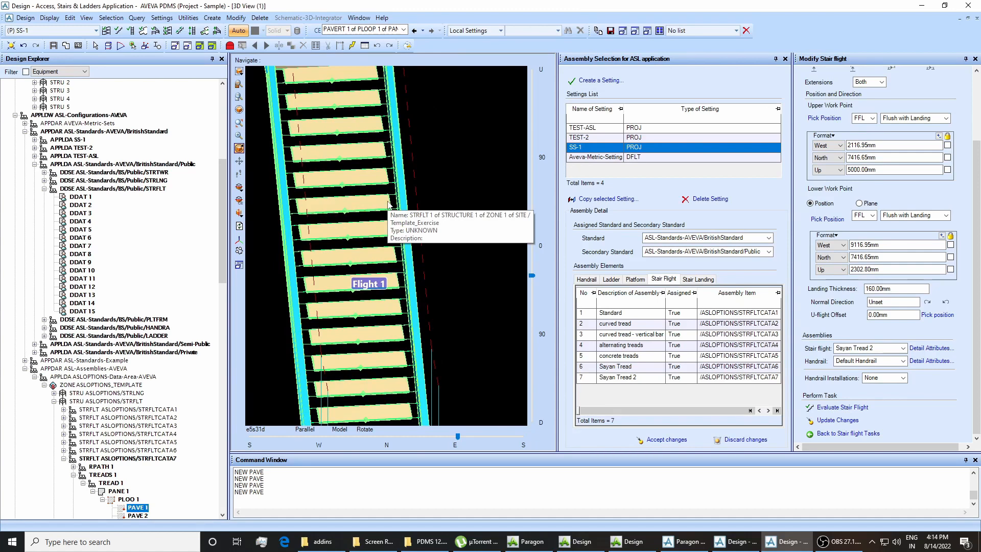
pyautogui.moveTo(388, 204); pyautogui.dragTo(395, 286, button='middle')
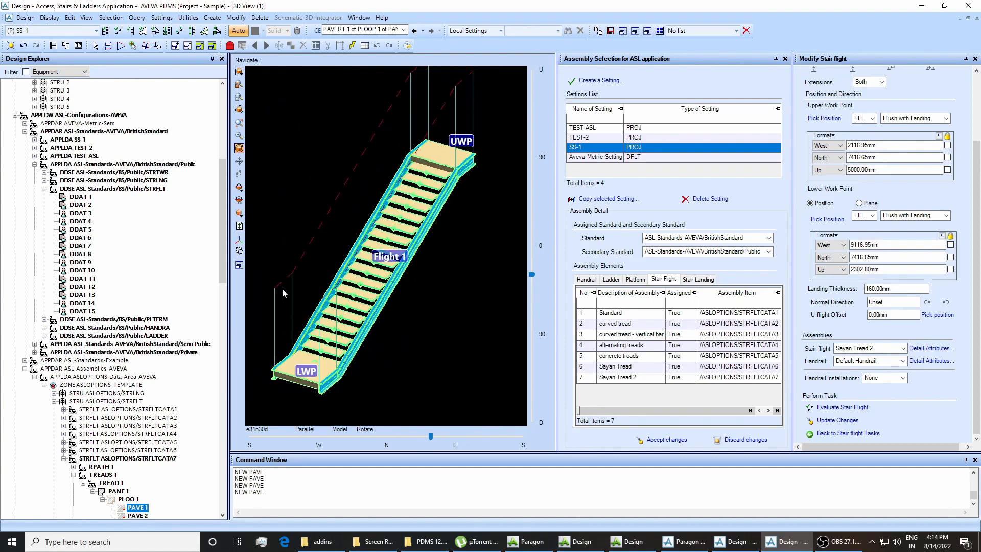
# Check the attributes of TREAD 1 under STRFLTCATA7, close them, and examine Flight 1's treads from another angle
pyautogui.moveTo(223, 253); pyautogui.dragTo(223, 290)
pyautogui.scroll(1, 402, 284)
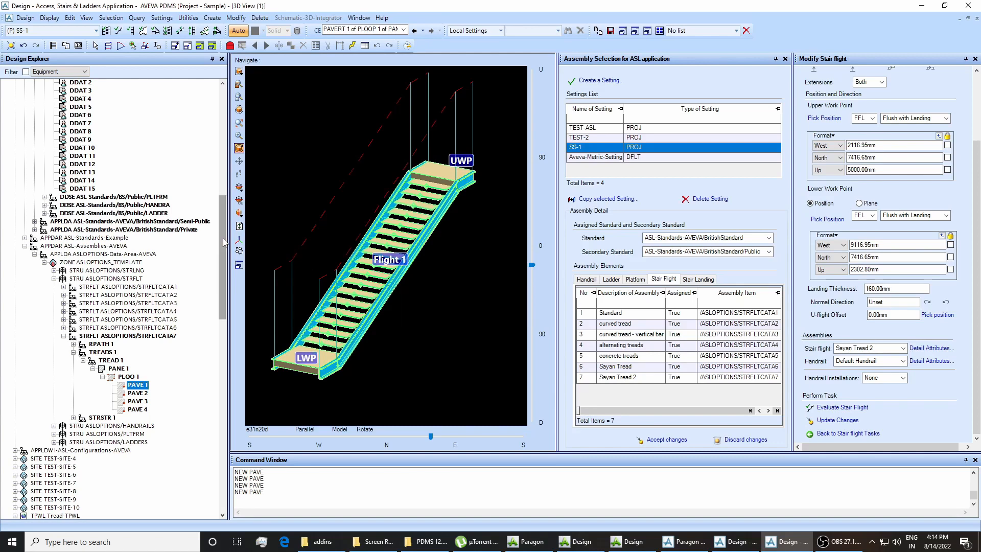
pyautogui.scroll(-1, 223, 241)
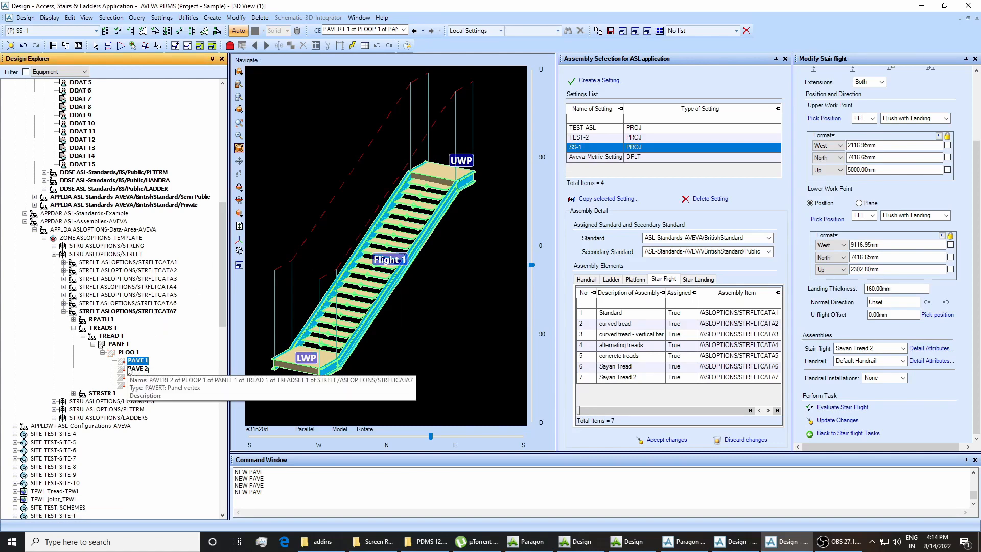
pyautogui.click(119, 337)
pyautogui.rightClick(113, 339)
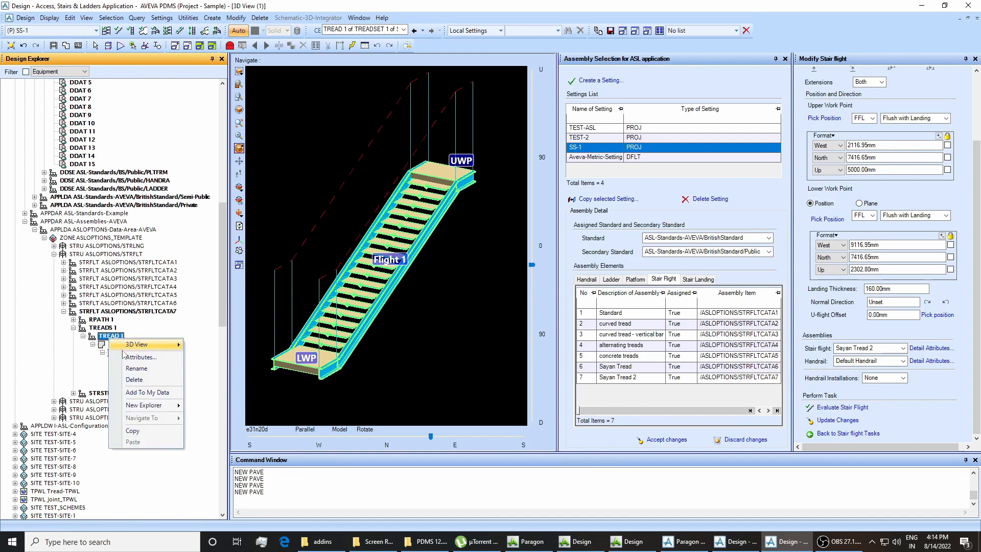
pyautogui.click(127, 344)
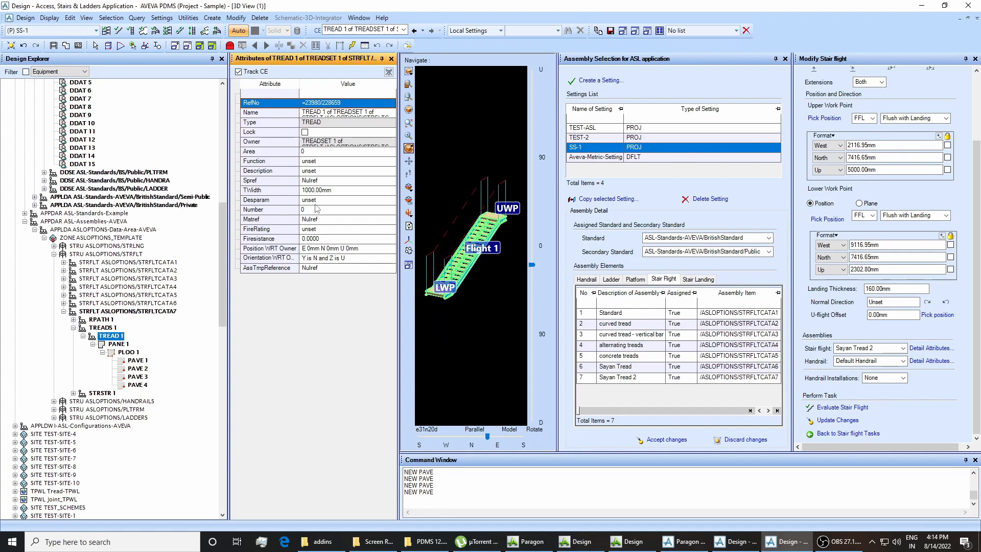
pyautogui.click(392, 58)
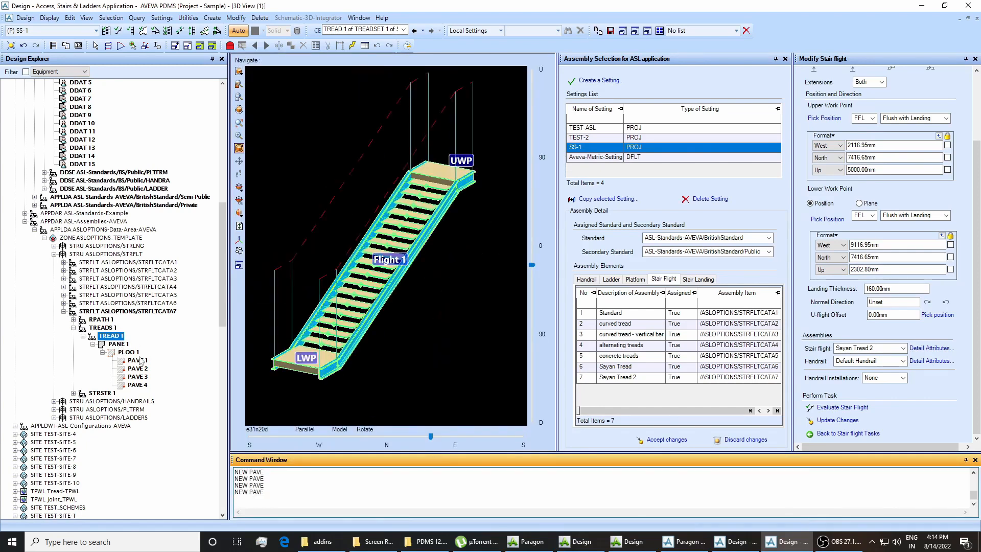
pyautogui.moveTo(375, 255); pyautogui.dragTo(372, 282)
pyautogui.moveTo(369, 339); pyautogui.dragTo(366, 325, button='middle')
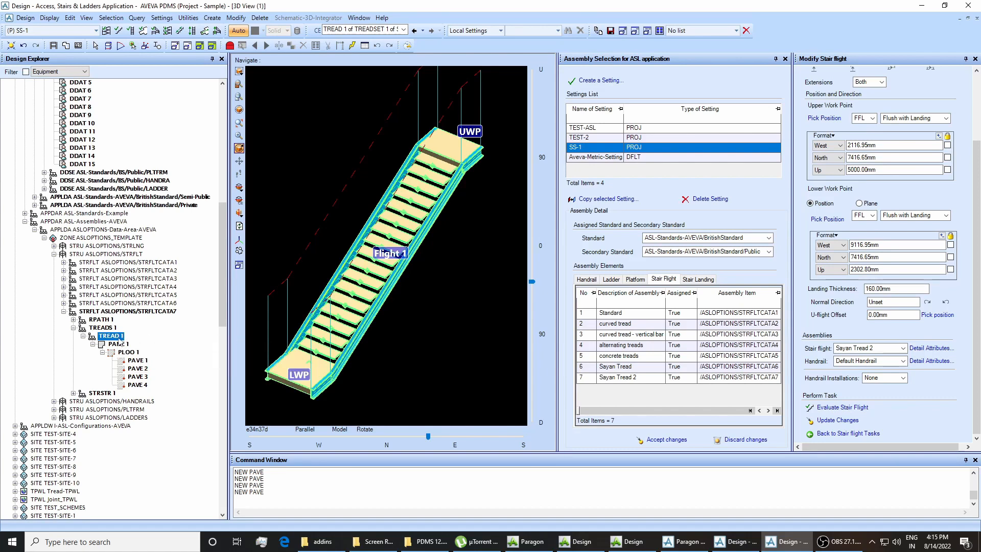
# Set Flight 1's stair flight assembly to Standard, evaluate the flight and update the changes
pyautogui.click(903, 349)
pyautogui.click(850, 356)
pyautogui.click(835, 407)
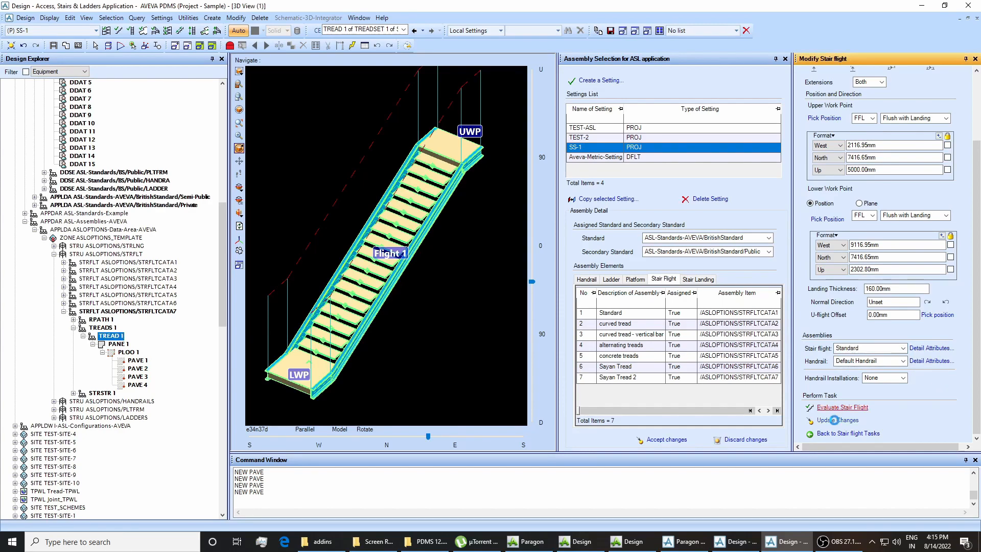
# Delete the panel under TREAD 1 of STRFLTCATA7 and open TREAD 1's attributes
pyautogui.moveTo(222, 253); pyautogui.dragTo(222, 299)
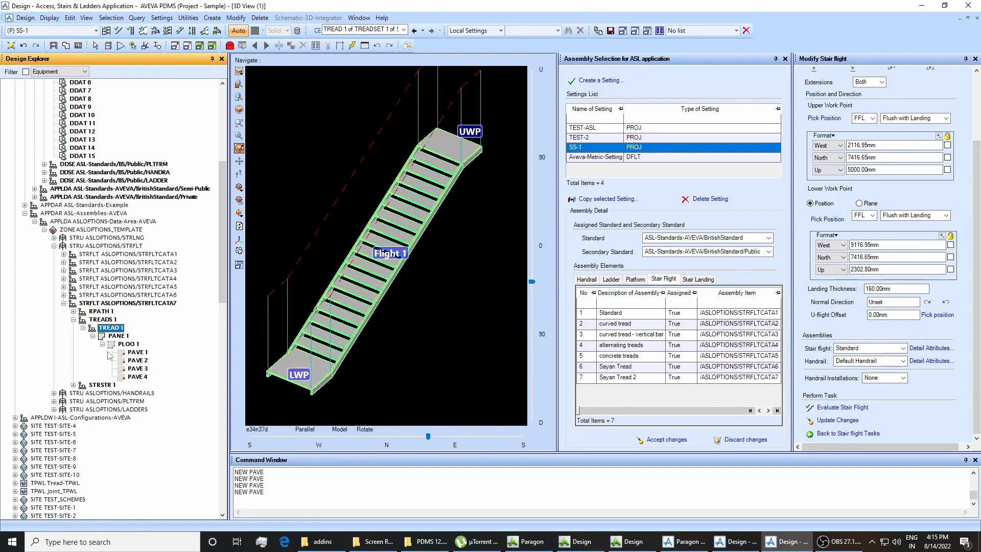
pyautogui.rightClick(120, 337)
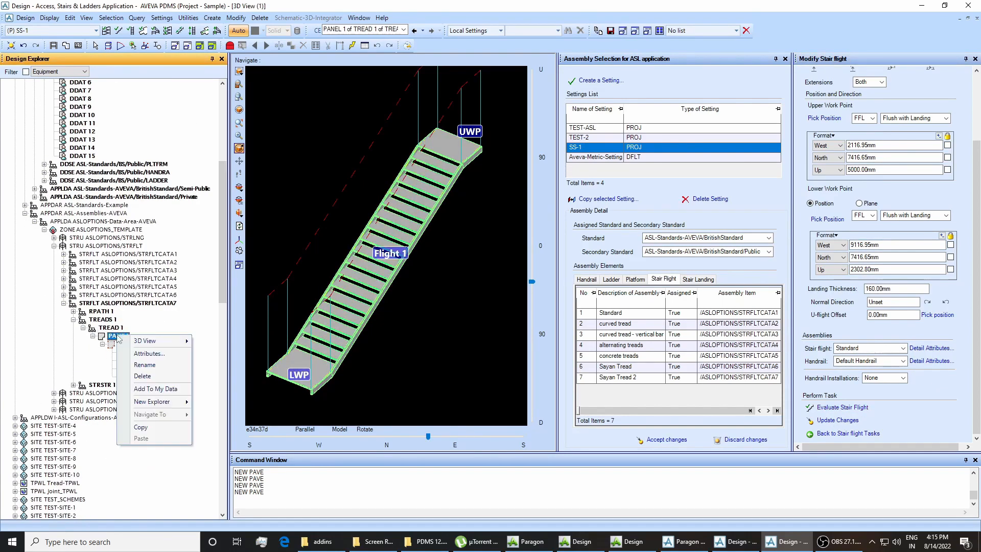
pyautogui.click(138, 378)
pyautogui.click(469, 284)
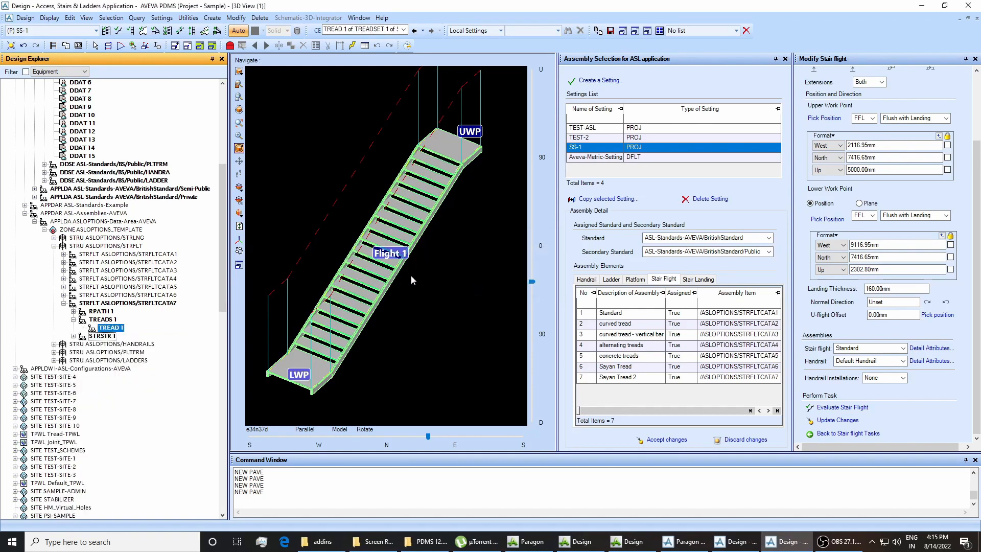
pyautogui.rightClick(112, 332)
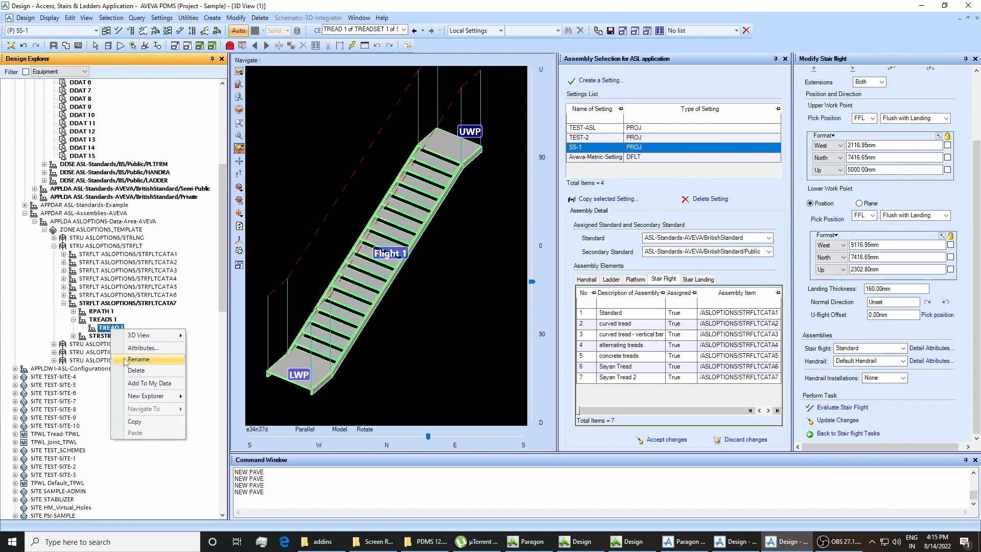
pyautogui.click(136, 363)
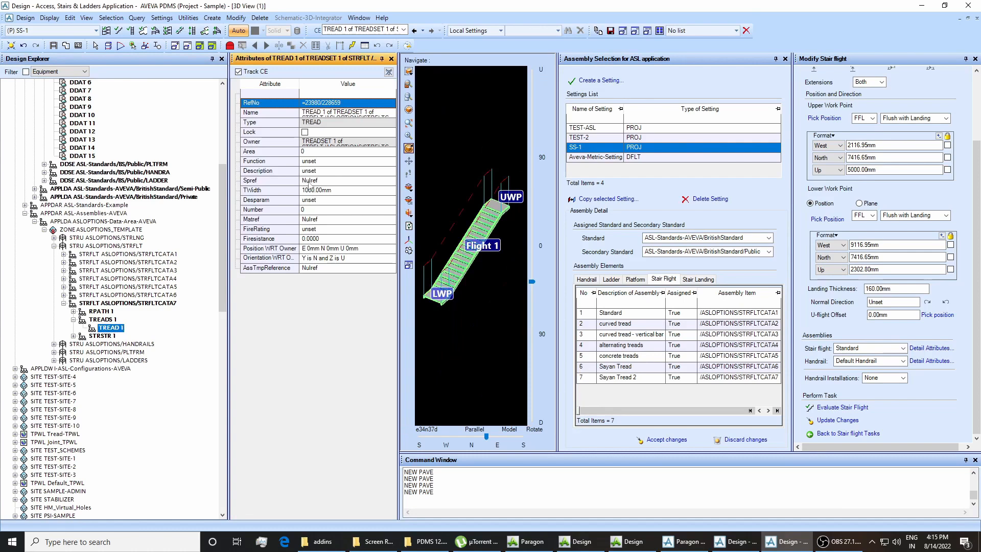
# Switch to Paragon and review ASL_PARTWORLD, ASL_TREADS and the Catref of the Simple_Catalogued_Tread part
pyautogui.click(677, 547)
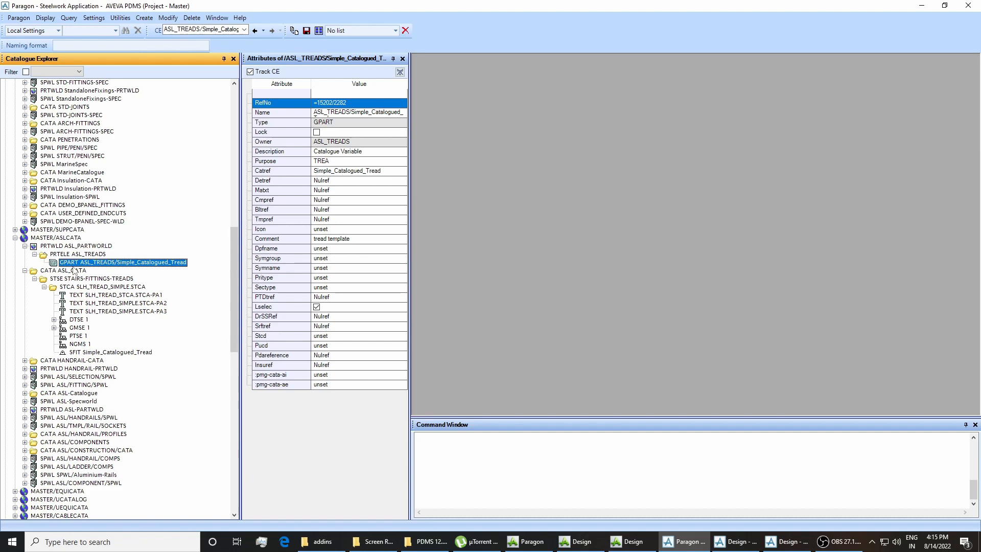
pyautogui.moveTo(231, 238); pyautogui.dragTo(221, 209)
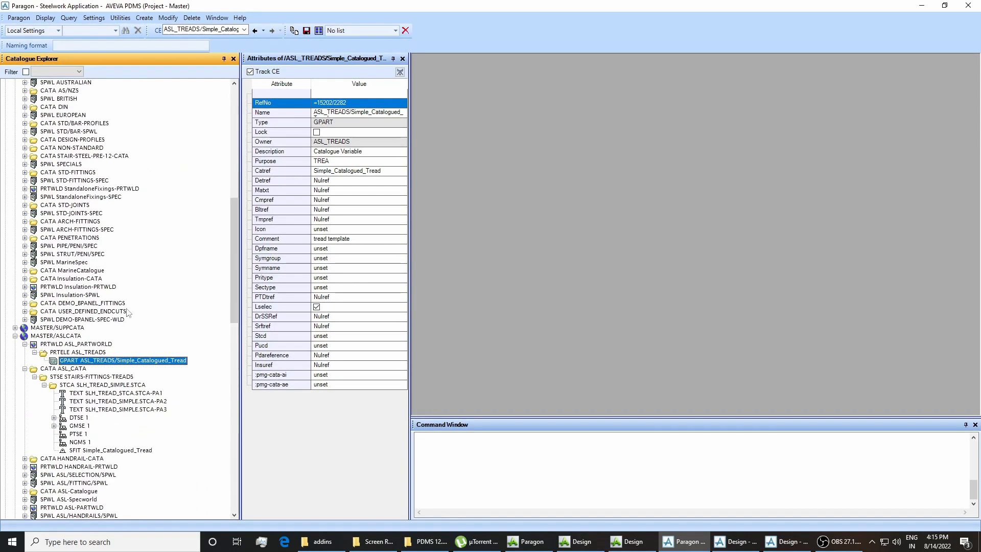
pyautogui.click(64, 345)
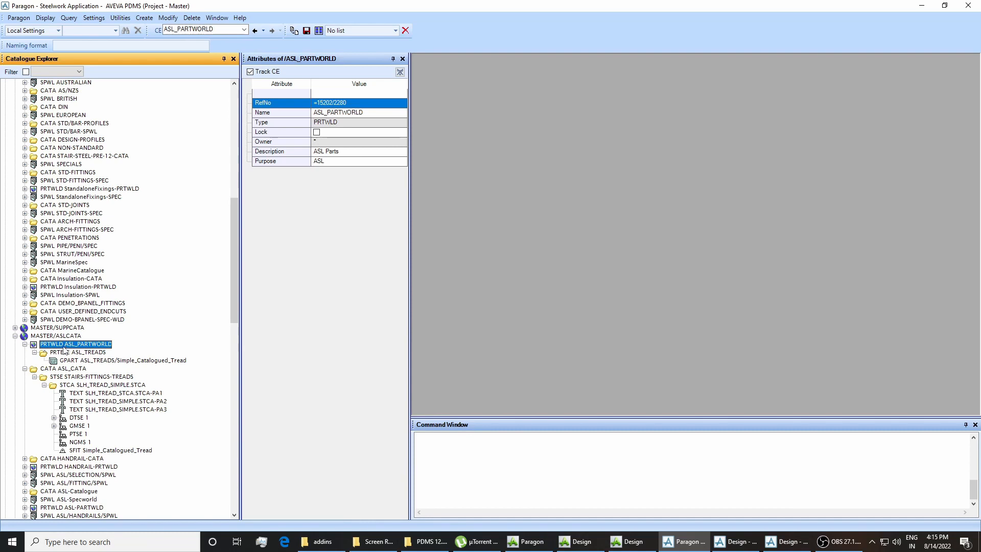
pyautogui.click(473, 495)
pyautogui.click(84, 352)
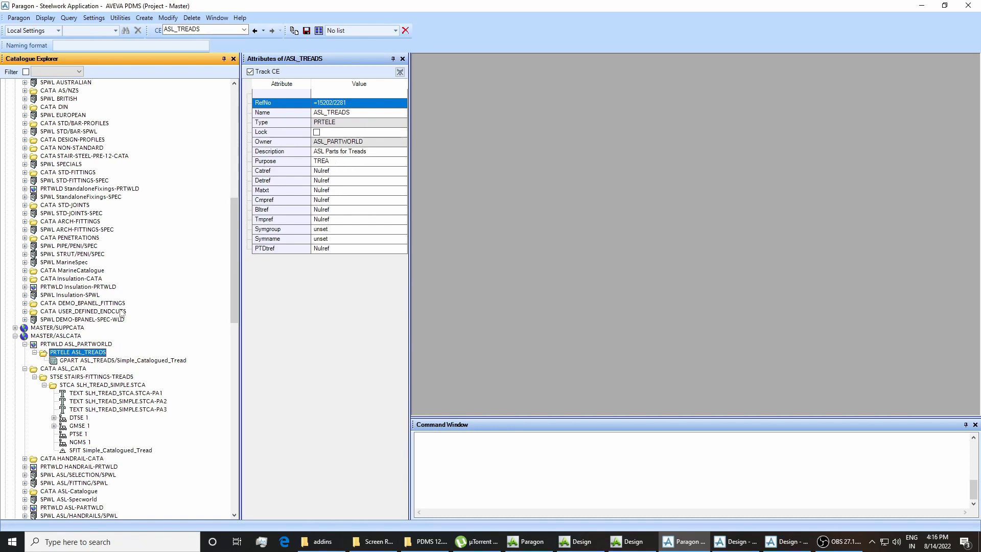
pyautogui.click(93, 361)
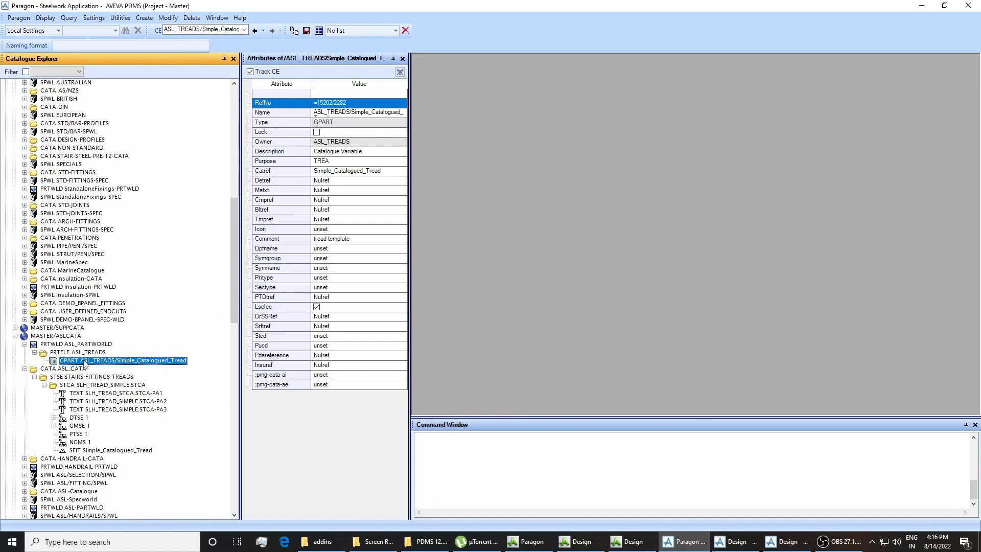
pyautogui.click(319, 171)
pyautogui.rightClick(320, 171)
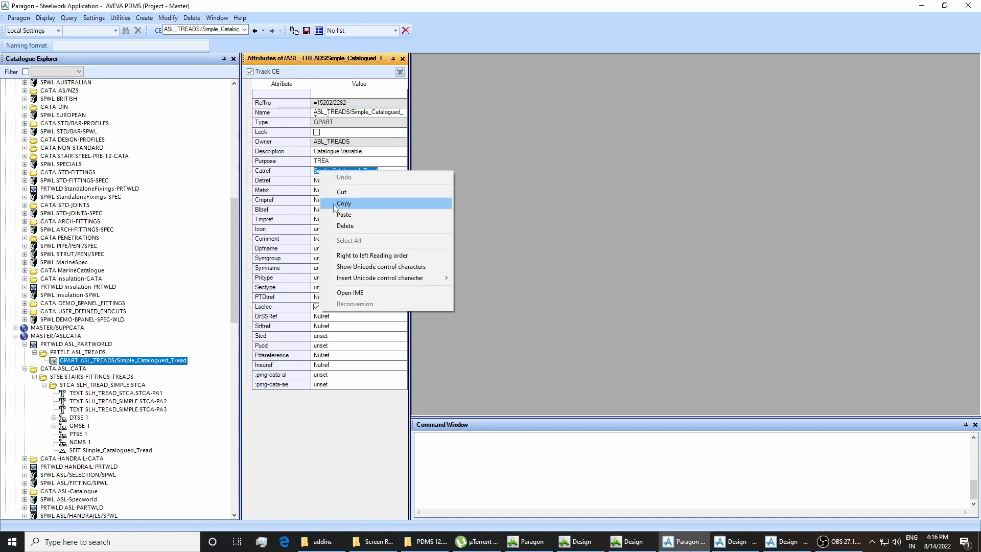
# Open the model view of category SLH_TREAD_SIMPLE.STCA under ASL_CATA and review its width, depth and thickness parameter definitions
pyautogui.click(71, 370)
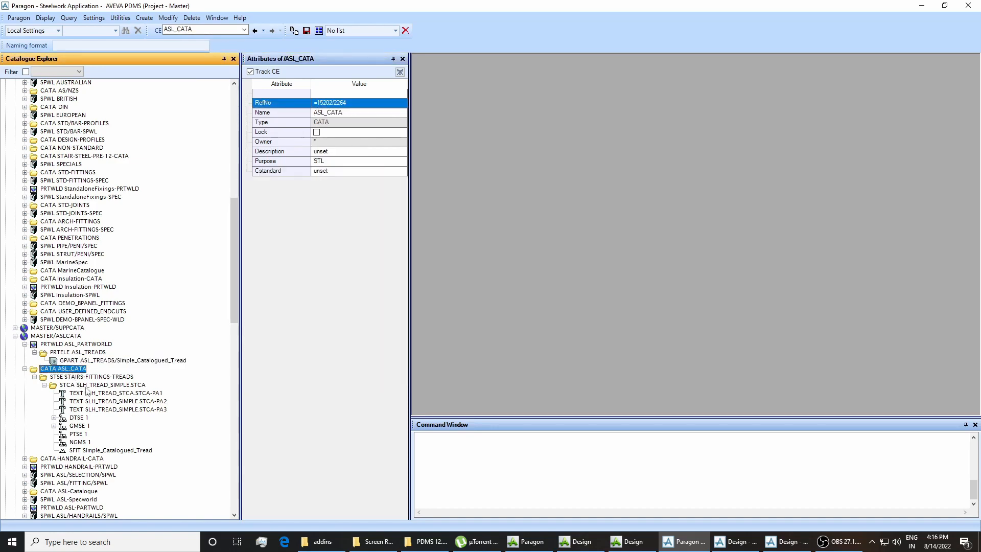
pyautogui.click(86, 389)
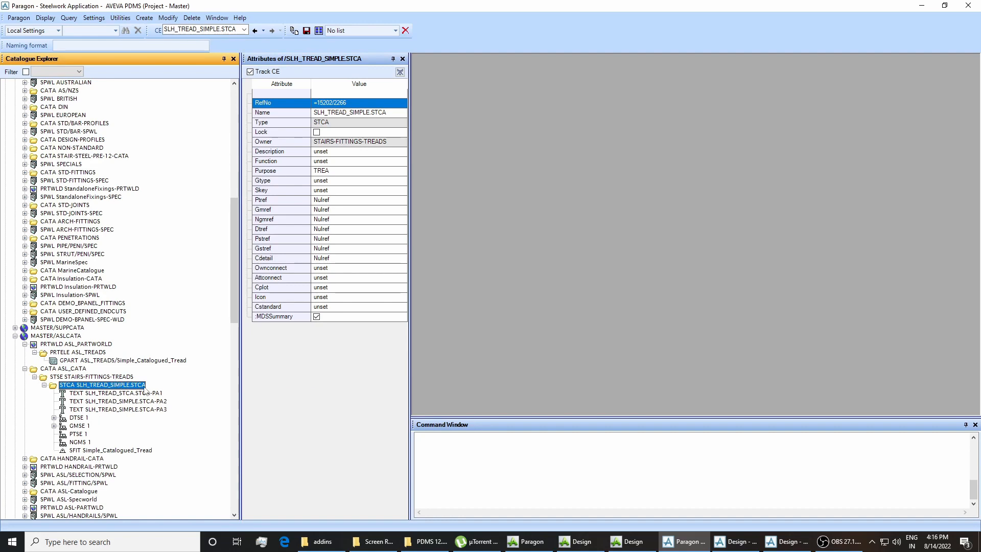
pyautogui.click(168, 17)
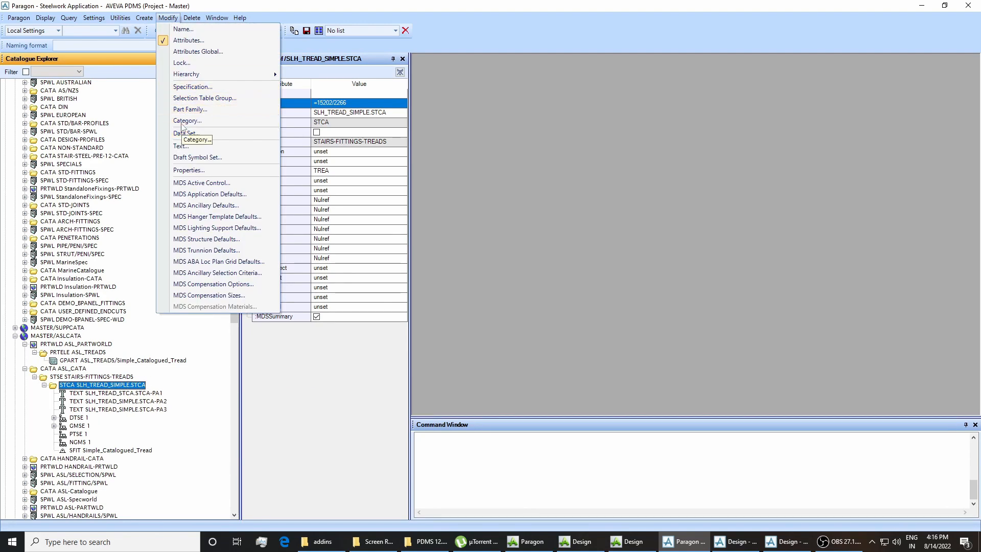
pyautogui.press('Escape')
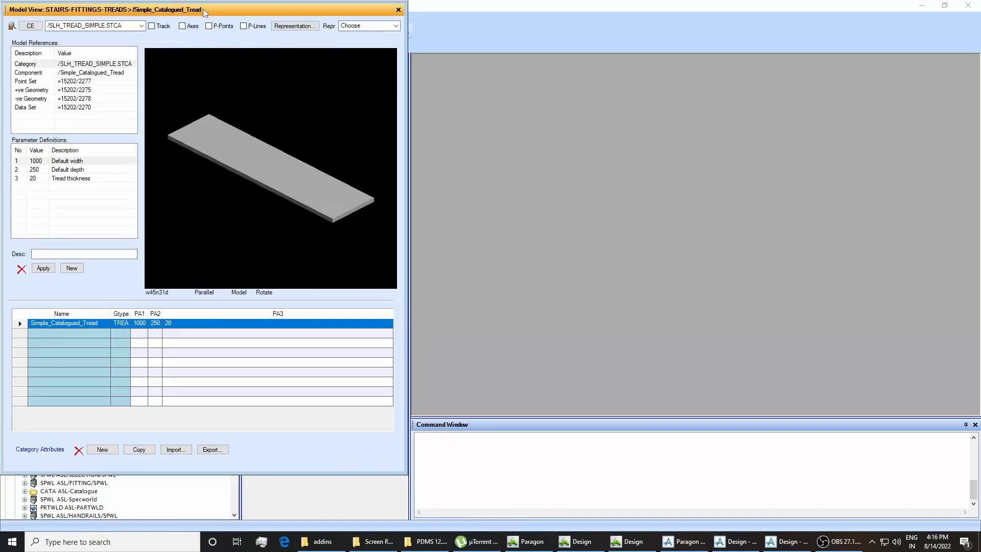
pyautogui.moveTo(203, 8); pyautogui.dragTo(695, 38)
pyautogui.click(568, 198)
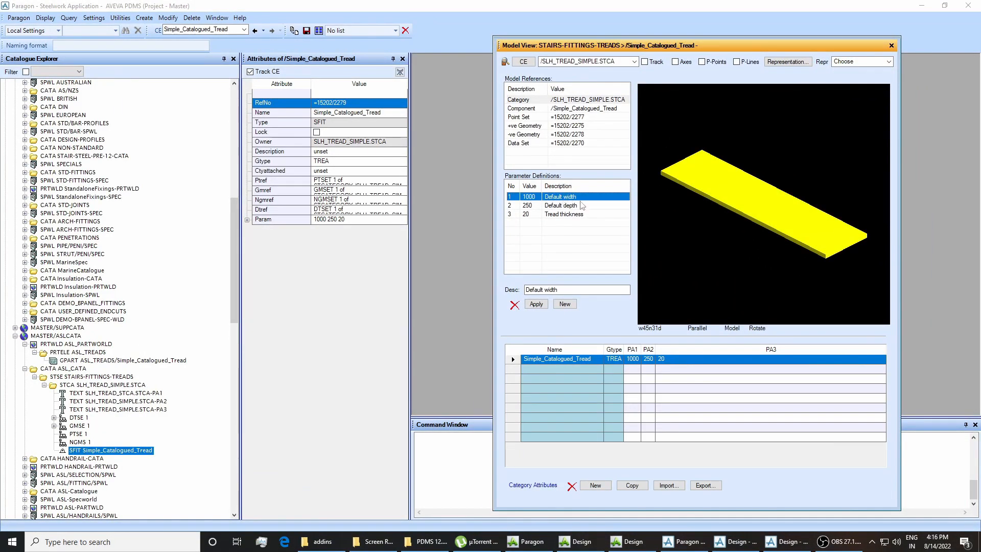
pyautogui.click(564, 206)
pyautogui.click(566, 215)
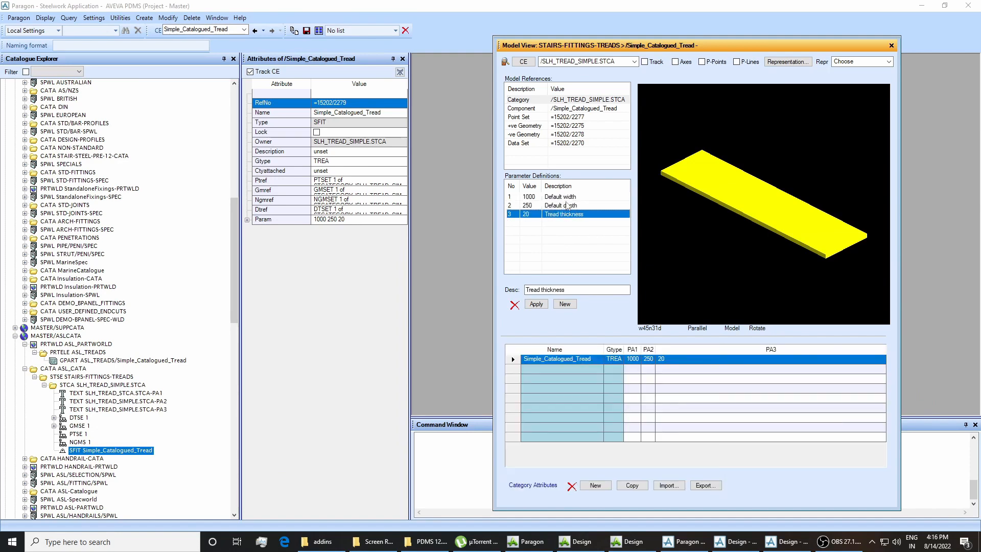
# Examine the expression behind the tread width entry in the category's data set
pyautogui.click(567, 143)
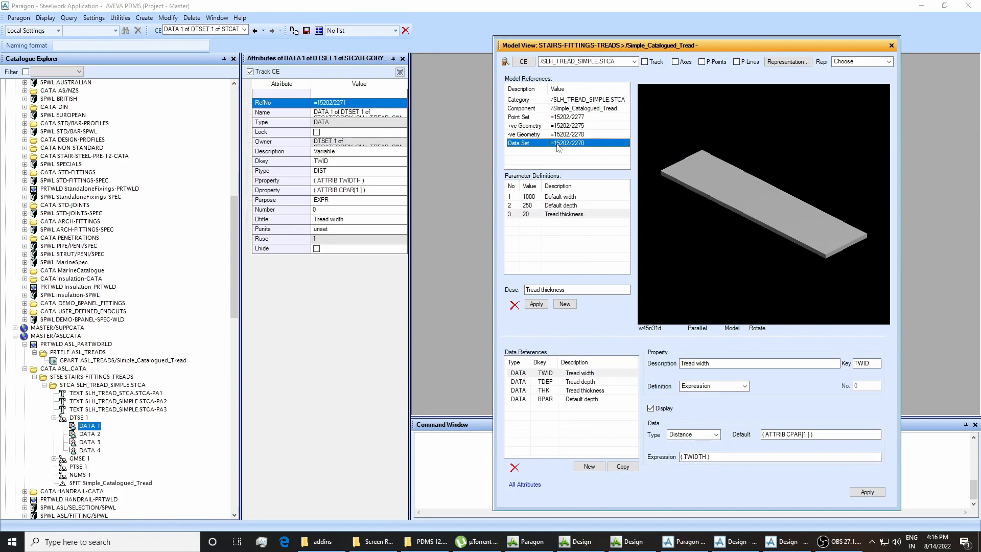
pyautogui.click(585, 373)
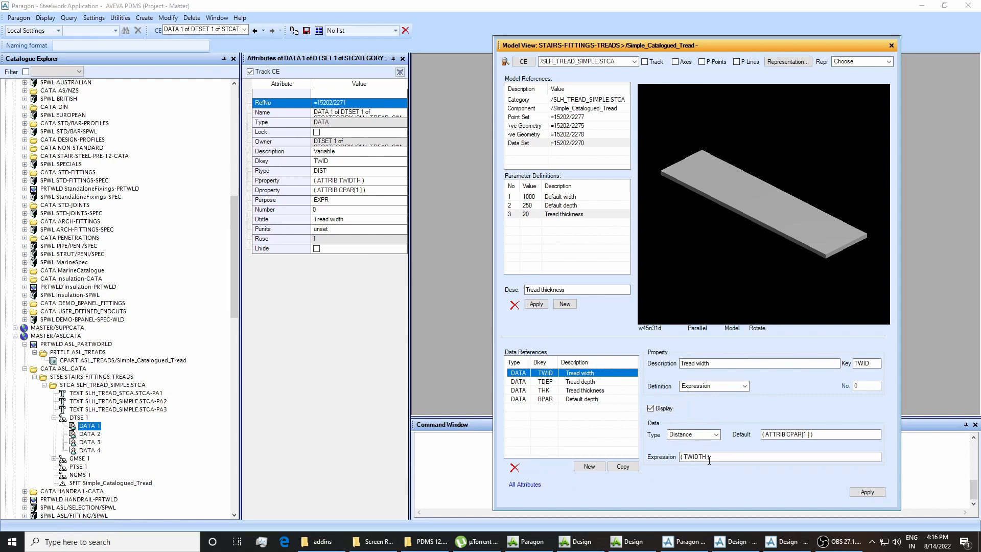
pyautogui.moveTo(717, 459); pyautogui.dragTo(688, 456)
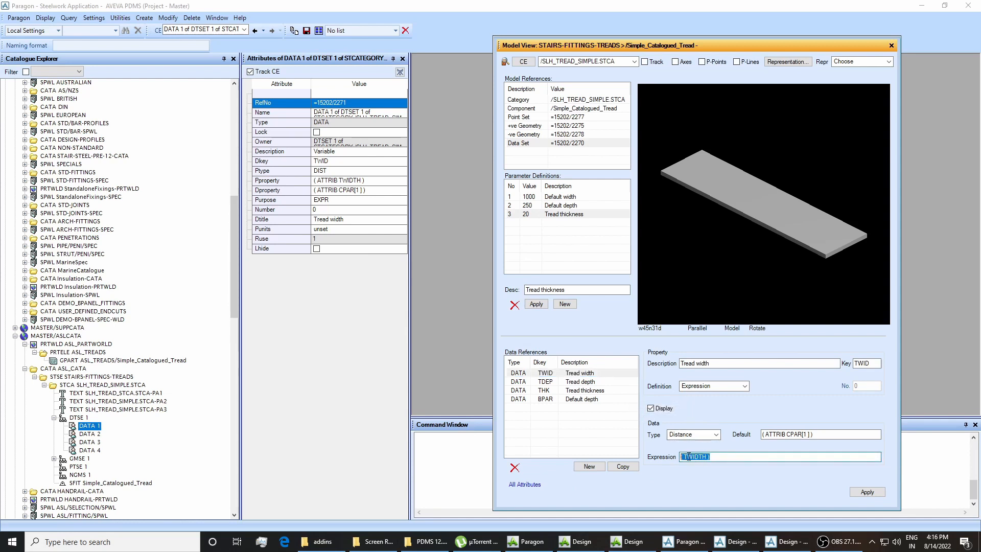
pyautogui.click(688, 456)
# Switch to Design, query TWIDTH for STRFLT 1 under STRU 1, and compare it with the stair flight detail attributes
pyautogui.click(775, 542)
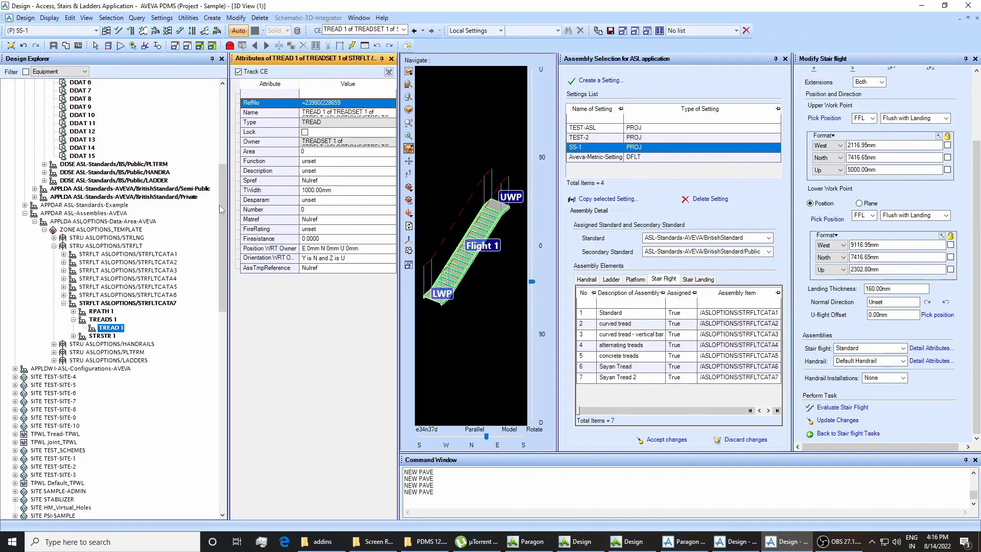
pyautogui.scroll(9, 221, 210)
pyautogui.click(73, 123)
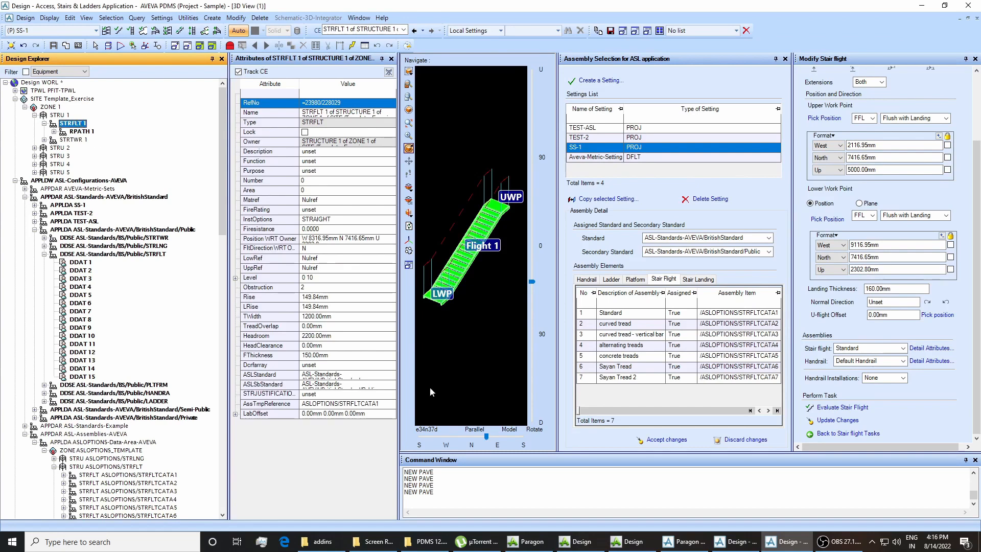
pyautogui.click(414, 499)
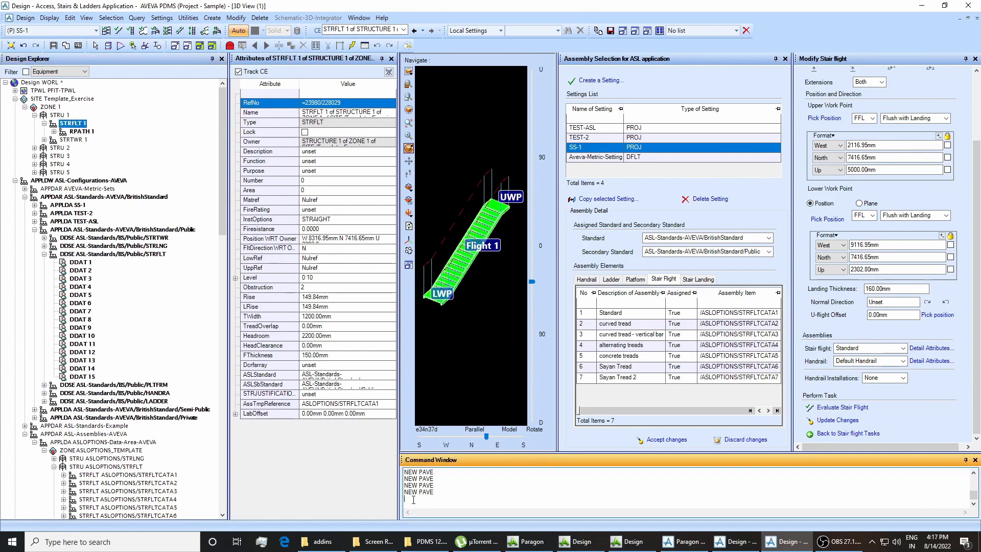
pyautogui.write('Q TWIDTH')
pyautogui.press('Return')
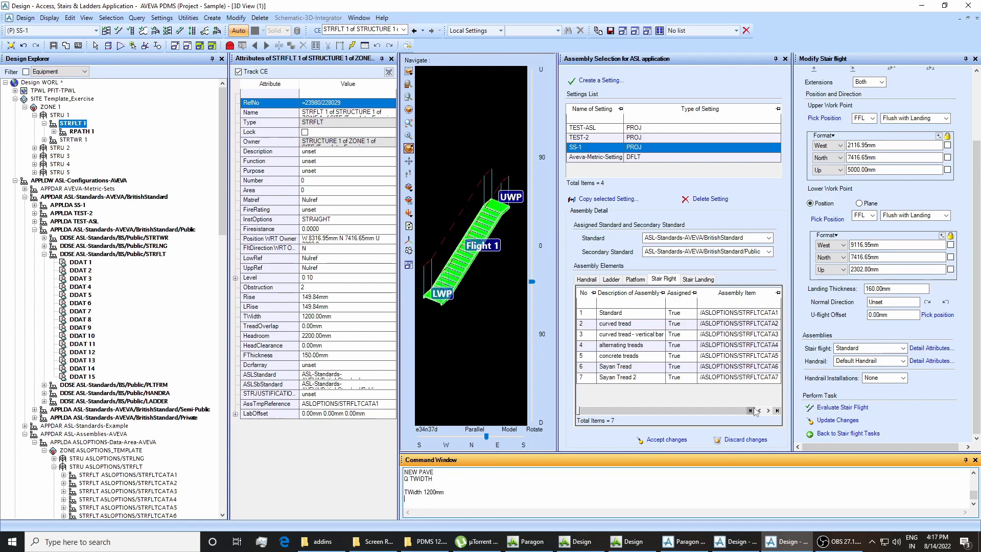
pyautogui.click(932, 349)
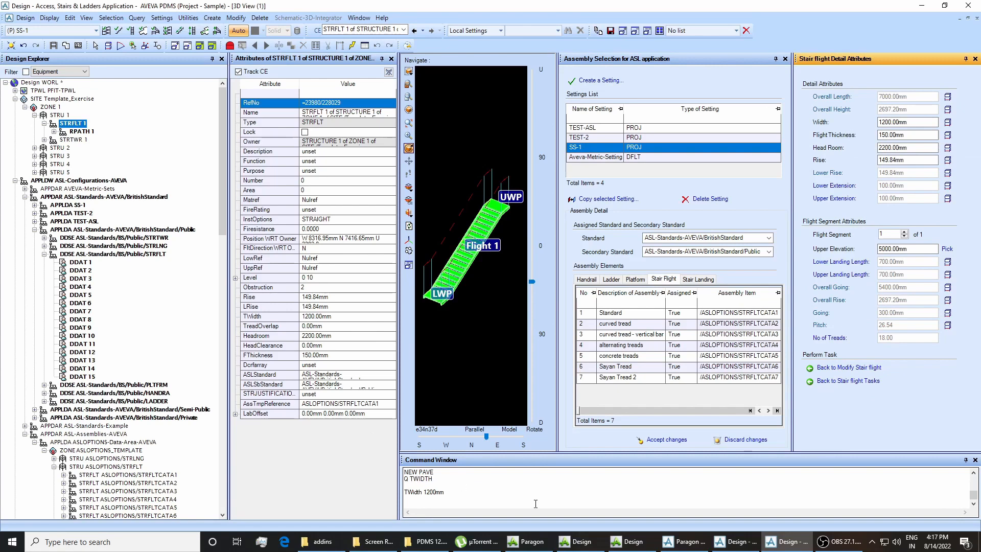
# Return to Paragon and review the tread width entry's TWIDTH expression in the SLH_TREAD_SIMPLE.STCA data set
pyautogui.click(684, 541)
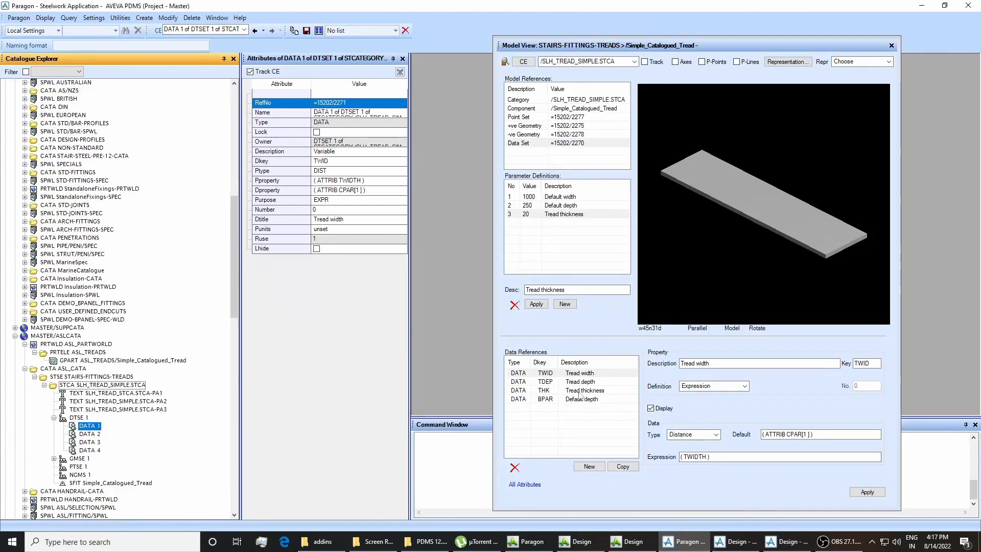
pyautogui.click(684, 458)
pyautogui.click(567, 261)
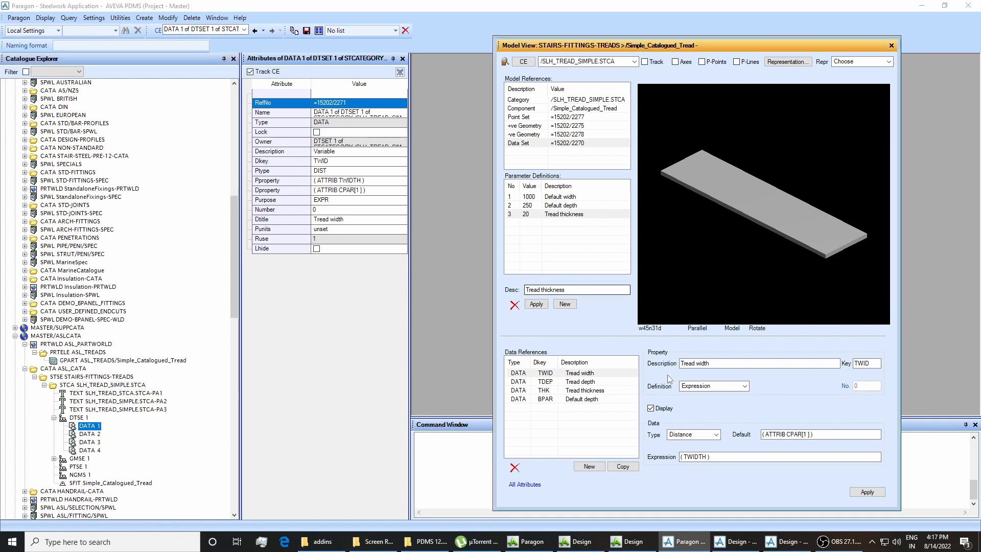
pyautogui.click(718, 456)
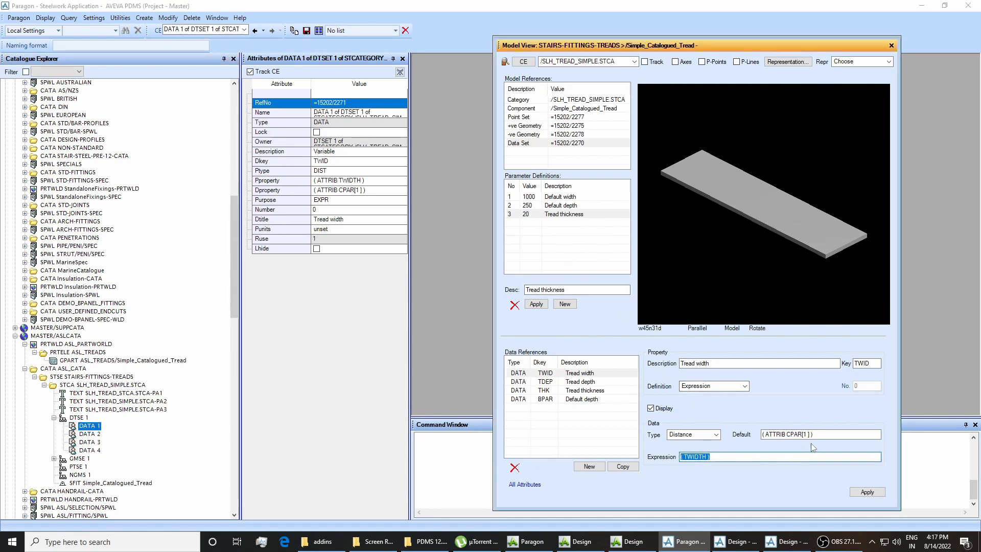
# Review the tread depth entry's expression in the data set, switch to Design, and query TREADD for STRFLT 1 under STRU 1
pyautogui.click(593, 381)
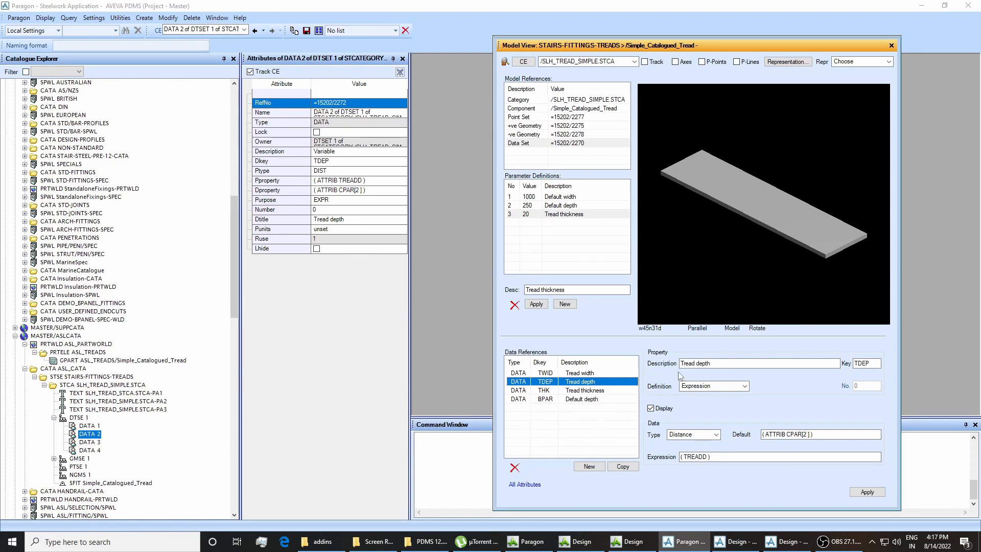
pyautogui.moveTo(715, 461); pyautogui.dragTo(671, 457)
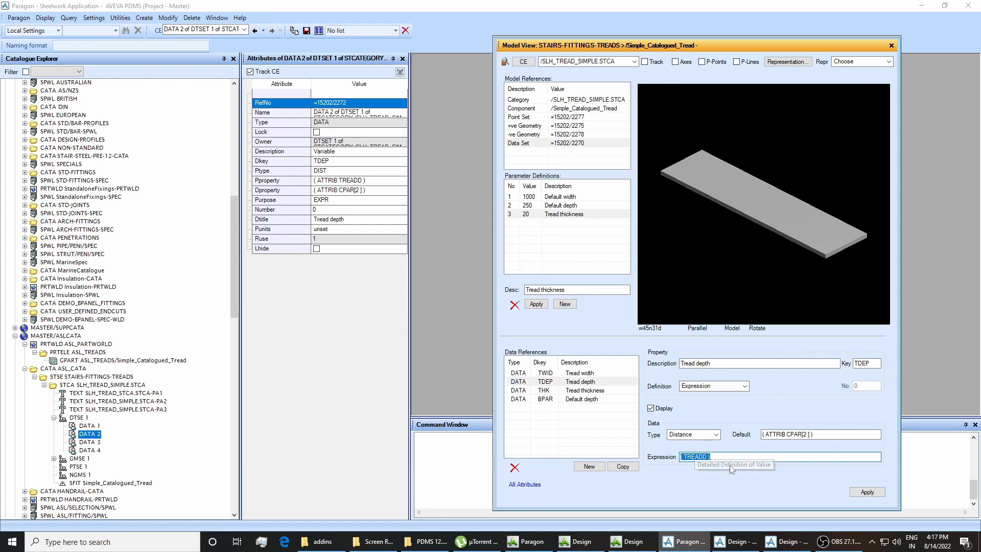
pyautogui.click(772, 543)
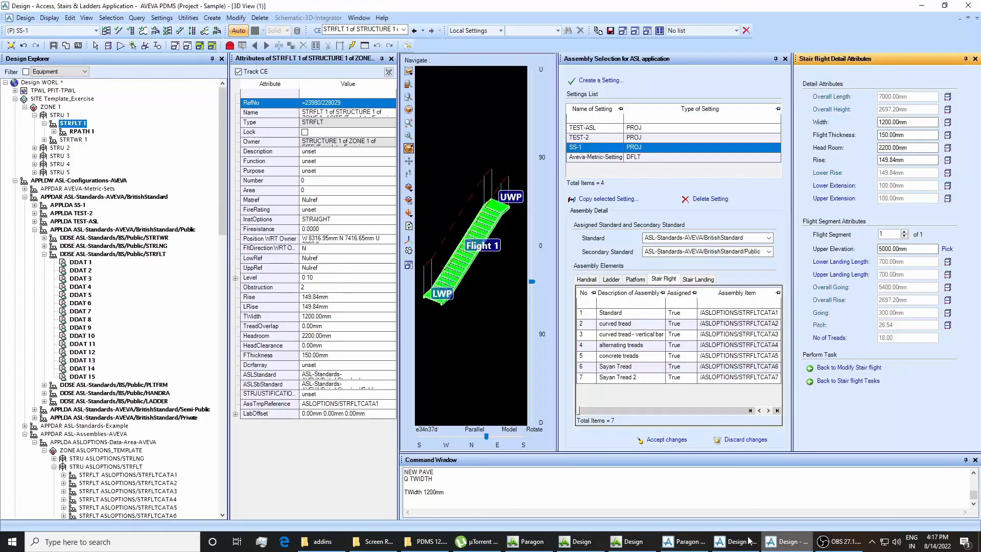
pyautogui.click(436, 480)
pyautogui.moveTo(413, 499); pyautogui.dragTo(461, 503)
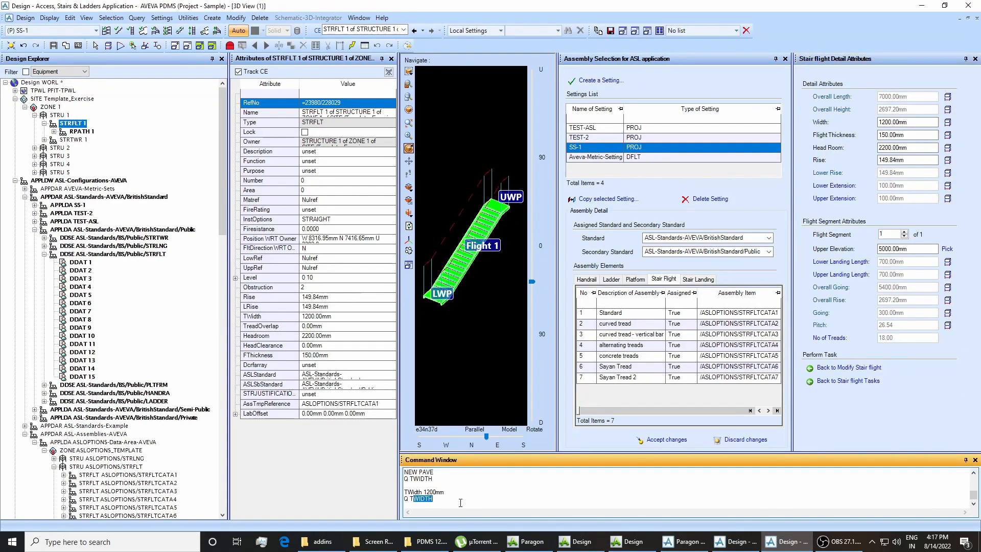
pyautogui.write('READD')
pyautogui.press('Return')
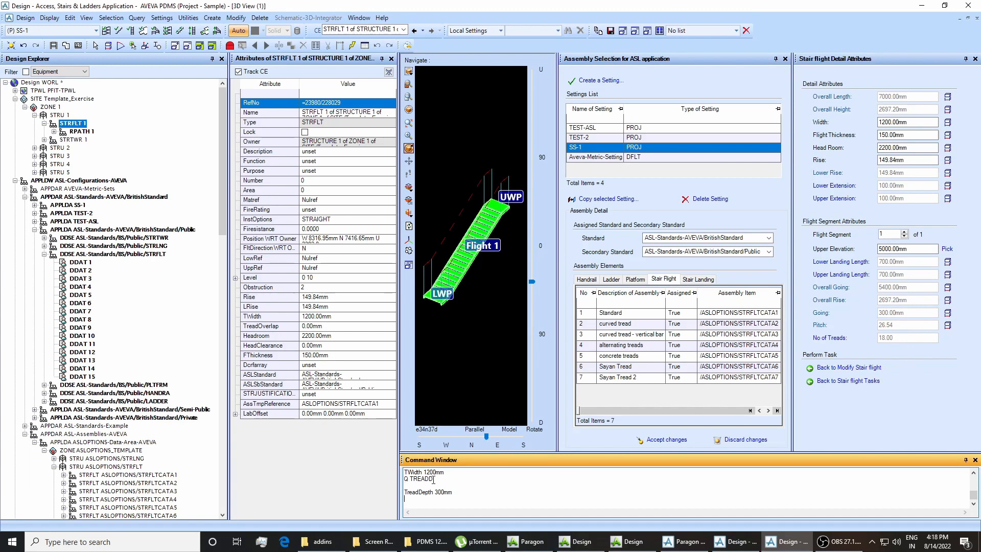
pyautogui.moveTo(435, 482); pyautogui.dragTo(410, 480)
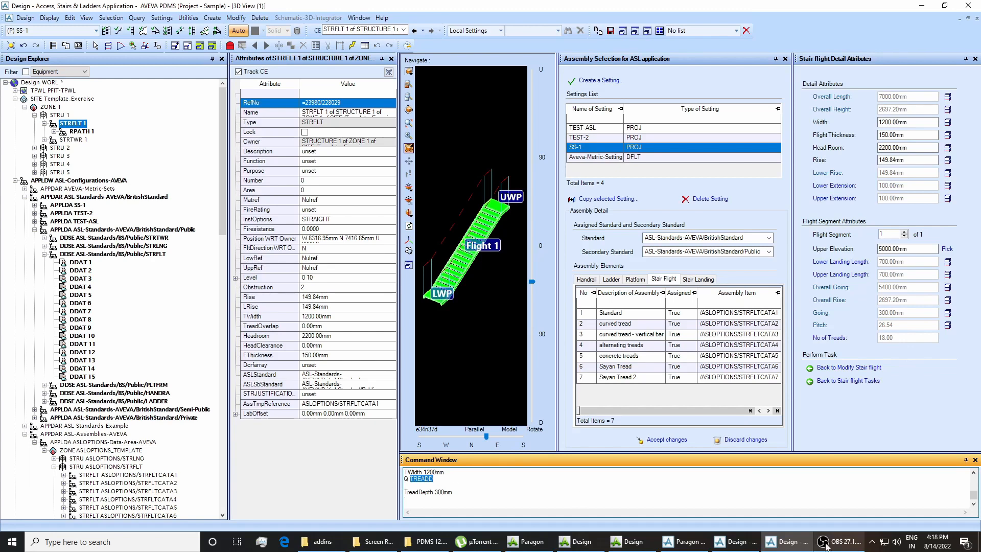
# Return to Paragon and examine the tread depth, tread thickness and default depth entries of the data set against the flight attributes in Design
pyautogui.click(685, 542)
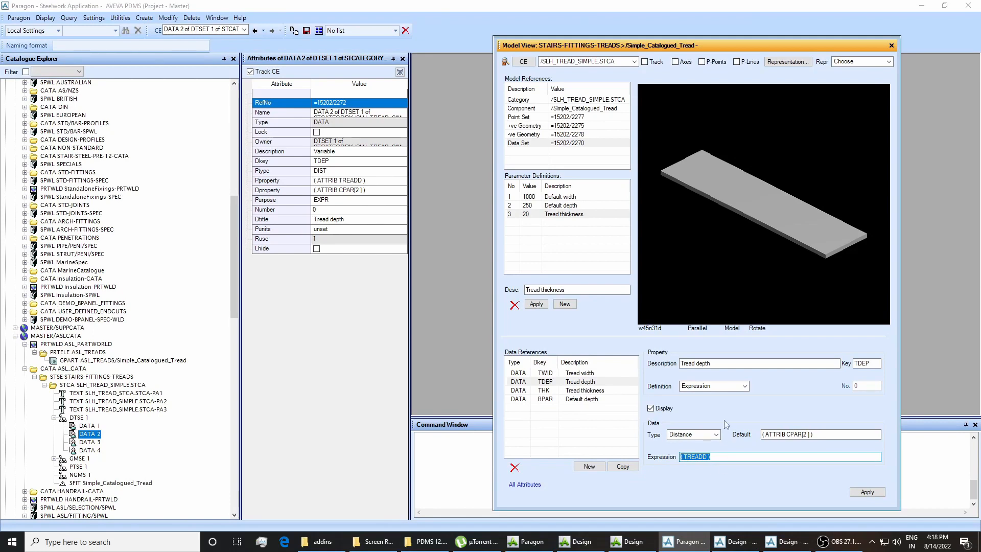
pyautogui.moveTo(711, 457); pyautogui.dragTo(679, 456)
pyautogui.click(588, 391)
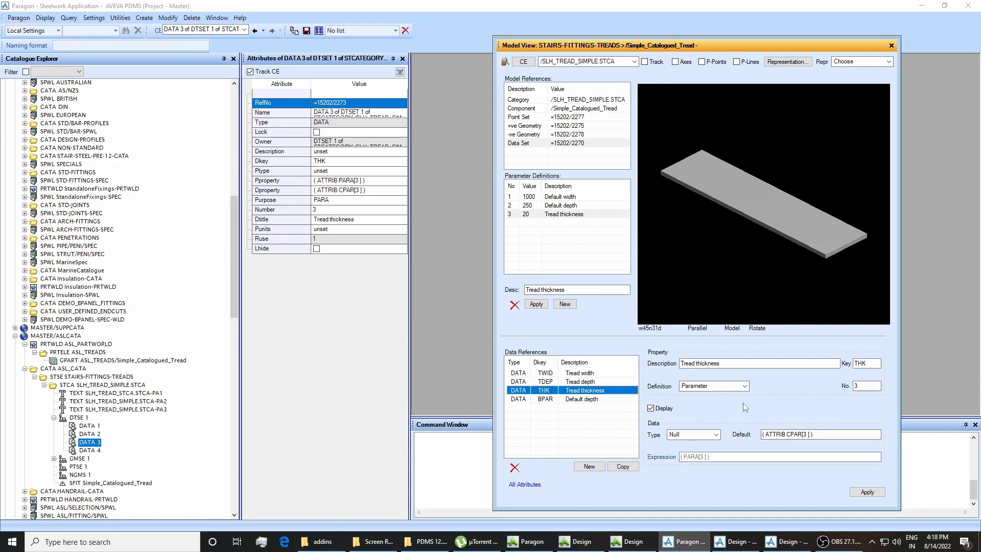
pyautogui.click(786, 541)
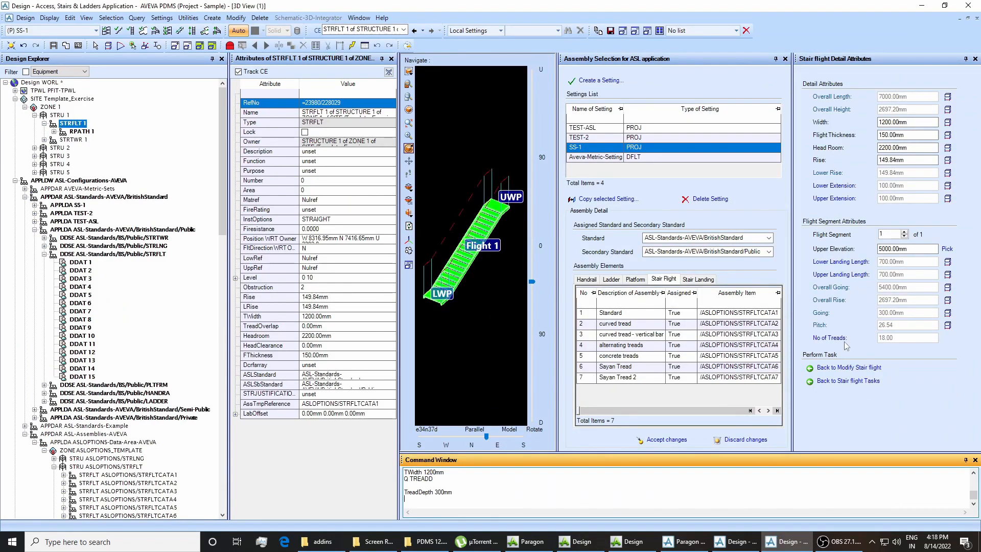
pyautogui.click(684, 542)
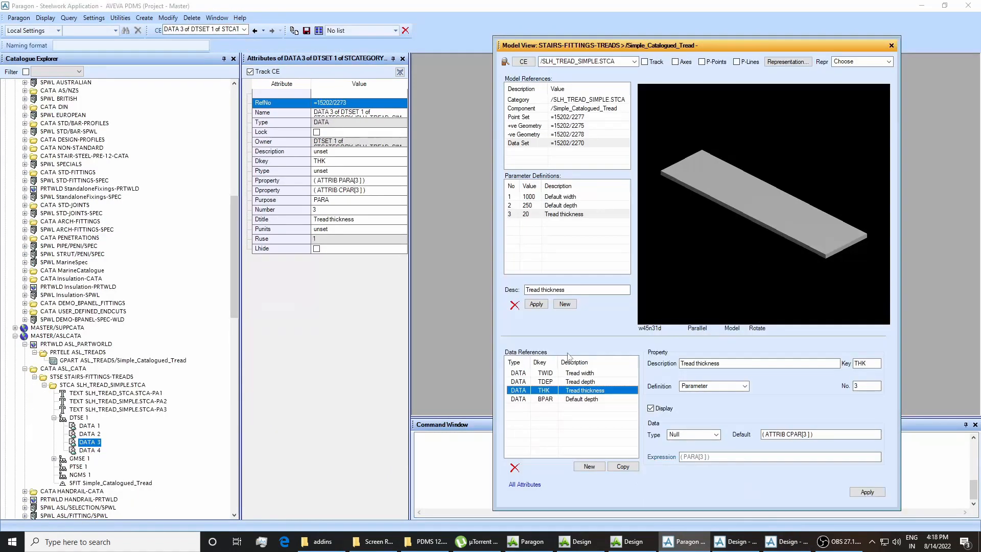
pyautogui.click(598, 400)
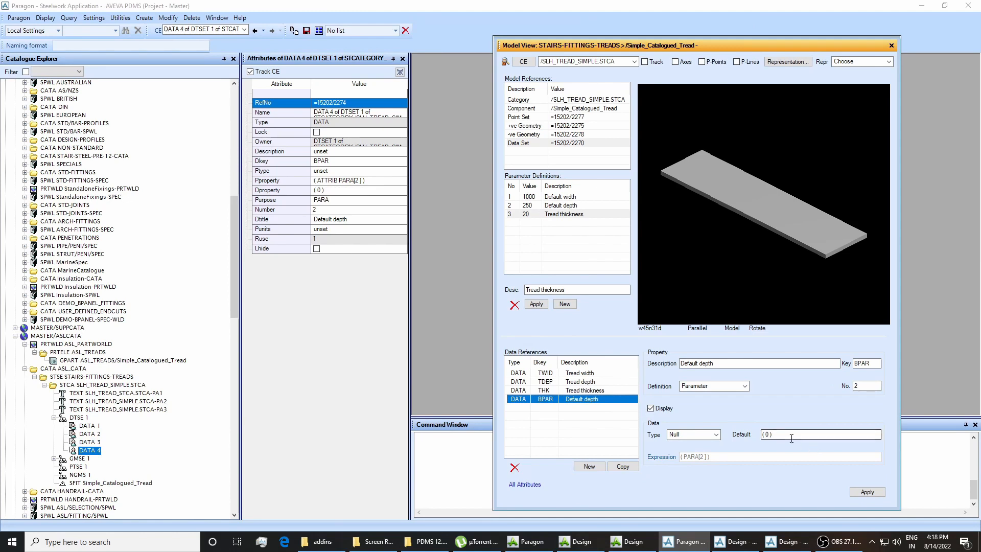
pyautogui.click(773, 433)
pyautogui.press('BackSpace')
pyautogui.press('BackSpace')
# Compare the tread width and depth expressions with the parameter-based tread thickness definition in the data references
pyautogui.click(593, 374)
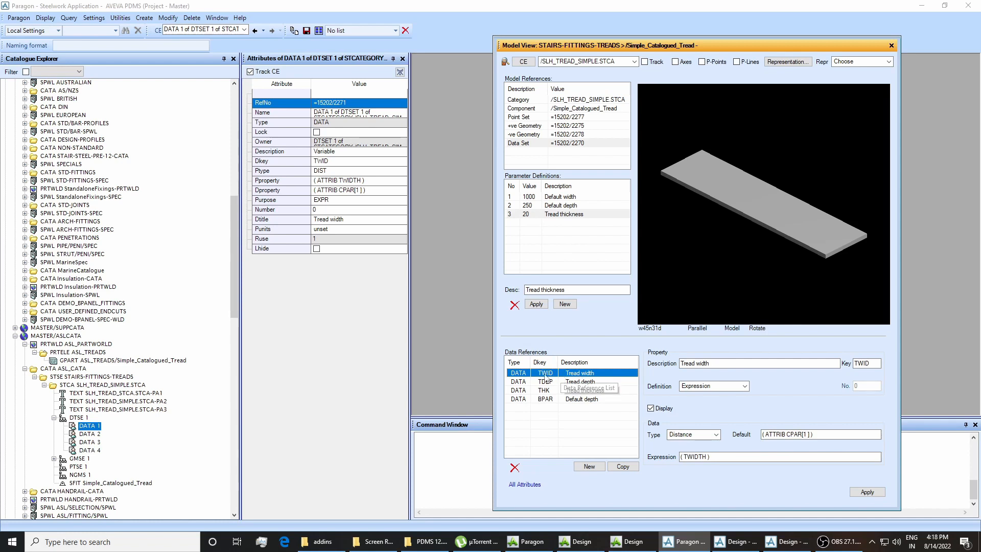
pyautogui.click(588, 391)
pyautogui.click(578, 373)
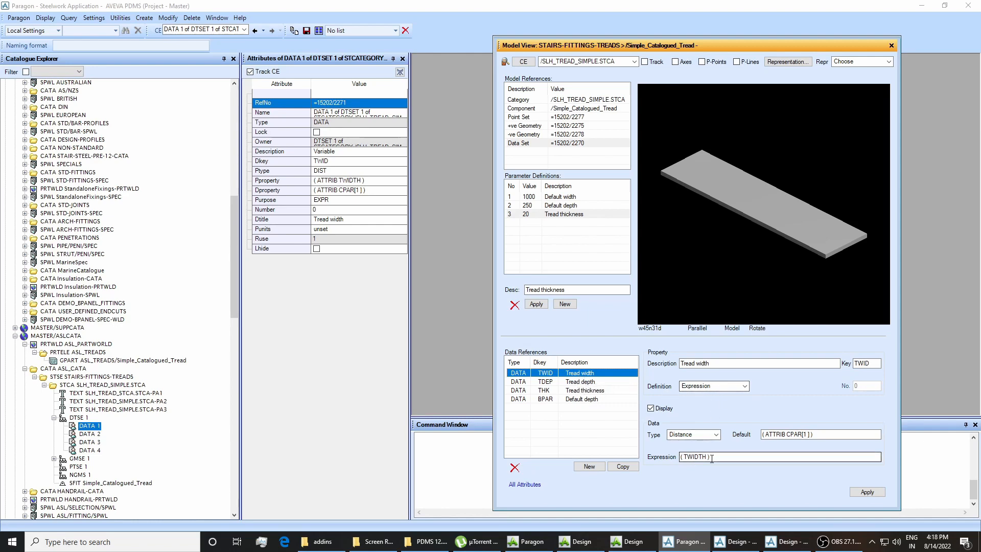
pyautogui.moveTo(716, 457); pyautogui.dragTo(671, 457)
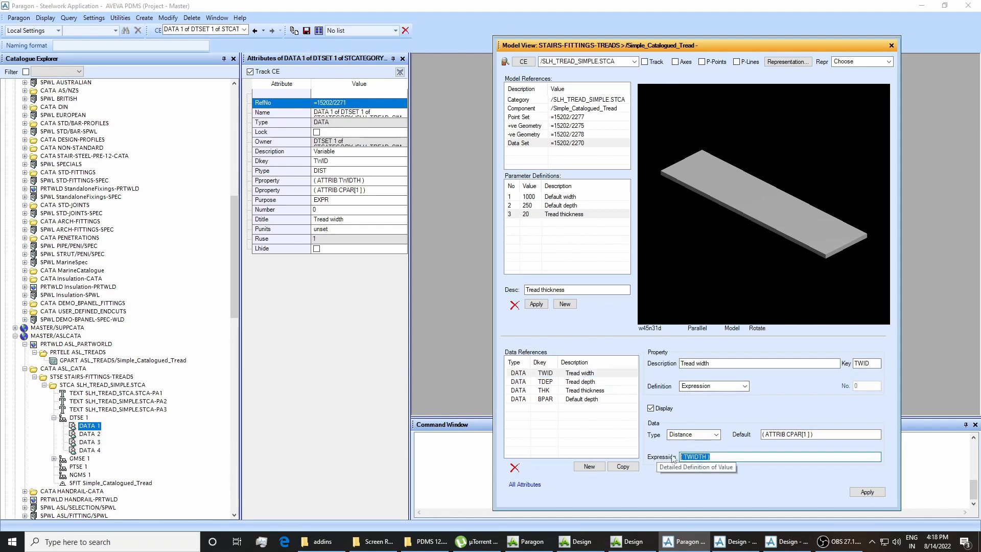
pyautogui.click(573, 382)
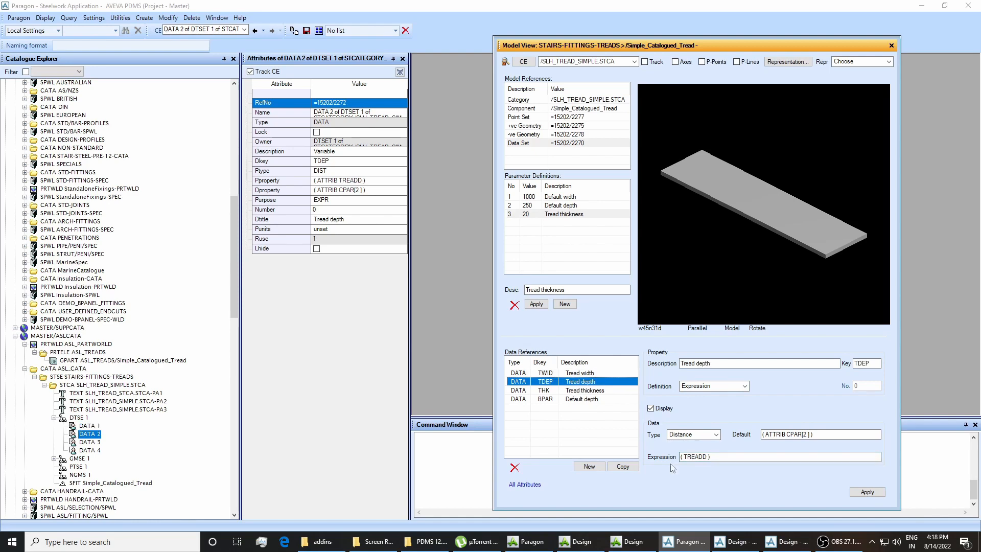
pyautogui.click(680, 457)
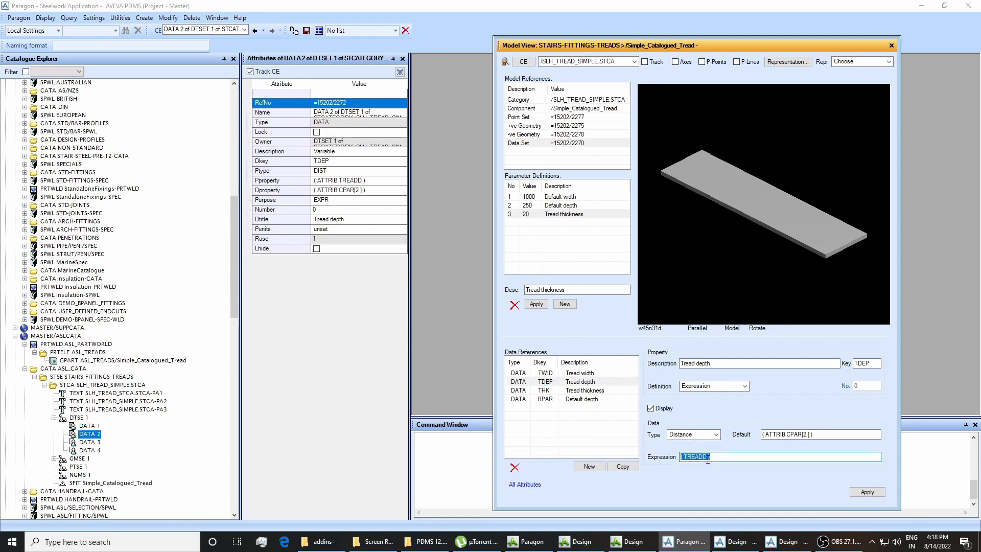
pyautogui.click(570, 391)
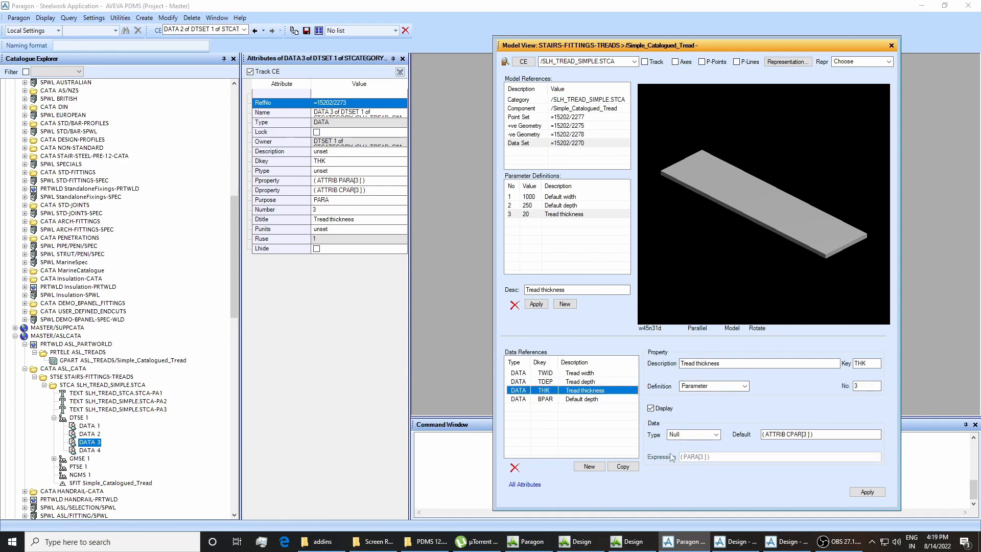
# Save the catalogue work in Paragon and confirm the save
pyautogui.click(306, 30)
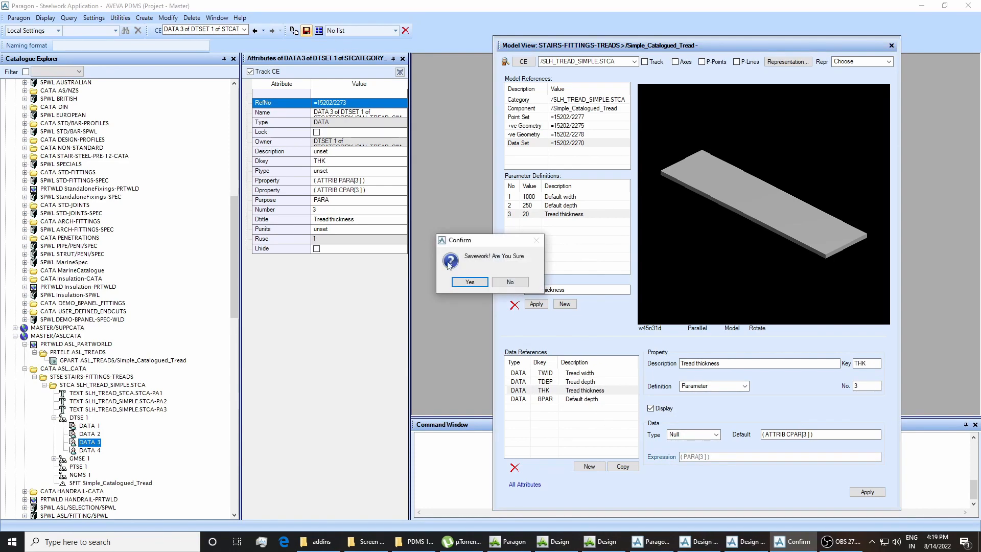
pyautogui.click(469, 282)
pyautogui.moveTo(709, 232); pyautogui.dragTo(727, 218, button='middle')
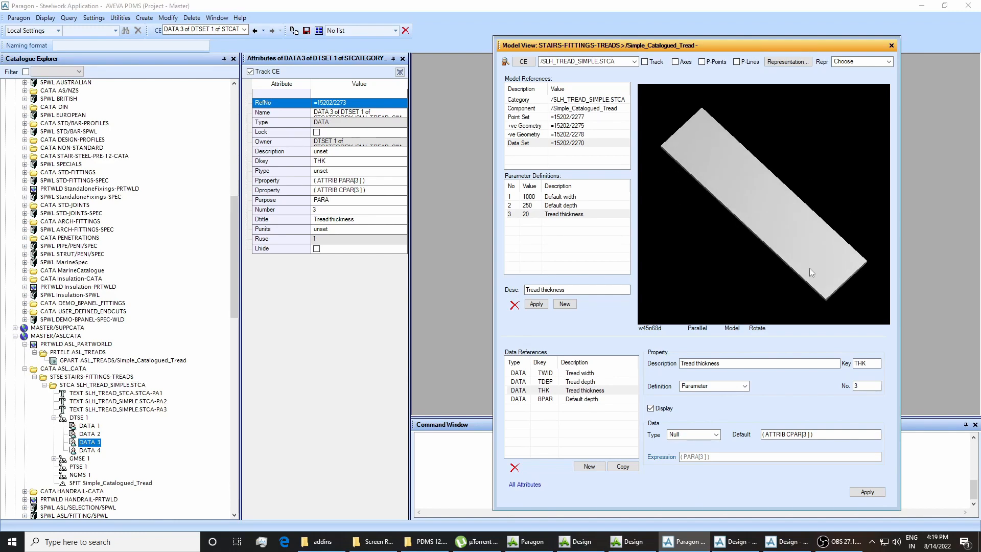
# Compare the attributes of SFIT Simple_Catalogued_Tread with those of GPART ASL_TREADS/Simple_Catalogued_Tread
pyautogui.click(110, 484)
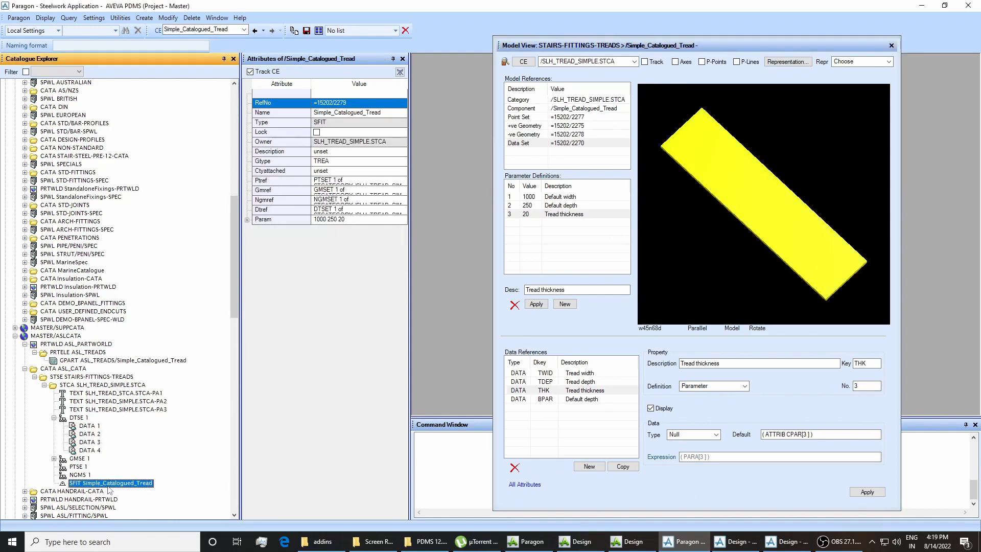
pyautogui.click(104, 361)
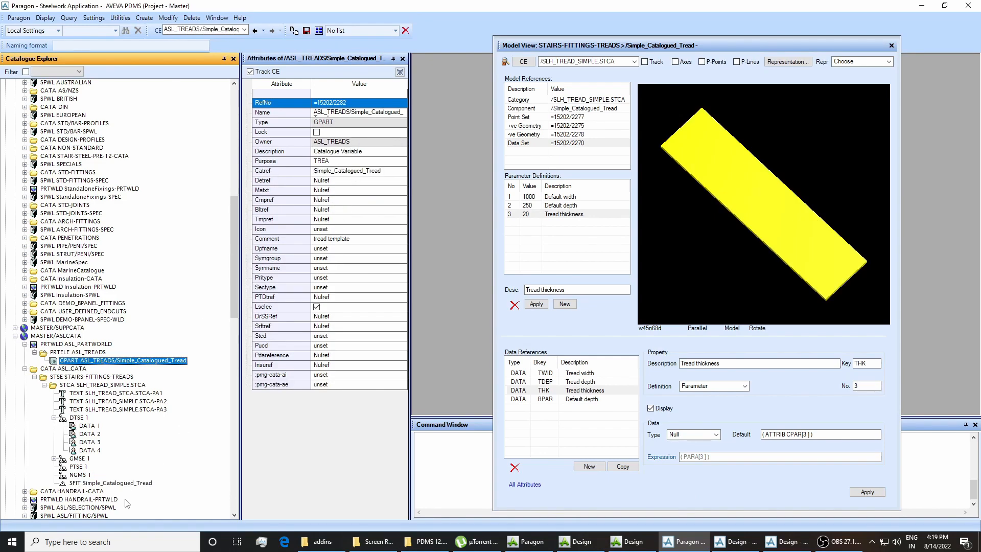
pyautogui.click(128, 484)
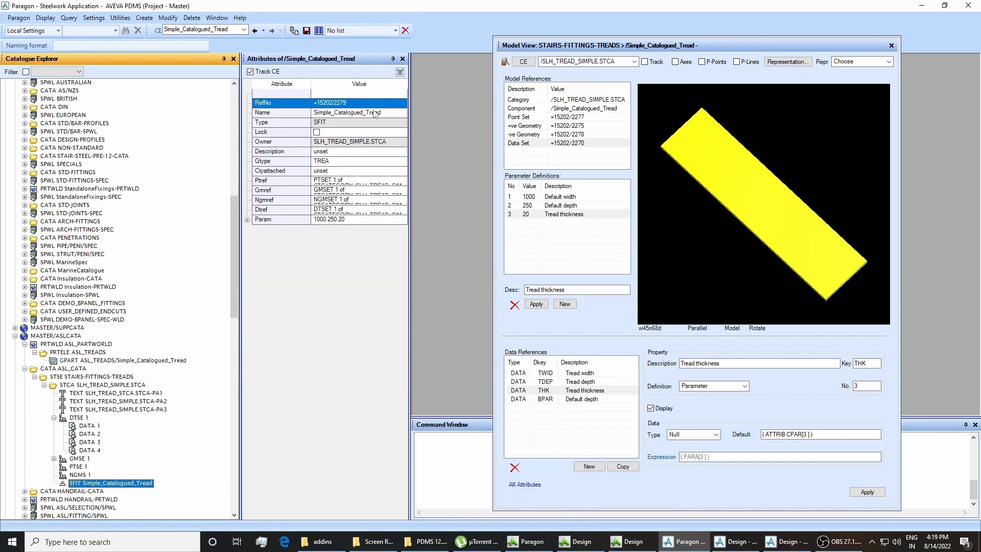
pyautogui.click(108, 362)
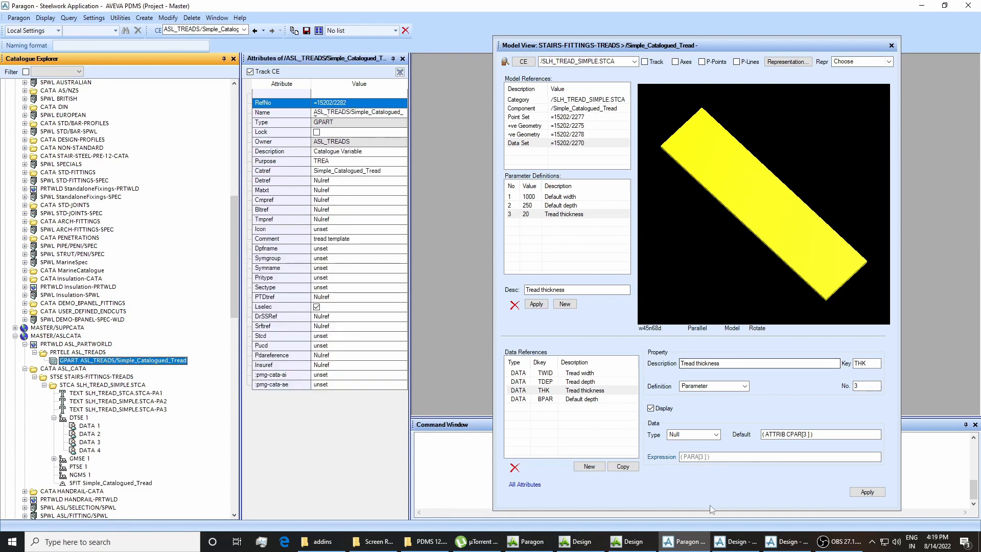
# Save the Paragon work again with the ASL_TREADS/Simple_Catalogued_Tread GPART as the current element
pyautogui.click(786, 541)
pyautogui.click(23, 20)
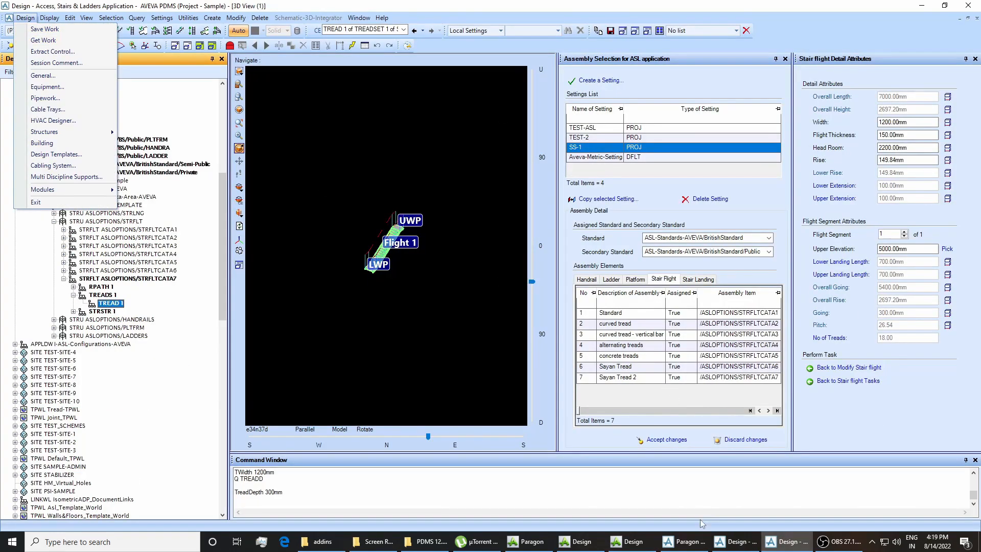
pyautogui.hotkey('alt', 'Tab')
pyautogui.click(20, 18)
pyautogui.click(24, 28)
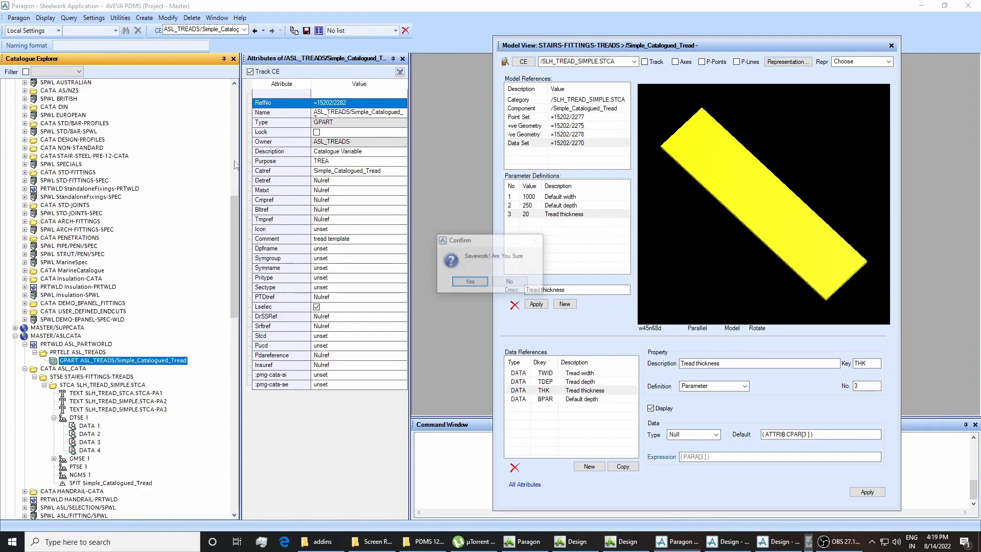
pyautogui.click(463, 289)
# Switch to Design and save the work there, confirming the save
pyautogui.click(764, 547)
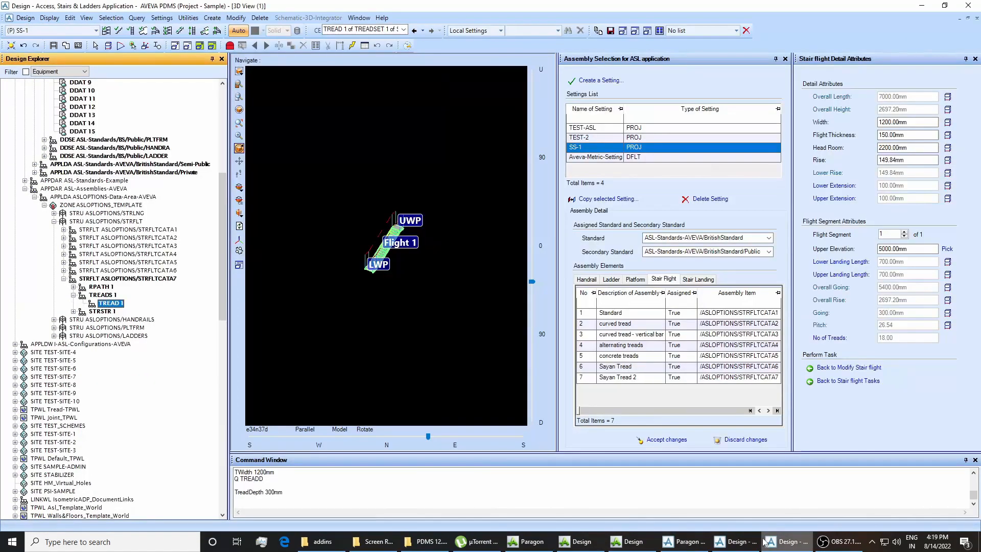
pyautogui.click(33, 39)
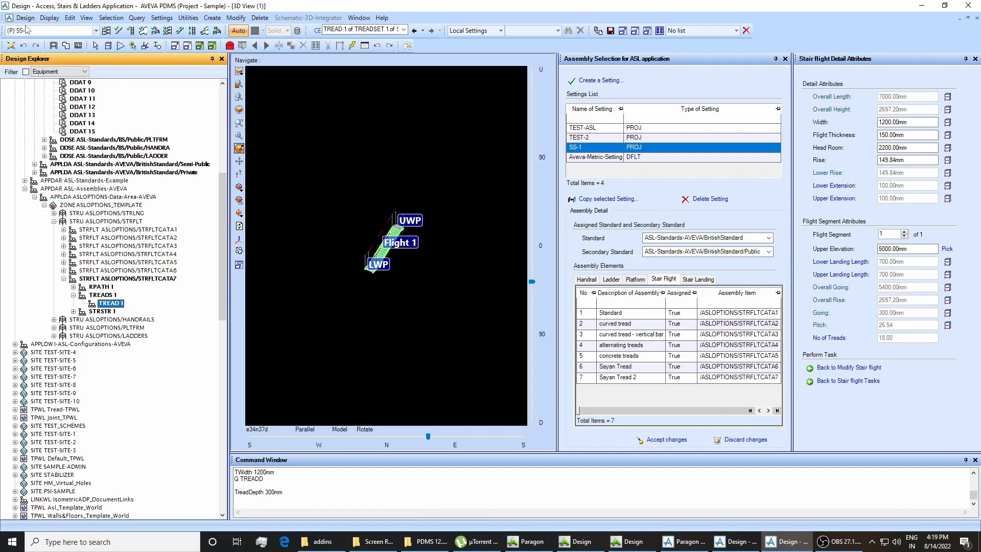
pyautogui.click(25, 18)
pyautogui.click(38, 29)
pyautogui.press('Return')
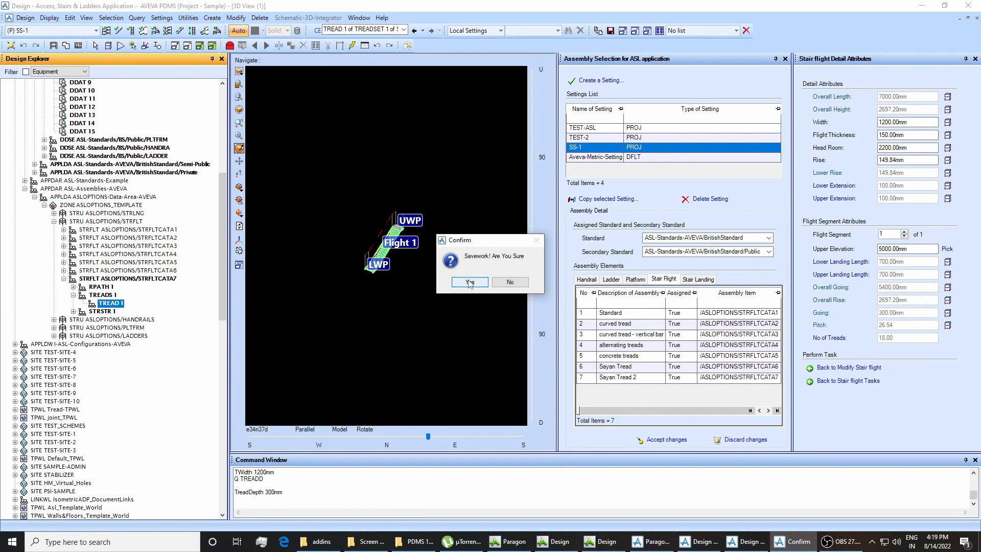
# Show the attributes of TREAD 1 under TREADS 1 of STRFLTCATA7 and open its Spref value for editing
pyautogui.rightClick(121, 307)
pyautogui.click(153, 341)
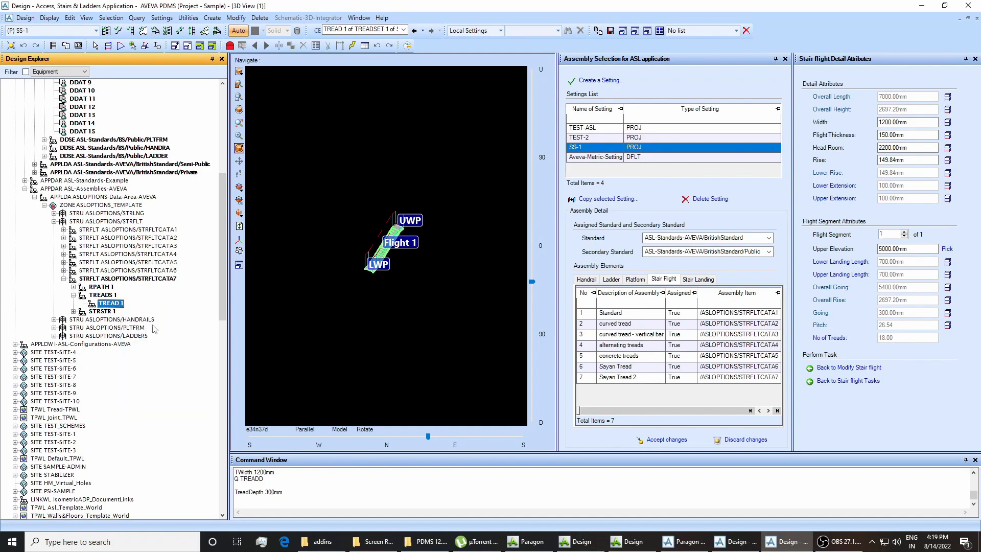
pyautogui.click(114, 6)
pyautogui.rightClick(111, 308)
pyautogui.click(150, 344)
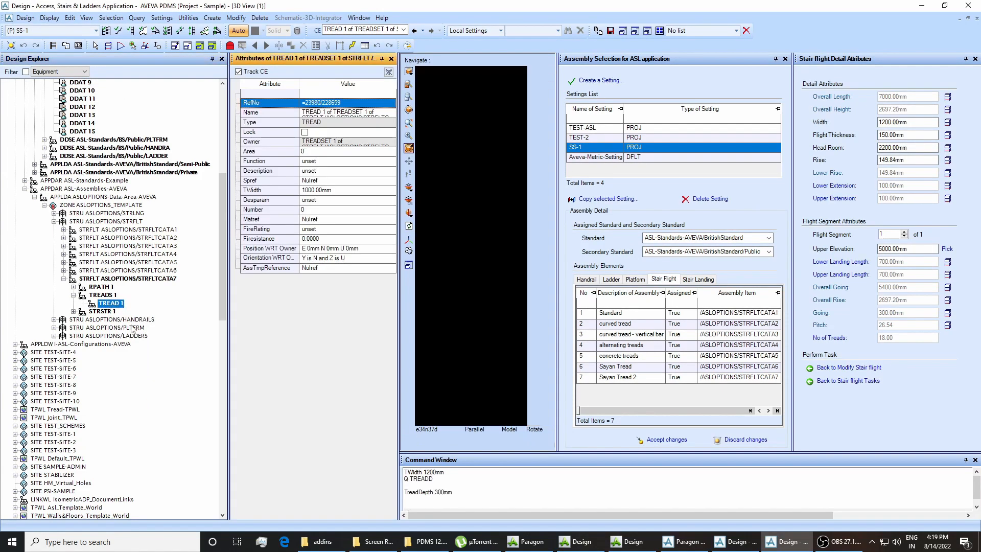
pyautogui.click(328, 178)
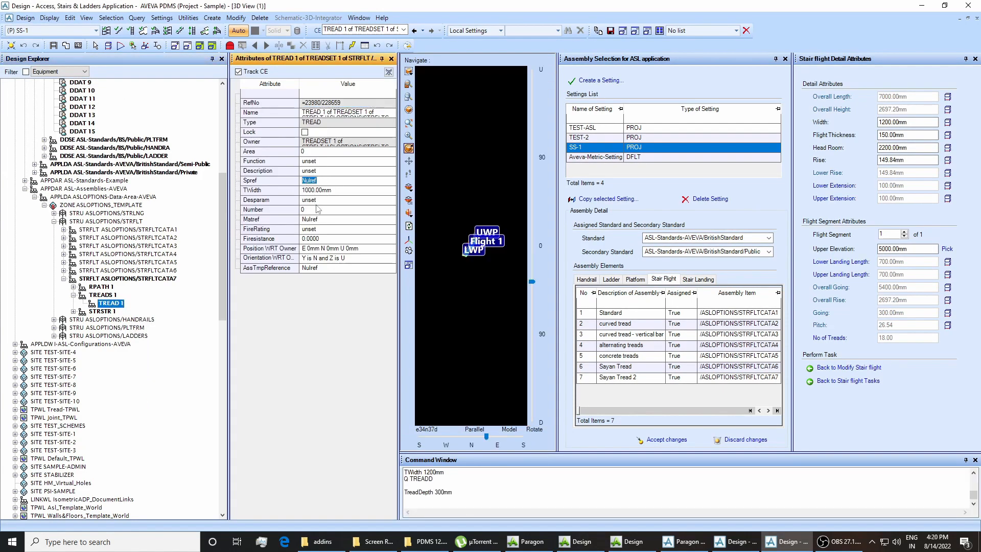
# Switch to Paragon and copy the full name ASL_TREADS/Simple_Catalogued_Tread from the tread GPART's attributes
pyautogui.click(684, 541)
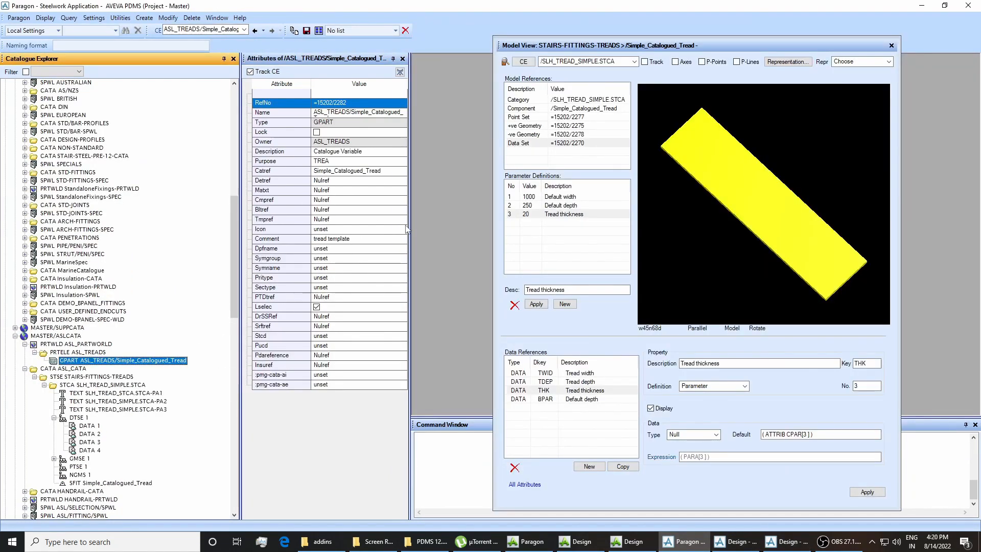
pyautogui.moveTo(490, 224); pyautogui.dragTo(491, 224)
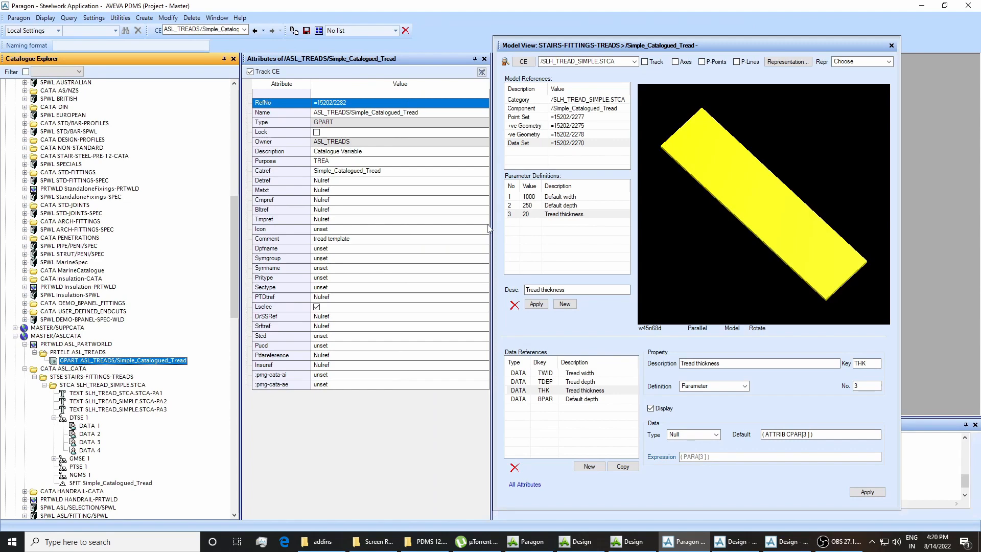
pyautogui.click(365, 112)
pyautogui.rightClick(365, 112)
pyautogui.click(386, 147)
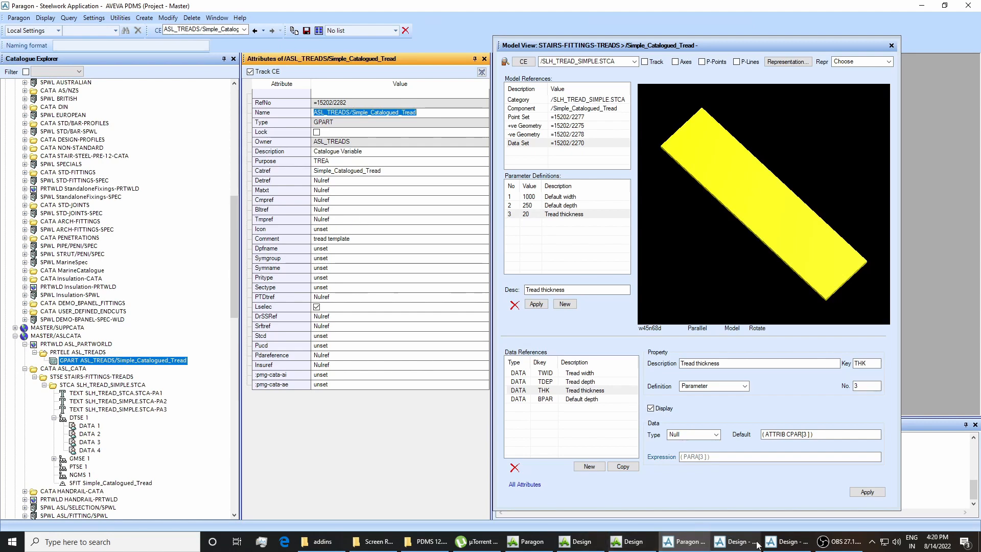
pyautogui.moveTo(780, 545)
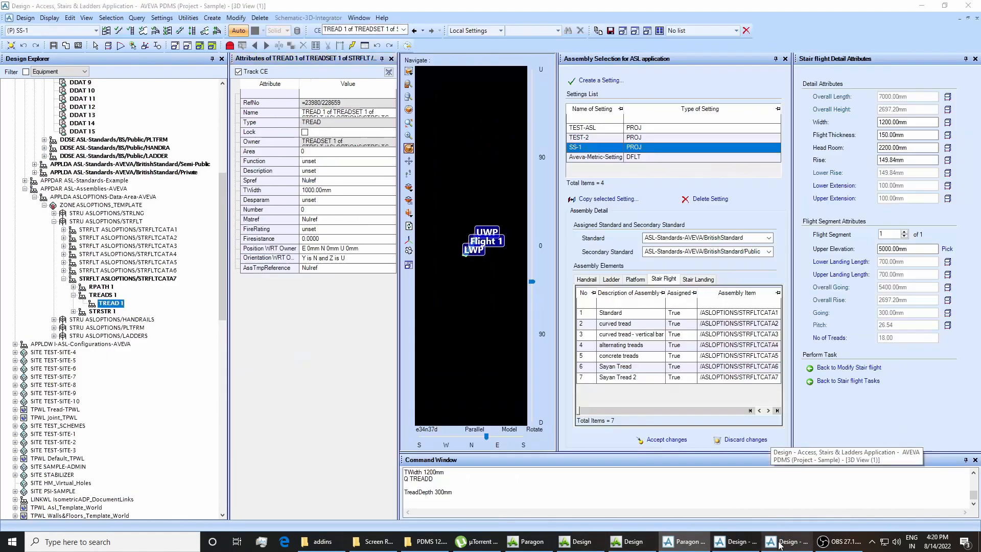
# Switch to the Access, Stairs & Ladders Design session and set TREAD 1's Spref to the copied name /ASL_TREADS/Simple_Catalogued_Tread
pyautogui.click(845, 500)
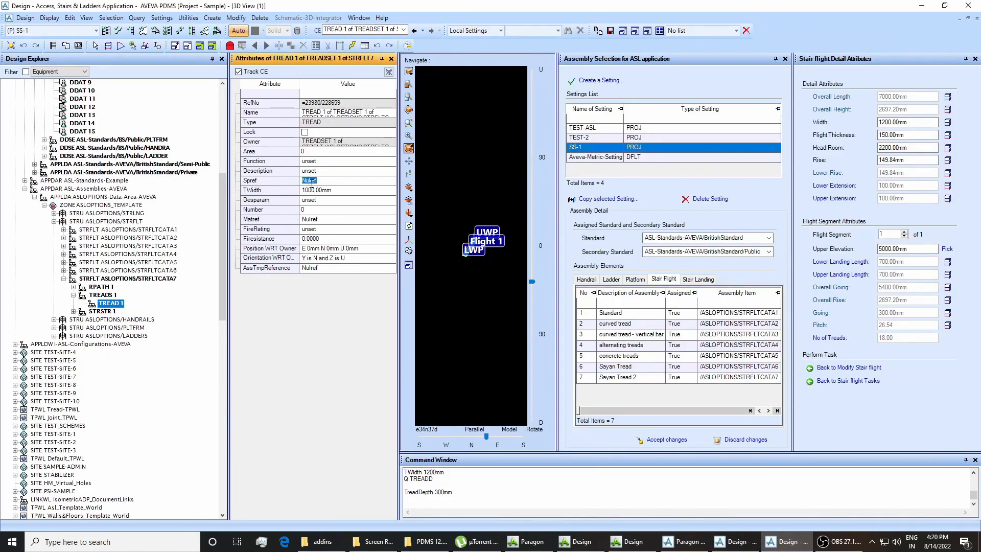
pyautogui.rightClick(312, 184)
pyautogui.click(332, 234)
pyautogui.press('Return')
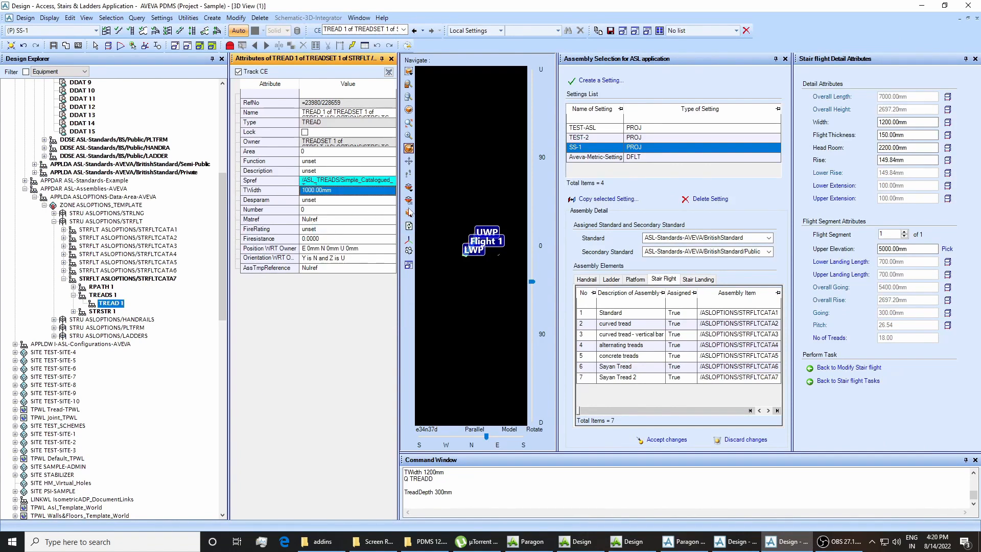
pyautogui.scroll(4, 500, 260)
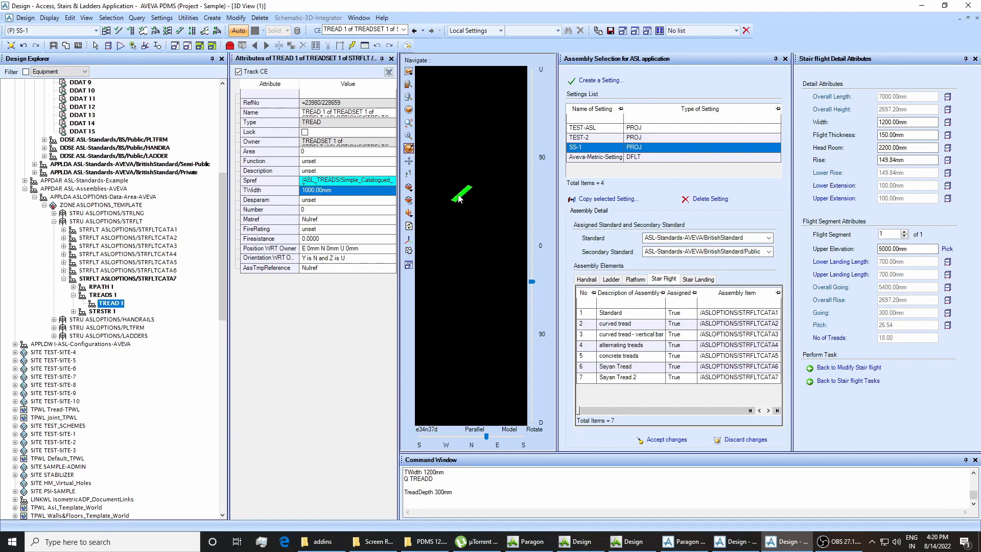
# Check TREAD 1 of STRFLTCATA7, close its attributes and save the work, confirming the save
pyautogui.click(163, 279)
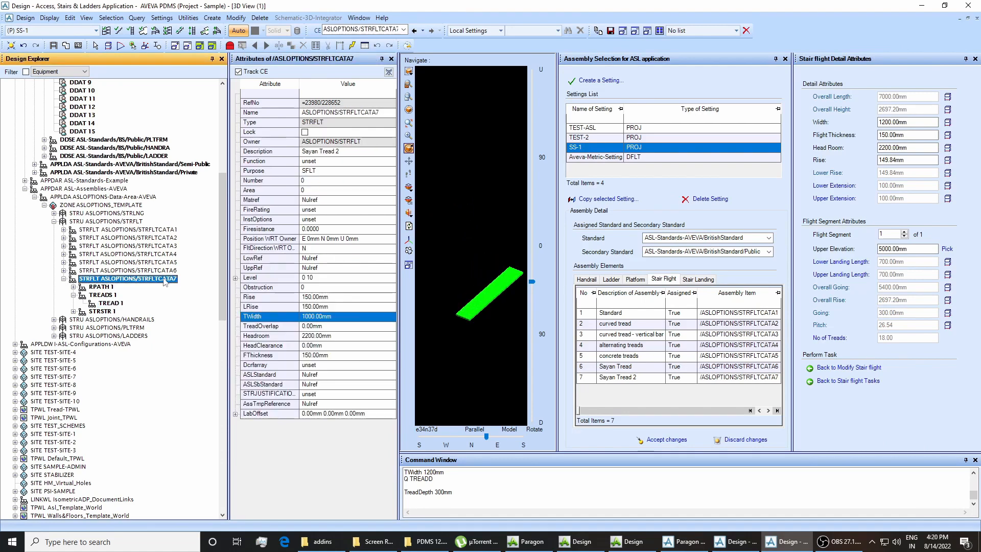
pyautogui.scroll(-2, 483, 291)
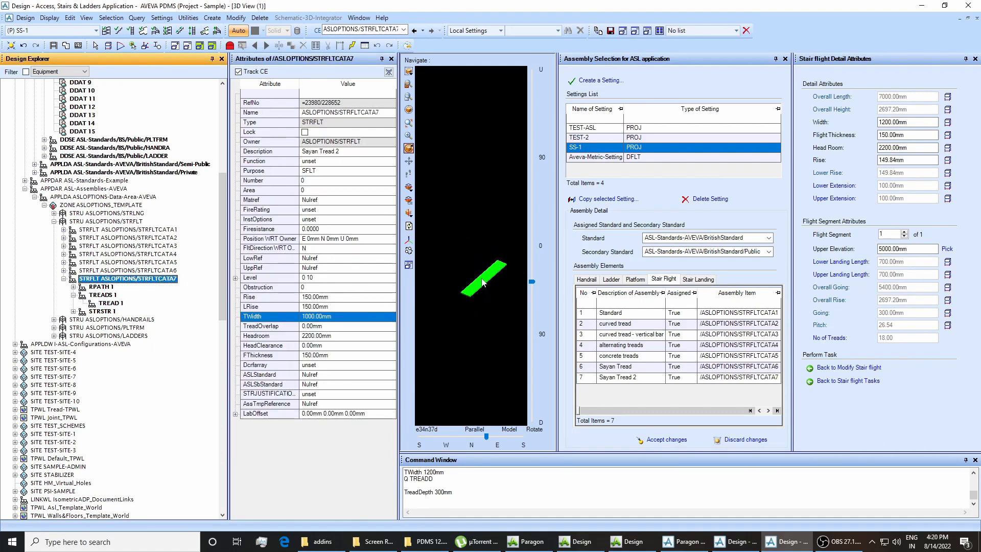
pyautogui.click(112, 304)
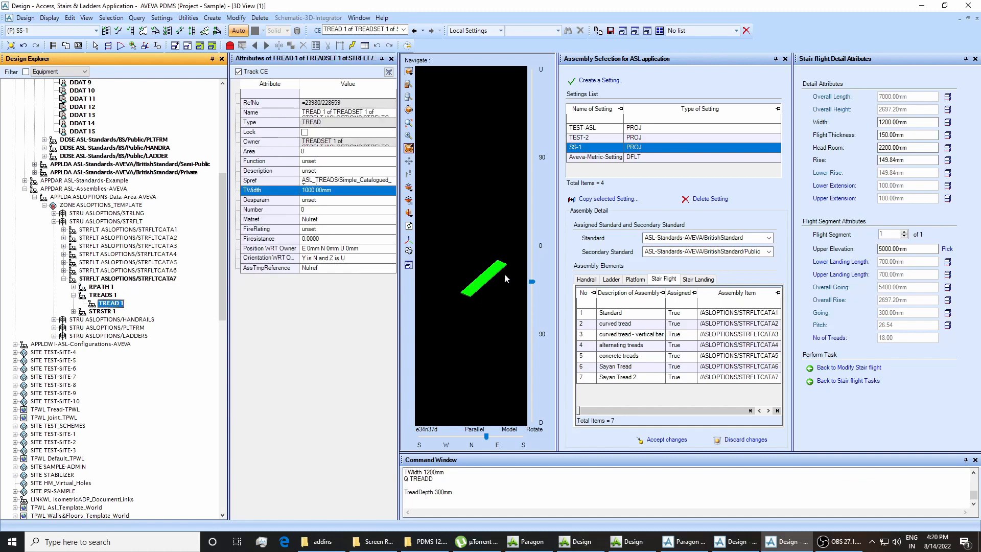
pyautogui.click(391, 58)
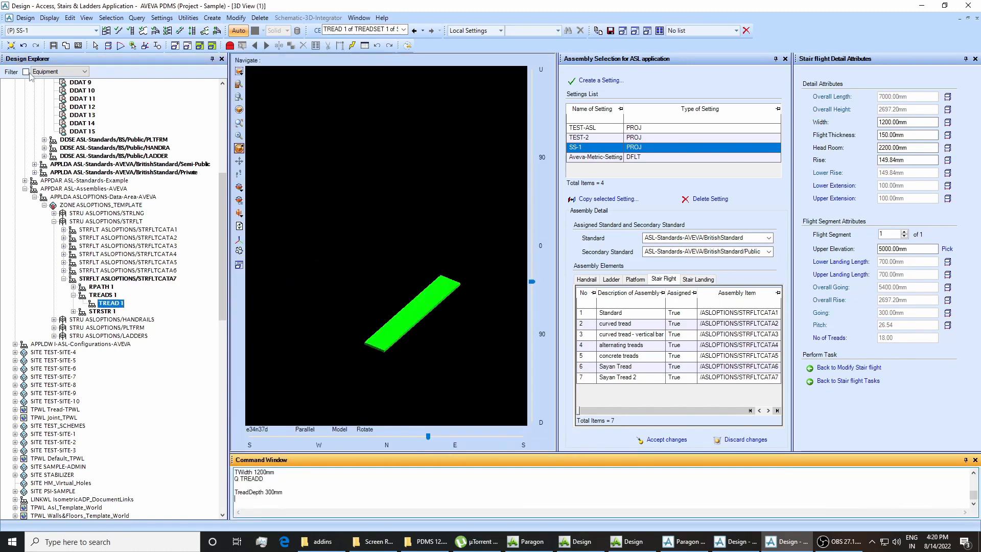
pyautogui.click(610, 30)
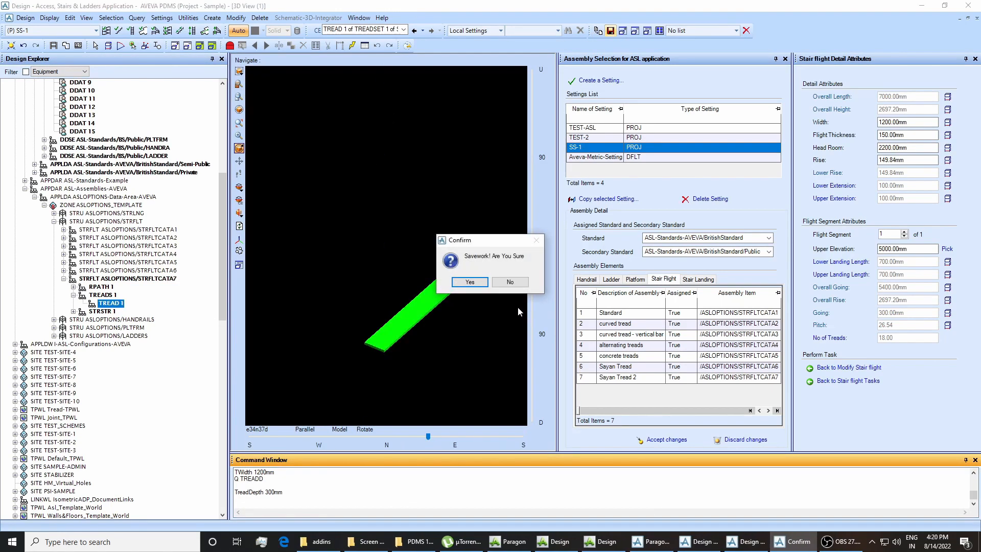
pyautogui.click(469, 282)
# Remove the STRFLTCATA7 template from the 3D view and bring Flight 1 into close view
pyautogui.rightClick(175, 281)
pyautogui.moveTo(201, 287)
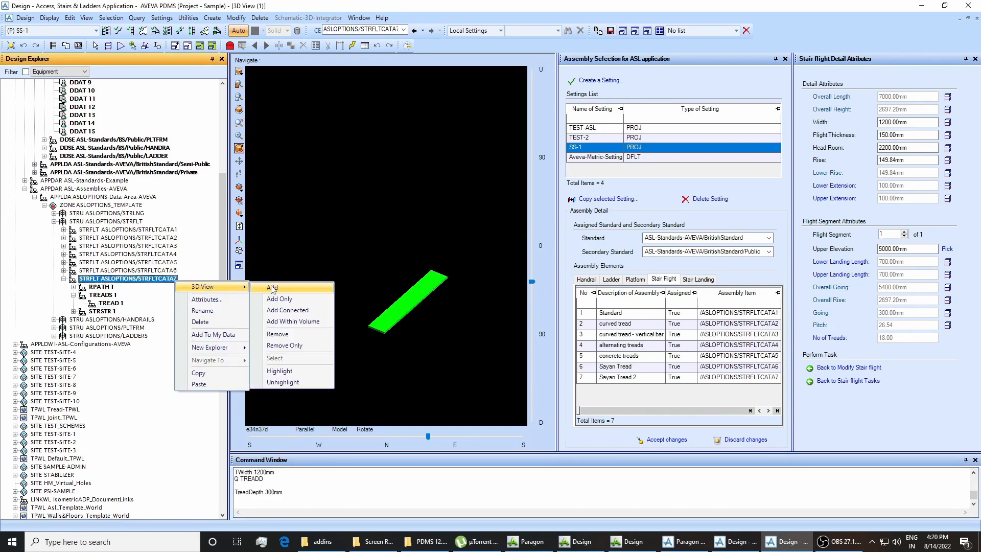
pyautogui.click(291, 343)
pyautogui.scroll(-5, 389, 285)
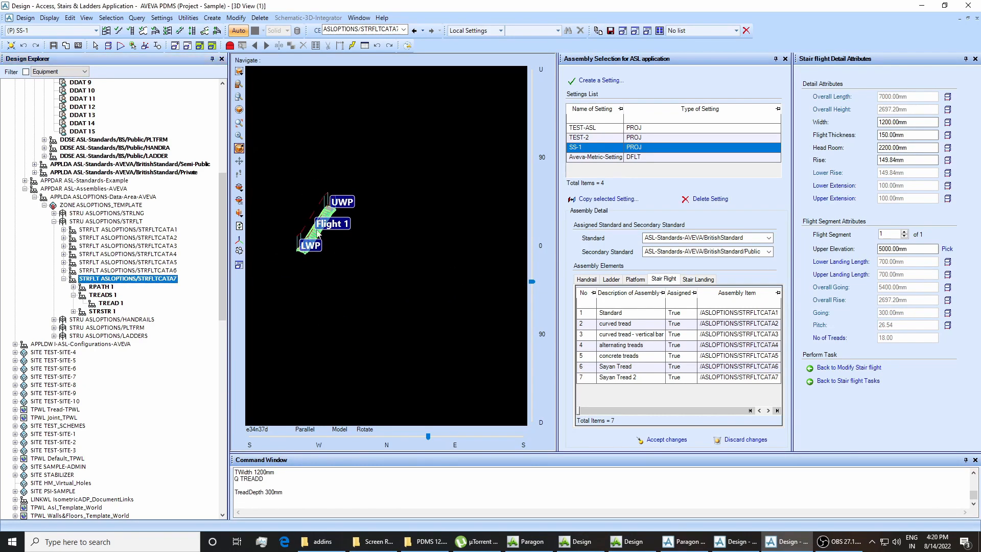
pyautogui.middleClick(316, 228)
pyautogui.scroll(5, 384, 252)
pyautogui.scroll(2, 385, 255)
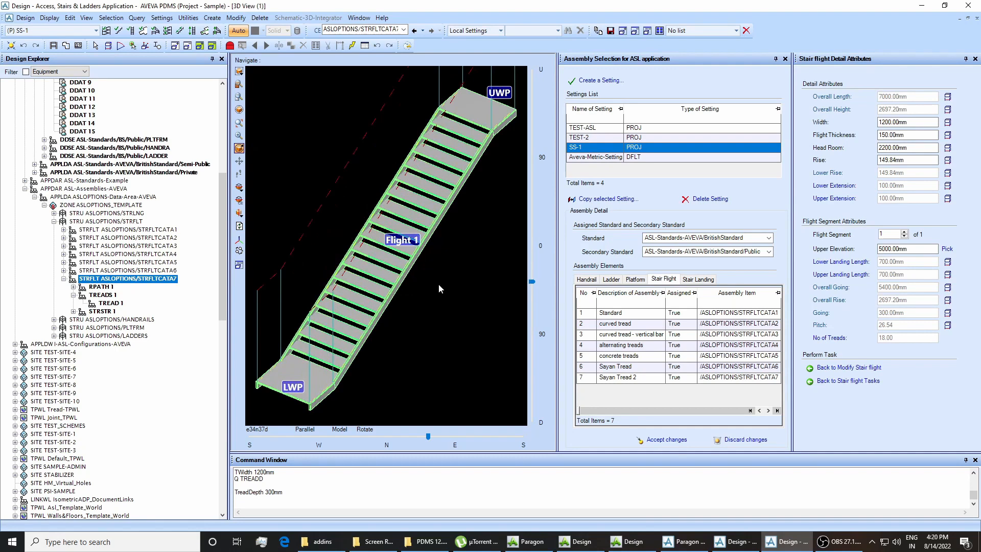
# Return to modifying the stair flight, set the landing thickness to 20 mm and choose Sayan Tread 2 as its stair flight assembly
pyautogui.click(849, 368)
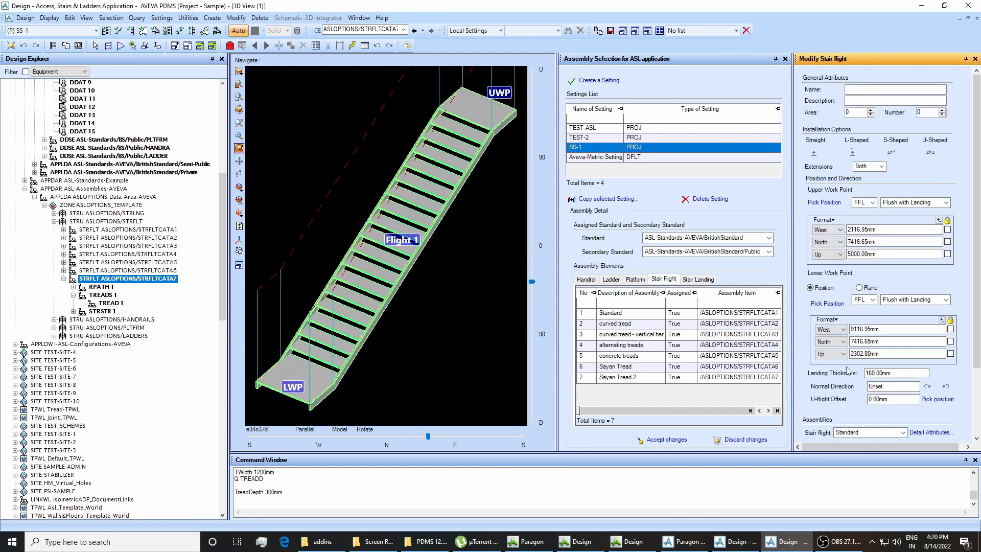
pyautogui.scroll(-5, 867, 372)
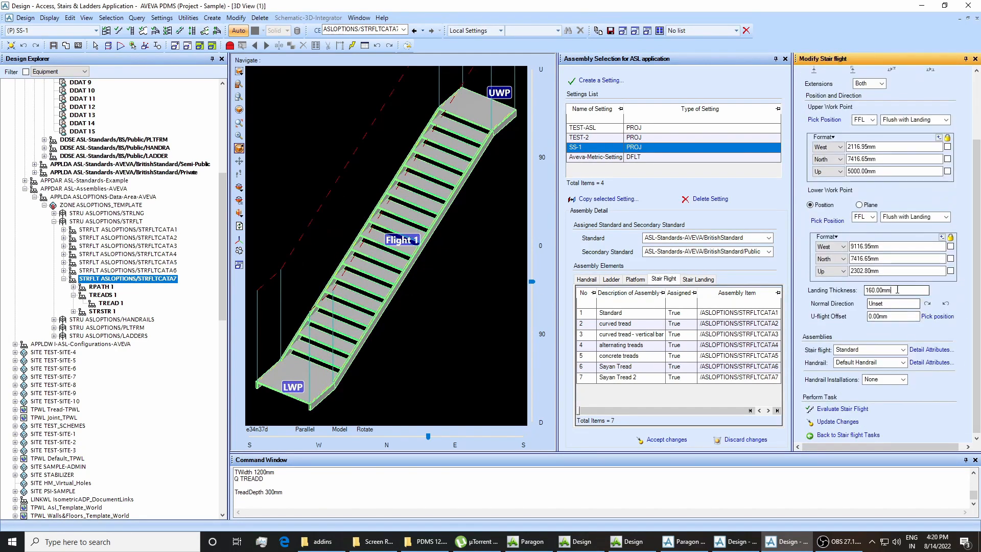
pyautogui.click(868, 348)
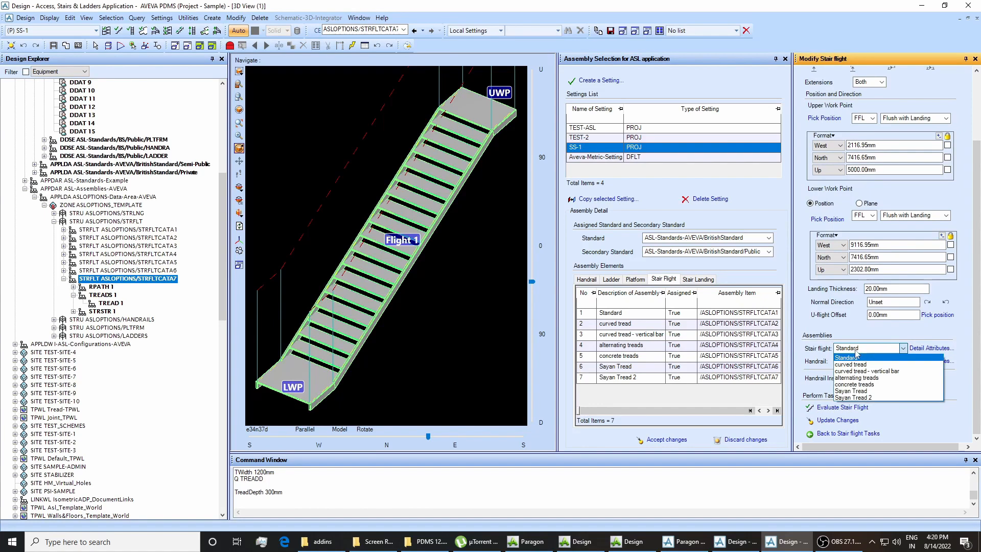
pyautogui.click(851, 399)
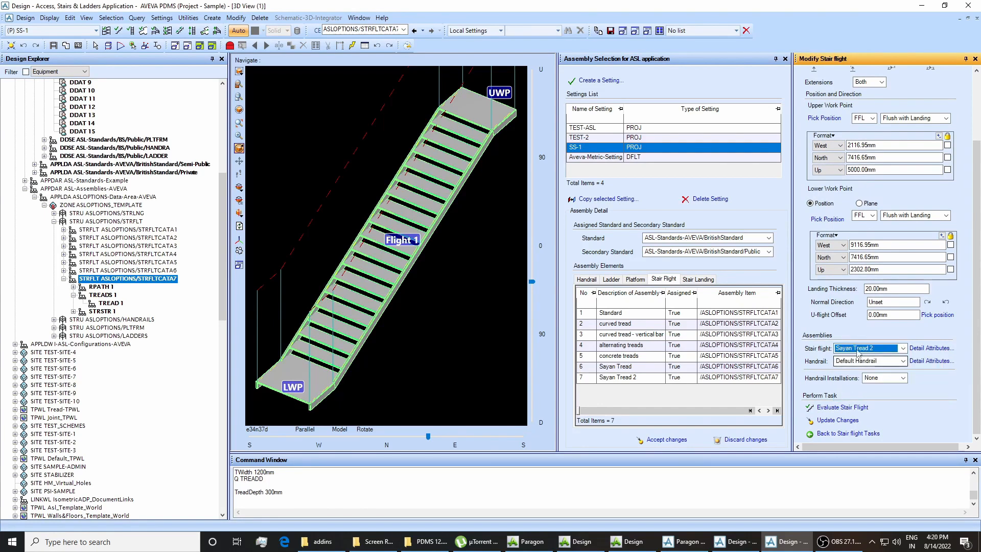
# Evaluate the stair flight with the Sayan Tread 2 assembly and update Flight 1 with the changes
pyautogui.click(839, 408)
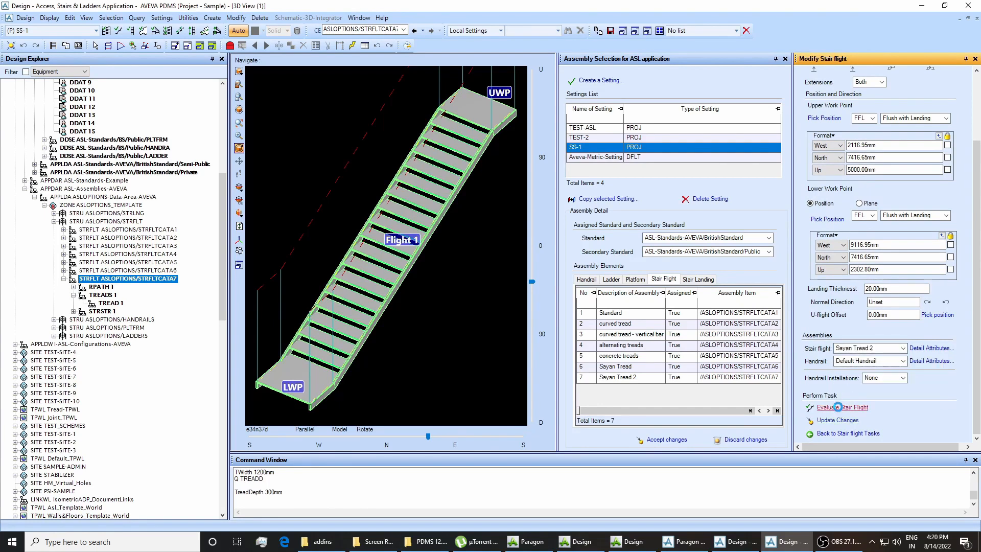
pyautogui.click(838, 422)
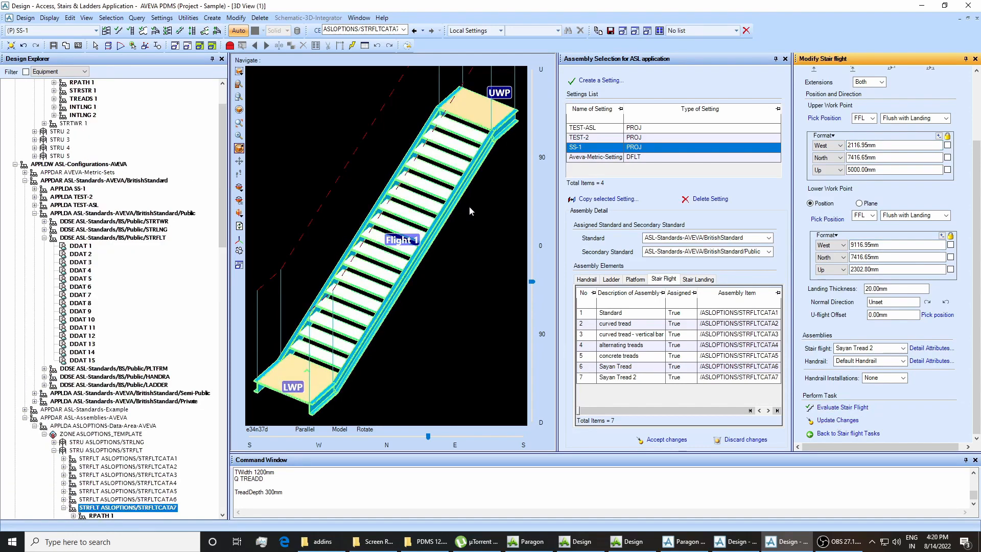
pyautogui.moveTo(359, 248); pyautogui.dragTo(363, 205, button='middle')
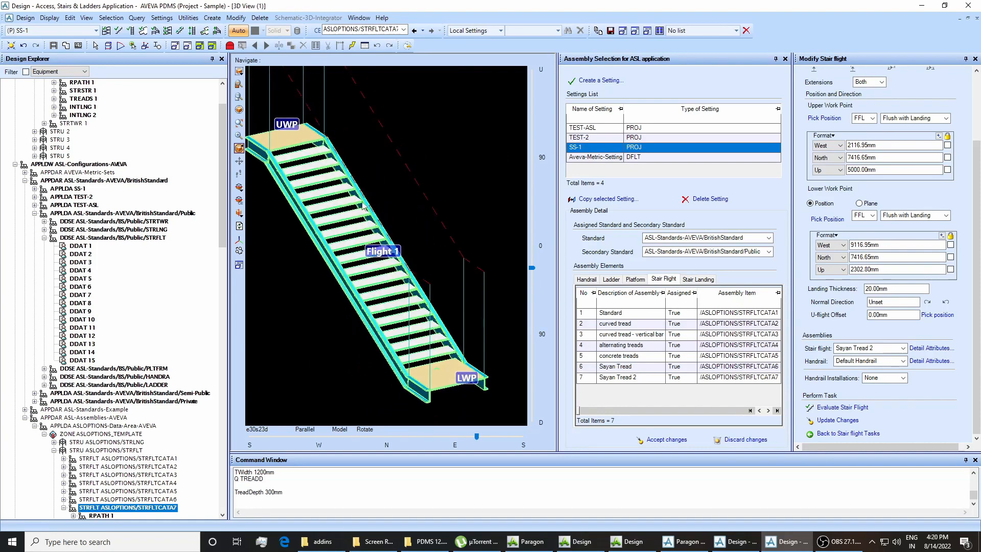
# Open the stair flight's detail attributes and try to set its width to 200 mm
pyautogui.click(931, 348)
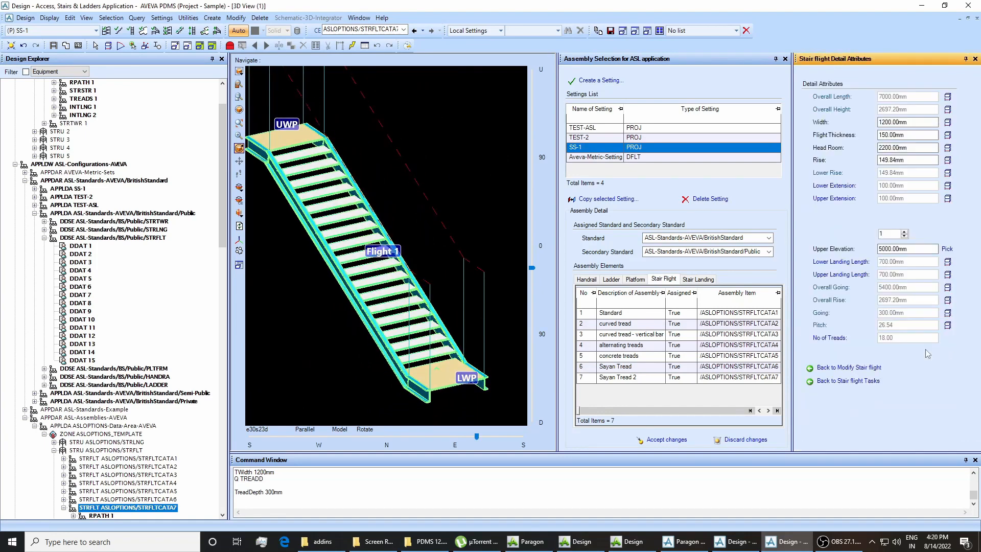
pyautogui.doubleClick(894, 122)
pyautogui.write('20')
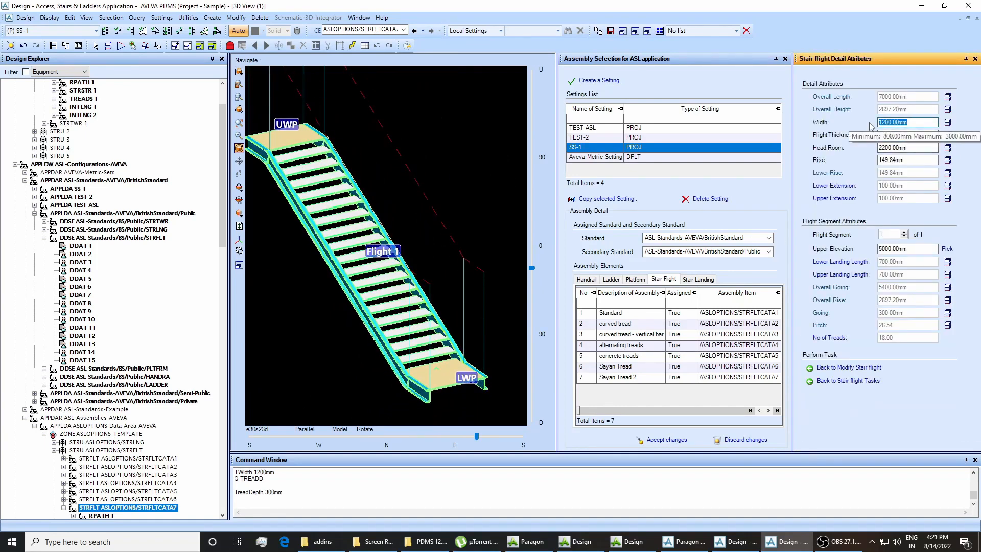
pyautogui.write('0')
pyautogui.press('Return')
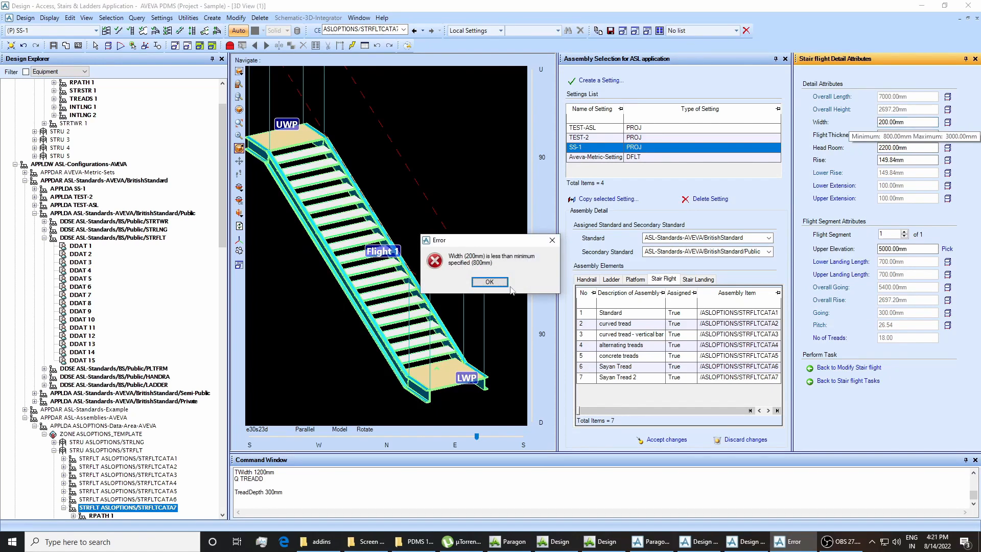
pyautogui.click(493, 280)
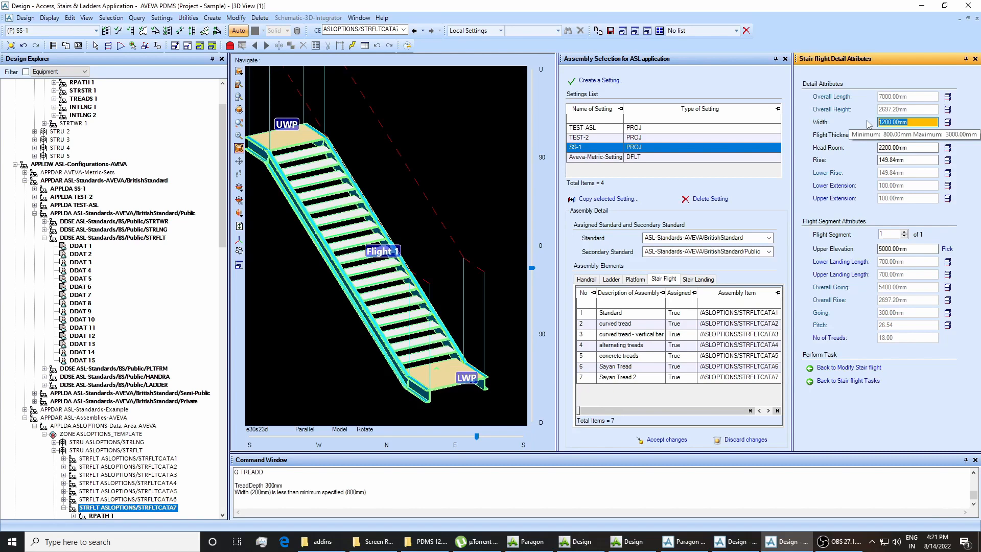
# Set the stair flight's width to 2000 mm, then evaluate the flight and update the changes
pyautogui.write('2000')
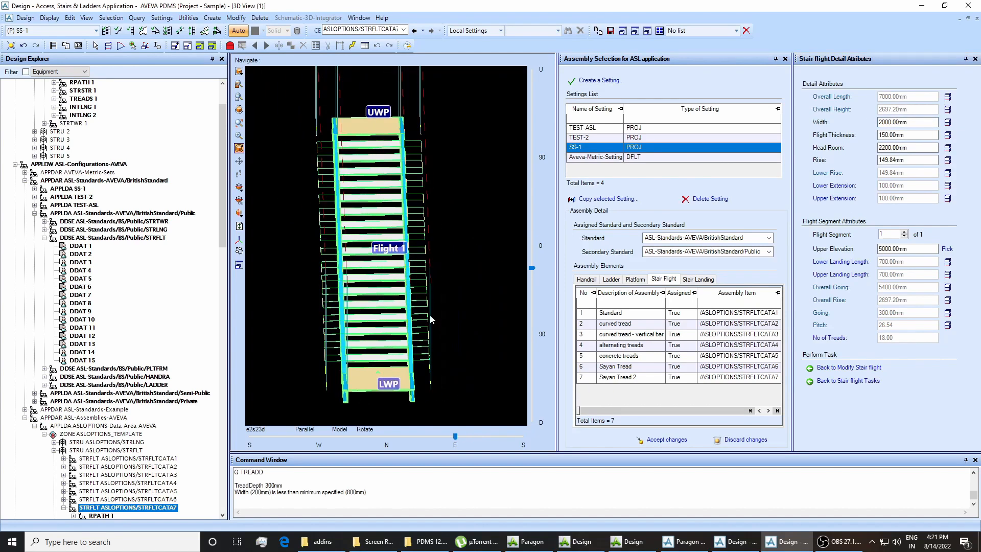
pyautogui.click(842, 368)
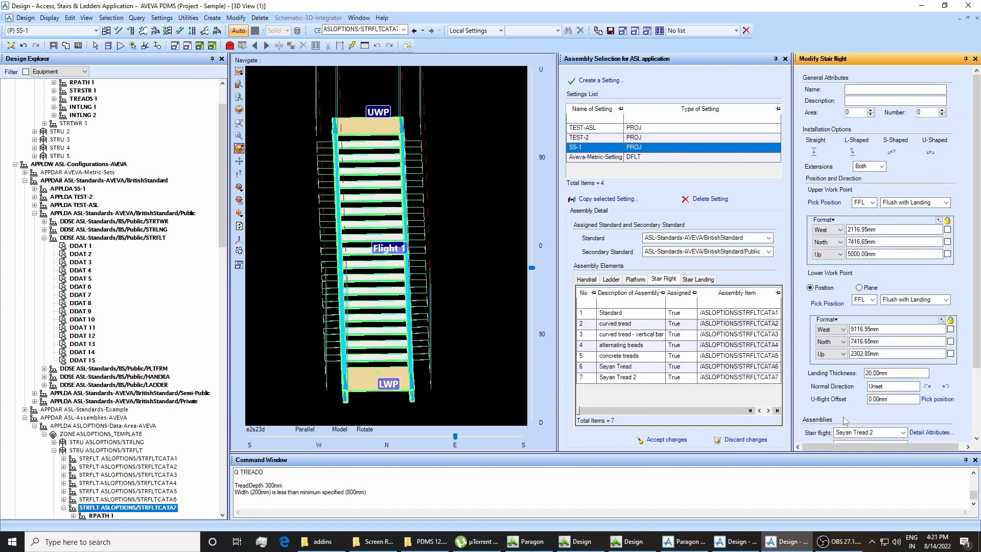
pyautogui.scroll(-3, 840, 415)
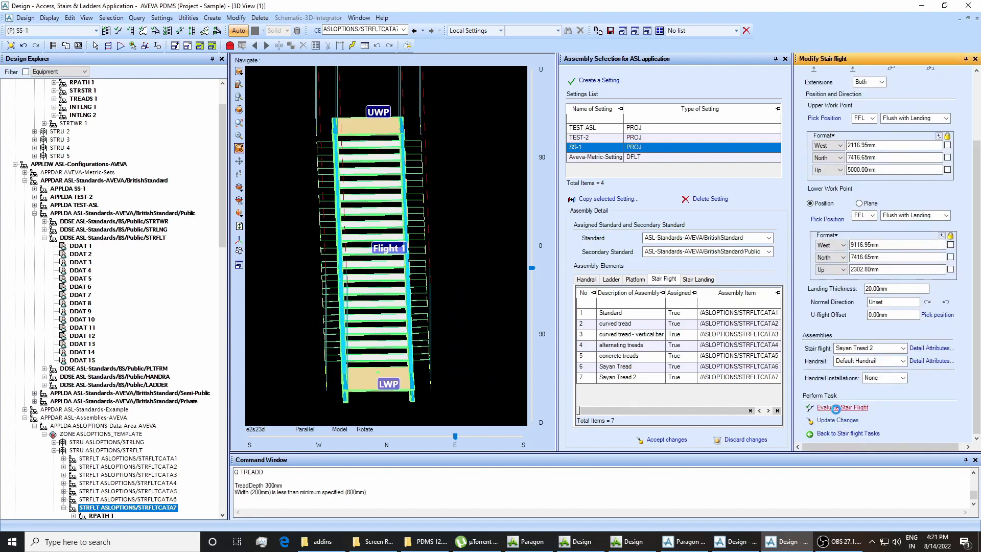
pyautogui.click(842, 407)
pyautogui.click(837, 420)
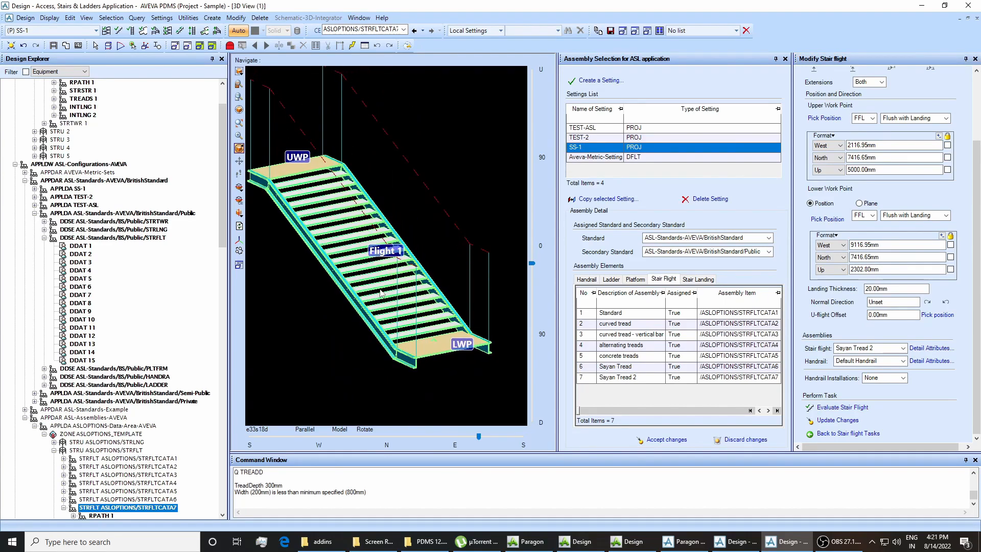
# Review the attributes of TREAD 1 under TREADS 1 of STRFLTCATA7 and examine the treads on Flight 1 from several angles
pyautogui.click(714, 376)
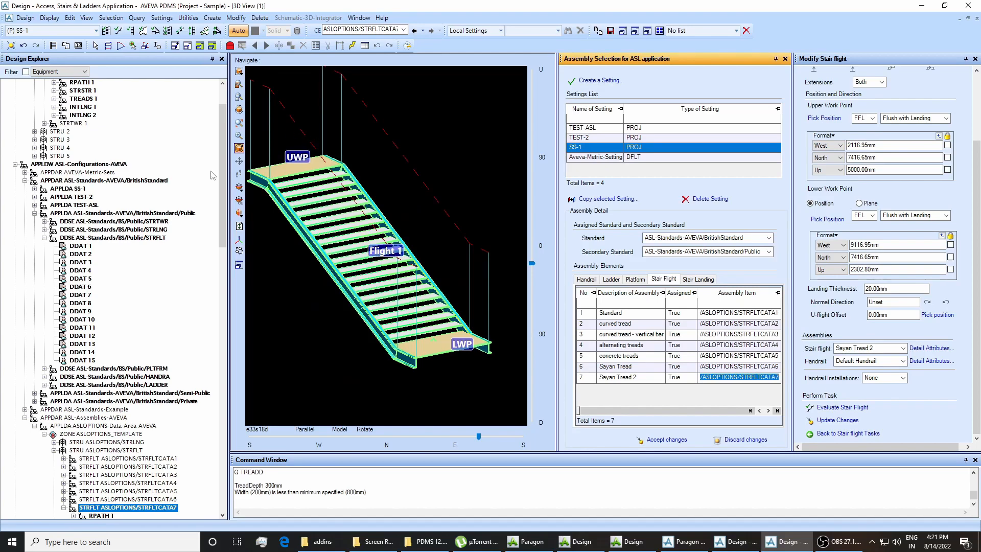
pyautogui.moveTo(222, 173); pyautogui.dragTo(222, 242)
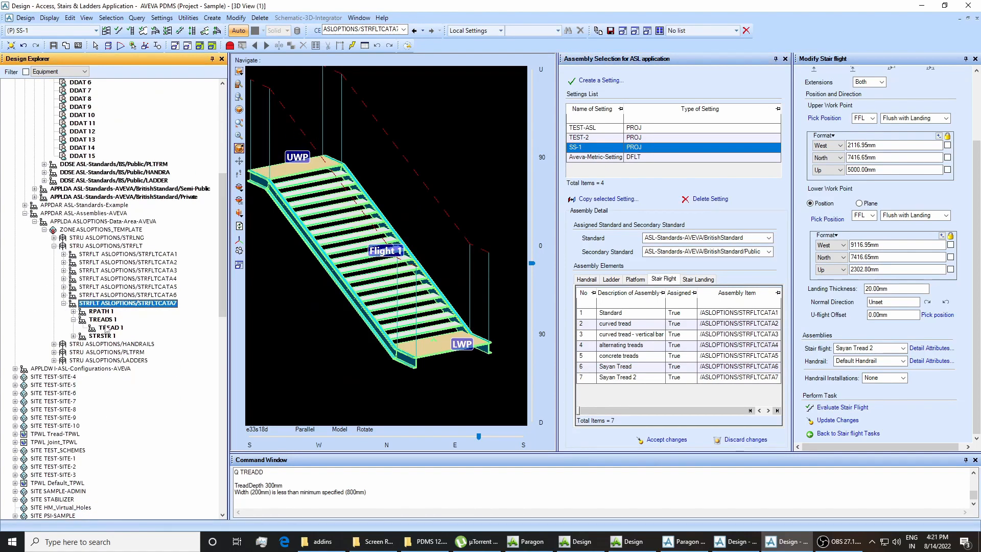
pyautogui.click(109, 328)
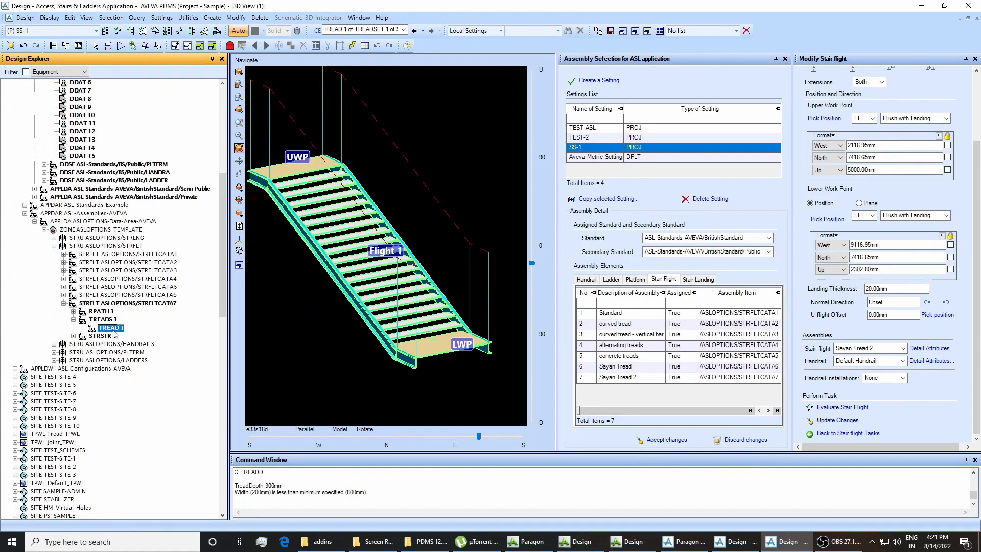
pyautogui.moveTo(381, 314); pyautogui.dragTo(264, 325, button='middle')
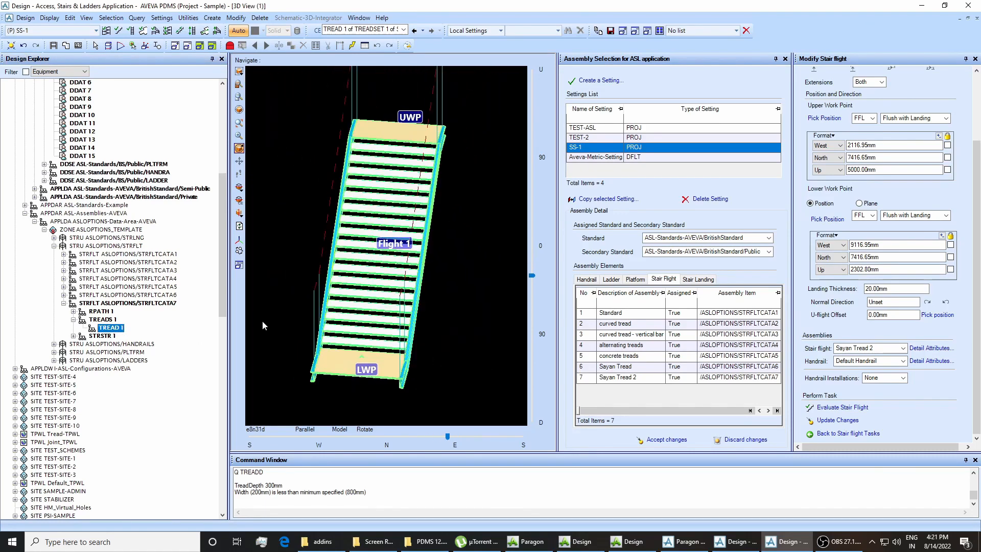
pyautogui.rightClick(120, 332)
pyautogui.click(151, 351)
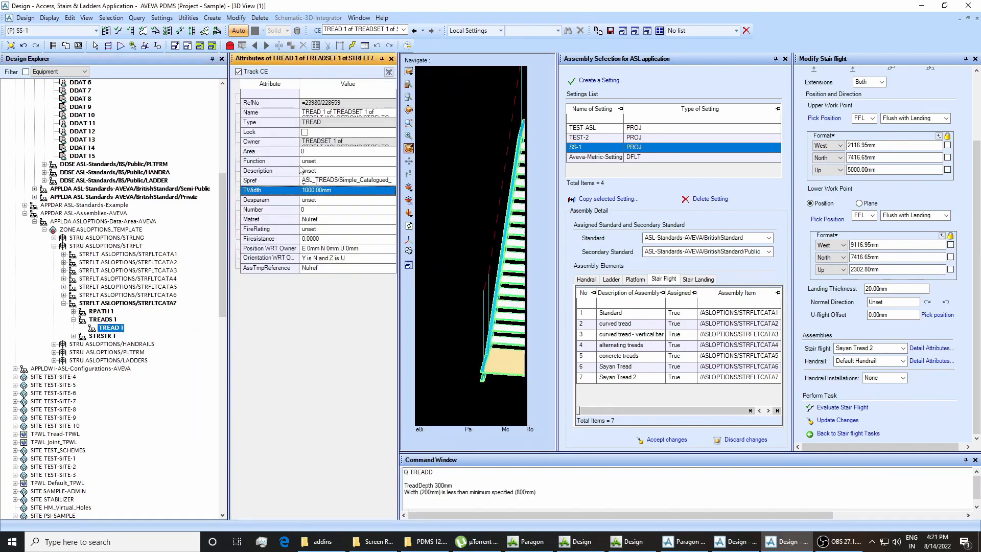
pyautogui.click(392, 58)
pyautogui.scroll(3, 362, 235)
pyautogui.moveTo(349, 284); pyautogui.dragTo(397, 275, button='middle')
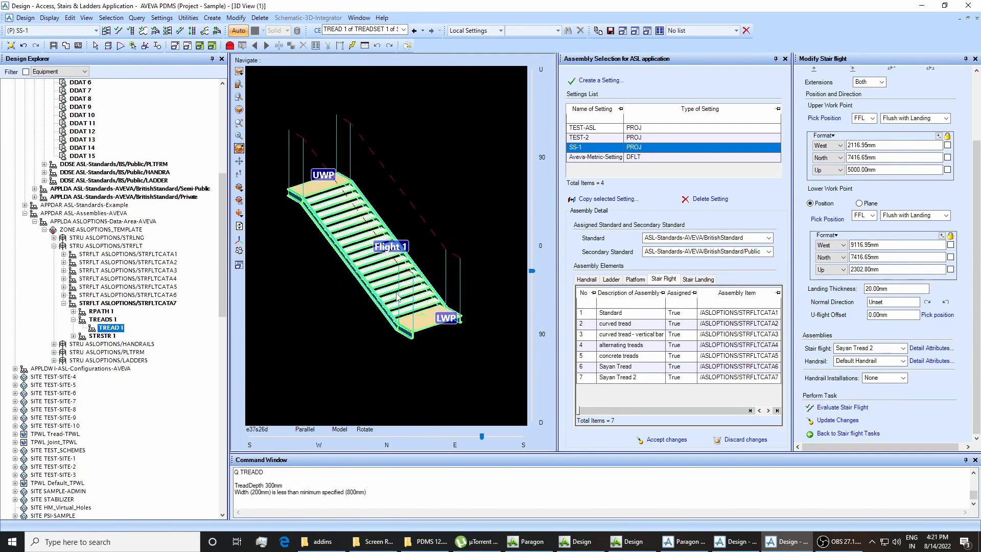
# Switch to the Panels & Plates Design session, examine its stair with grating treads, and return to the Access, Stairs & Ladders session
pyautogui.click(685, 541)
pyautogui.moveTo(751, 213); pyautogui.dragTo(756, 237, button='middle')
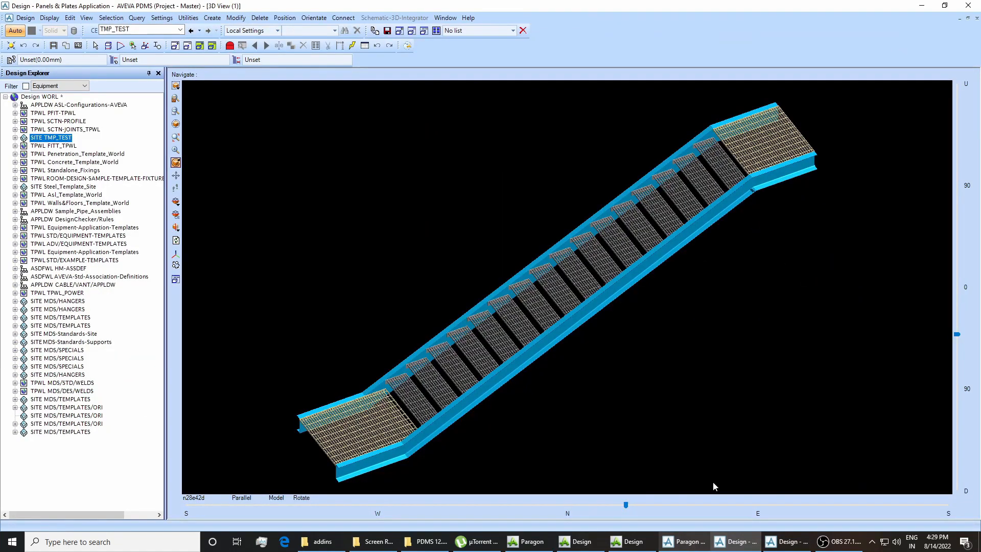
pyautogui.moveTo(698, 284); pyautogui.dragTo(613, 262, button='middle')
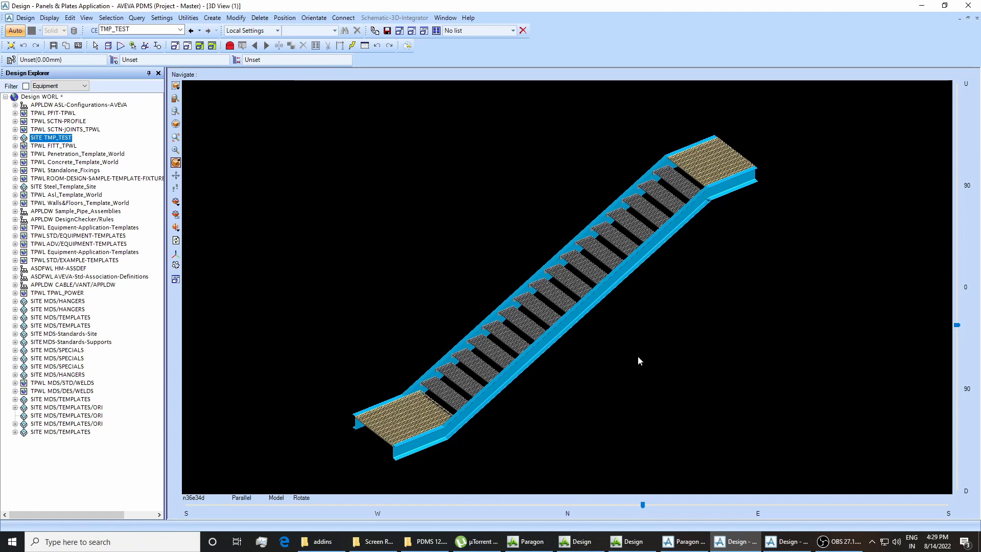
pyautogui.click(786, 541)
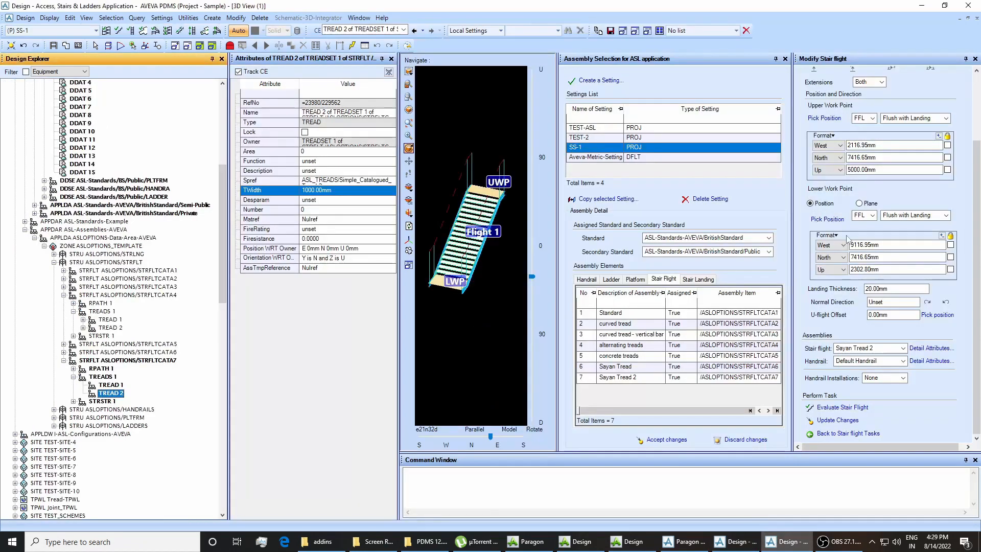
# Close the tread attributes and open the ASL standards to review the stair flight criteria
pyautogui.click(392, 59)
pyautogui.click(165, 19)
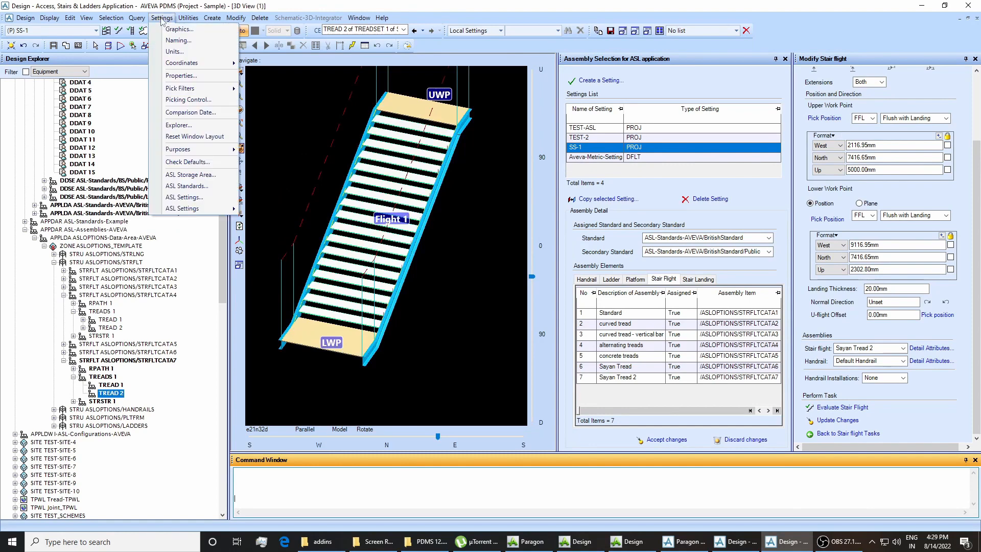
pyautogui.click(184, 189)
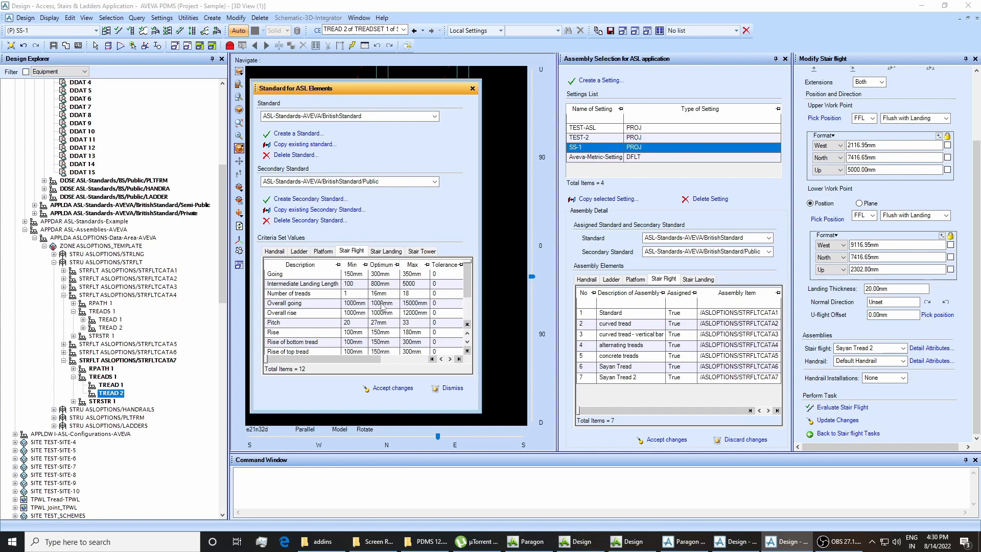
# Trace the Sayan Tread 2 assembly to template STRFLTCATA7 and review its RPATH 1, TREADS 1 and STRSTR 1 elements
pyautogui.click(858, 352)
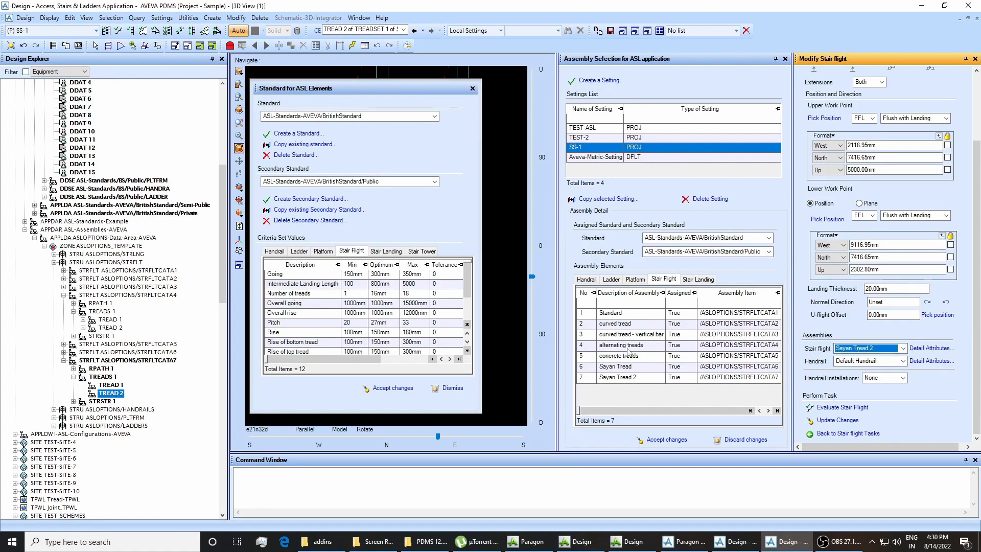
pyautogui.click(614, 378)
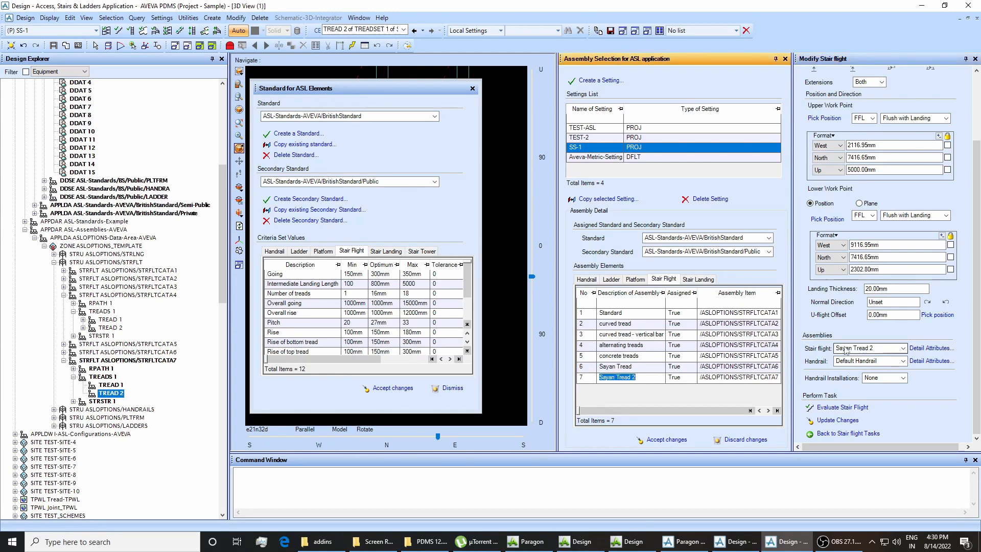
pyautogui.click(721, 379)
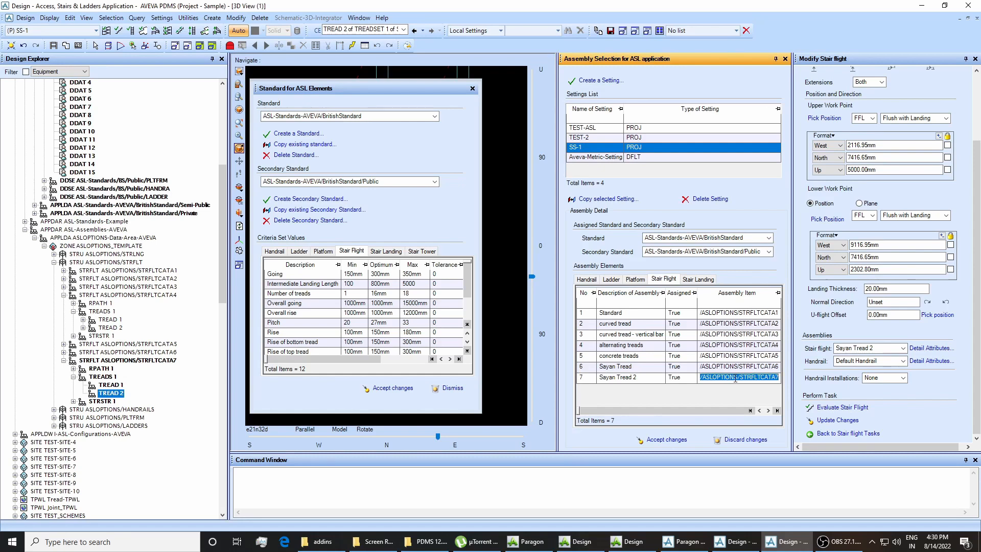
pyautogui.click(136, 360)
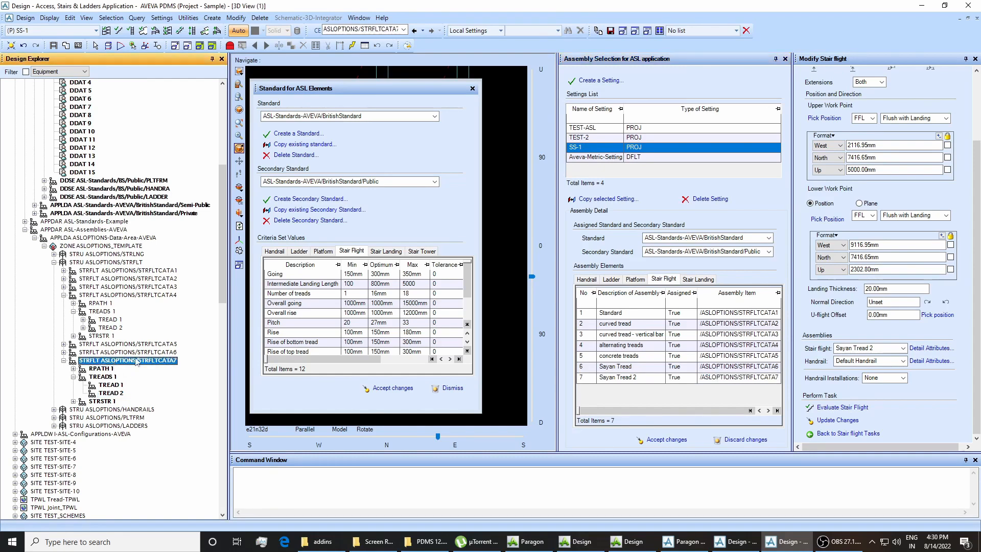
pyautogui.click(102, 370)
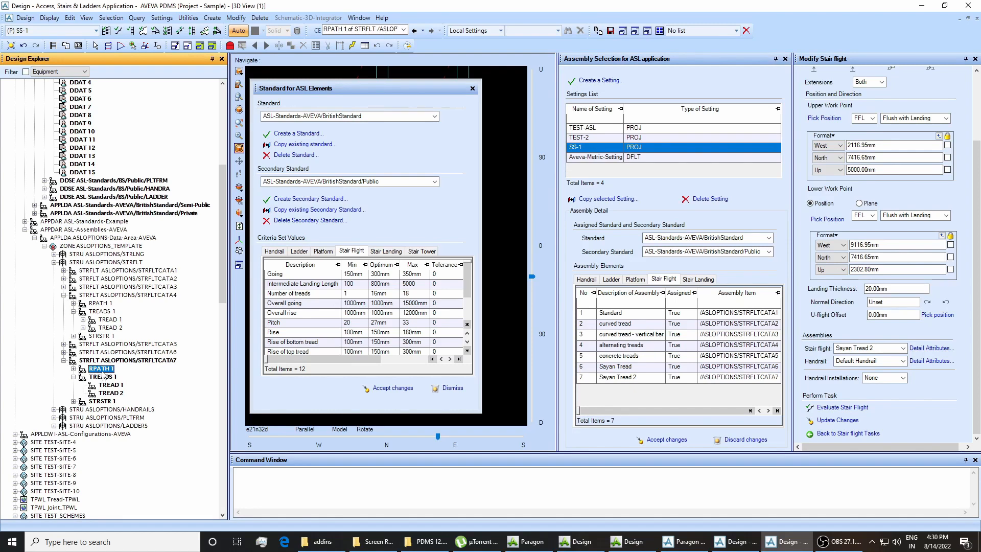
pyautogui.click(107, 377)
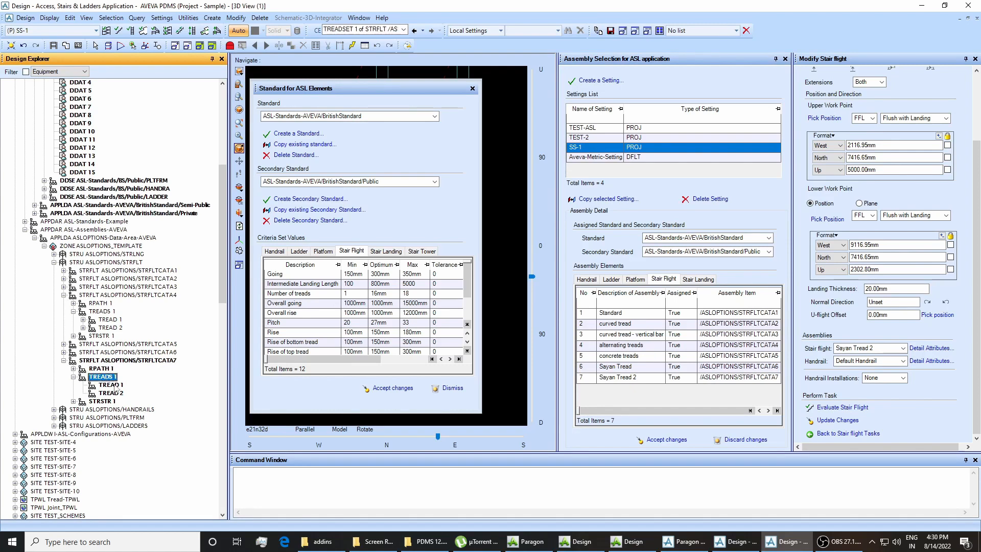
pyautogui.click(109, 402)
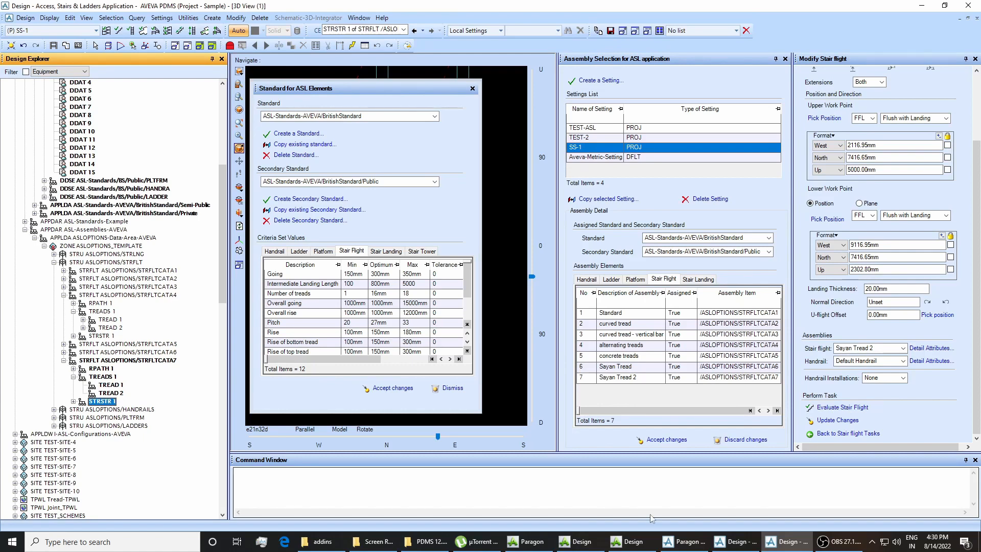
# Switch to the Paragon session and review the ASL_TREADS parts and the ASL_CATA tread catalogue, including Simple_Catalogued_Tread-2
pyautogui.hotkey('alt', 'Tab')
pyautogui.click(58, 83)
pyautogui.click(62, 90)
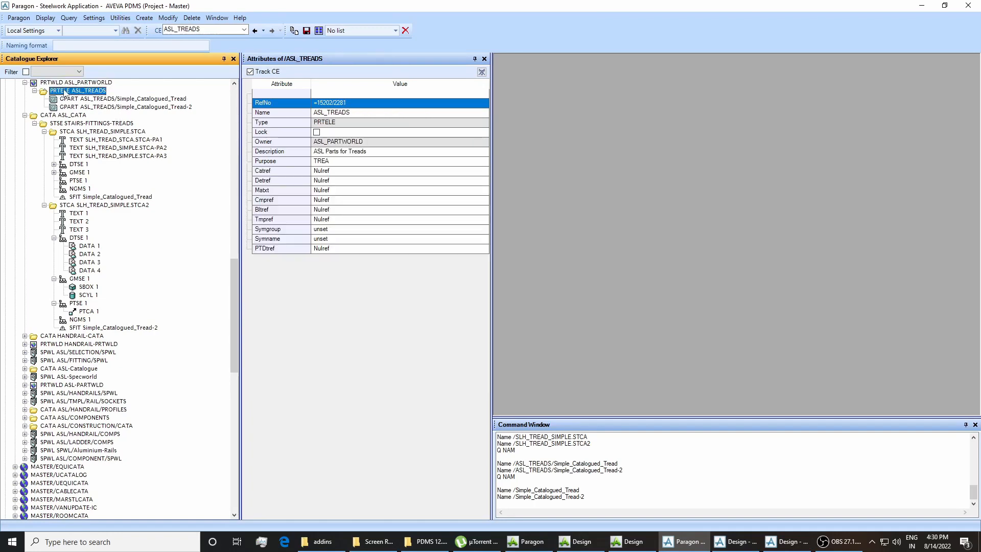
pyautogui.click(70, 99)
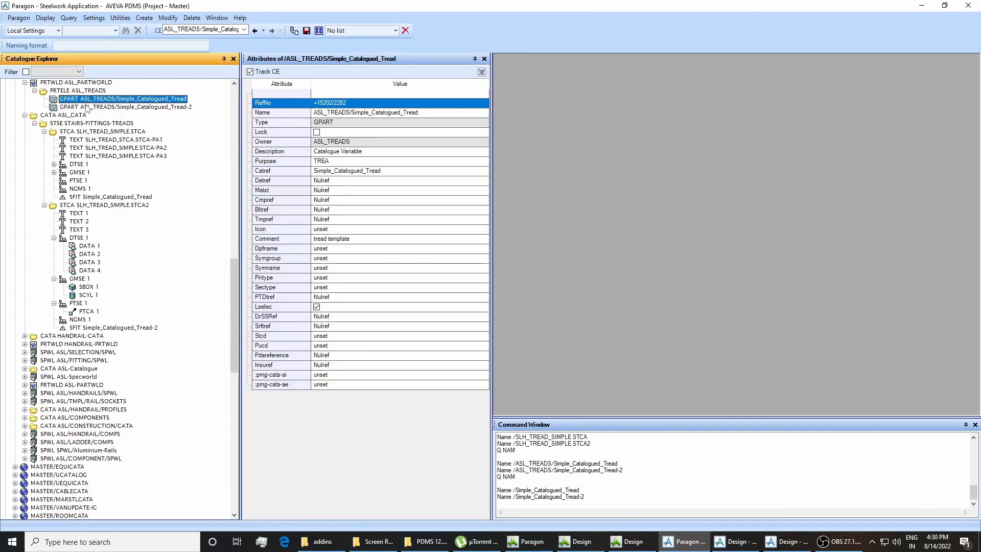
pyautogui.click(63, 116)
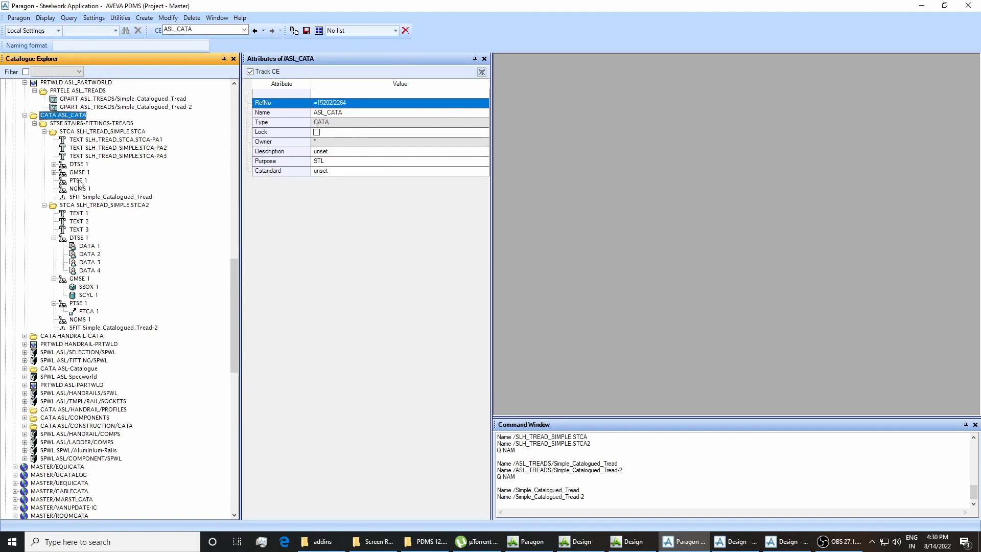
pyautogui.click(71, 124)
pyautogui.click(77, 131)
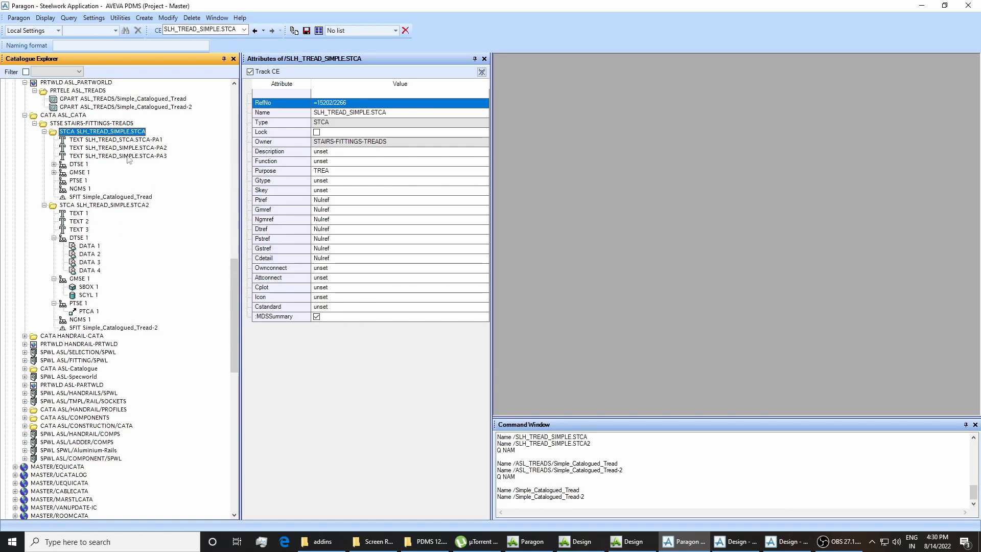
pyautogui.click(102, 107)
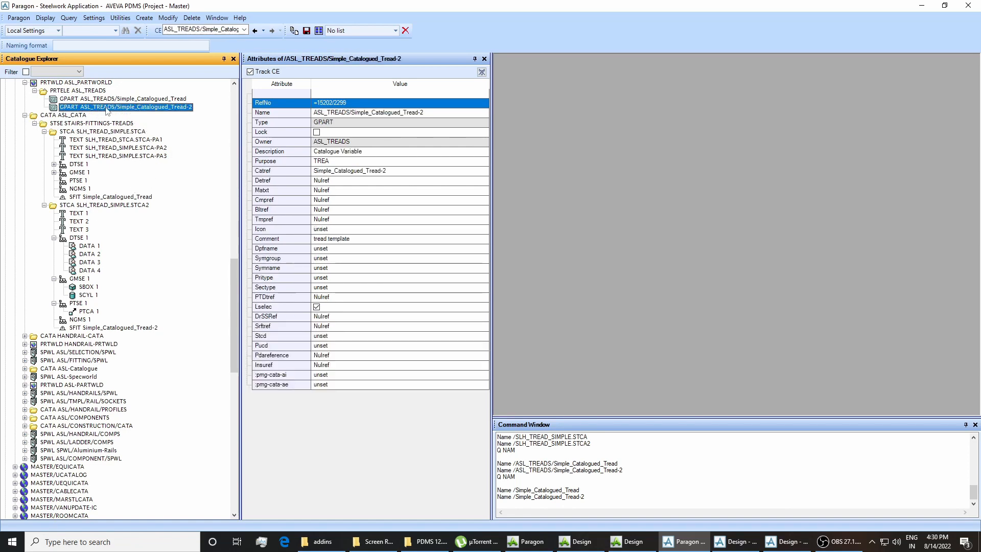
# Return to the Access, Stairs & Ladders session, select TREAD 1 of STRFLTCATA7, close the ASL standards and examine Flight 1 from several angles
pyautogui.click(786, 542)
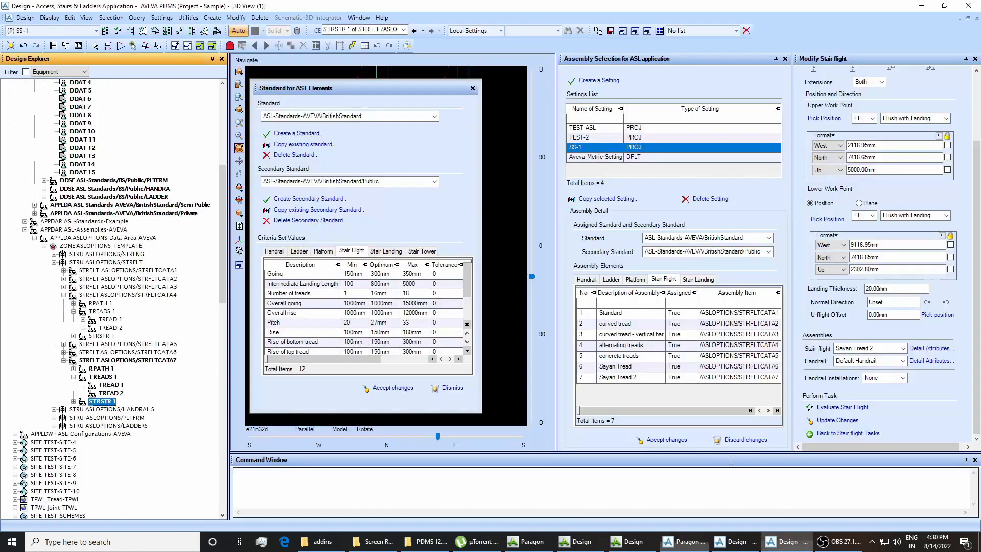
pyautogui.click(111, 385)
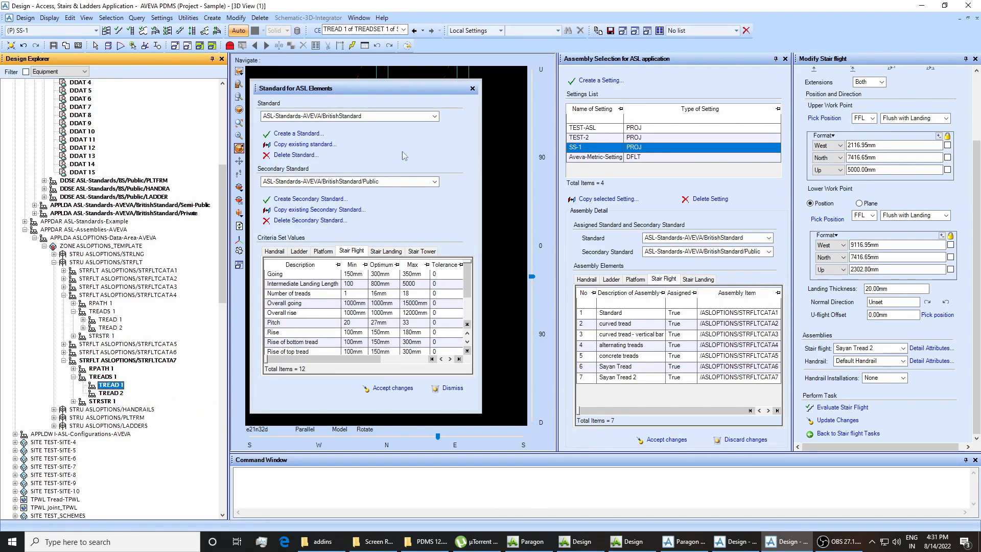
pyautogui.click(473, 88)
pyautogui.moveTo(474, 164); pyautogui.dragTo(396, 233)
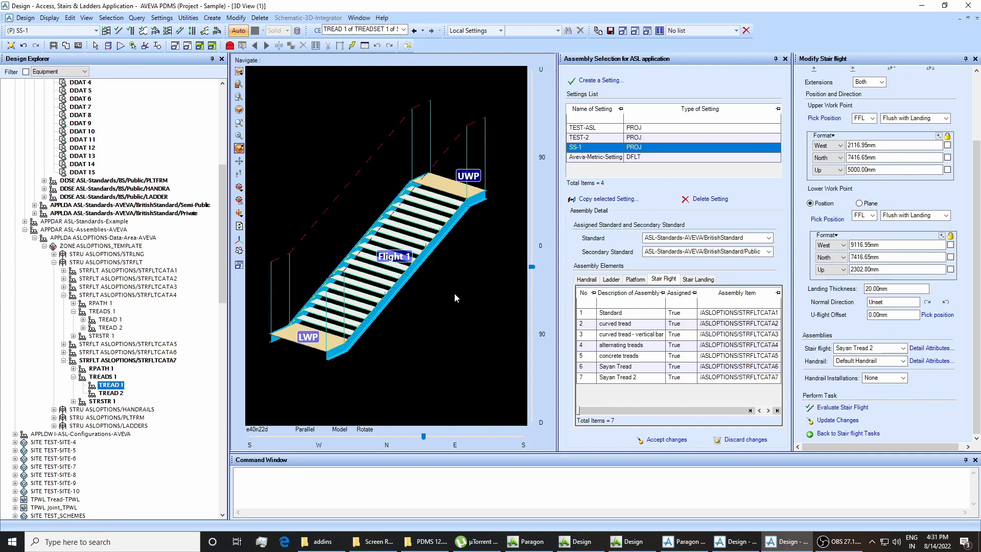
pyautogui.moveTo(454, 293); pyautogui.dragTo(425, 252)
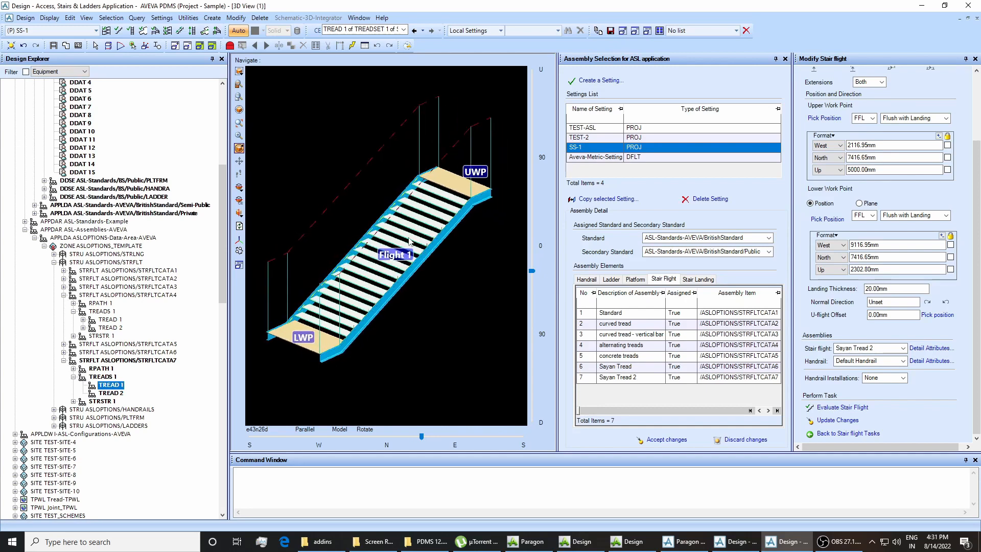
pyautogui.moveTo(409, 239); pyautogui.dragTo(406, 236, button='middle')
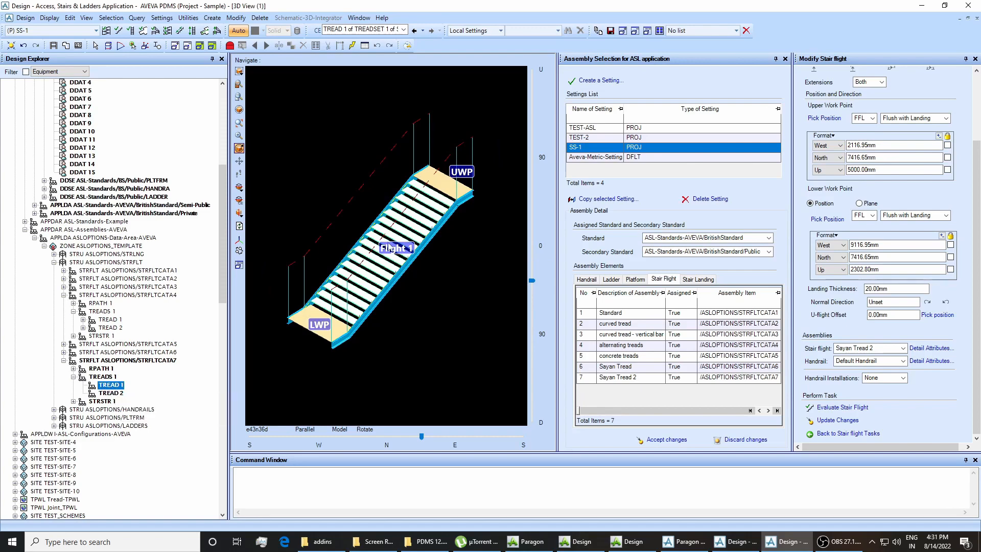
pyautogui.moveTo(390, 292); pyautogui.dragTo(392, 272, button='middle')
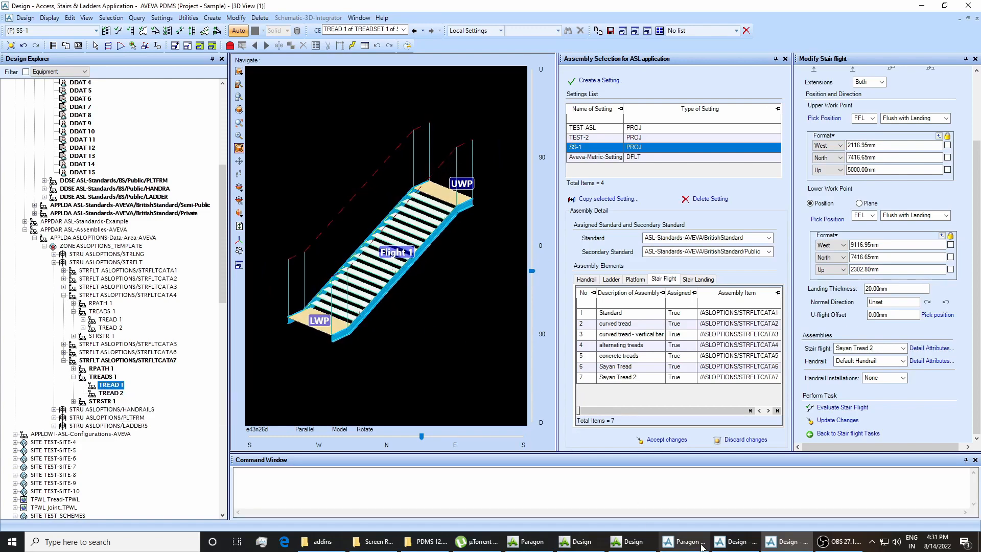
# Switch to the Panels & Plates session, select the grating stair flight and examine its upper landing and treads closely
pyautogui.click(730, 544)
pyautogui.moveTo(584, 249); pyautogui.dragTo(590, 277, button='middle')
pyautogui.scroll(2, 644, 199)
pyautogui.scroll(4, 645, 199)
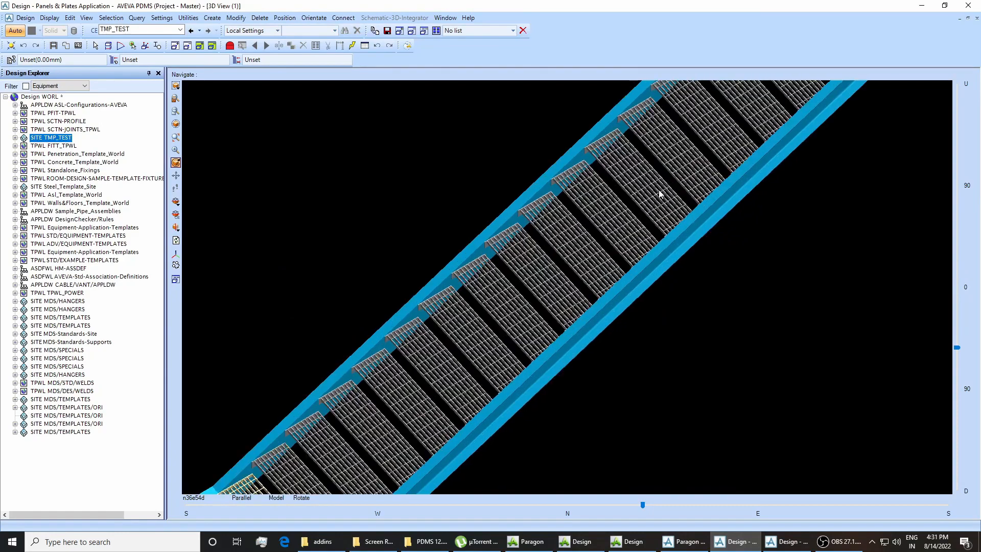
pyautogui.moveTo(651, 198); pyautogui.dragTo(659, 178, button='middle')
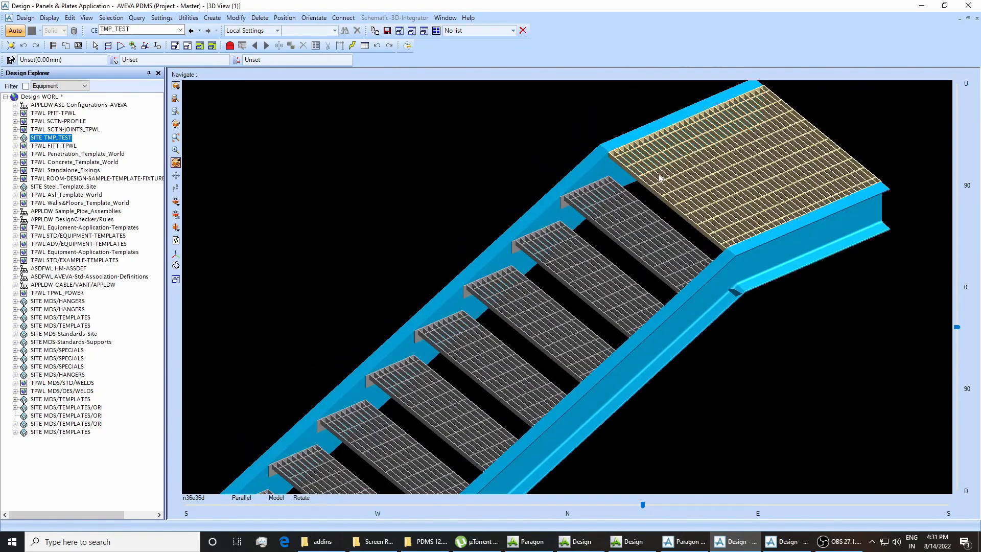
pyautogui.click(685, 178)
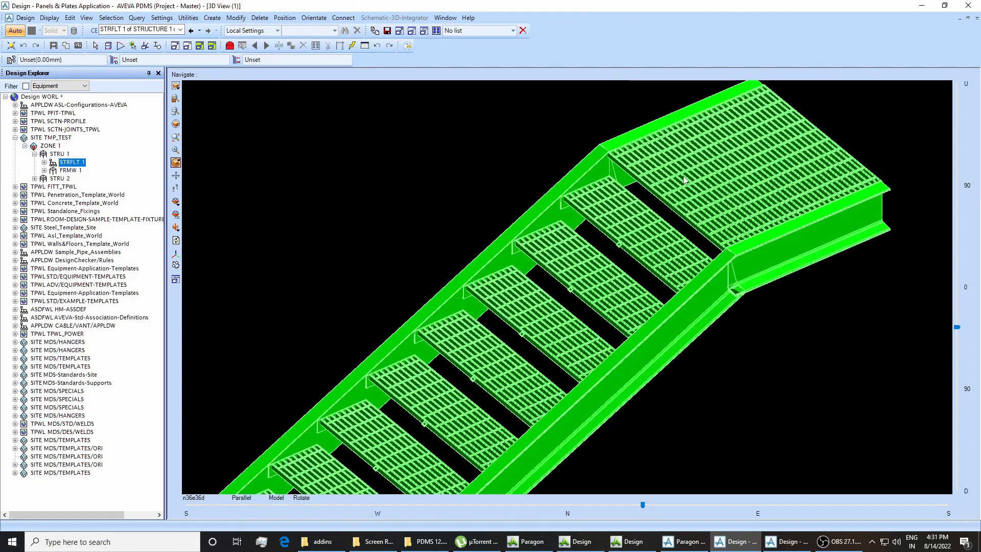
pyautogui.scroll(-3, 674, 202)
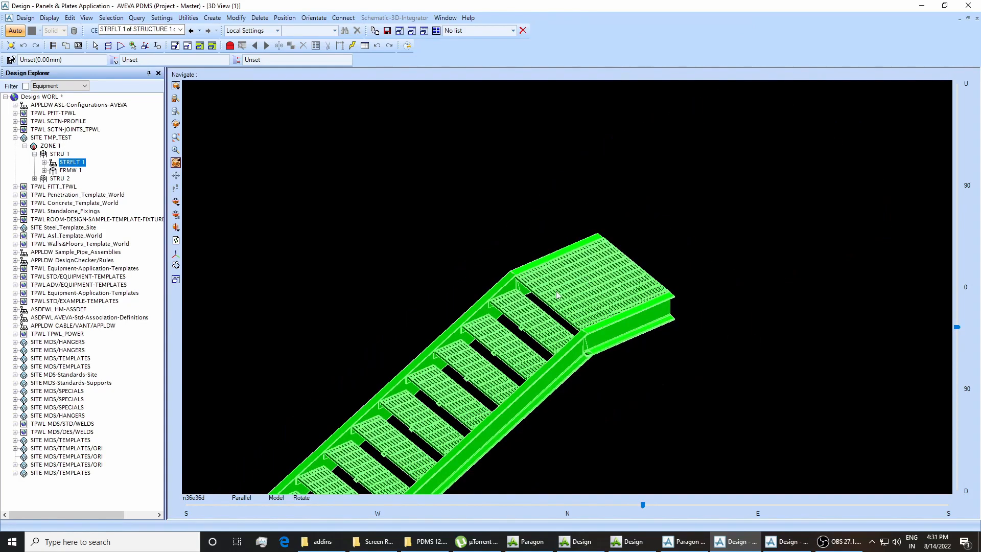
pyautogui.scroll(2, 558, 312)
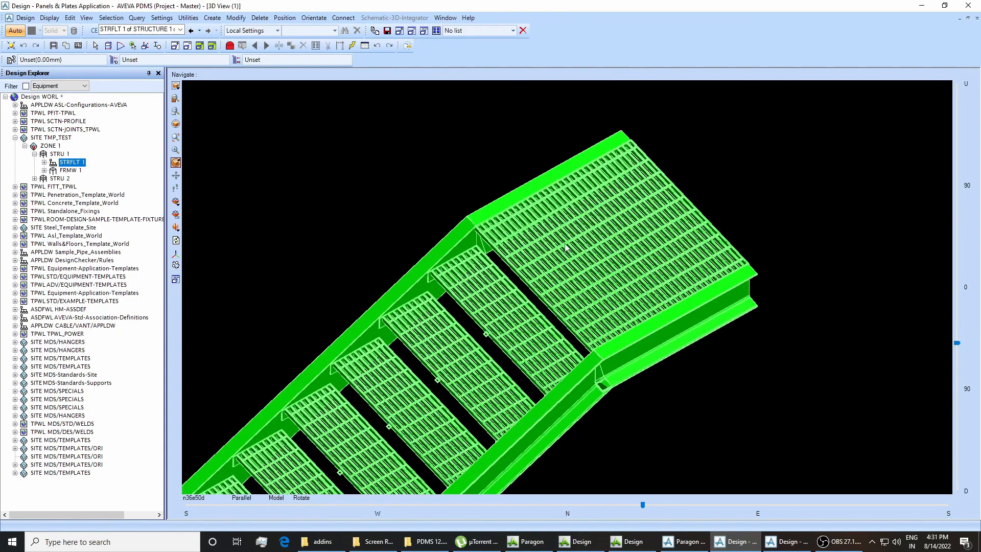
# Inspect the structure of STRFLT 1 down through TREADS 1 and TREAD 1 to its template's panels
pyautogui.doubleClick(75, 164)
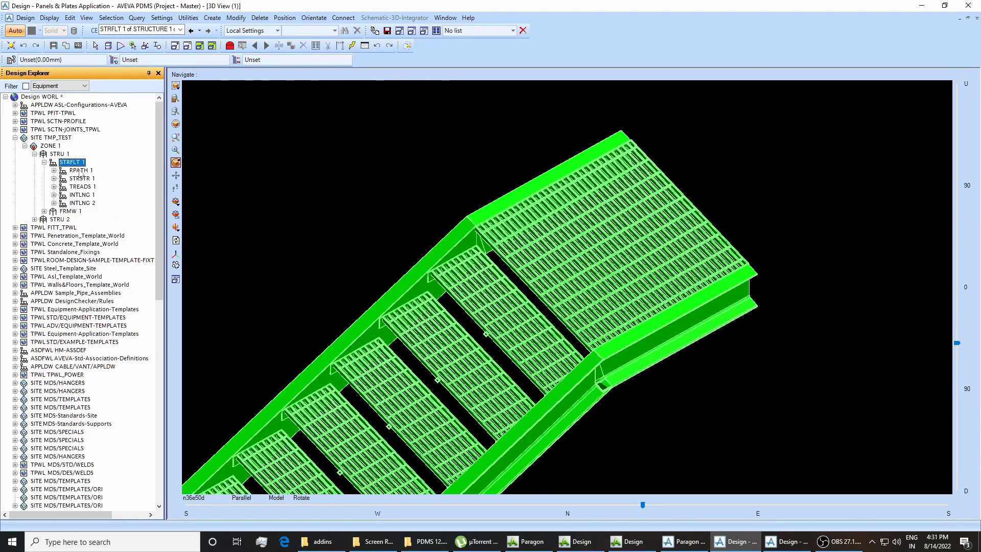
pyautogui.doubleClick(82, 187)
pyautogui.doubleClick(90, 194)
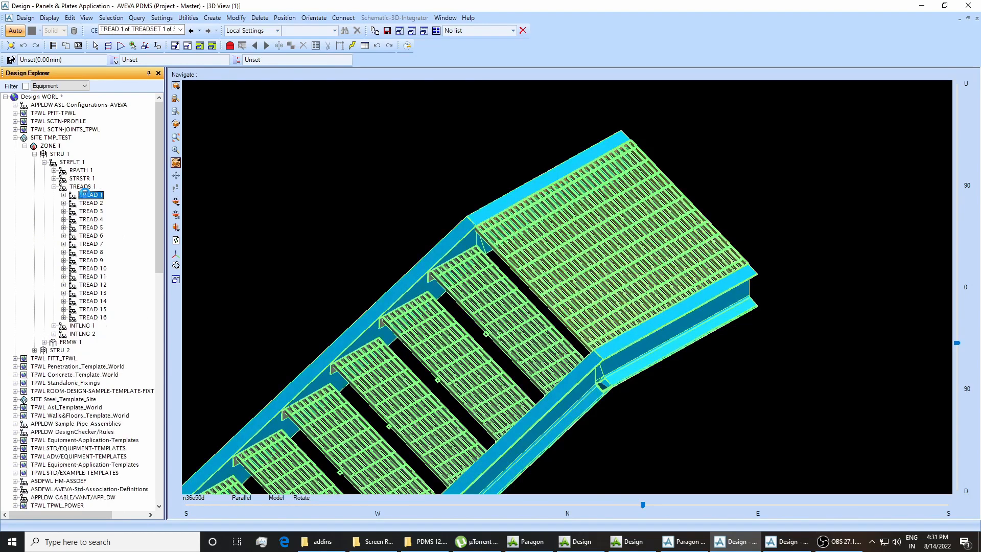
pyautogui.doubleClick(96, 204)
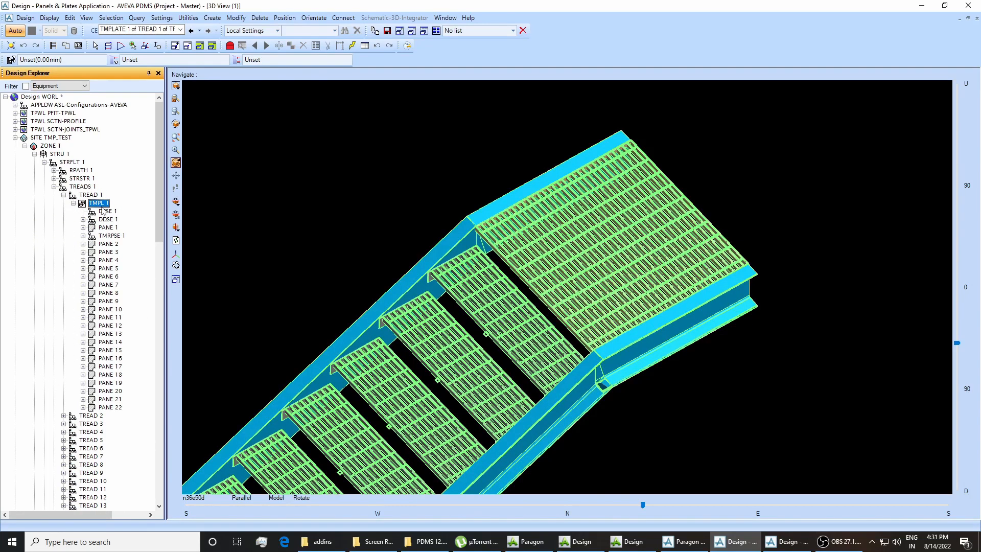
pyautogui.press('Left')
pyautogui.press('Left')
pyautogui.click(376, 216)
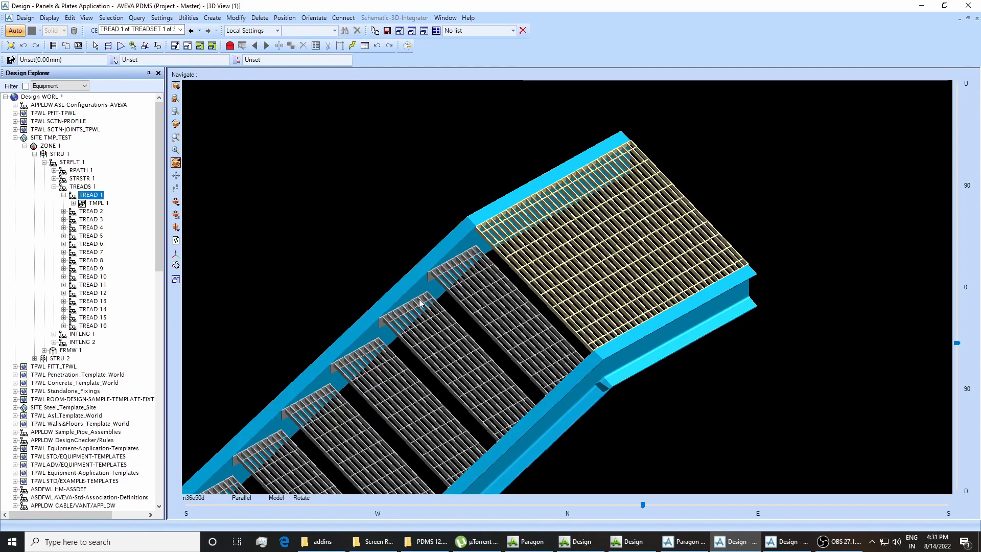
# Inspect landing INTLNG 2 down to its panel, panel fitting and fitting template, then reselect the landing
pyautogui.doubleClick(82, 342)
pyautogui.click(87, 350)
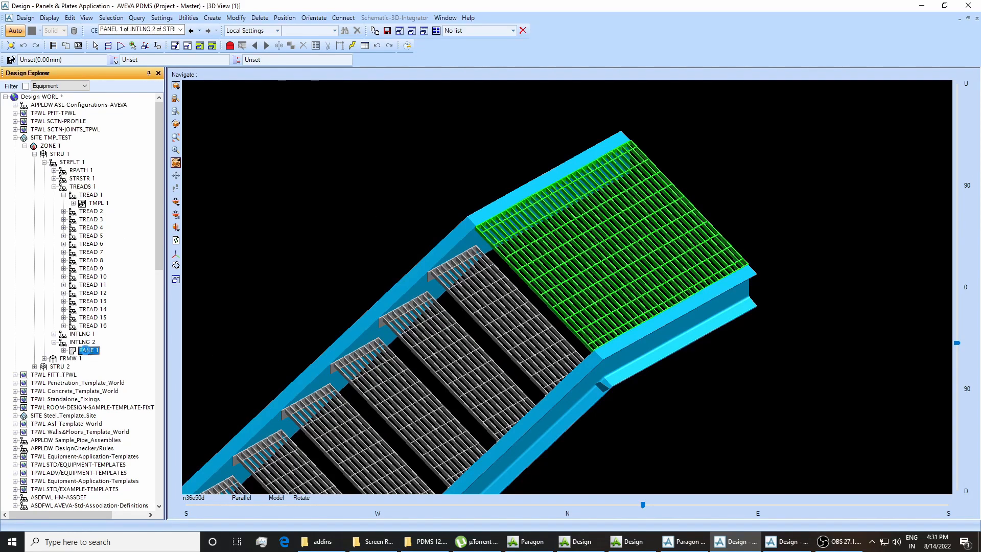
pyautogui.doubleClick(87, 350)
pyautogui.click(96, 358)
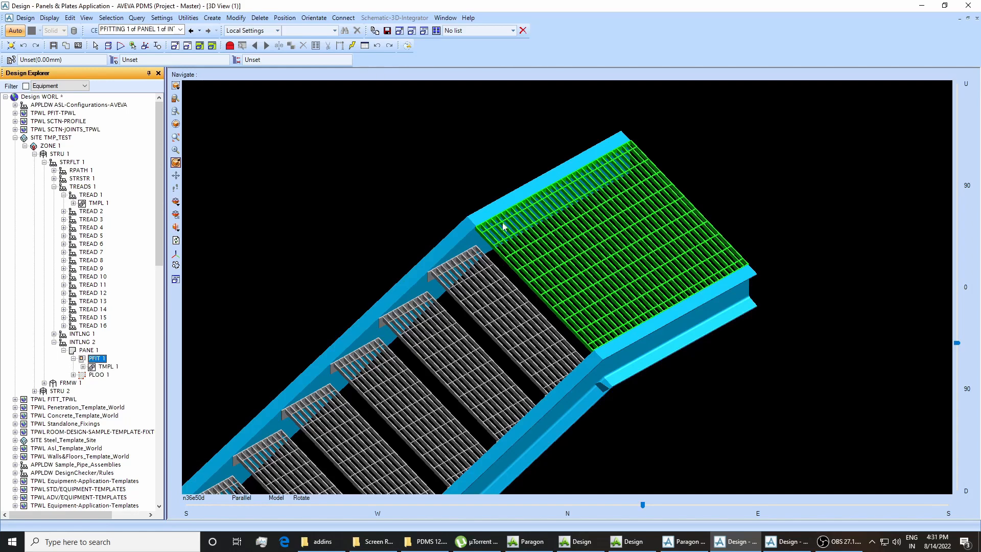
pyautogui.click(110, 366)
pyautogui.doubleClick(88, 351)
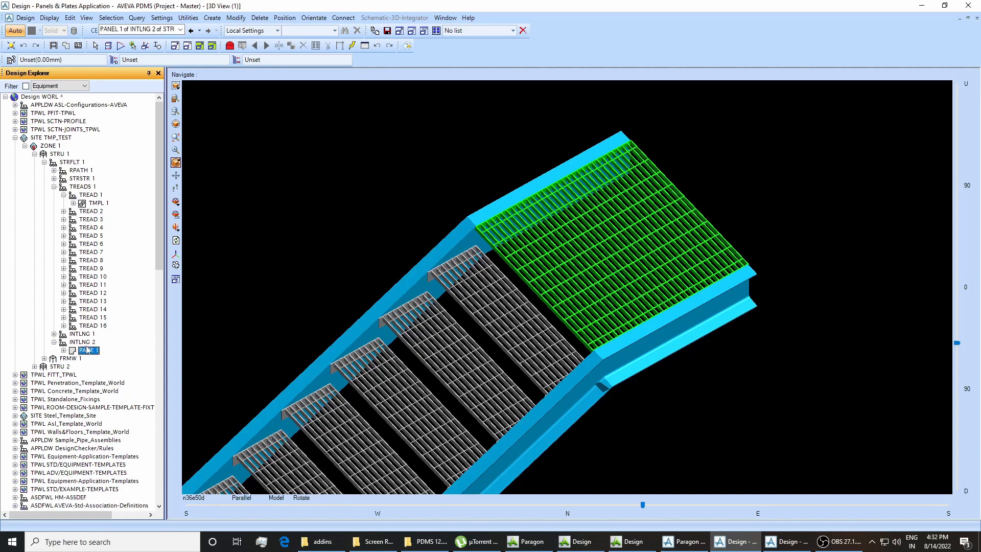
pyautogui.click(86, 344)
pyautogui.doubleClick(87, 343)
# Examine the grating treads and the upper landing of the stair flight from several angles and distances
pyautogui.scroll(-2, 420, 251)
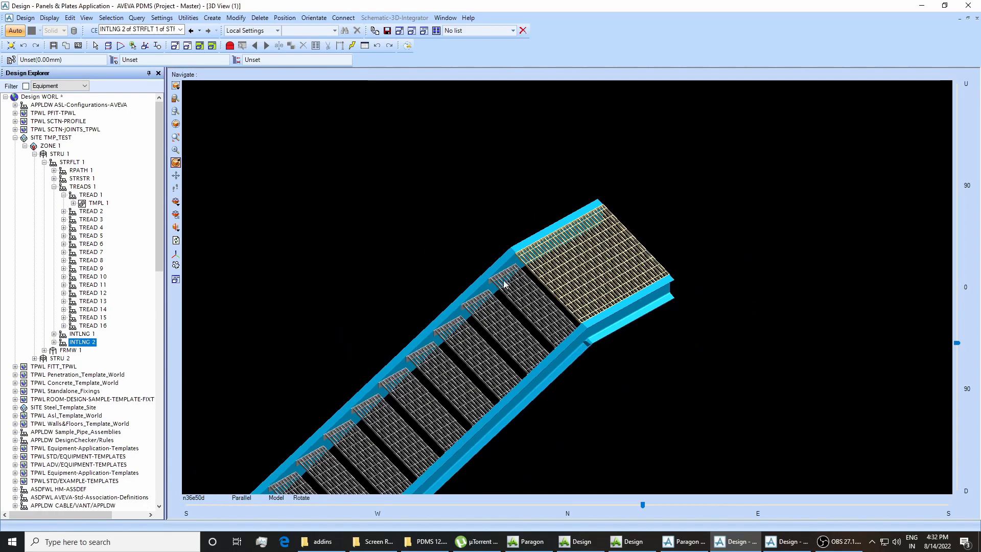
pyautogui.scroll(-2, 512, 313)
pyautogui.scroll(-2, 490, 333)
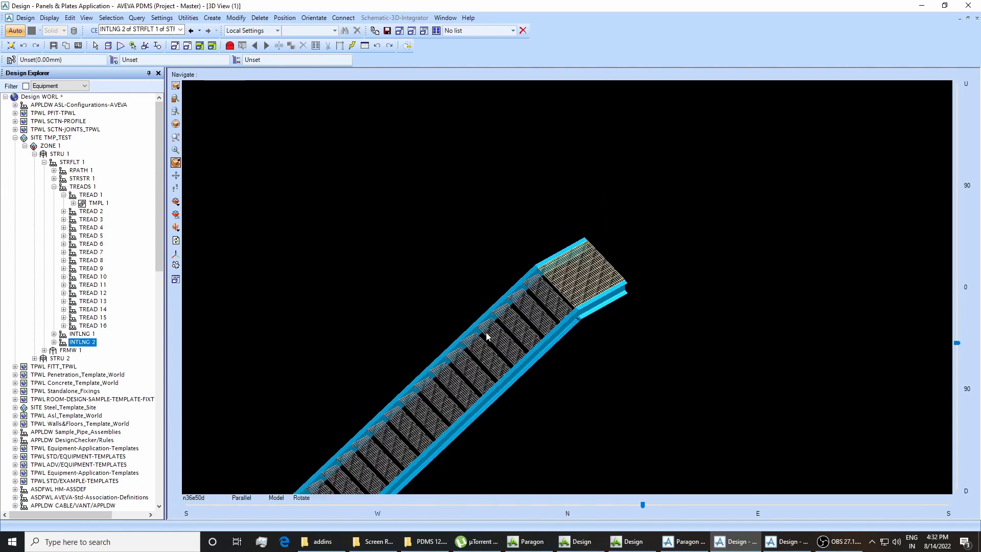
pyautogui.middleClick(494, 333)
pyautogui.scroll(3, 590, 262)
pyautogui.scroll(2, 616, 279)
pyautogui.moveTo(635, 266); pyautogui.dragTo(644, 246, button='middle')
pyautogui.middleClick(705, 237)
pyautogui.scroll(3, 620, 283)
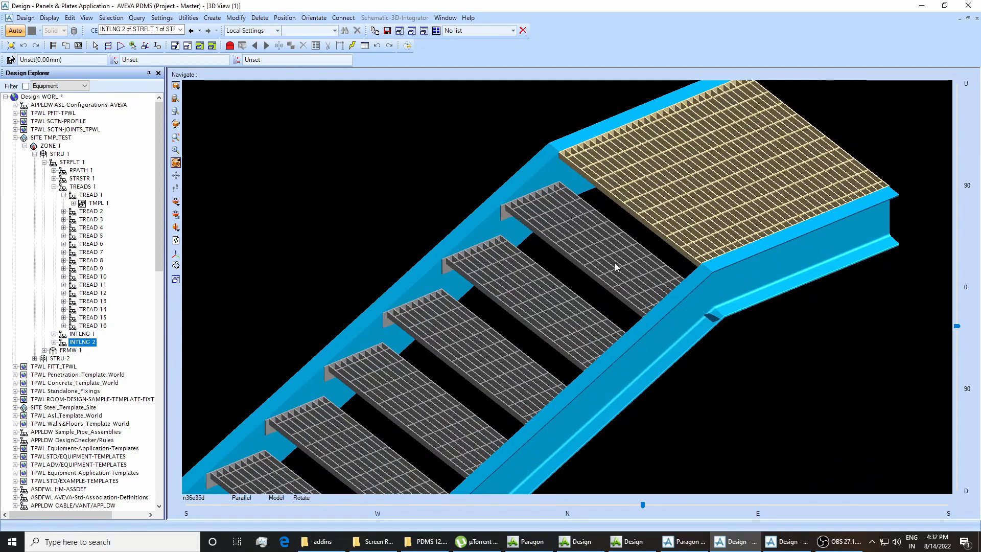
pyautogui.scroll(-3, 603, 276)
pyautogui.middleClick(505, 357)
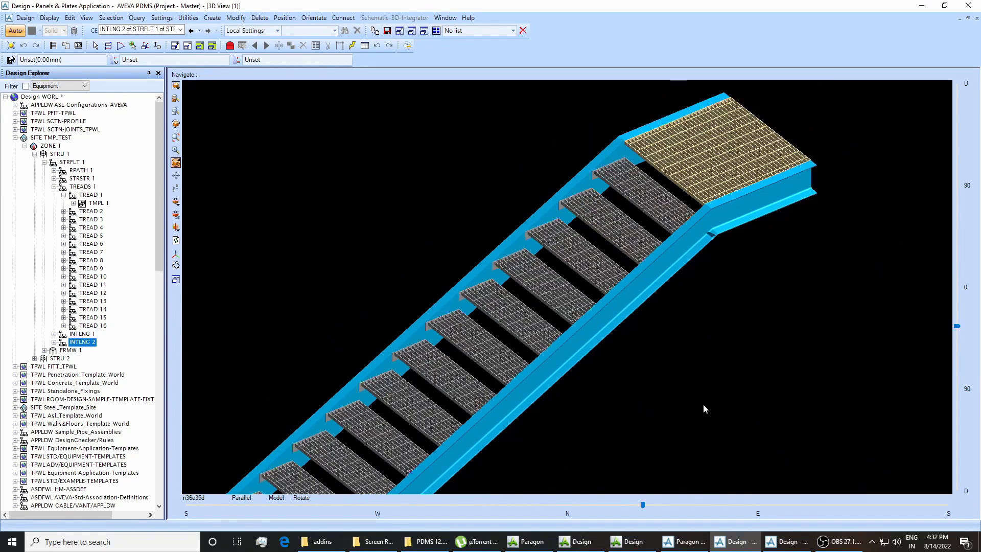